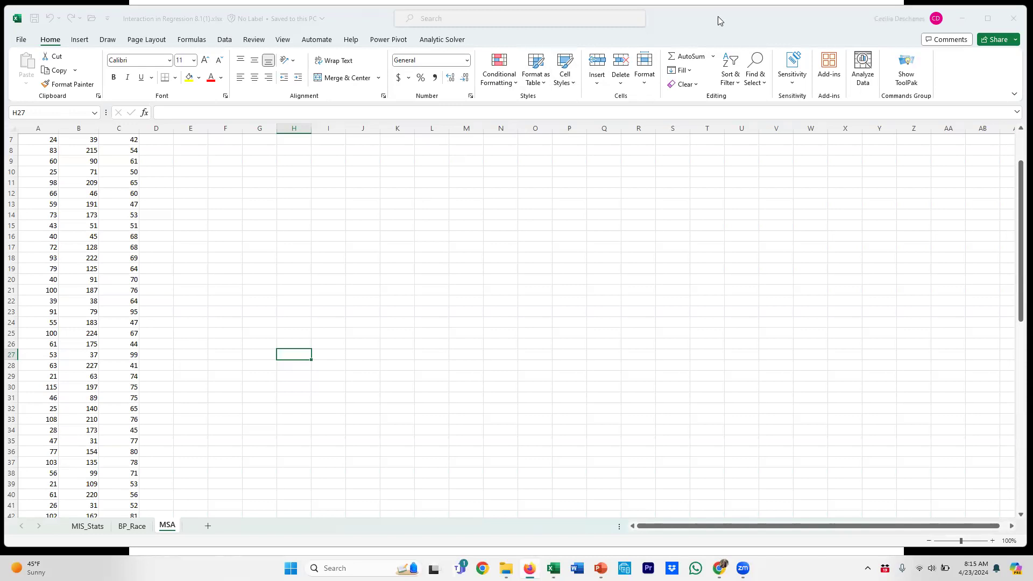
Rename the MSA worksheet as MBA
{"action": "left_click_drag", "start_coordinate": [718, 16], "coordinate": [731, 12]}
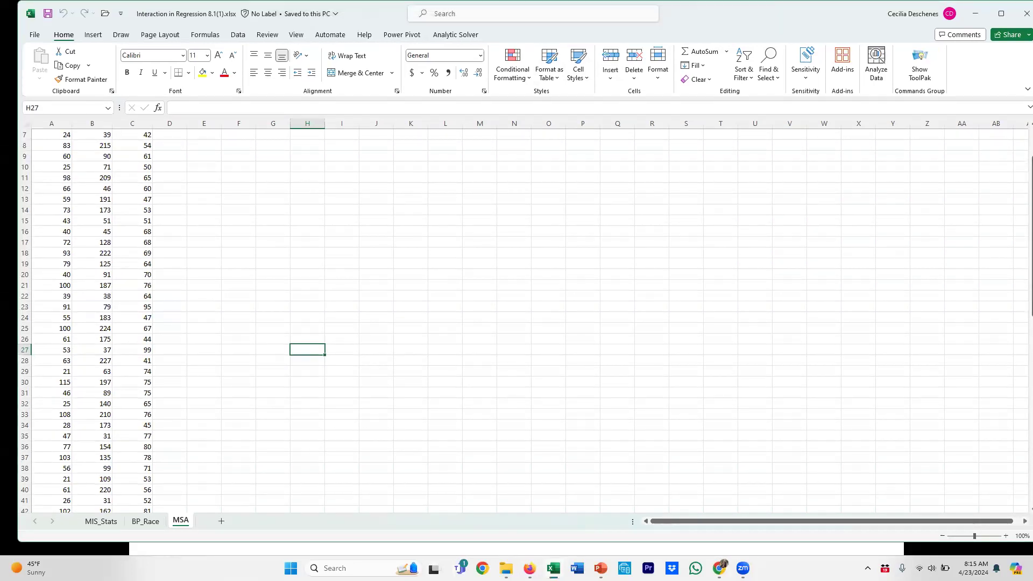
{"action": "key", "text": "super+Down"}
{"action": "scroll", "coordinate": [271, 287], "scroll_direction": "up", "scroll_amount": 2}
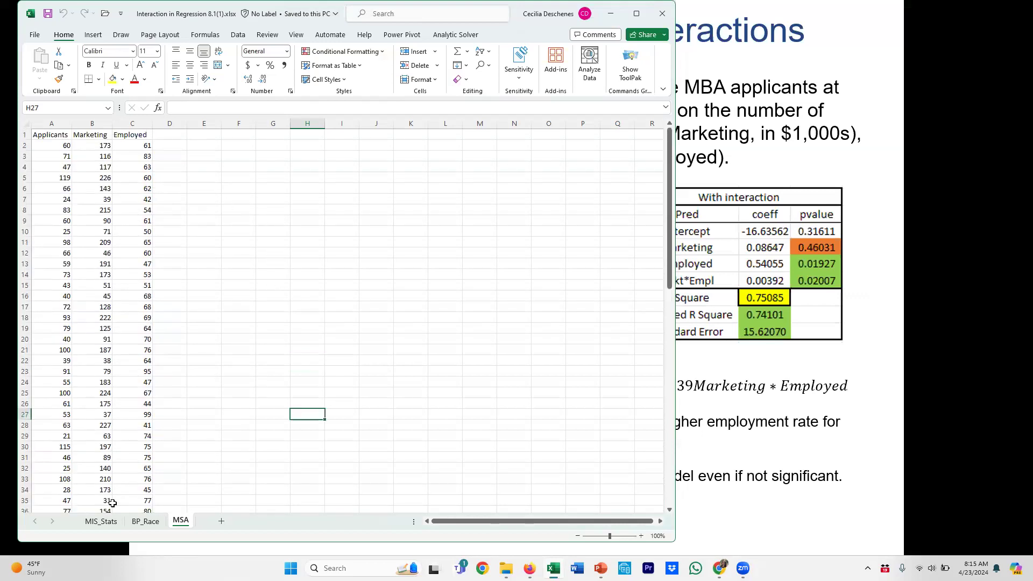
{"action": "right_click", "coordinate": [185, 522]}
{"action": "left_click", "coordinate": [214, 388]}
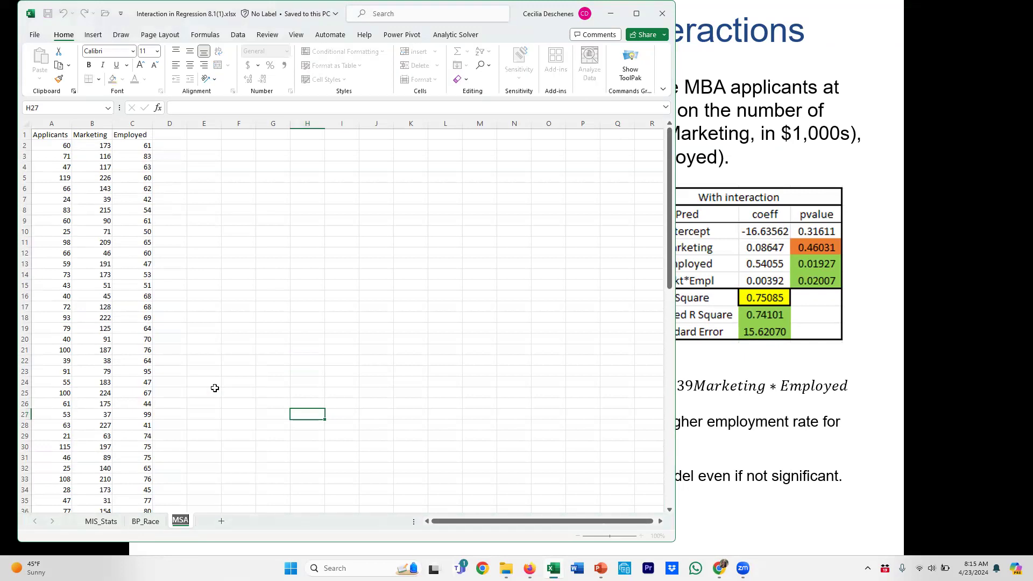
{"action": "type", "text": "MBA"}
{"action": "left_click", "coordinate": [214, 388]}
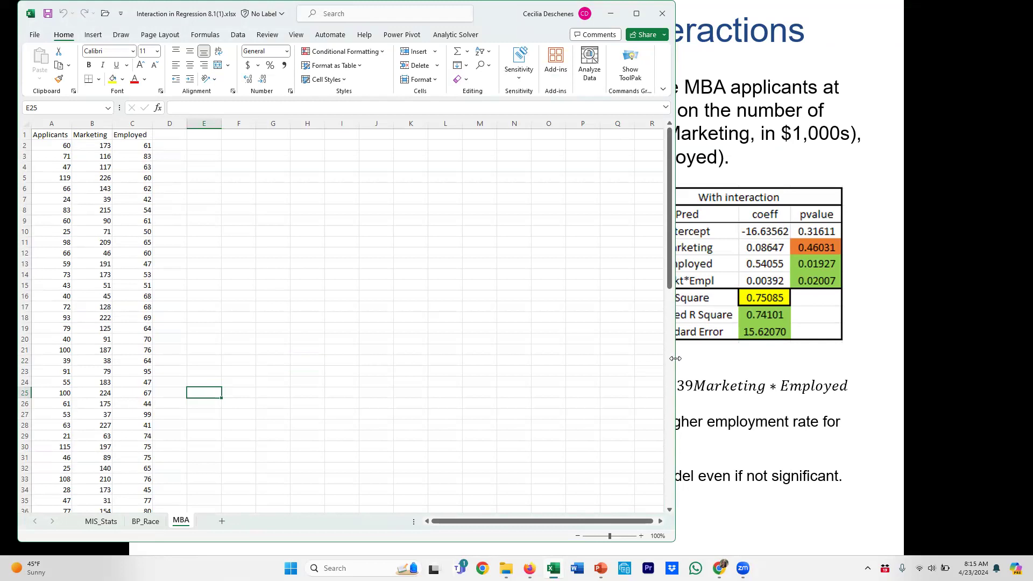
Narrow the workbook window to read the interactions slide behind it, and widen the window again
{"action": "left_click_drag", "start_coordinate": [676, 358], "coordinate": [321, 358]}
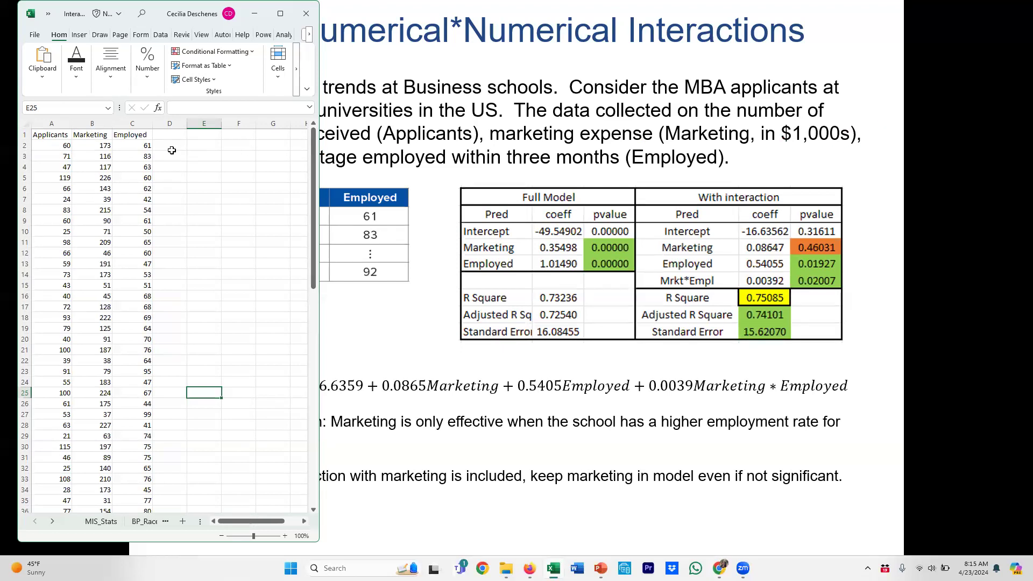
{"action": "left_click", "coordinate": [132, 143]}
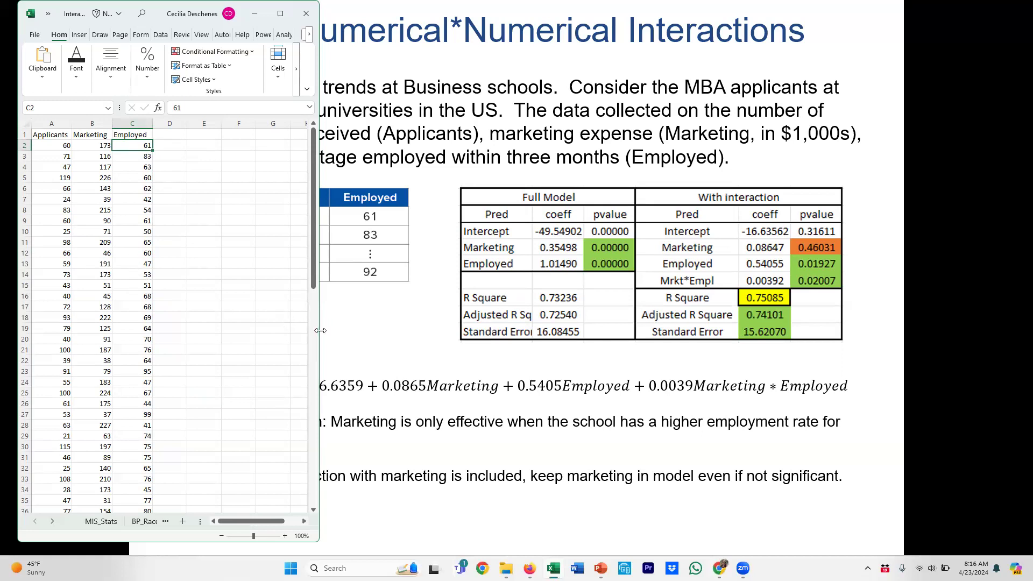
{"action": "left_click_drag", "start_coordinate": [320, 330], "coordinate": [897, 330]}
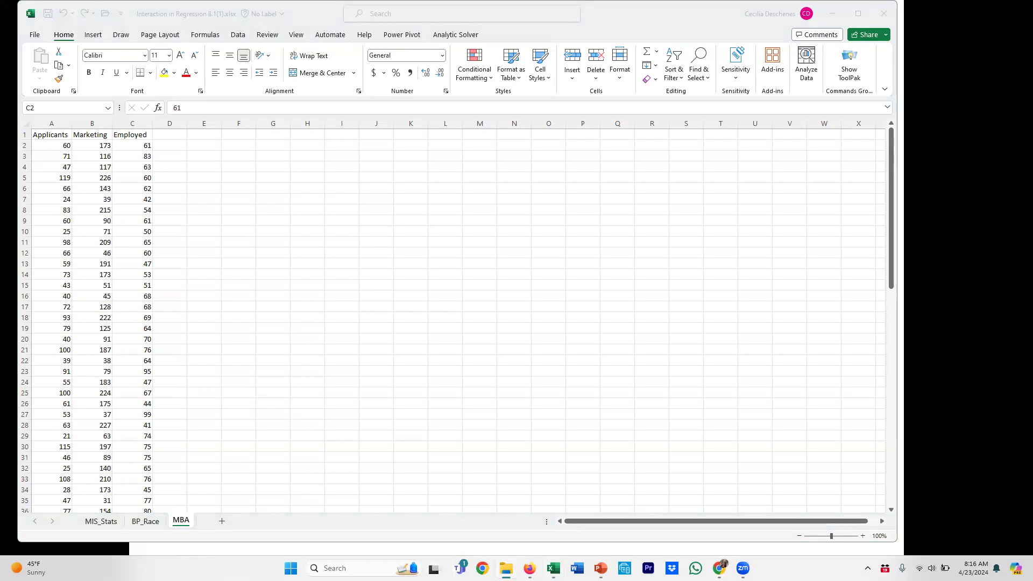
Copy the Skipping checklist from the worked Interaction in Regression 8.1 workbook into cell E2 of the MBA sheet and widen column E
{"action": "key", "text": "alt+Tab"}
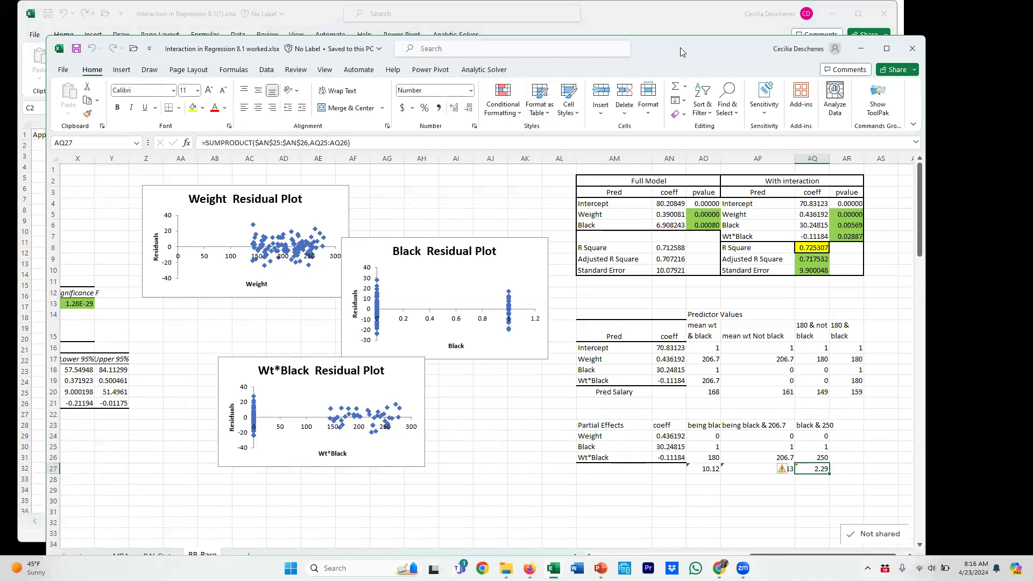
{"action": "key", "text": "alt+F4"}
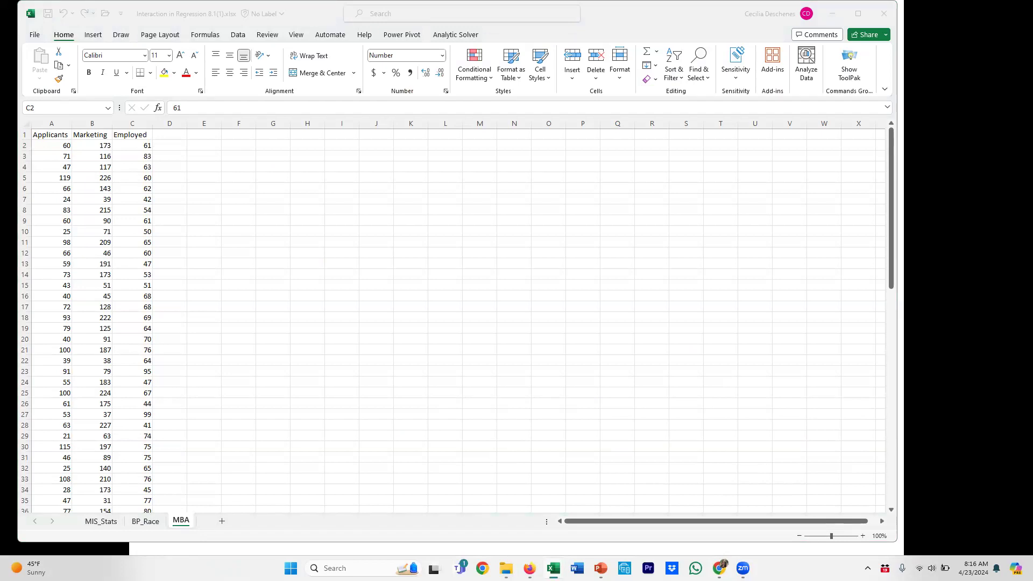
{"action": "key", "text": "ctrl+c"}
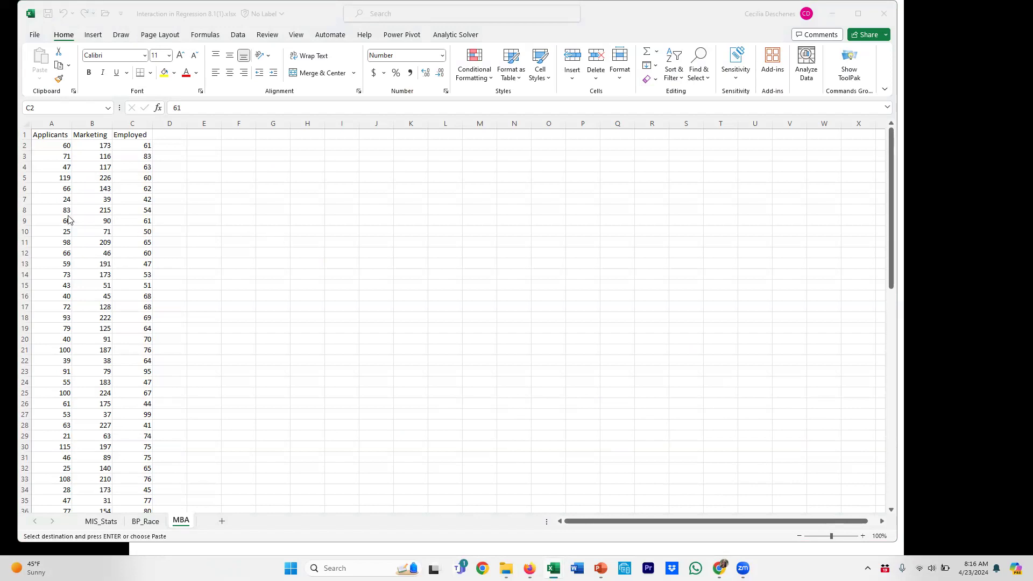
{"action": "left_click", "coordinate": [191, 145]}
{"action": "key", "text": "ctrl+v"}
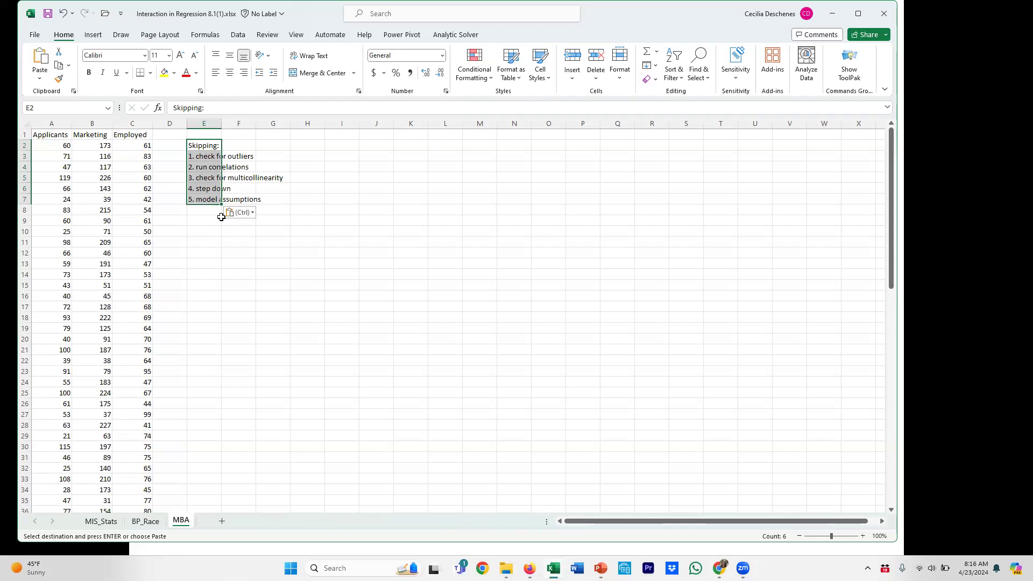
{"action": "left_click_drag", "start_coordinate": [221, 124], "coordinate": [254, 123]}
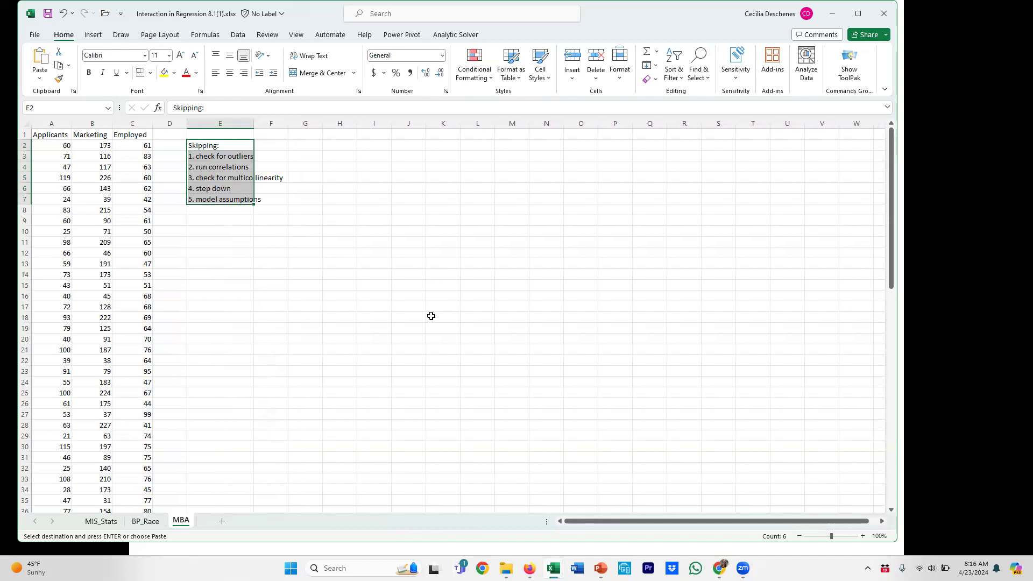
{"action": "left_click", "coordinate": [350, 253]}
Enter the heading Full Model in cell G1 of the MBA sheet
{"action": "left_click", "coordinate": [316, 137]}
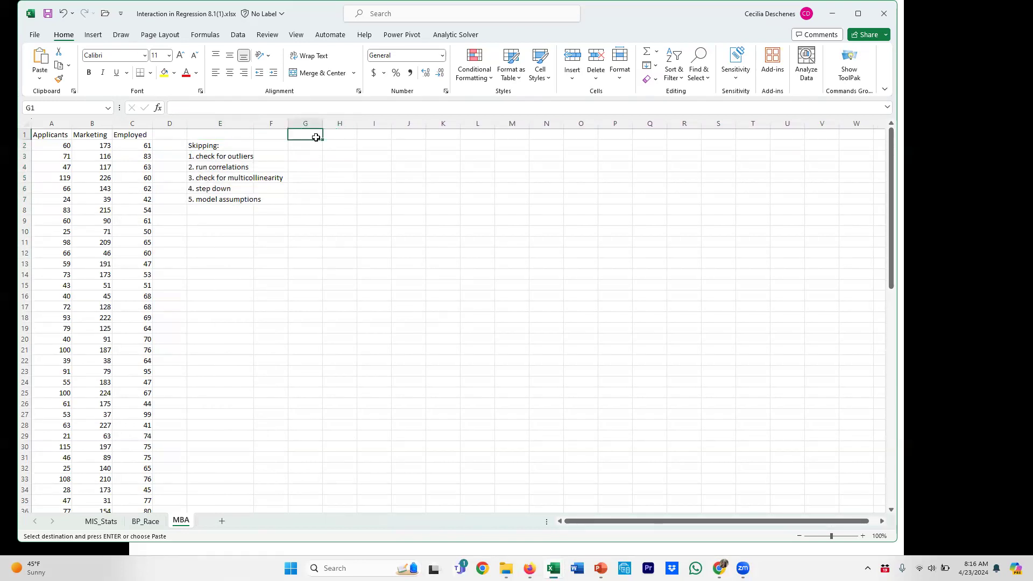
{"action": "type", "text": "fULL Model"}
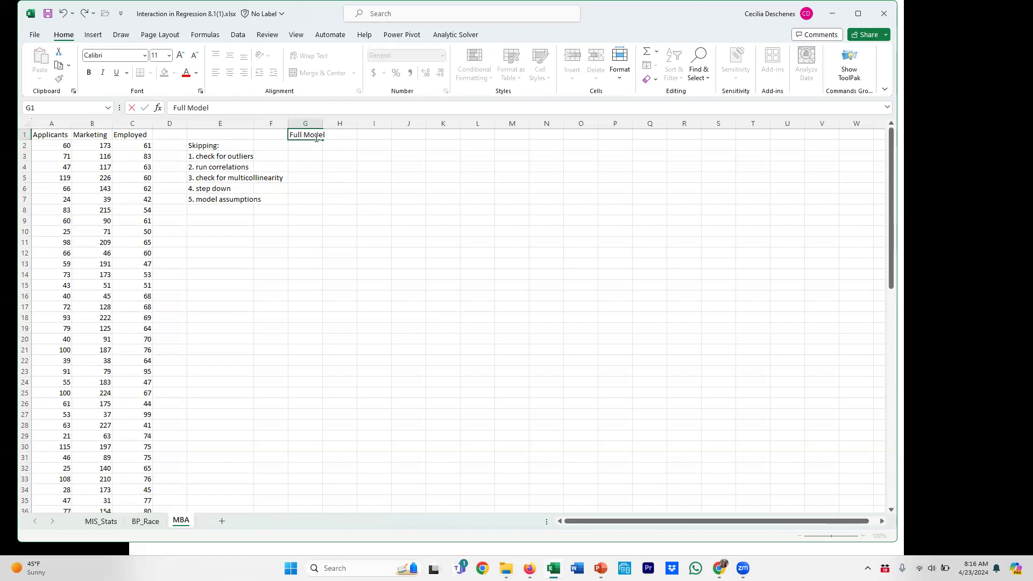
{"action": "key", "text": "Return"}
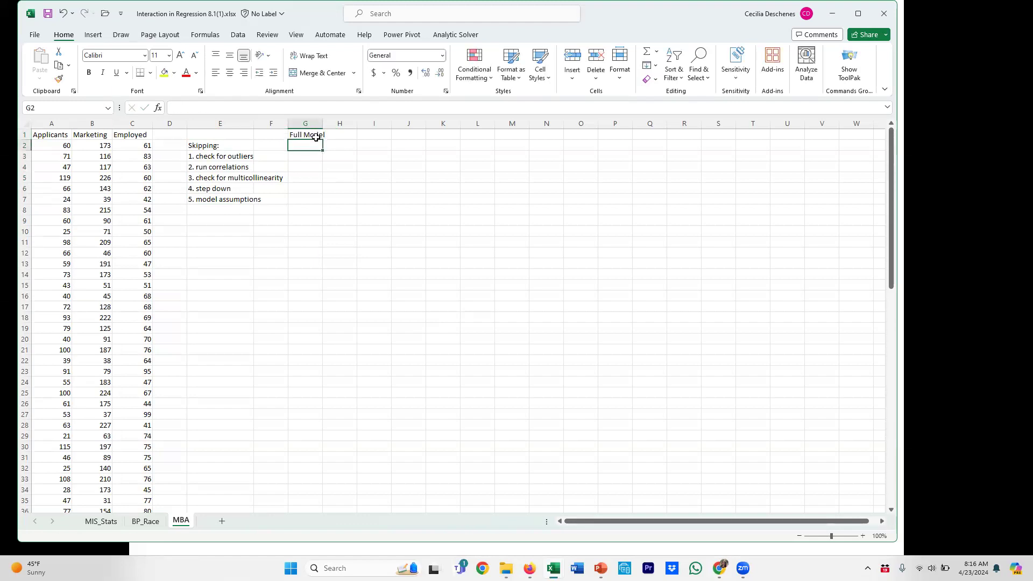
Set up a Regression analysis with Applicants A1:A81 as the Y range and Marketing and Employed B1:C81 as the X range
{"action": "left_click", "coordinate": [239, 34]}
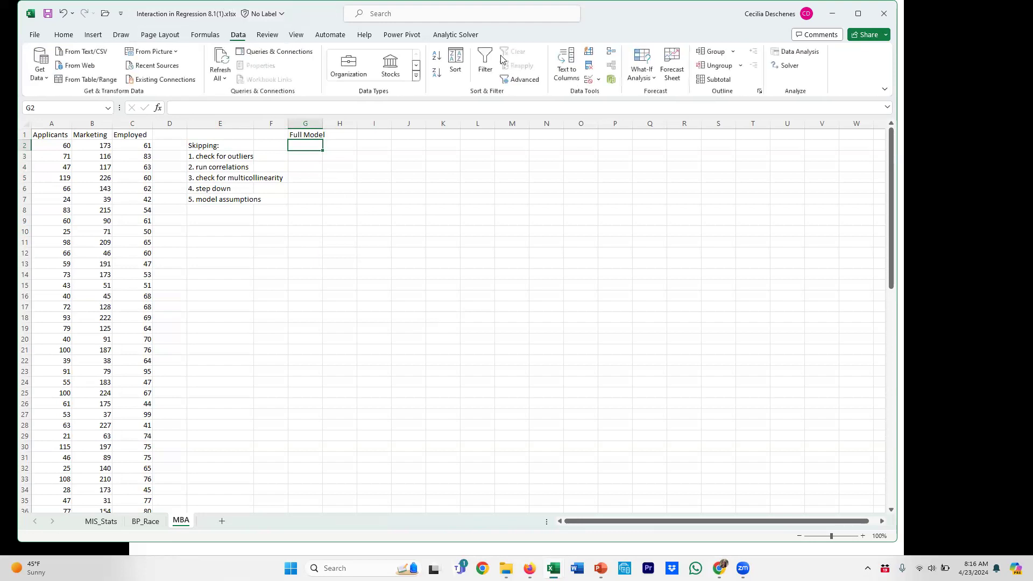
{"action": "left_click", "coordinate": [799, 52]}
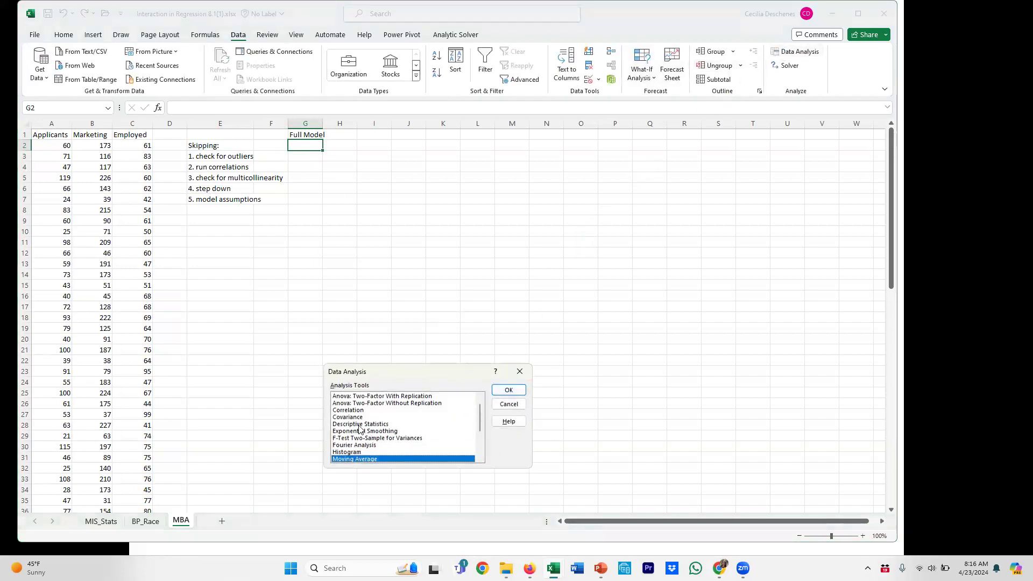
{"action": "scroll", "coordinate": [355, 430], "scroll_direction": "down", "scroll_amount": 2}
{"action": "left_click", "coordinate": [349, 438]}
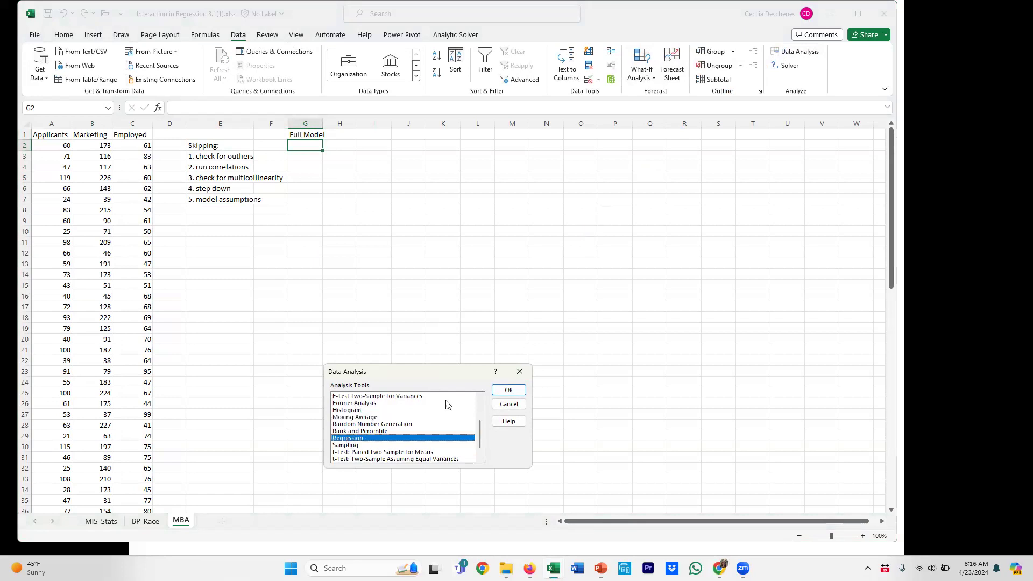
{"action": "left_click", "coordinate": [508, 390]}
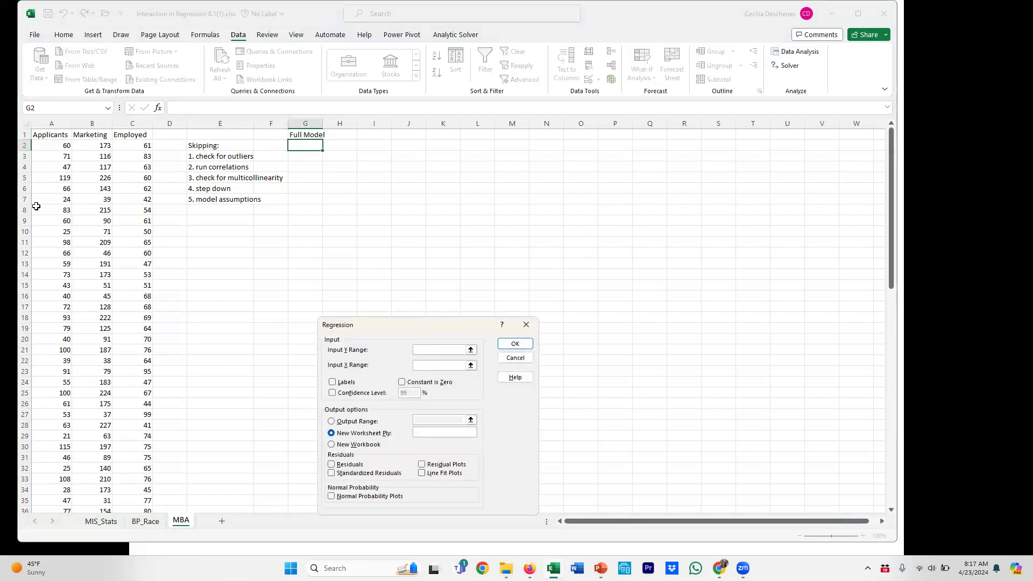
{"action": "left_click", "coordinate": [59, 132]}
{"action": "key", "text": "ctrl+shift+Down"}
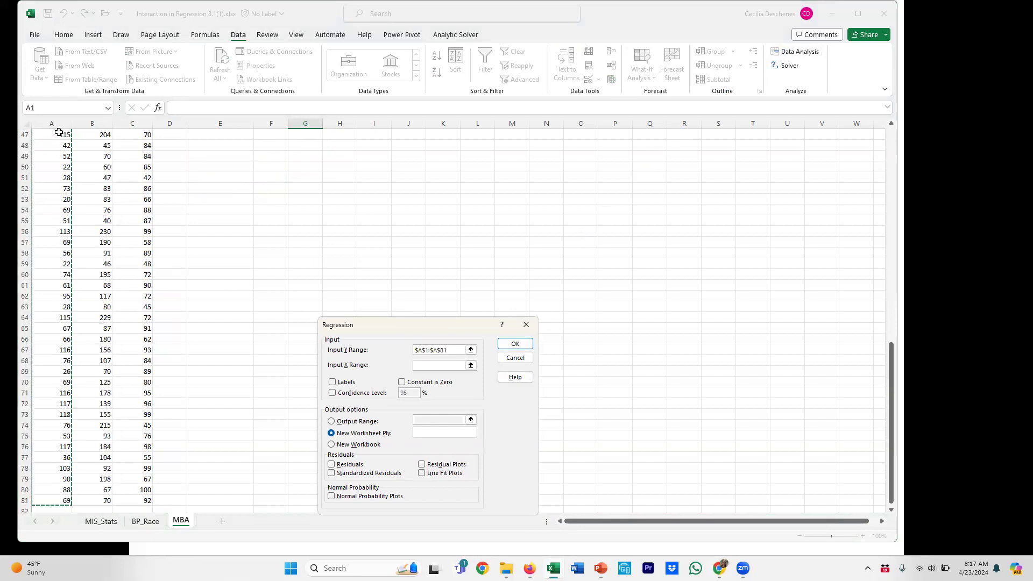
{"action": "left_click", "coordinate": [433, 367]}
{"action": "scroll", "coordinate": [235, 260], "scroll_direction": "up", "scroll_amount": 15}
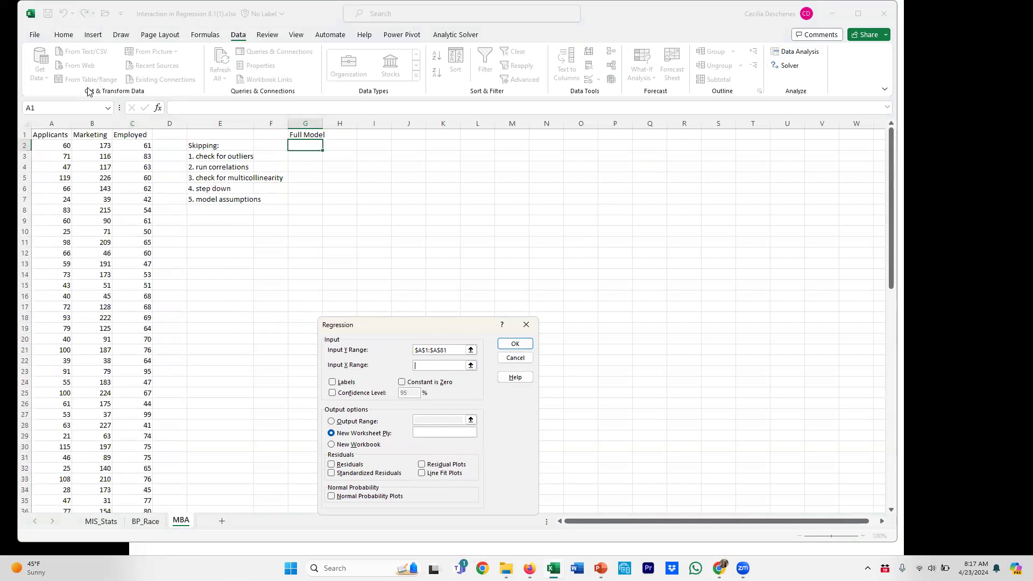
{"action": "left_click_drag", "start_coordinate": [88, 135], "coordinate": [130, 136]}
{"action": "key", "text": "ctrl+shift+Down"}
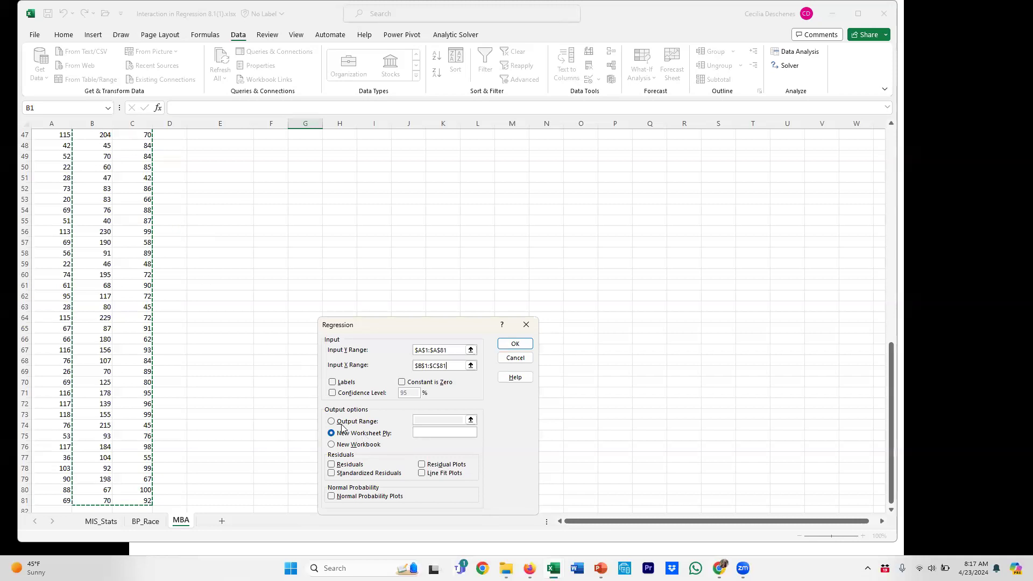
Set the regression's output range to G2, enable residual plots and try to run the analysis
{"action": "left_click", "coordinate": [331, 421]}
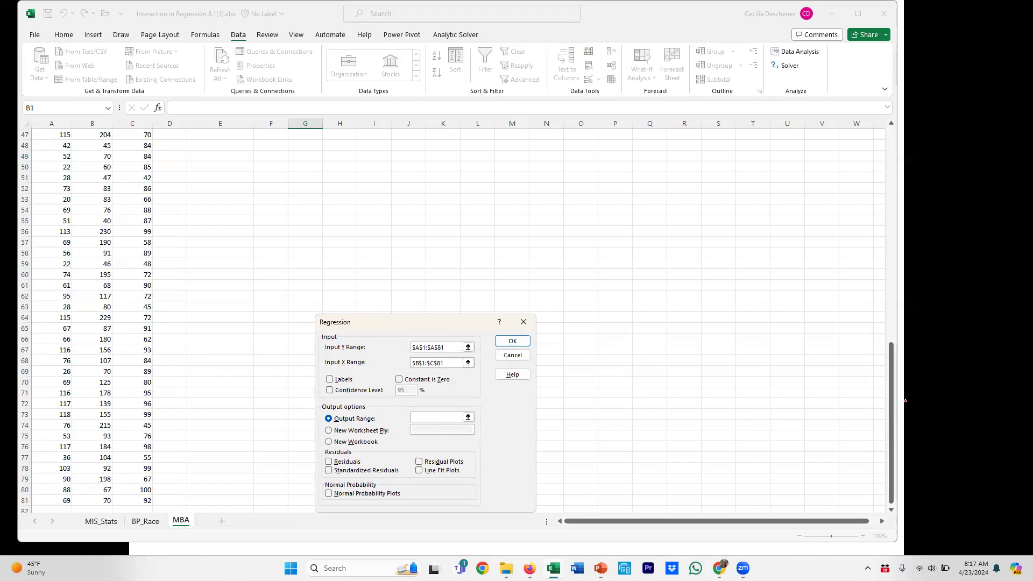
{"action": "left_click_drag", "start_coordinate": [892, 396], "coordinate": [882, 125]}
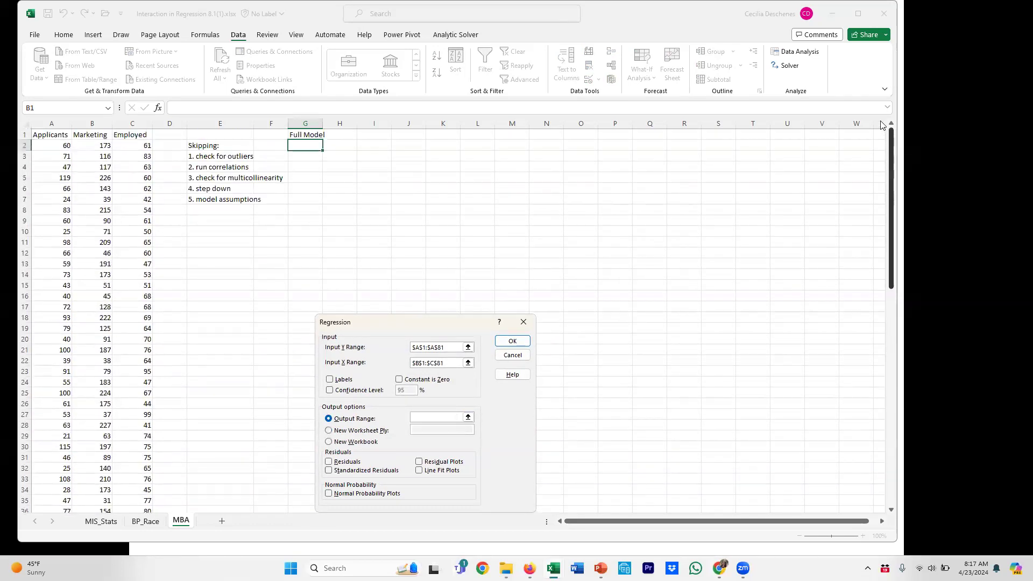
{"action": "left_click", "coordinate": [312, 145]}
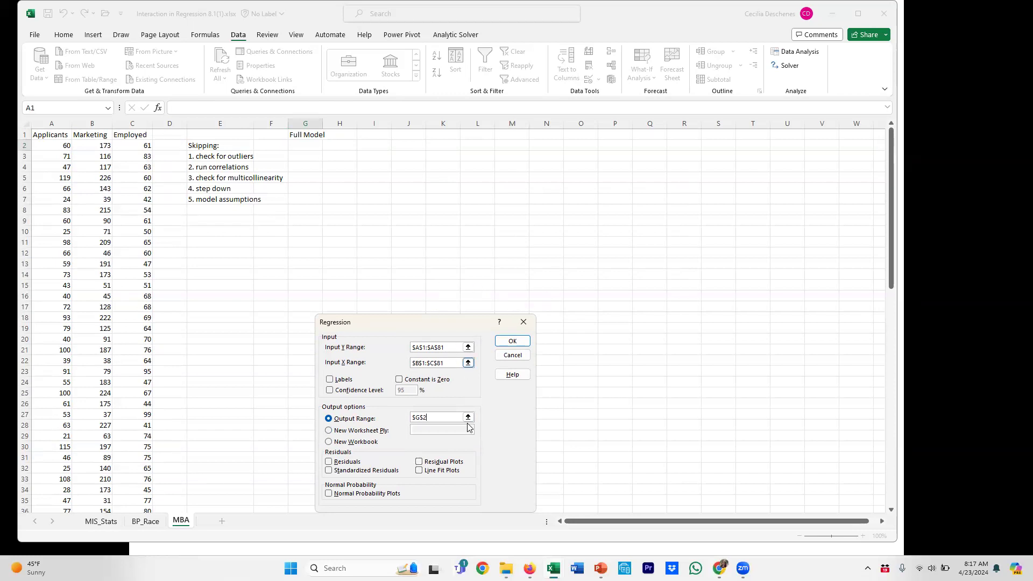
{"action": "left_click", "coordinate": [419, 462]}
{"action": "left_click", "coordinate": [508, 341]}
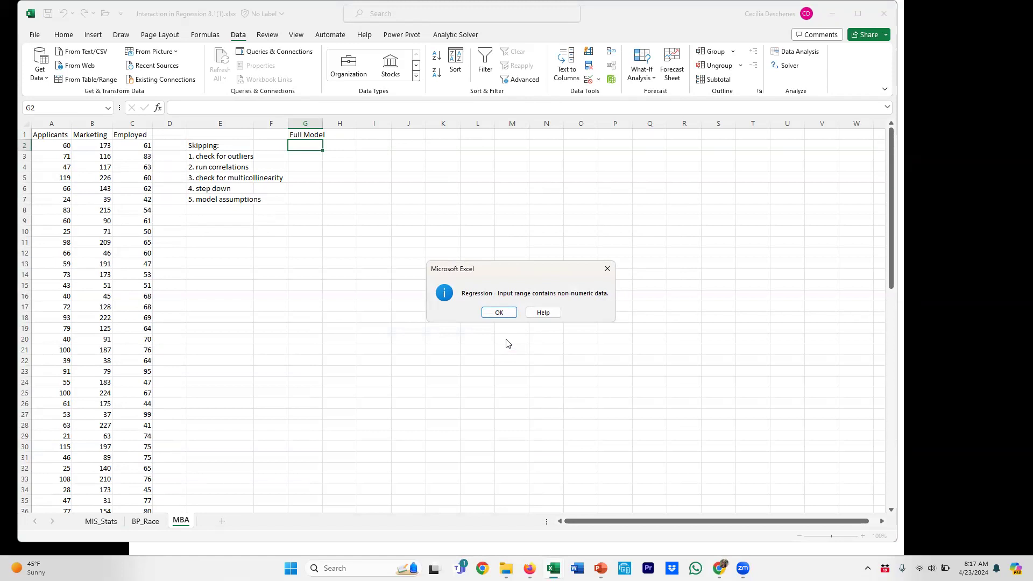
Mark the regression's input ranges as containing labels and run the analysis
{"action": "left_click", "coordinate": [498, 313]}
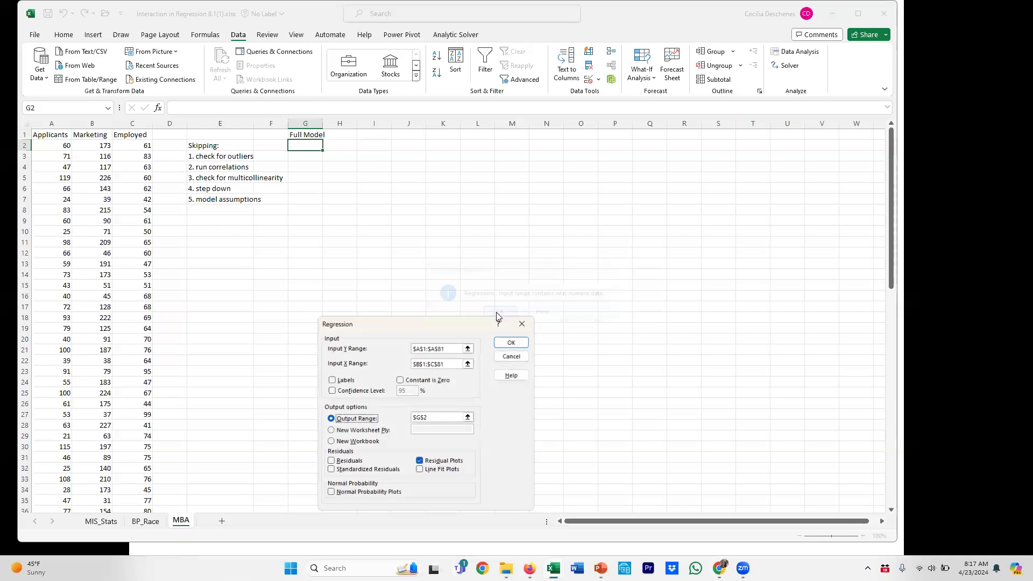
{"action": "left_click", "coordinate": [331, 380]}
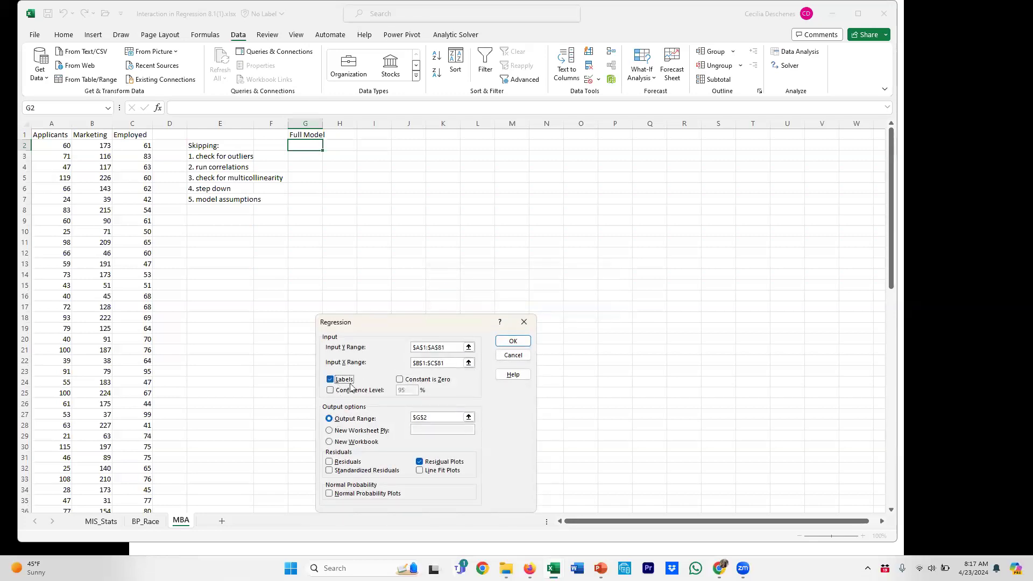
{"action": "left_click", "coordinate": [513, 341]}
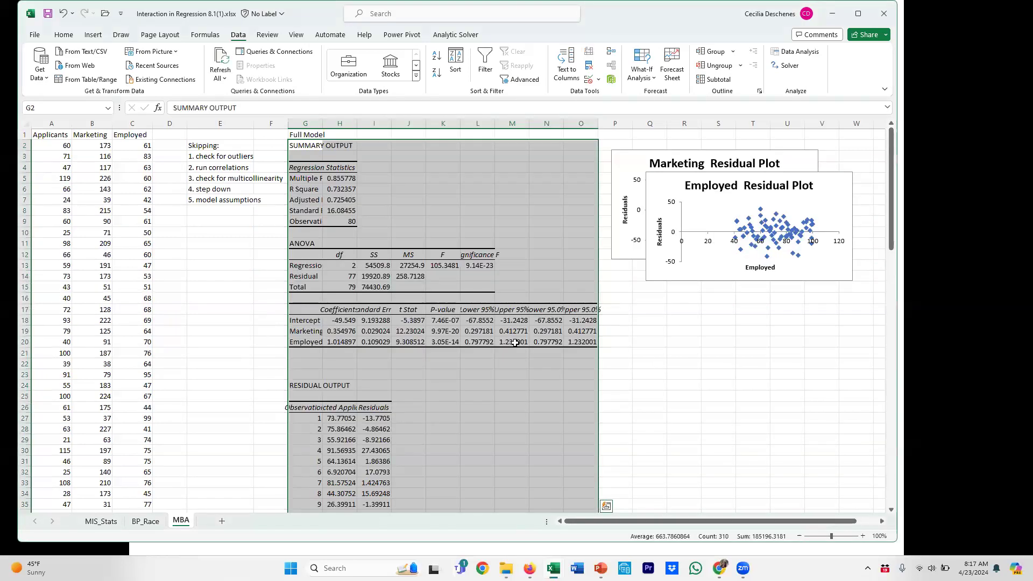
Delete the duplicate Lower 95.0% and Upper 95.0% cells N16:O21 from the coefficient table, shifting cells left
{"action": "left_click_drag", "start_coordinate": [541, 299], "coordinate": [591, 350]}
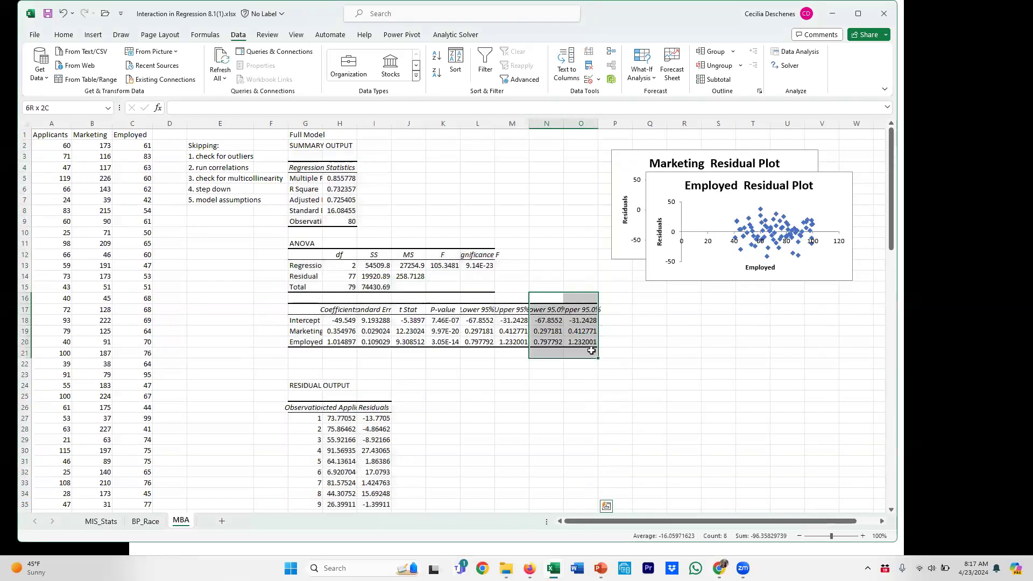
{"action": "right_click", "coordinate": [591, 347]}
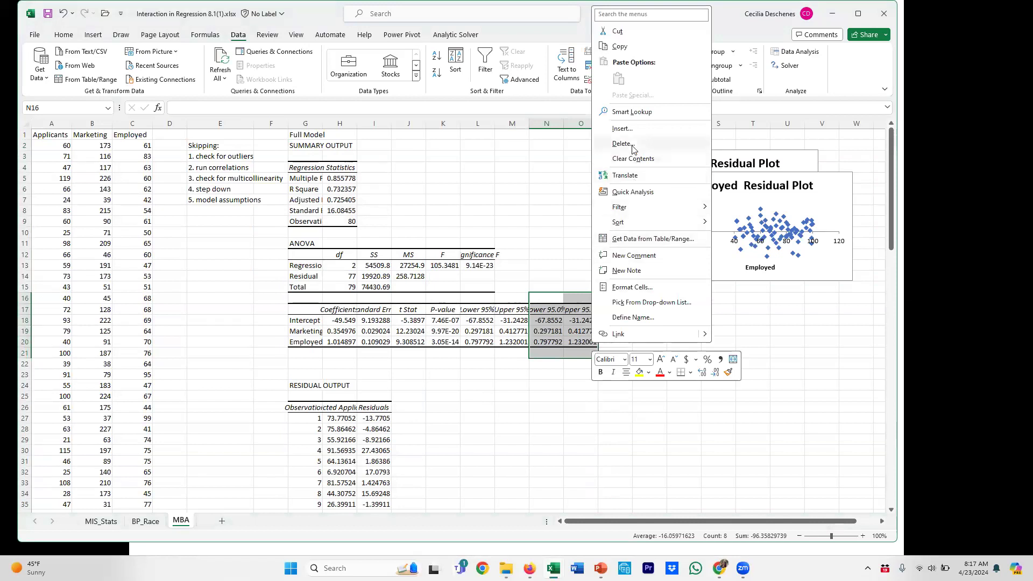
{"action": "left_click", "coordinate": [633, 144]}
{"action": "left_click", "coordinate": [612, 197]}
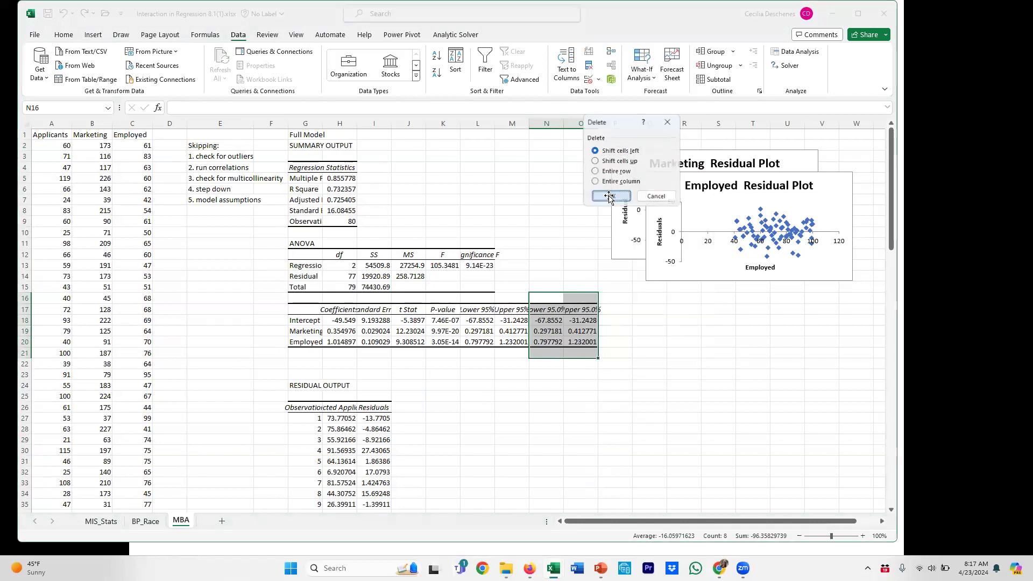
{"action": "left_click", "coordinate": [533, 427]}
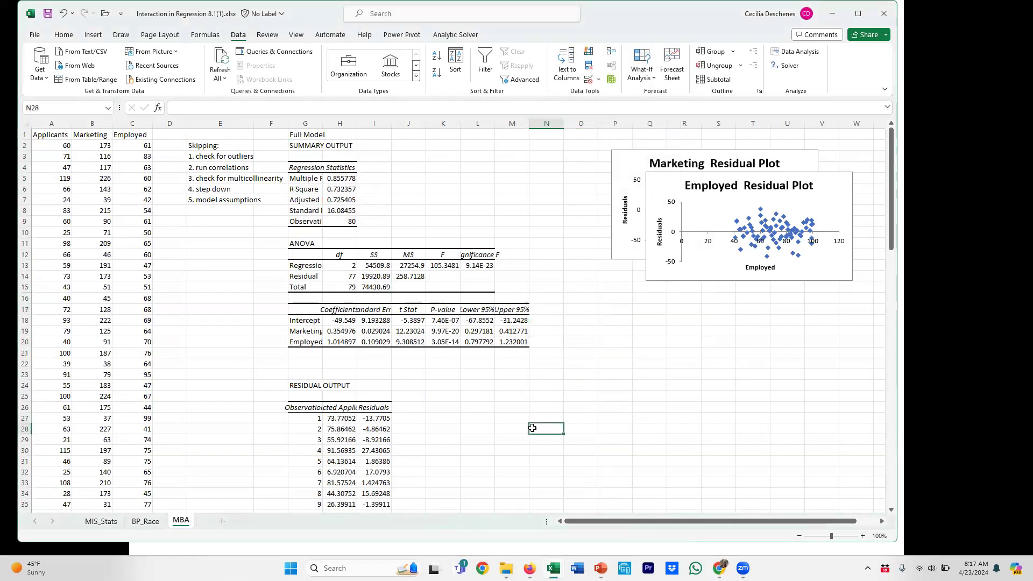
Move the Employed residual plot directly below the Marketing residual plot so the charts no longer overlap
{"action": "left_click", "coordinate": [474, 266]}
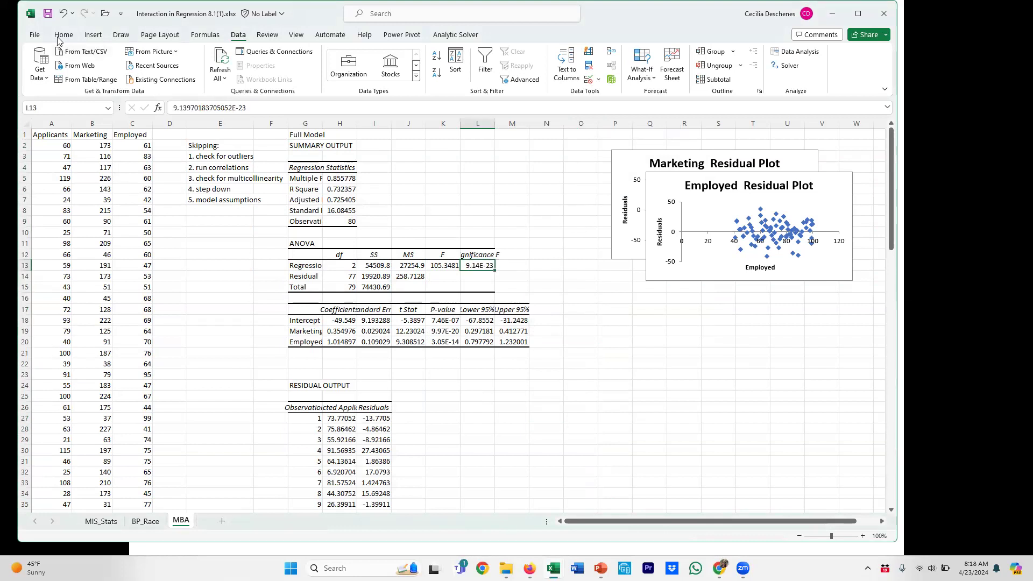
{"action": "left_click_drag", "start_coordinate": [833, 185], "coordinate": [796, 289]}
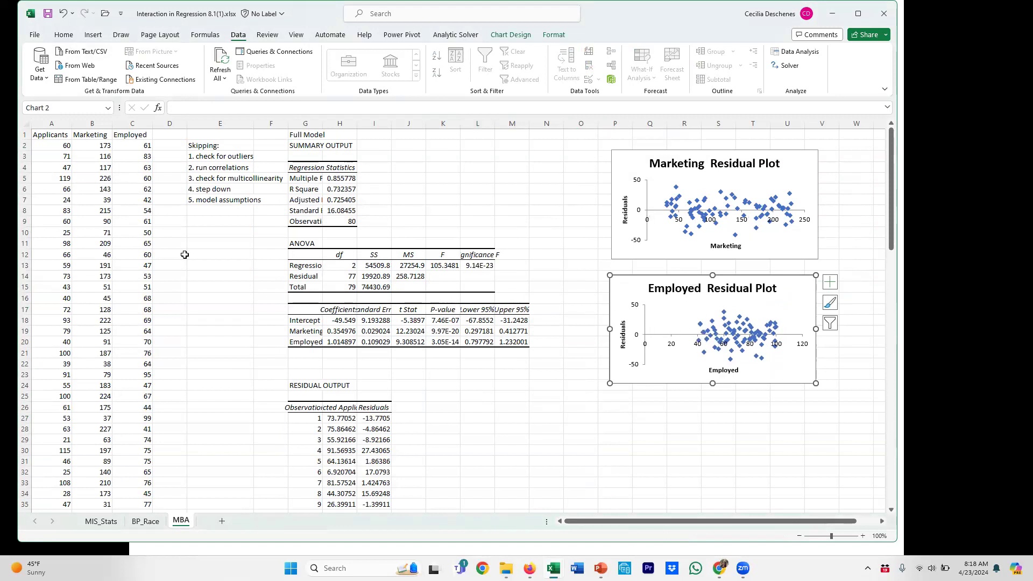
Widen column G so the row labels of the full model's regression output are readable
{"action": "mouse_move", "coordinate": [727, 219]}
{"action": "left_click_drag", "start_coordinate": [323, 124], "coordinate": [343, 129]}
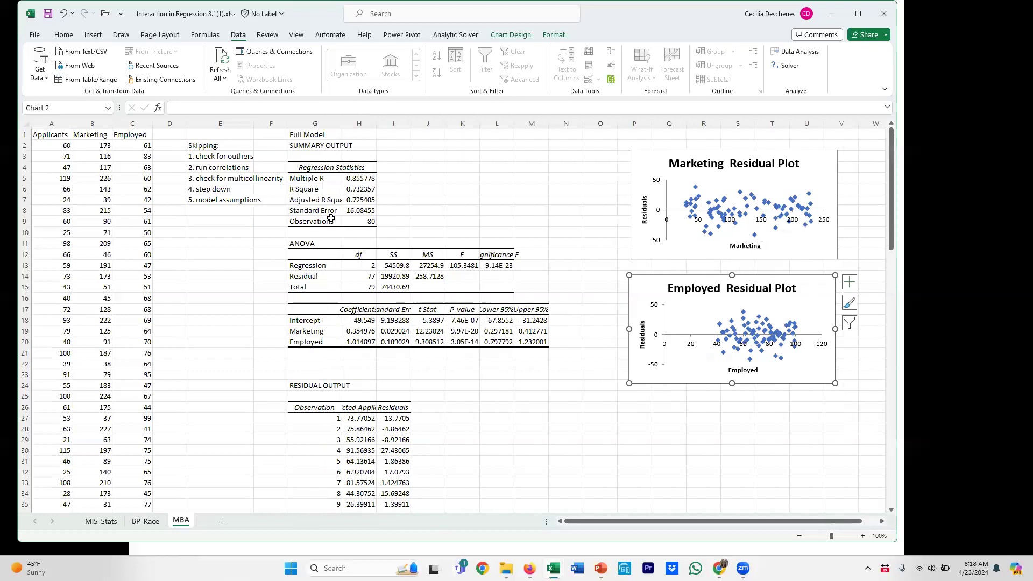
{"action": "left_click", "coordinate": [518, 382]}
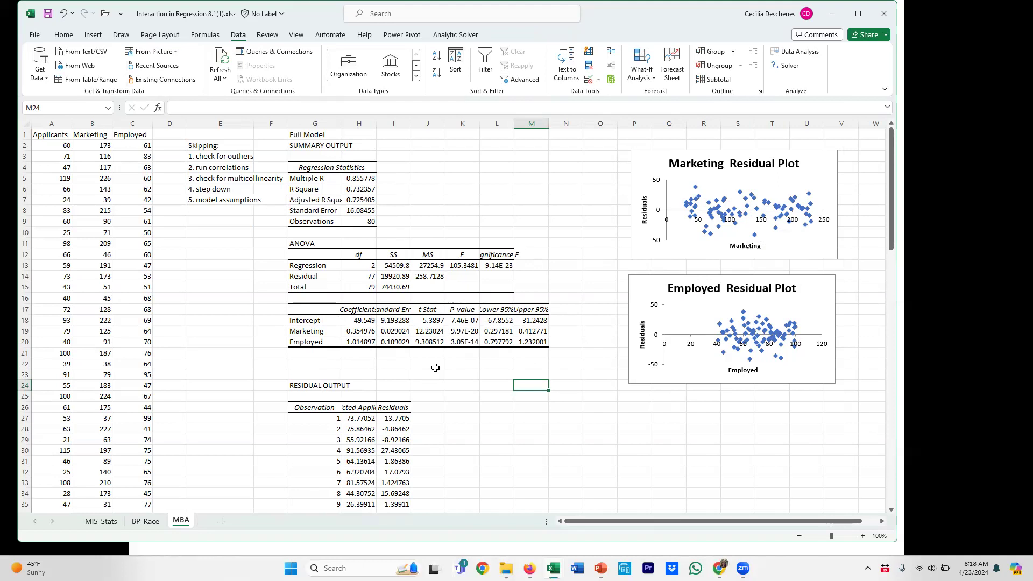
Fill the full model's Significance F cell L13 and the coefficient p-values K18:K20 with green
{"action": "left_click", "coordinate": [497, 269]}
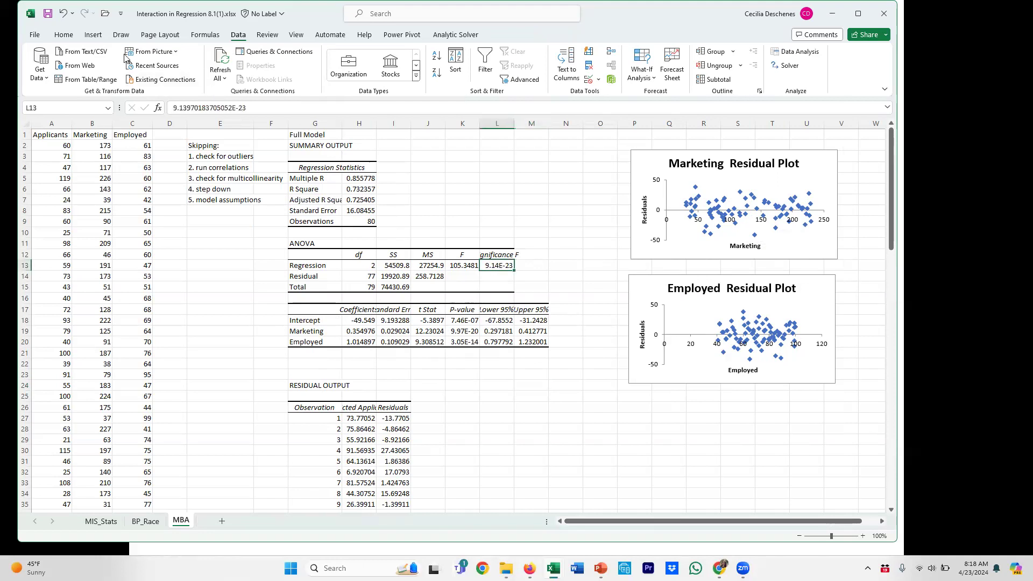
{"action": "left_click", "coordinate": [63, 36]}
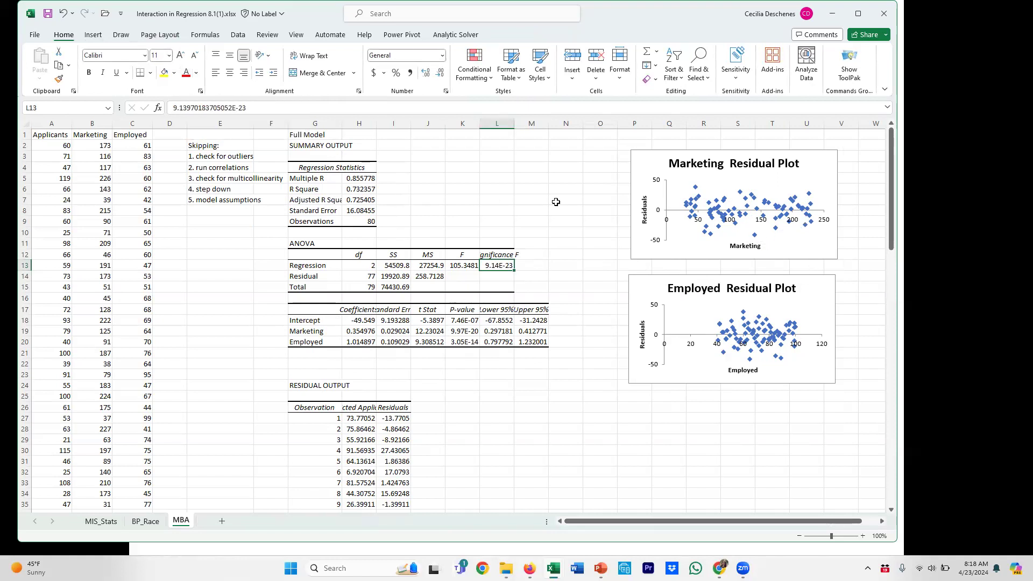
{"action": "left_click", "coordinate": [173, 74]}
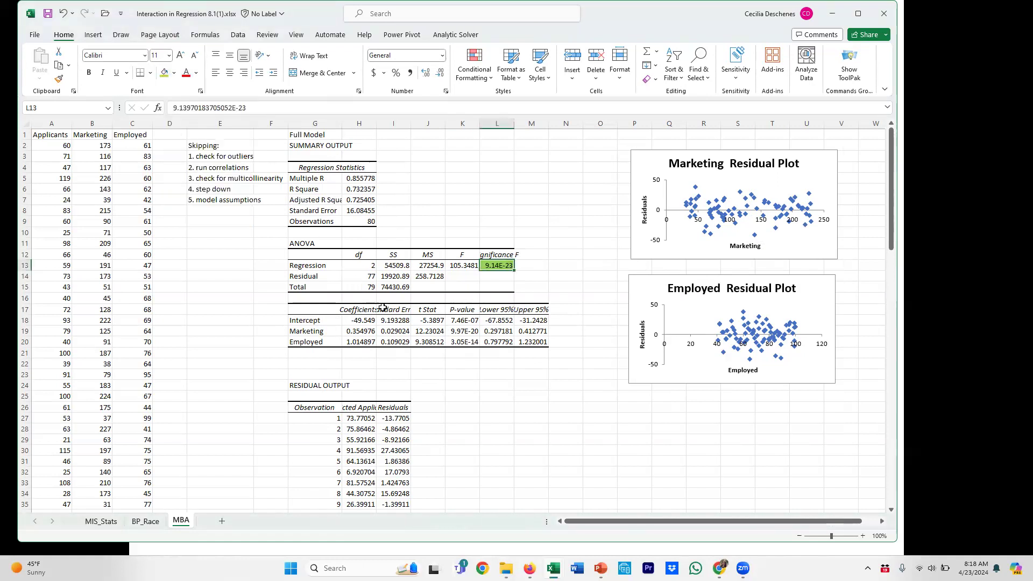
{"action": "left_click_drag", "start_coordinate": [471, 321], "coordinate": [465, 344]}
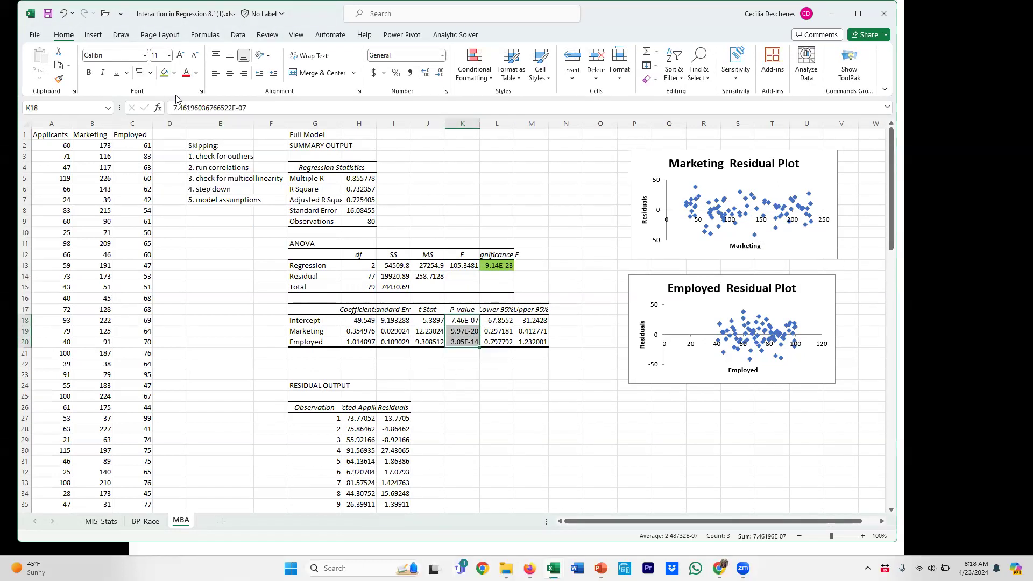
{"action": "left_click", "coordinate": [164, 72]}
{"action": "left_click", "coordinate": [475, 397]}
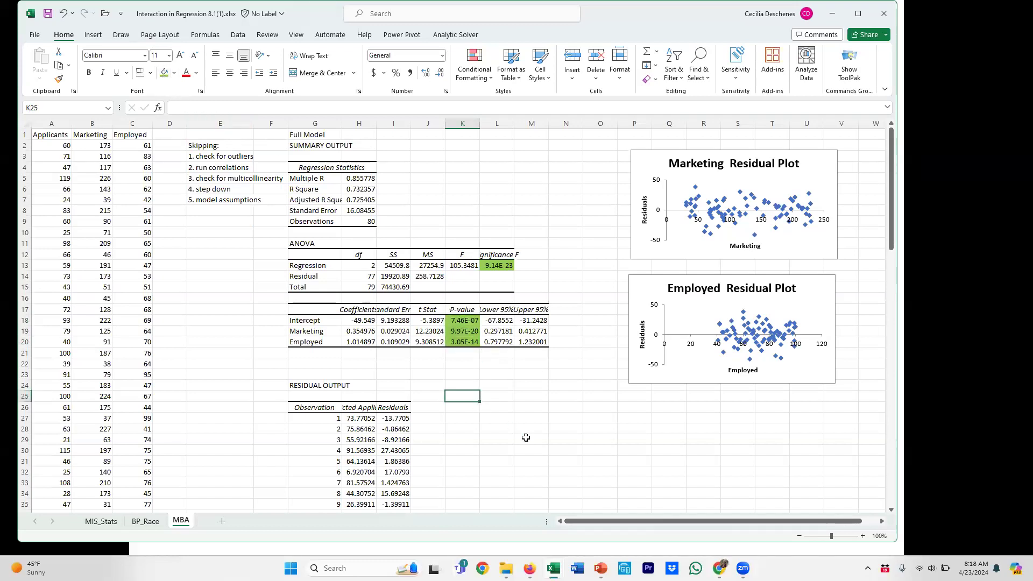
Enlarge the workbook window, insert a new column D beside the Employed data and head it Mktn*Empl
{"action": "scroll", "coordinate": [761, 533], "scroll_direction": "right", "scroll_amount": 1}
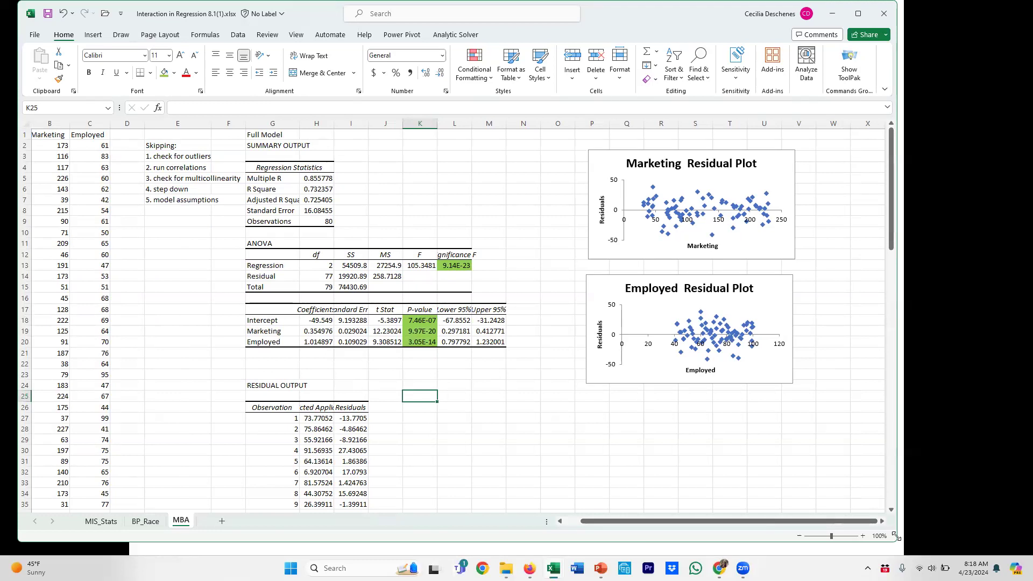
{"action": "left_click_drag", "start_coordinate": [1015, 533], "coordinate": [1030, 541]}
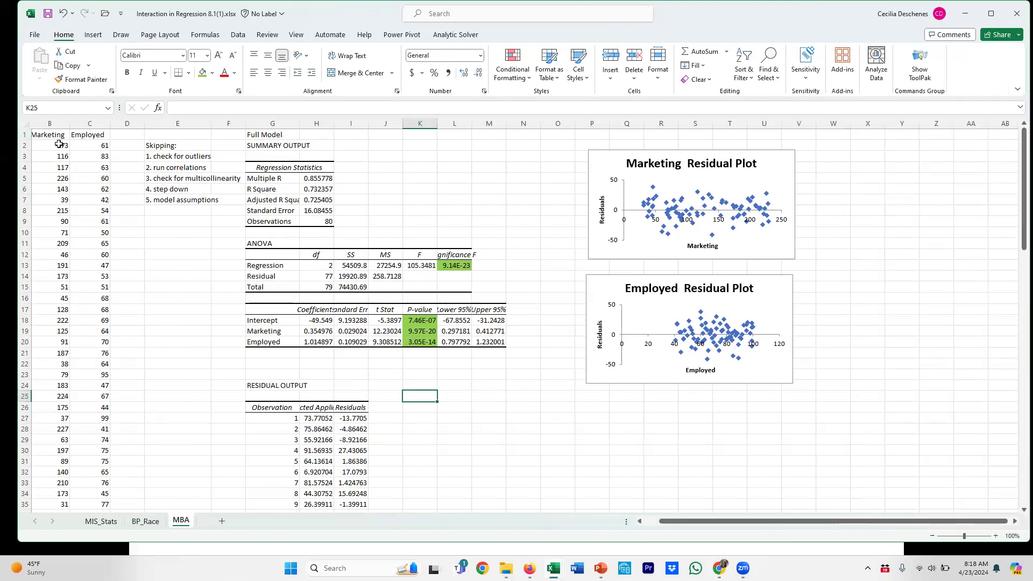
{"action": "left_click_drag", "start_coordinate": [683, 521], "coordinate": [659, 524]}
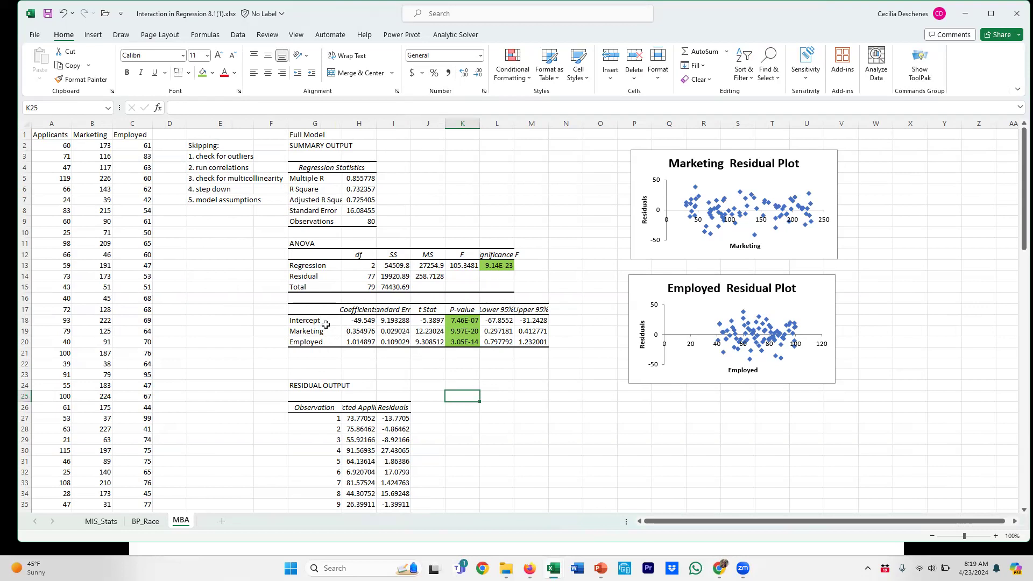
{"action": "left_click", "coordinate": [176, 120]}
{"action": "right_click", "coordinate": [176, 122]}
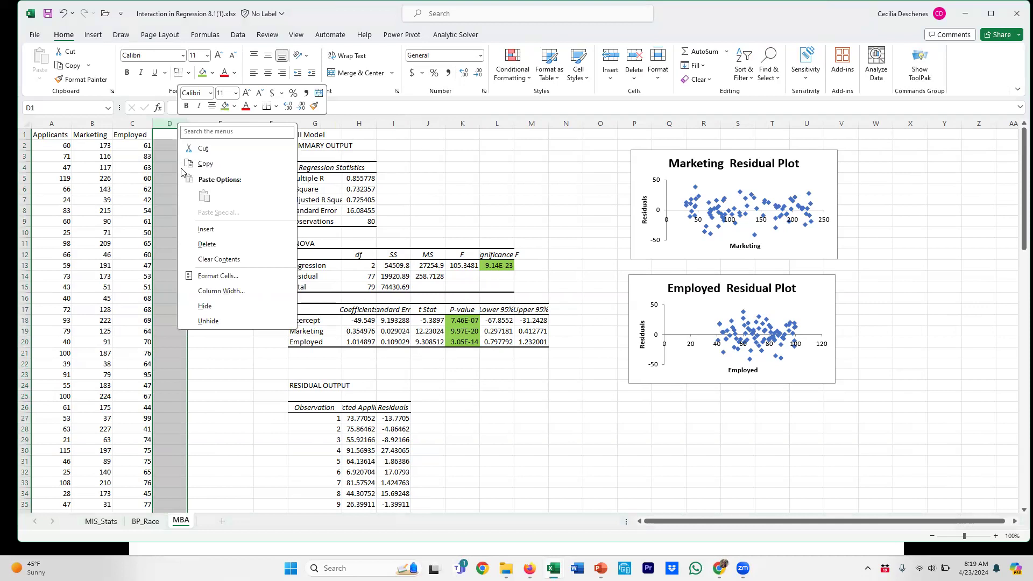
{"action": "left_click", "coordinate": [205, 228]}
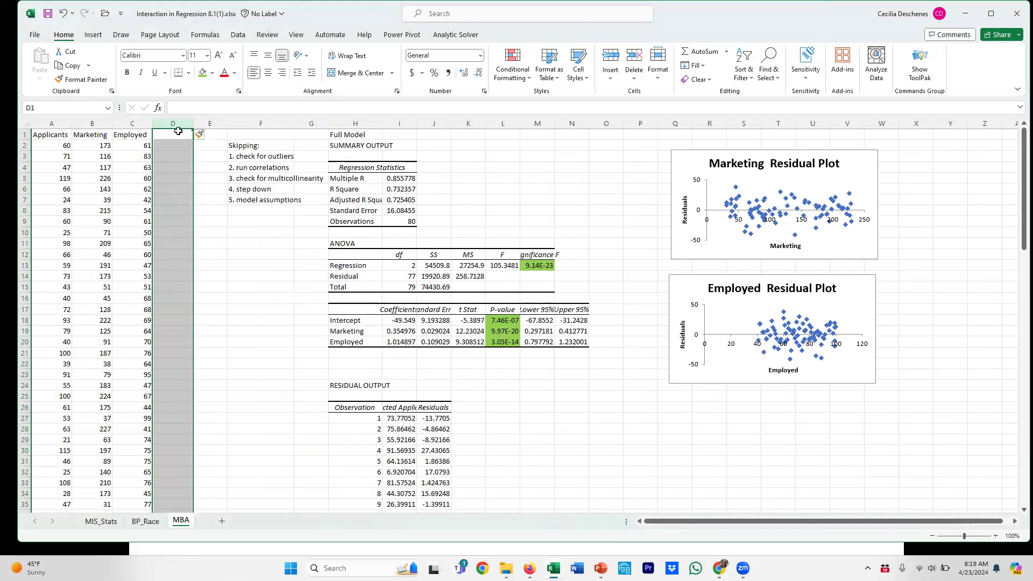
{"action": "left_click", "coordinate": [179, 132]}
{"action": "type", "text": "Mk"}
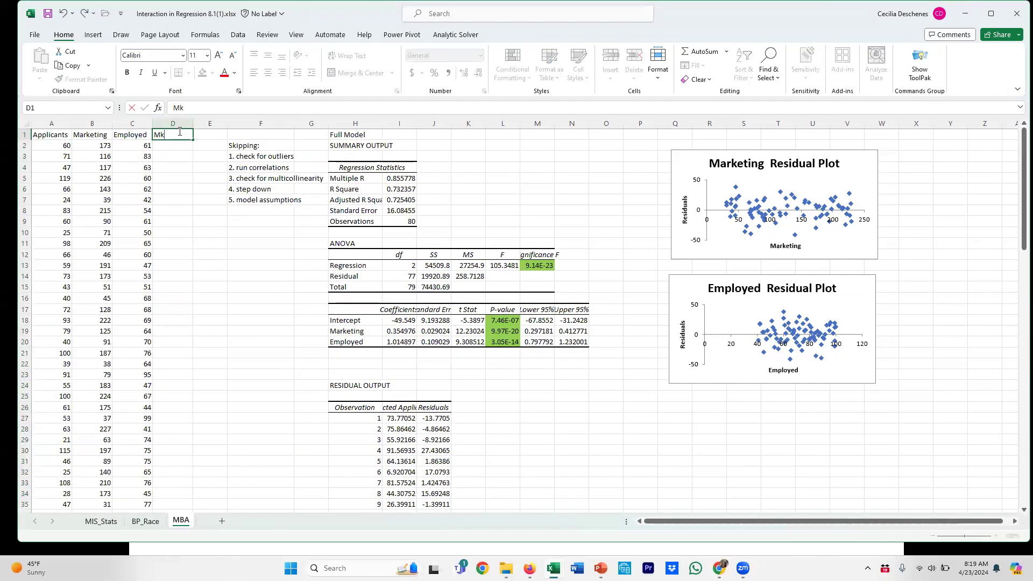
{"action": "type", "text": "tn*Empl"}
{"action": "key", "text": "Return"}
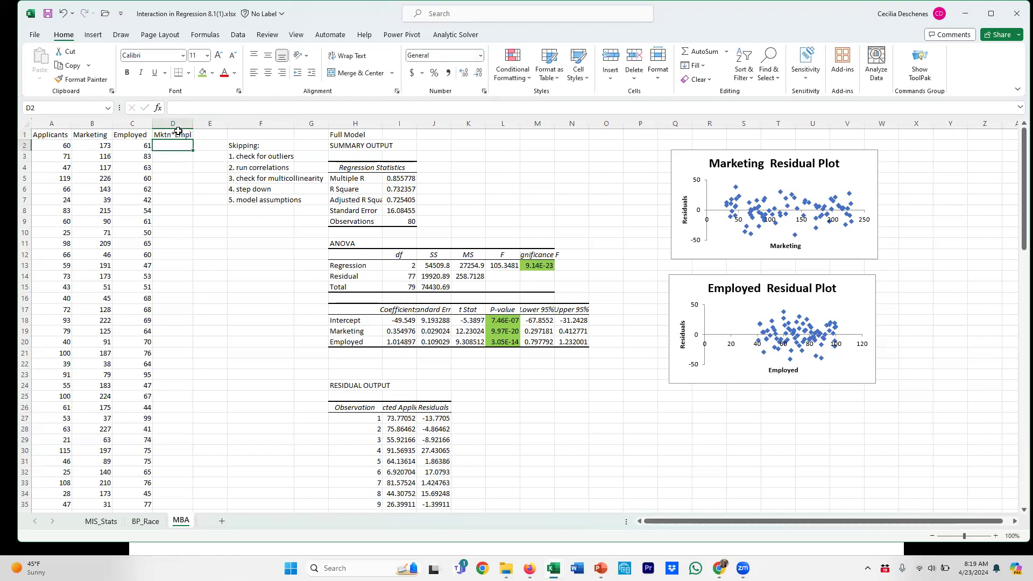
Calculate the interaction term in D2 as =B2*C2 and fill the formula down for all data rows
{"action": "type", "text": "="}
{"action": "key", "text": "Left"}
{"action": "key", "text": "Left"}
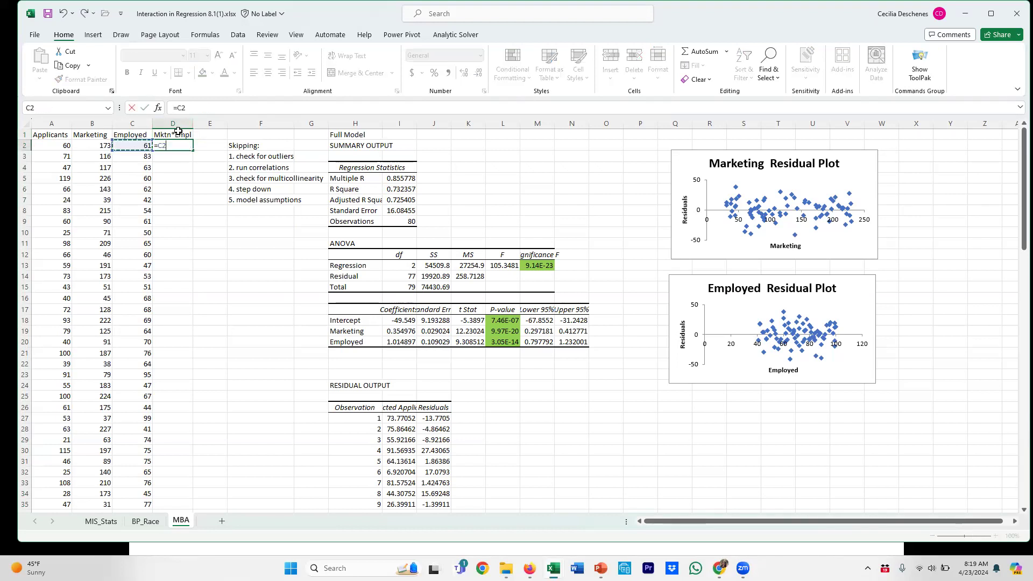
{"action": "type", "text": "*"}
{"action": "key", "text": "Left"}
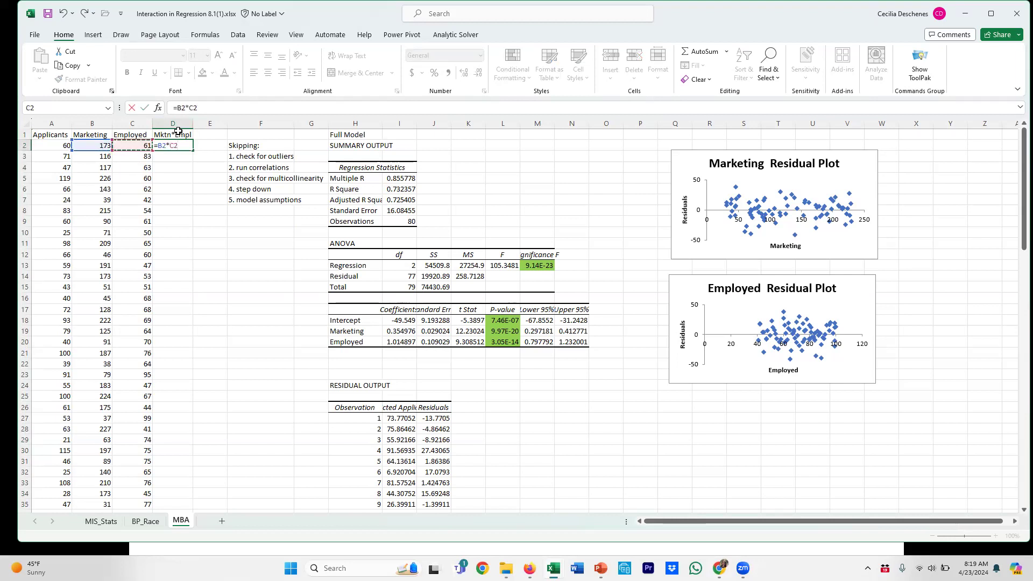
{"action": "key", "text": "Return"}
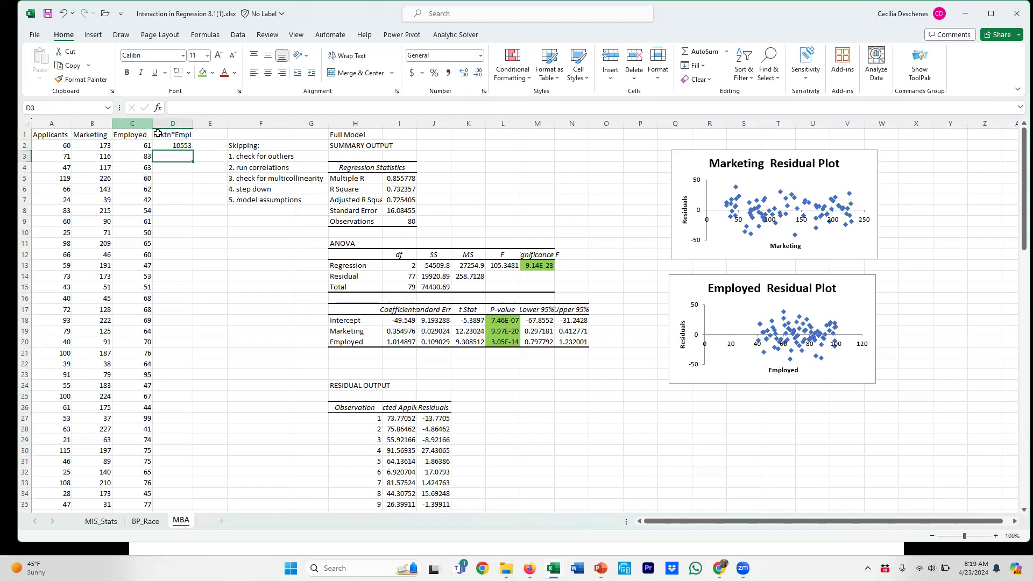
{"action": "left_click", "coordinate": [171, 145]}
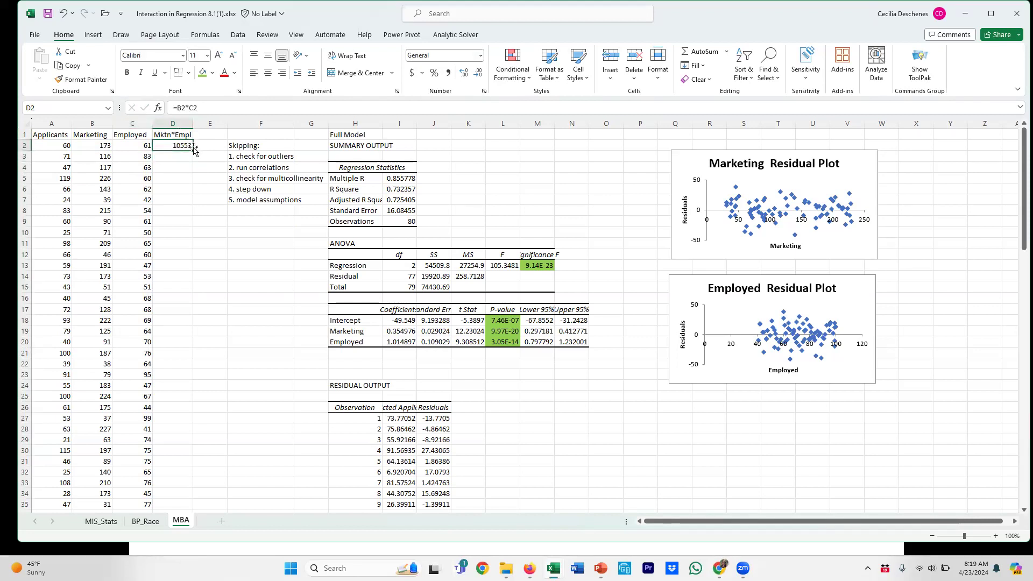
{"action": "double_click", "coordinate": [194, 152]}
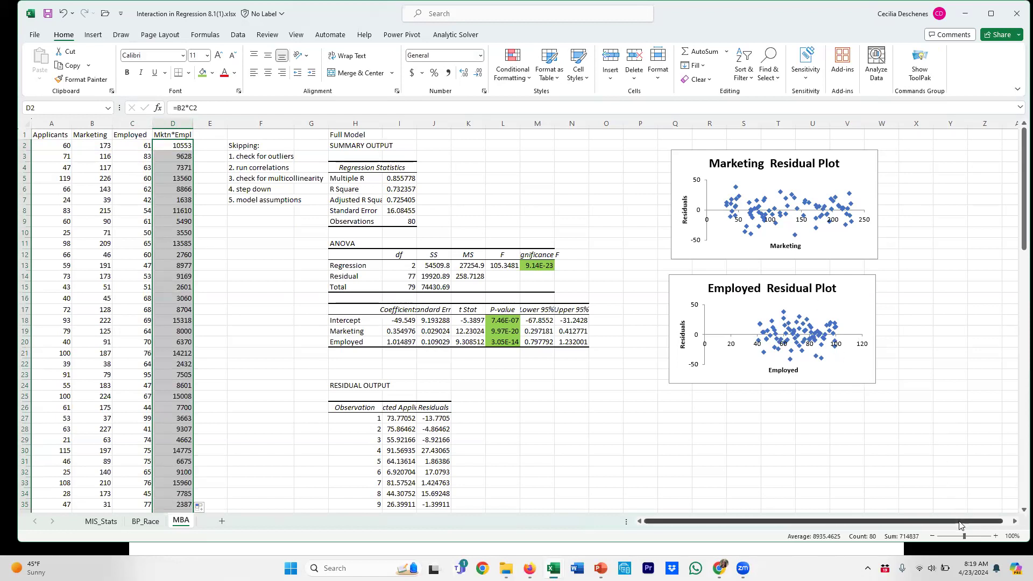
Enter the heading "Model with Interaction:" in cell X1, beyond the residual plots
{"action": "left_click_drag", "start_coordinate": [979, 520], "coordinate": [986, 521]}
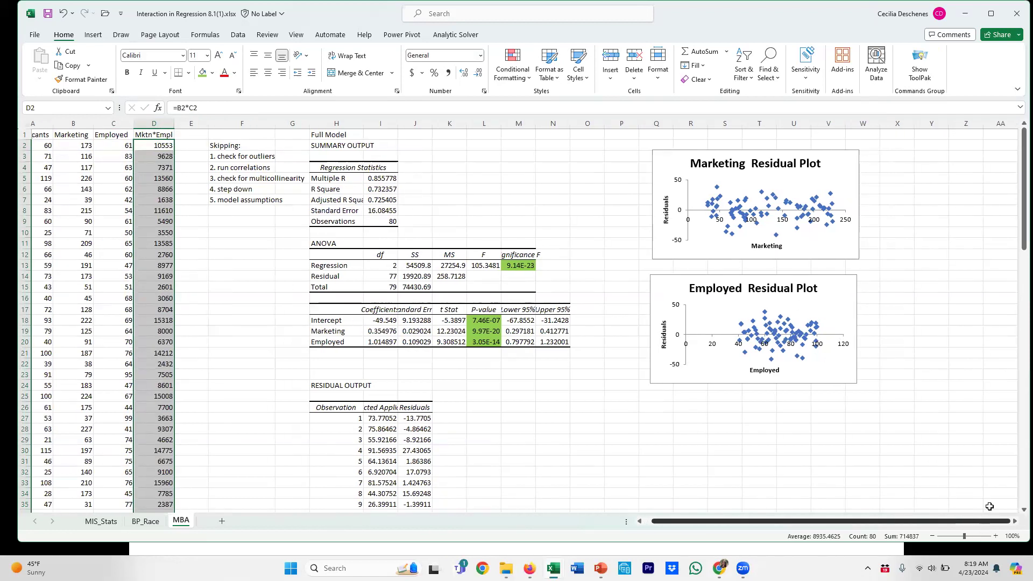
{"action": "left_click", "coordinate": [896, 137]}
{"action": "type", "text": "Model with In"}
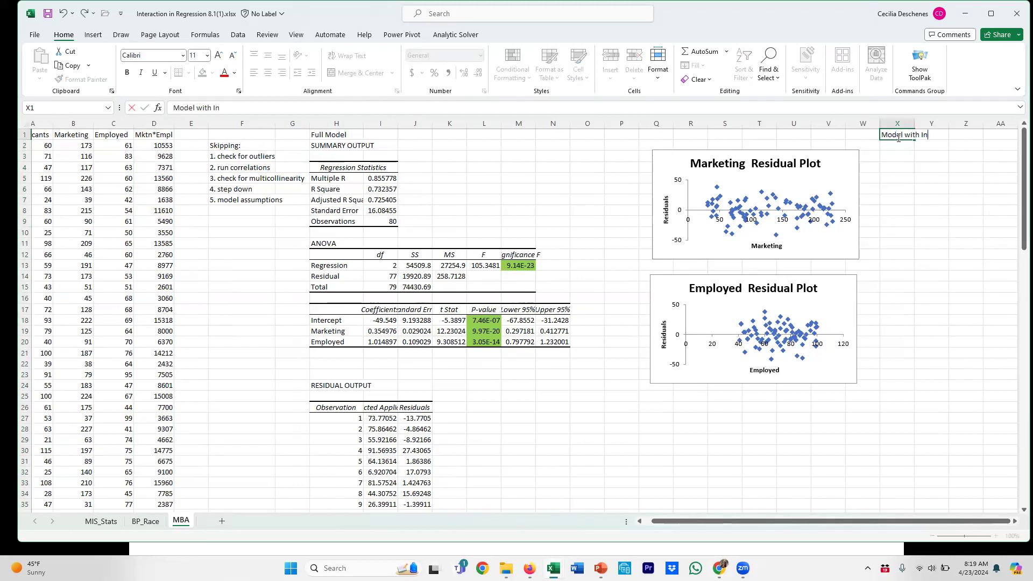
{"action": "type", "text": "teraction:"}
{"action": "key", "text": "Return"}
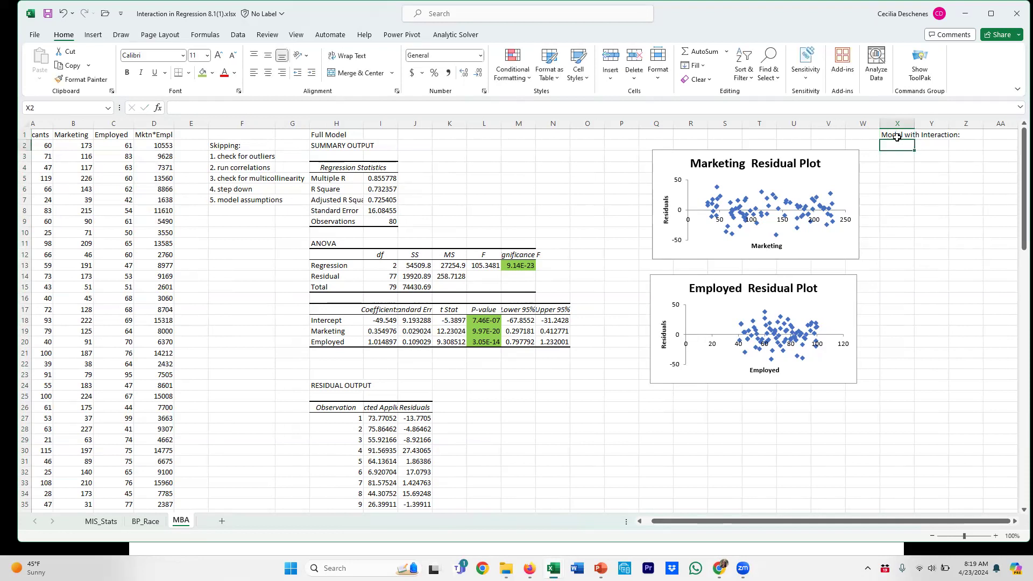
Start a new Regression analysis, keeping A1:A81 as Y range and setting the X range to B1:D81 to include the interaction term
{"action": "left_click", "coordinate": [237, 35]}
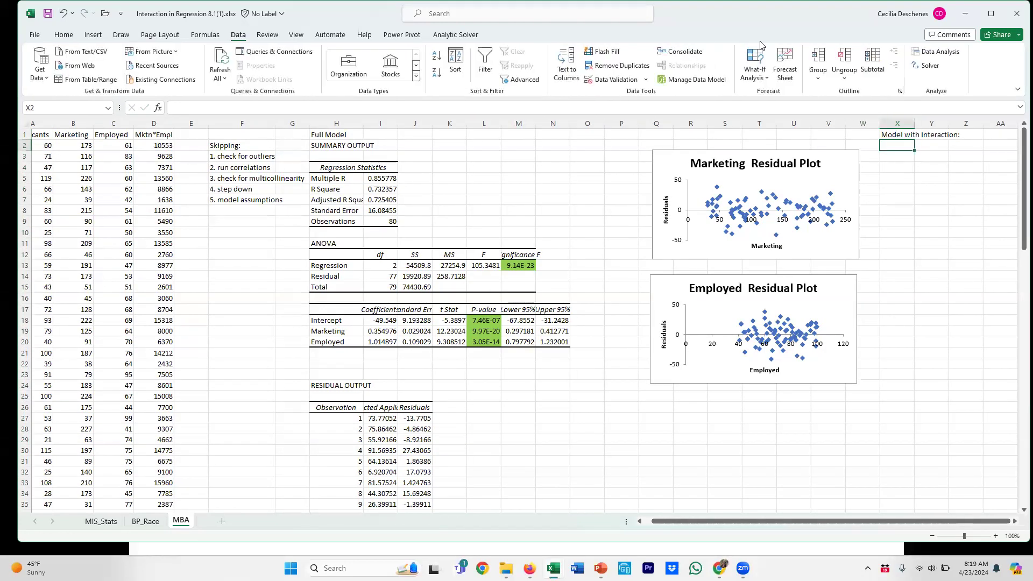
{"action": "left_click", "coordinate": [955, 52]}
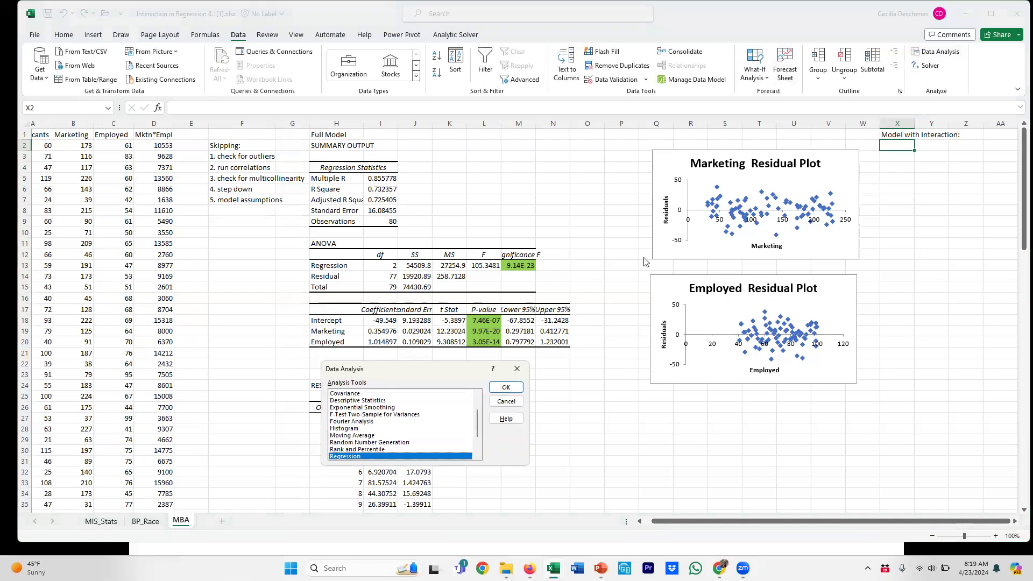
{"action": "left_click", "coordinate": [505, 386]}
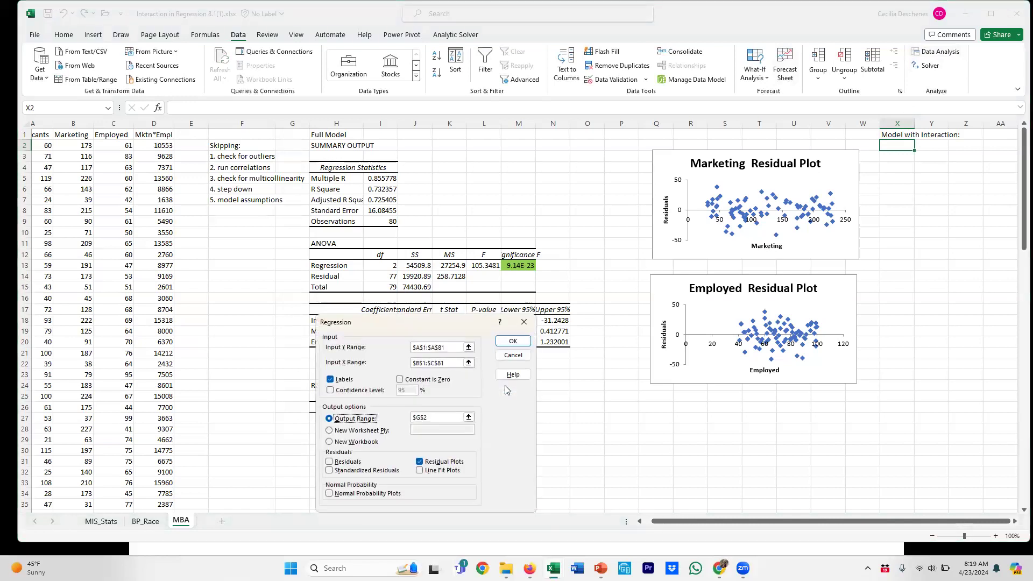
{"action": "left_click", "coordinate": [455, 346]}
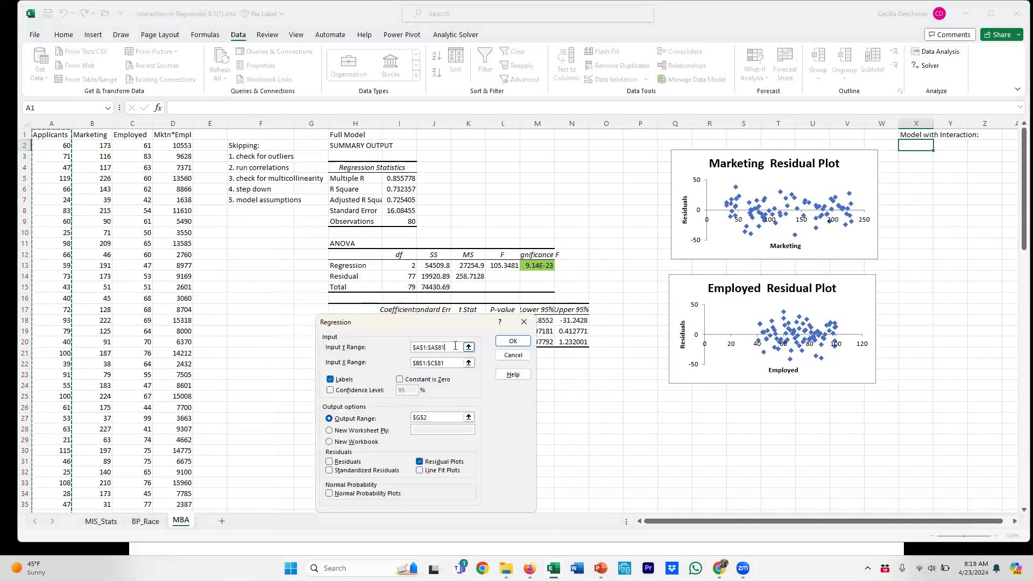
{"action": "left_click_drag", "start_coordinate": [452, 365], "coordinate": [408, 366]}
{"action": "key", "text": "BackSpace"}
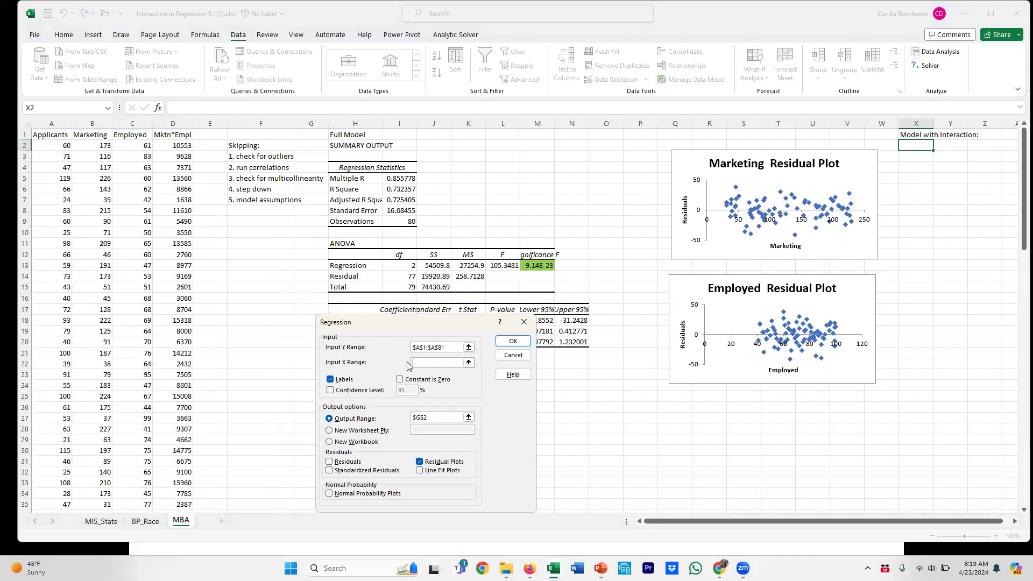
{"action": "left_click_drag", "start_coordinate": [99, 136], "coordinate": [168, 136]}
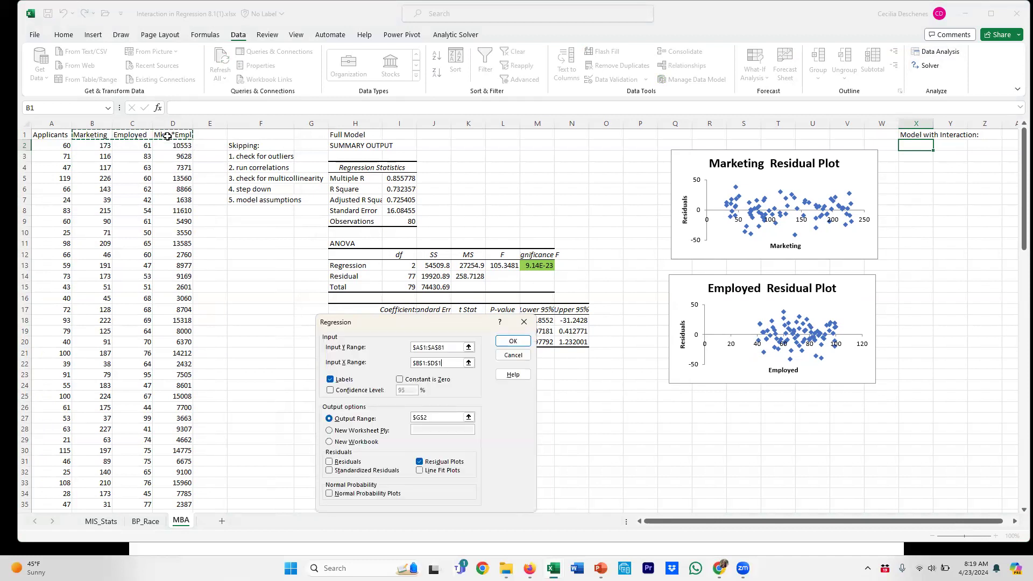
{"action": "key", "text": "ctrl+shift+Down"}
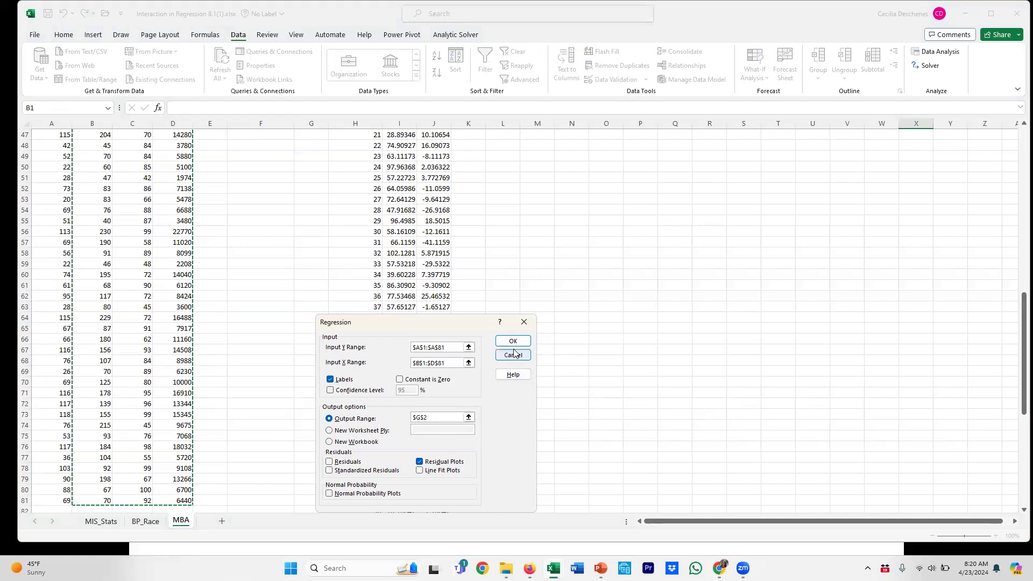
Set the regression's output range to X2 and run the analysis
{"action": "left_click", "coordinate": [437, 418]}
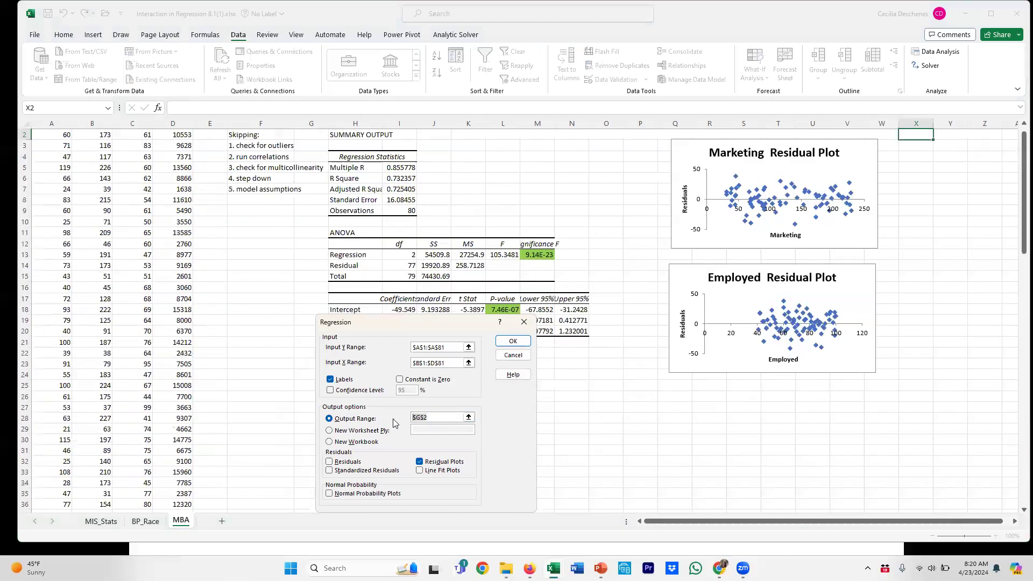
{"action": "key", "text": "BackSpace"}
{"action": "scroll", "coordinate": [941, 173], "scroll_direction": "up", "scroll_amount": 1}
{"action": "left_click", "coordinate": [916, 147]}
{"action": "left_click", "coordinate": [513, 341]}
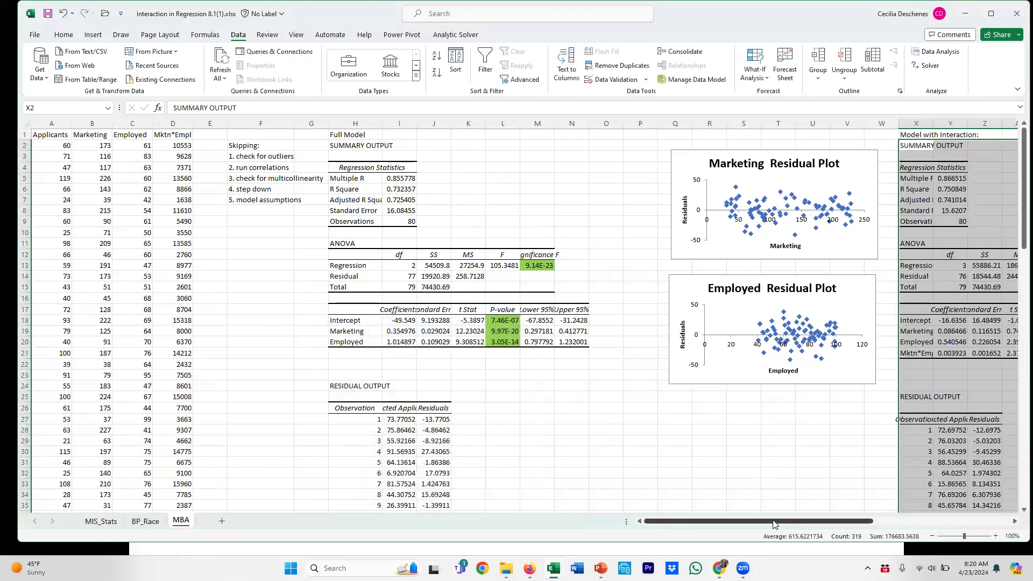
Widen column AC in the interaction model's output so the Significance F heading fits
{"action": "left_click_drag", "start_coordinate": [774, 524], "coordinate": [910, 525]}
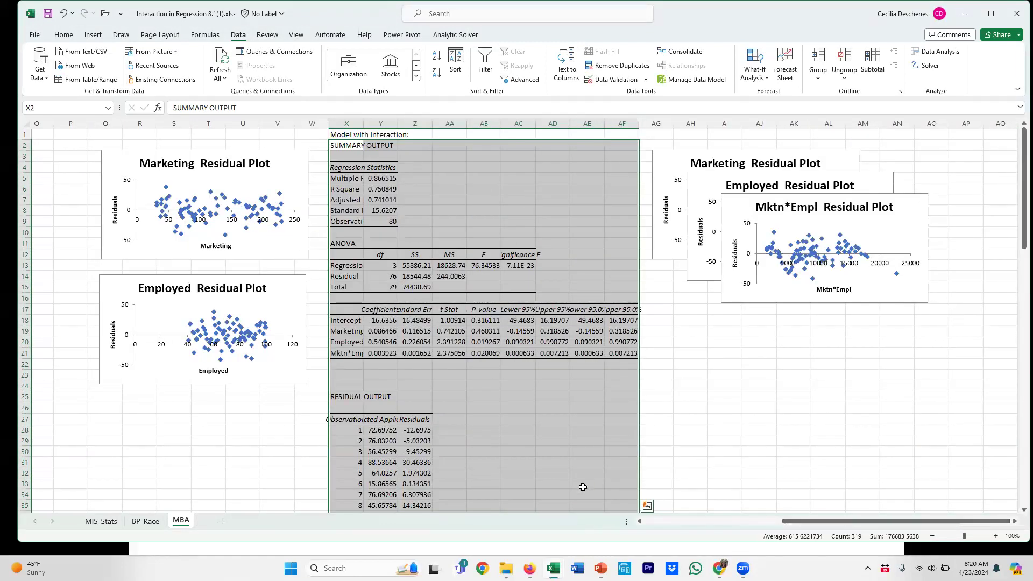
{"action": "left_click", "coordinate": [543, 438]}
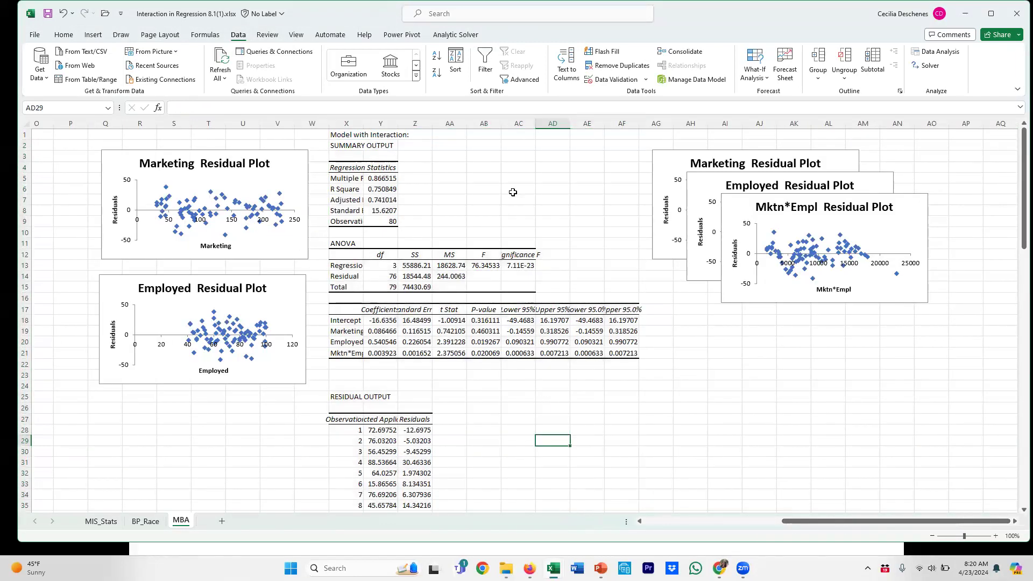
{"action": "left_click_drag", "start_coordinate": [535, 124], "coordinate": [544, 167]}
Fill the interaction model's Significance F and the Employed and Mktn*Empl p-values with green
{"action": "left_click", "coordinate": [521, 265]}
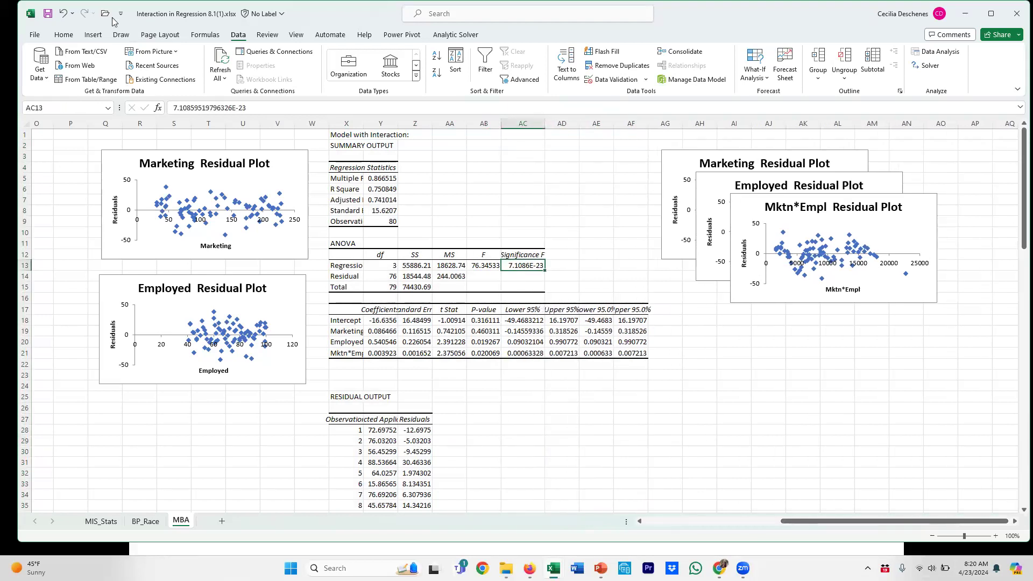
{"action": "left_click", "coordinate": [63, 34]}
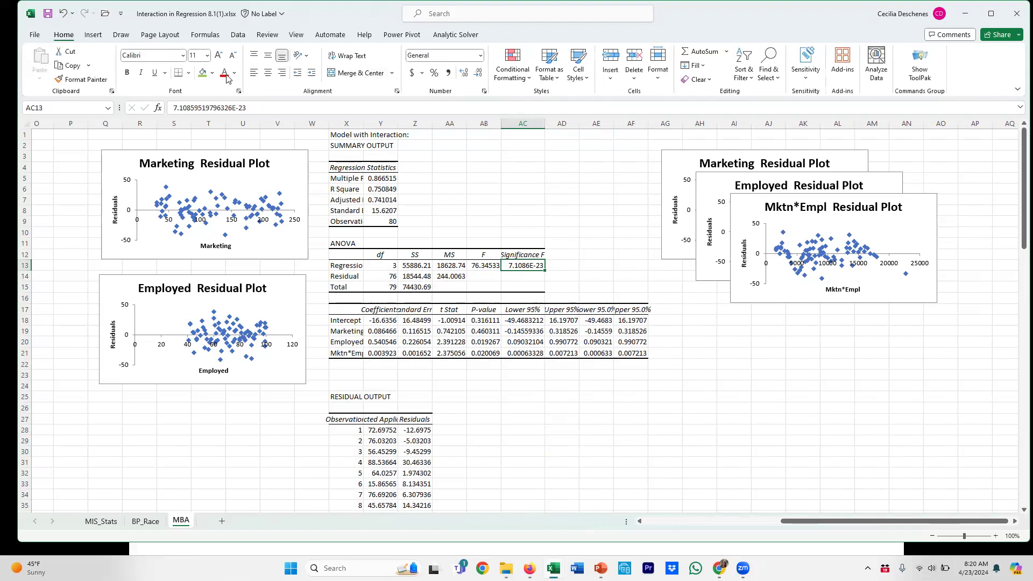
{"action": "left_click", "coordinate": [202, 73]}
{"action": "left_click_drag", "start_coordinate": [475, 330], "coordinate": [486, 353]}
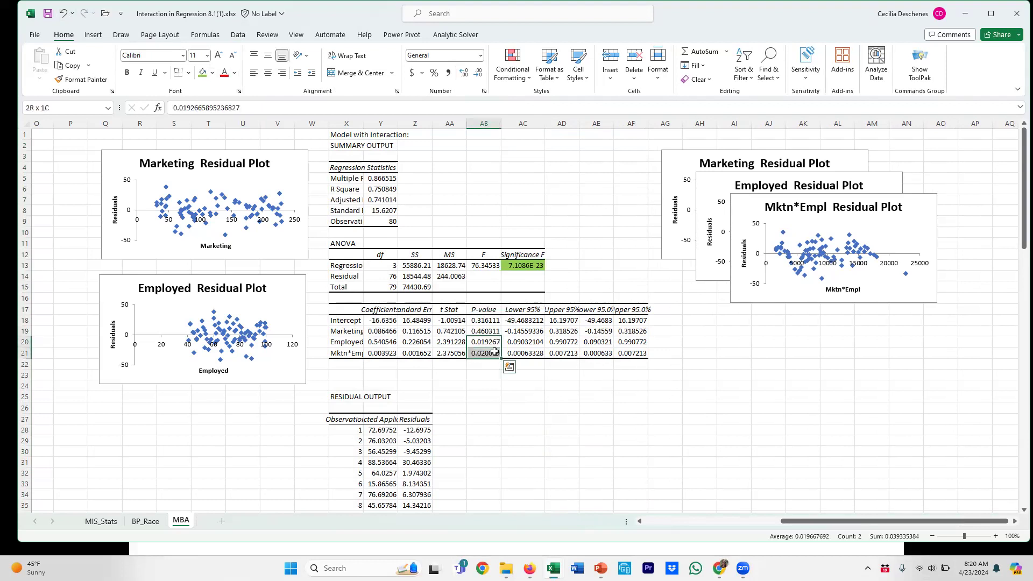
{"action": "left_click", "coordinate": [202, 73]}
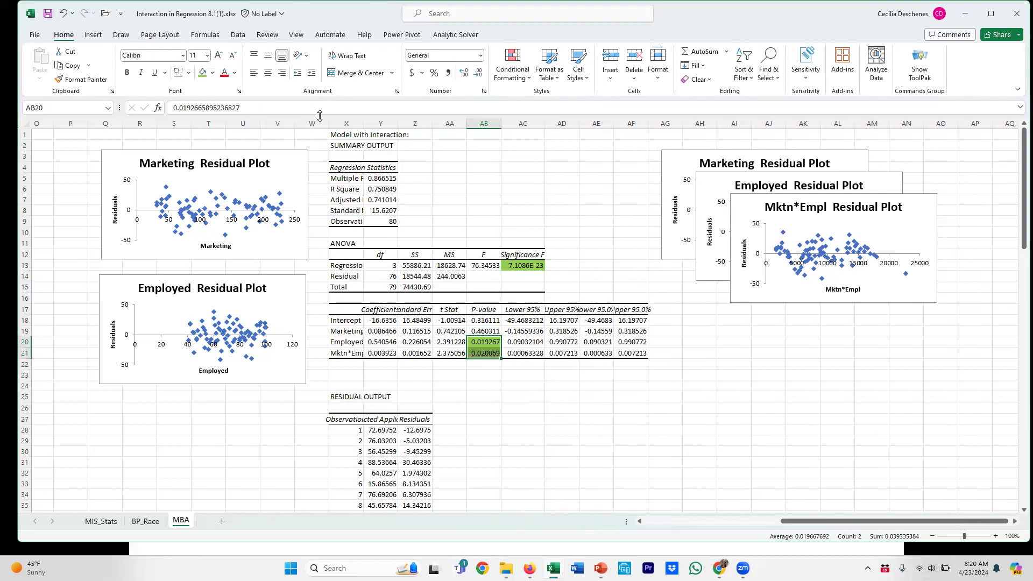
Widen column X so the row labels fit, and fill the interaction model's Marketing p-value with orange
{"action": "left_click_drag", "start_coordinate": [329, 124], "coordinate": [455, 136]}
{"action": "left_click", "coordinate": [373, 122]}
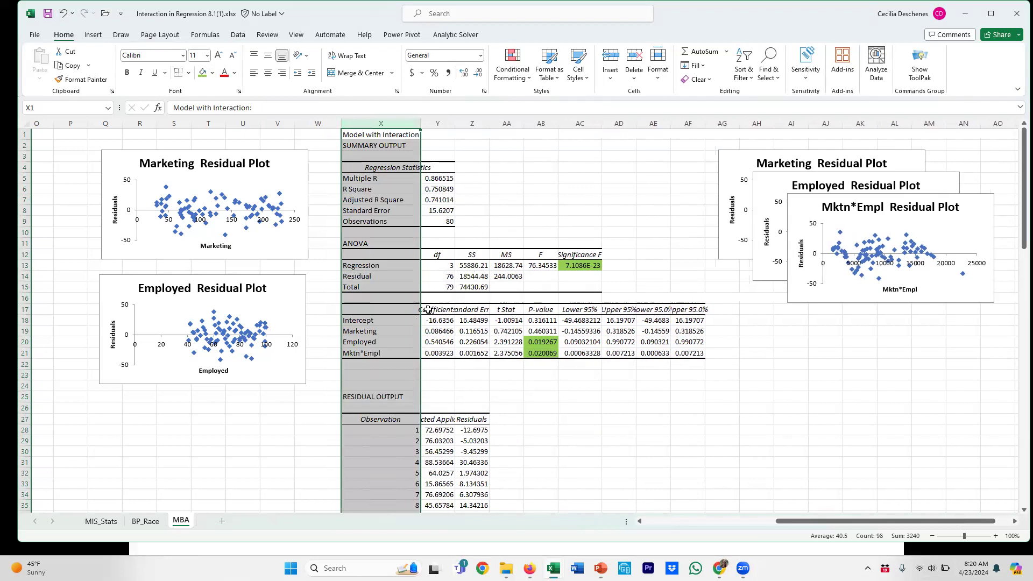
{"action": "left_click", "coordinate": [538, 331]}
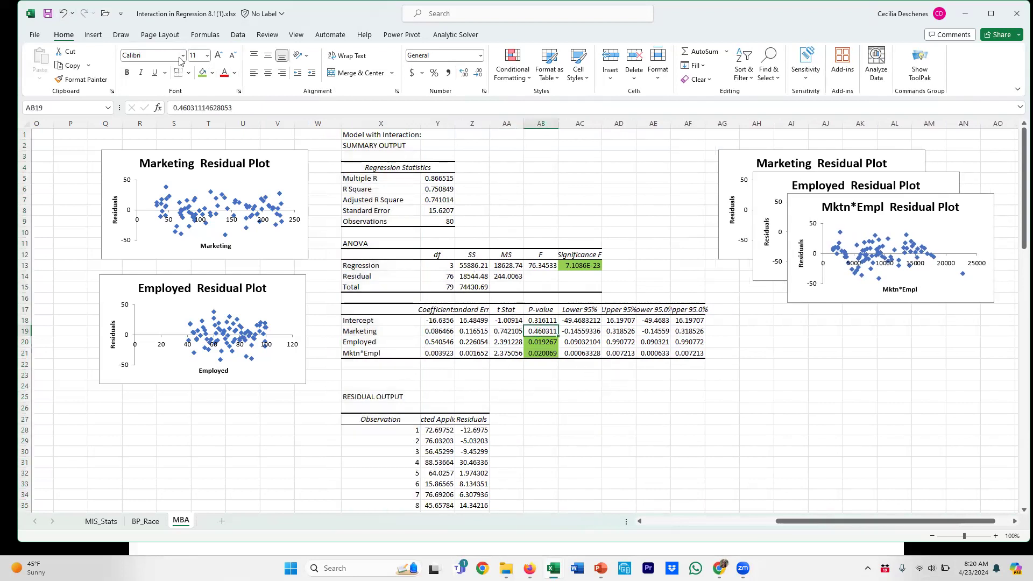
{"action": "left_click", "coordinate": [213, 72]}
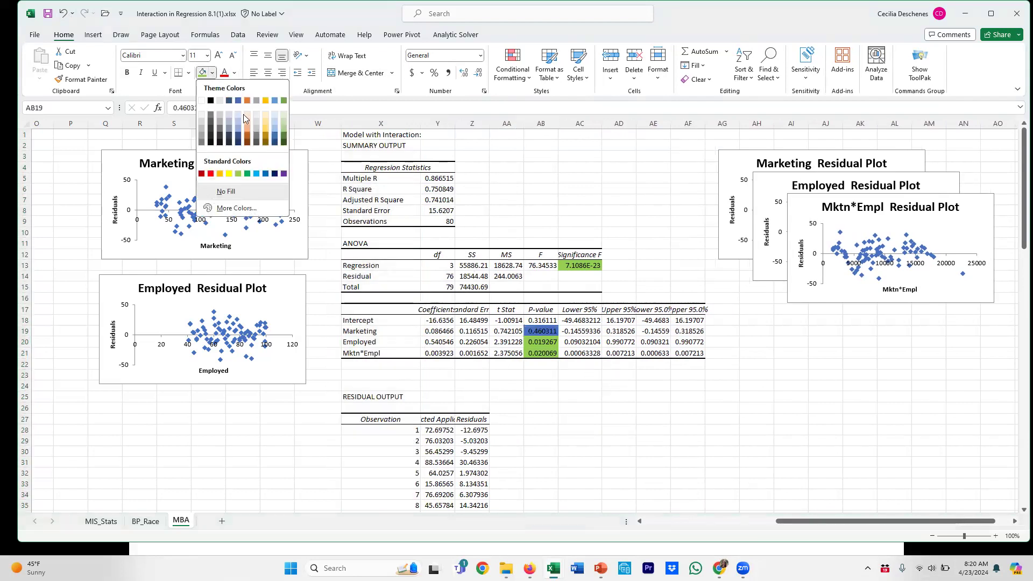
{"action": "left_click", "coordinate": [246, 101]}
{"action": "left_click", "coordinate": [551, 378]}
Compare the Marketing p-value in the interaction model with the one in the full model
{"action": "left_click", "coordinate": [353, 352]}
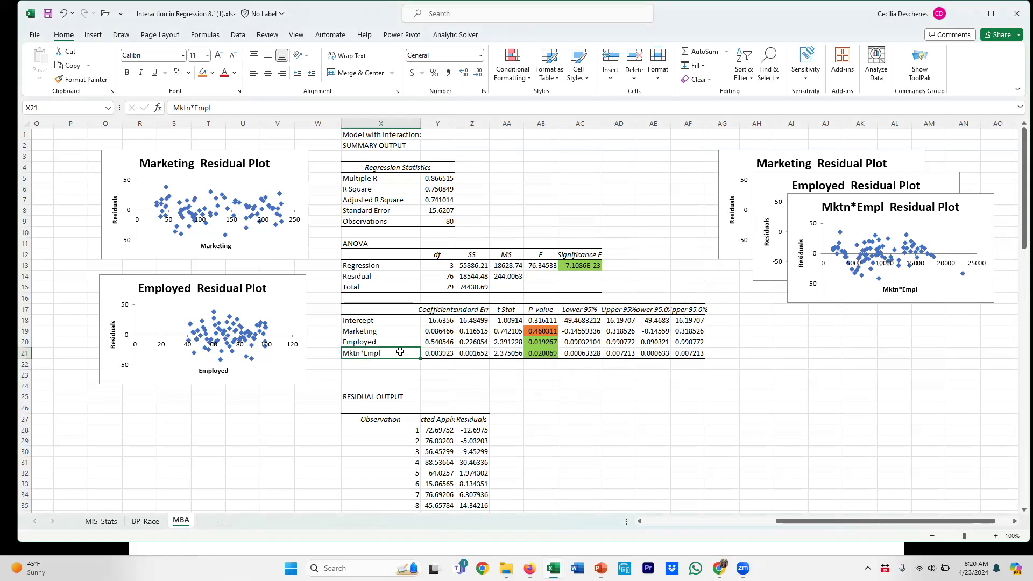
{"action": "left_click", "coordinate": [536, 332]}
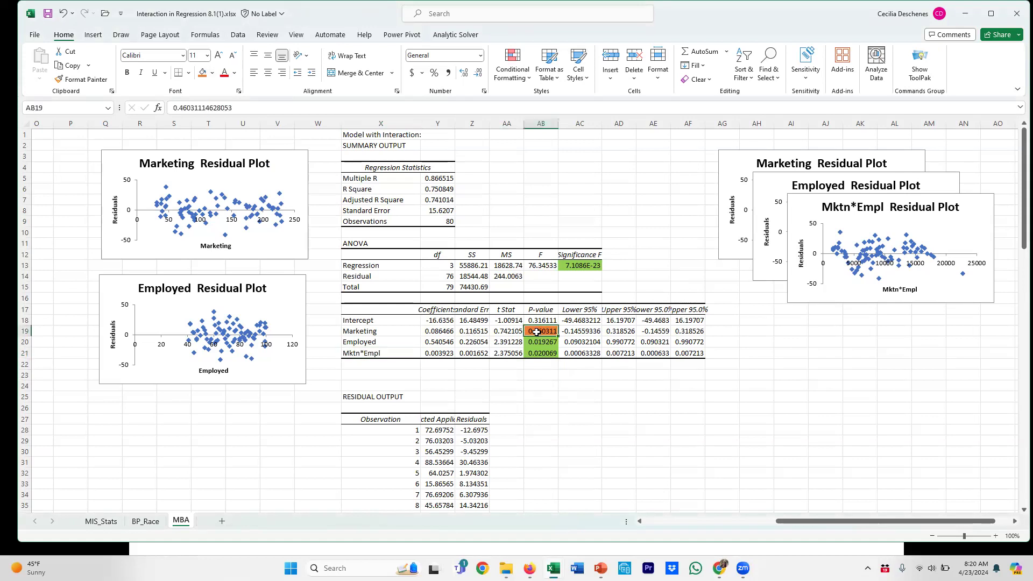
{"action": "left_click_drag", "start_coordinate": [826, 526], "coordinate": [748, 527]}
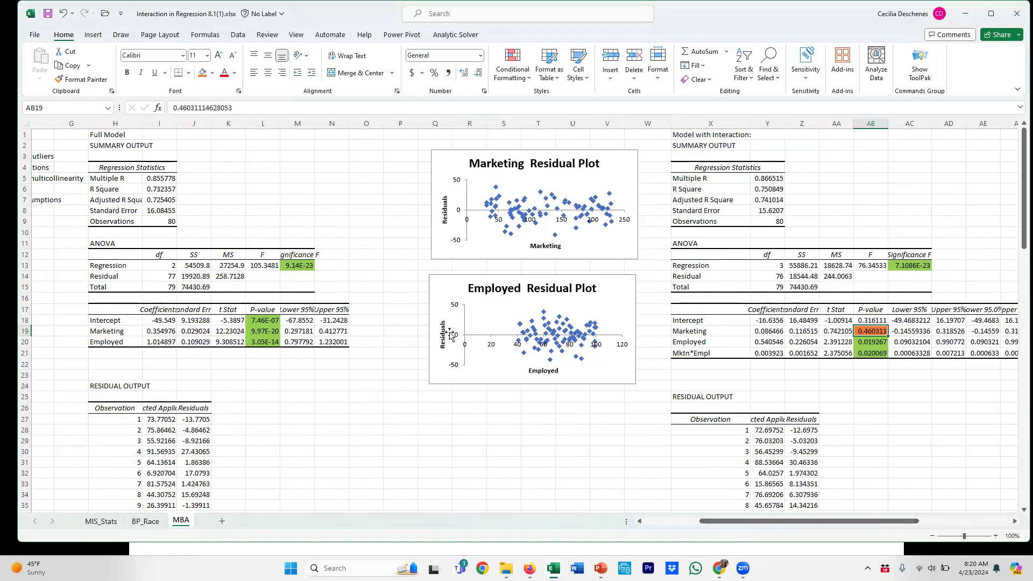
{"action": "left_click", "coordinate": [256, 333]}
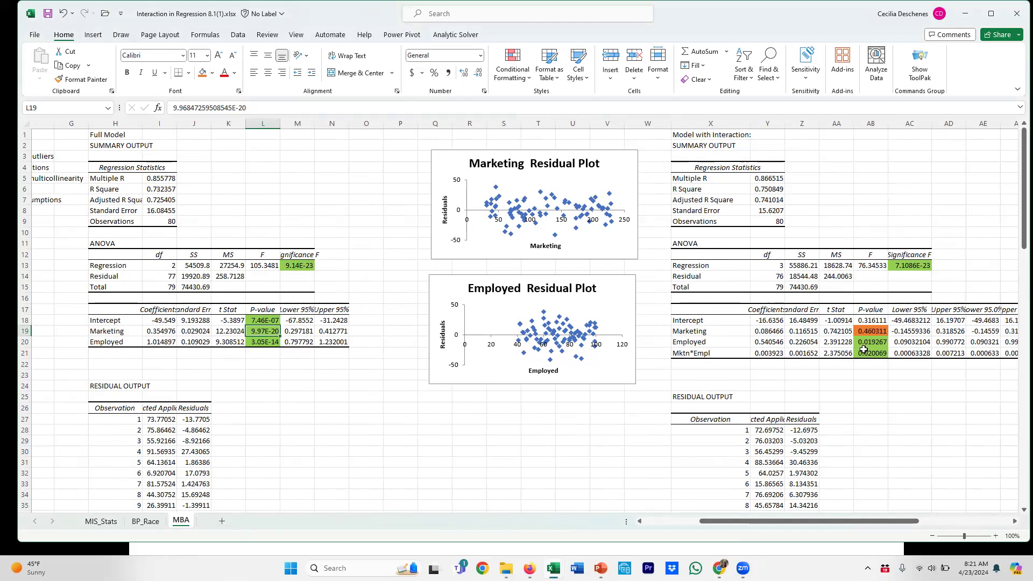
{"action": "left_click", "coordinate": [867, 332]}
Rearrange the interaction model's overlapping residual plots into a vertical stack, with Employed below Marketing and Mktn*Empl beneath both
{"action": "left_click_drag", "start_coordinate": [879, 525], "coordinate": [941, 525]}
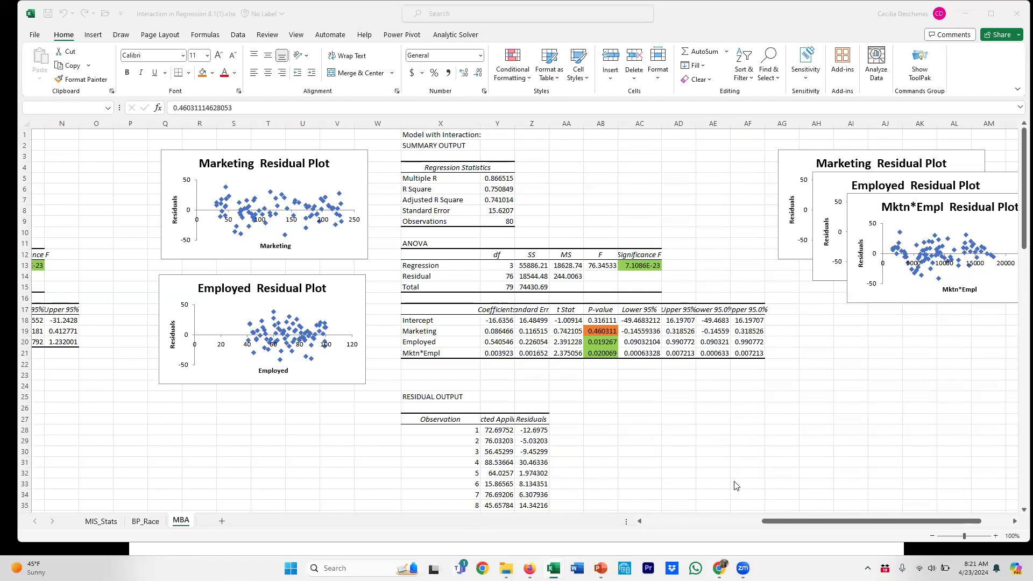
{"action": "left_click_drag", "start_coordinate": [787, 525], "coordinate": [817, 525]}
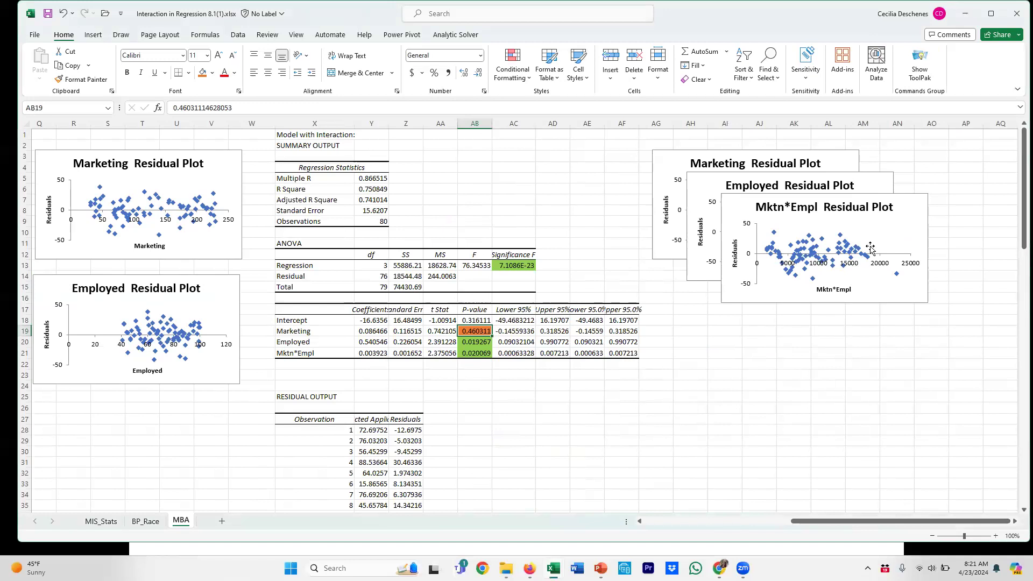
{"action": "left_click", "coordinate": [897, 225]}
{"action": "left_click_drag", "start_coordinate": [897, 226], "coordinate": [855, 416]}
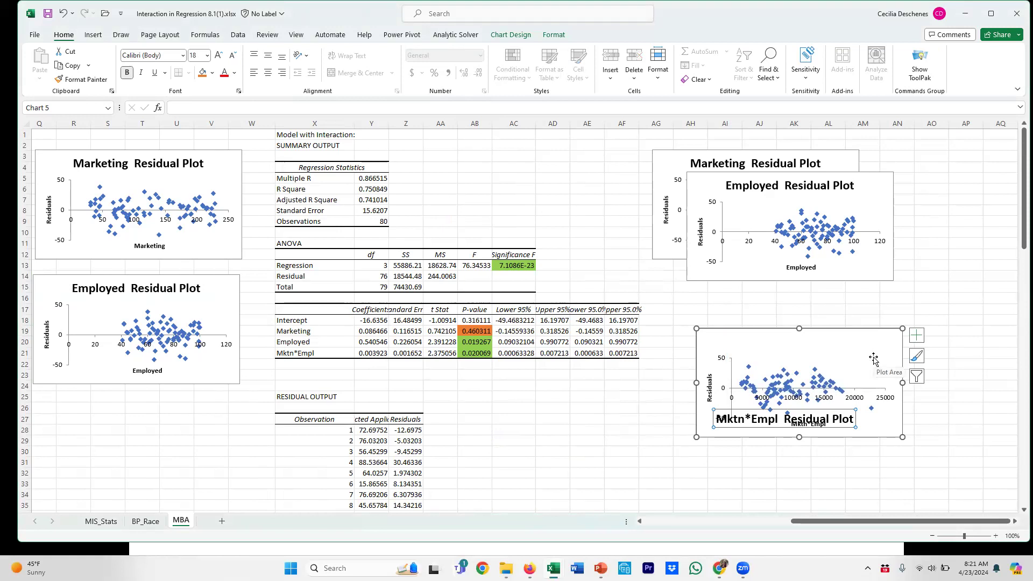
{"action": "key", "text": "ctrl+z"}
{"action": "left_click_drag", "start_coordinate": [867, 198], "coordinate": [1001, 192]}
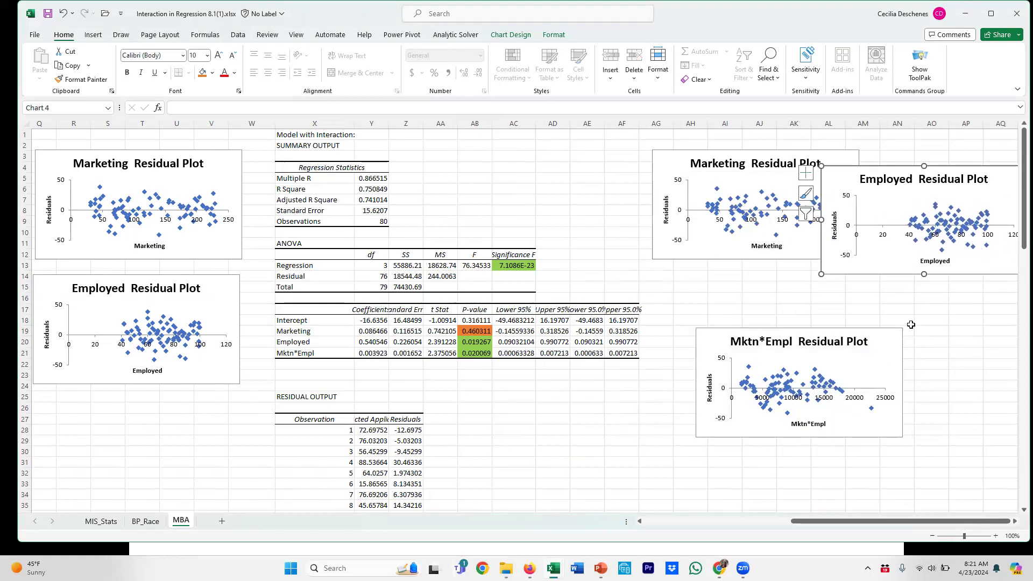
{"action": "left_click_drag", "start_coordinate": [875, 327], "coordinate": [862, 291]}
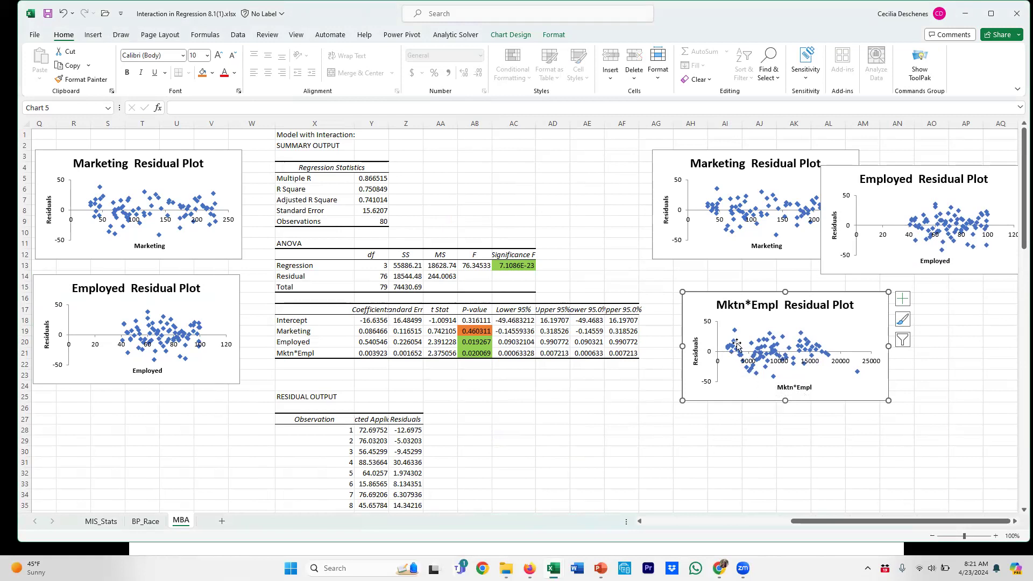
{"action": "left_click", "coordinate": [715, 485]}
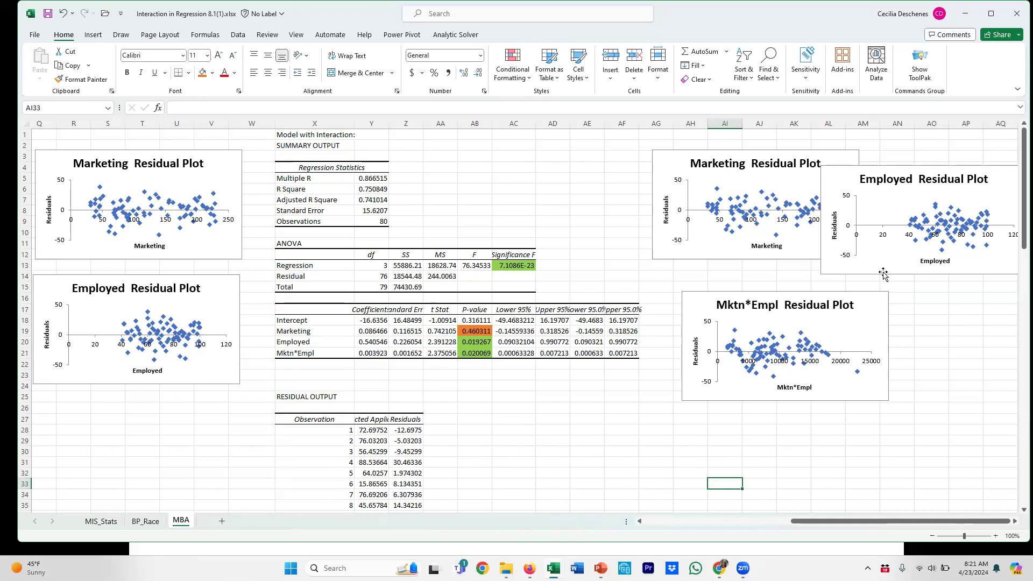
{"action": "left_click_drag", "start_coordinate": [847, 179], "coordinate": [693, 259]}
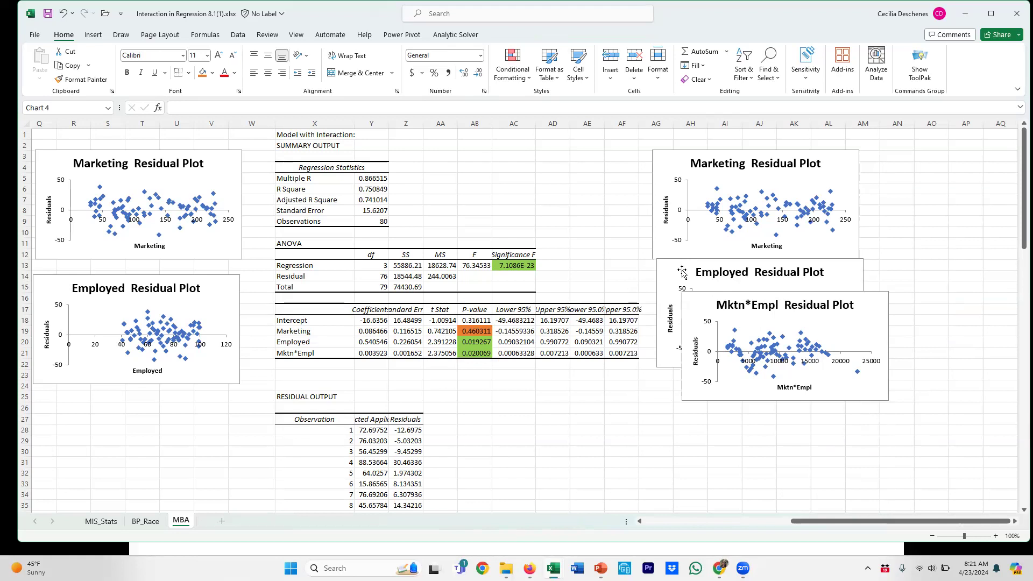
{"action": "left_click", "coordinate": [825, 409]}
{"action": "left_click_drag", "start_coordinate": [830, 392], "coordinate": [792, 472]}
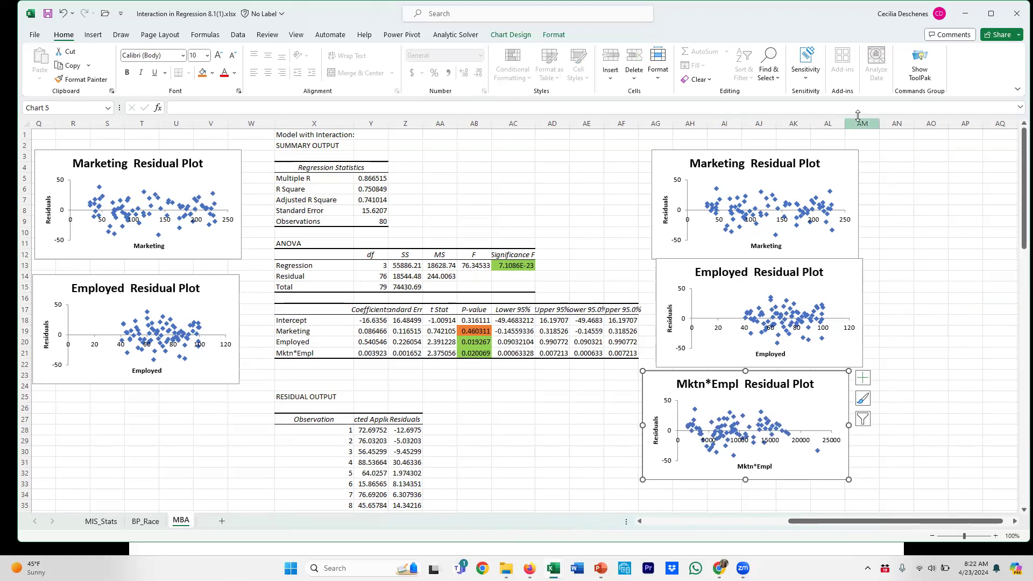
Enter the heading "Full Model" in AN2 and the column headers "Pred", "Coeff" and "pvalue" in AN3:AP3
{"action": "left_click", "coordinate": [900, 142]}
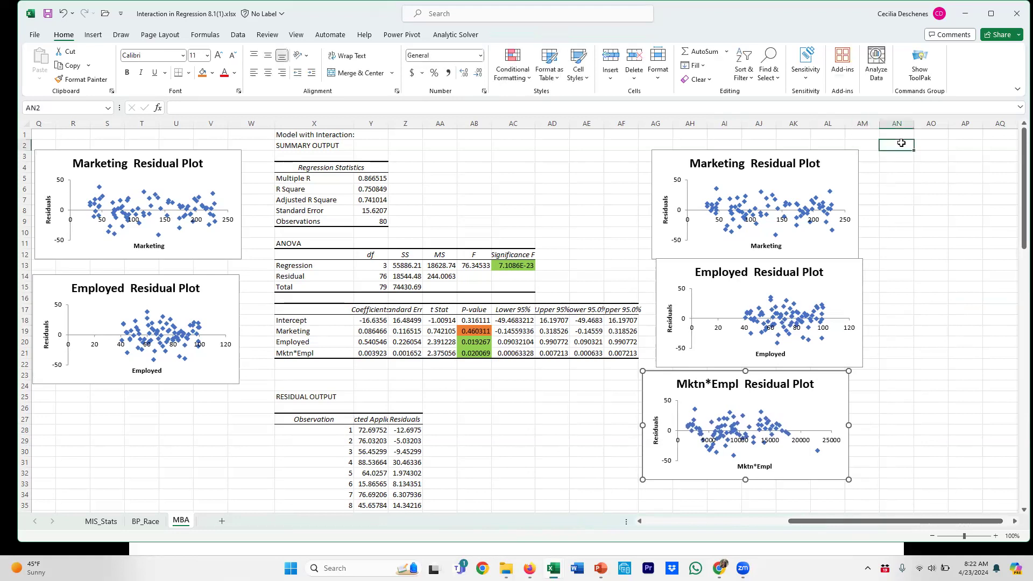
{"action": "type", "text": "Full Model"}
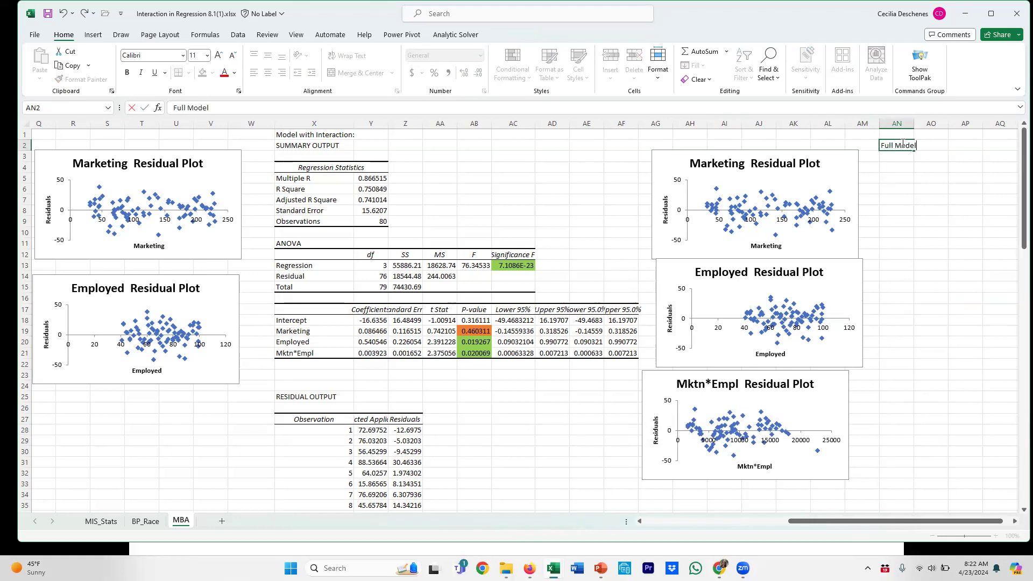
{"action": "key", "text": "Return"}
{"action": "type", "text": "Pred"}
{"action": "key", "text": "Tab"}
{"action": "type", "text": "C"}
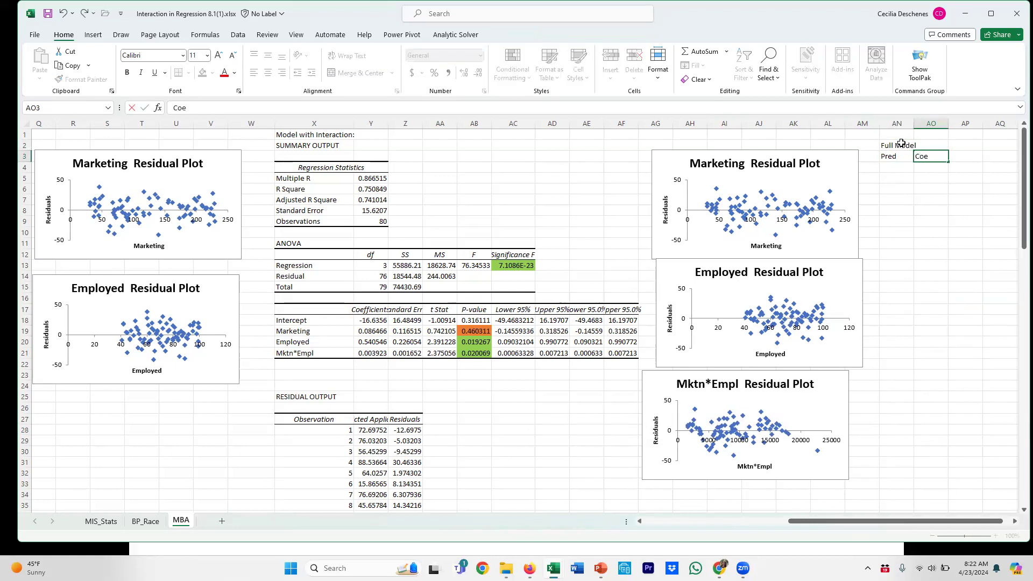
{"action": "key", "text": "Tab"}
{"action": "type", "text": "pl"}
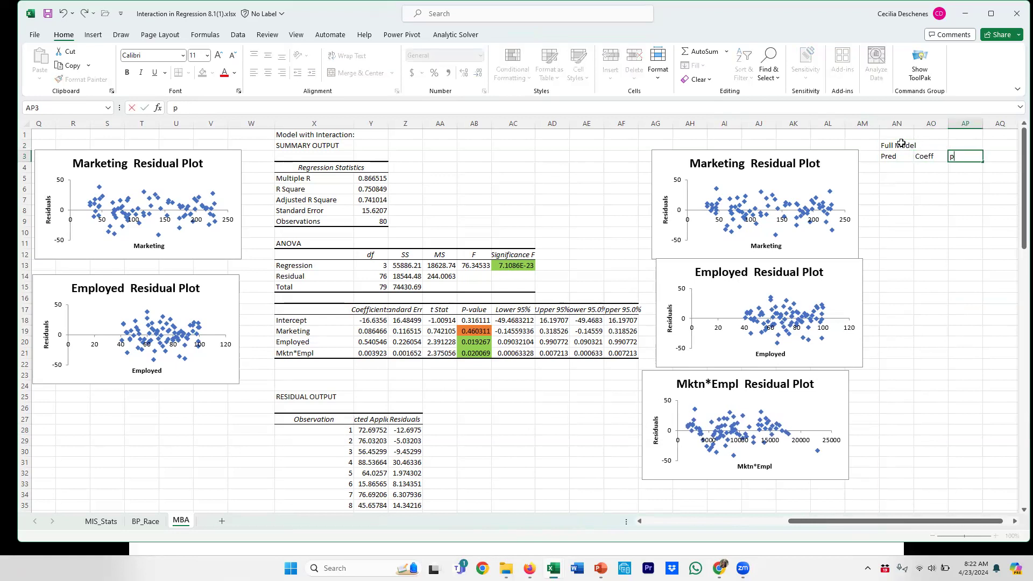
{"action": "key", "text": "Return"}
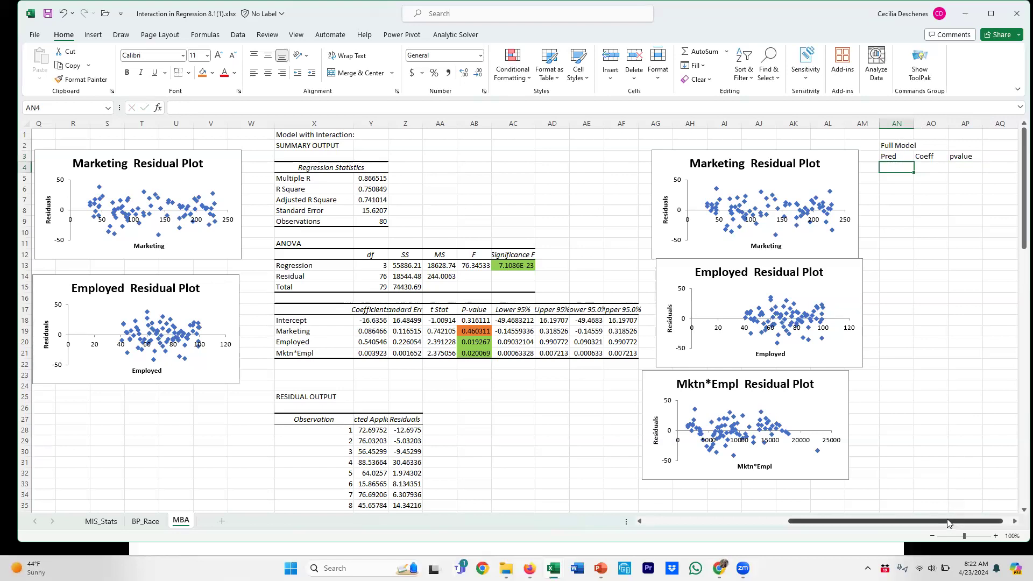
Copy the full model's predictor names and coefficients from H18:I20 into the summary table starting at AN4
{"action": "left_click_drag", "start_coordinate": [949, 520], "coordinate": [801, 521]}
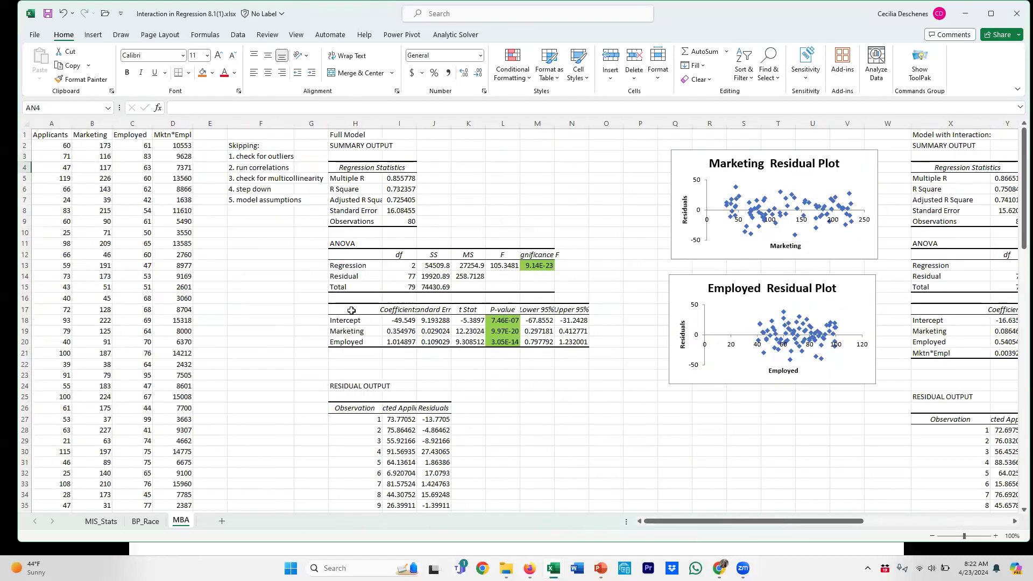
{"action": "left_click_drag", "start_coordinate": [344, 321], "coordinate": [408, 342]}
{"action": "key", "text": "ctrl+c"}
{"action": "left_click_drag", "start_coordinate": [722, 521], "coordinate": [869, 526]}
{"action": "left_click", "coordinate": [904, 168]}
{"action": "key", "text": "ctrl+v"}
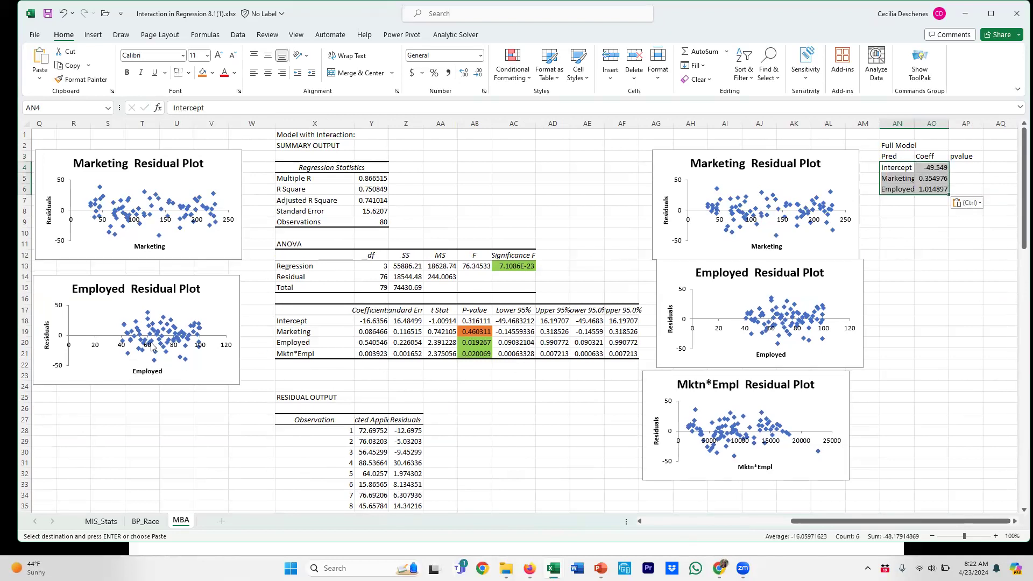
Copy the full model's p-values from L18:L20 into the pvalue column starting at AP4
{"action": "left_click_drag", "start_coordinate": [847, 523], "coordinate": [732, 527]}
{"action": "left_click_drag", "start_coordinate": [398, 320], "coordinate": [398, 342]}
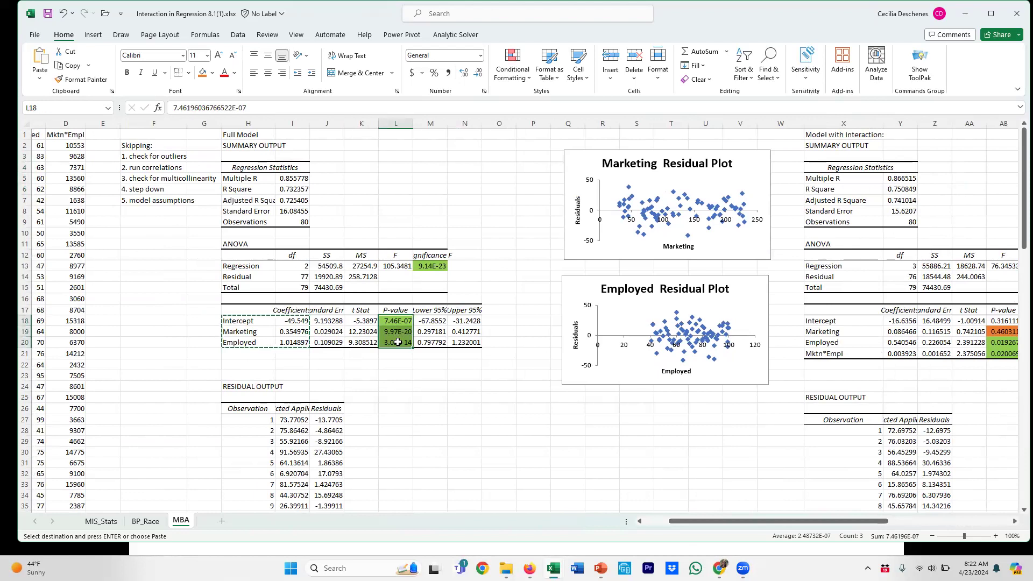
{"action": "key", "text": "ctrl+c"}
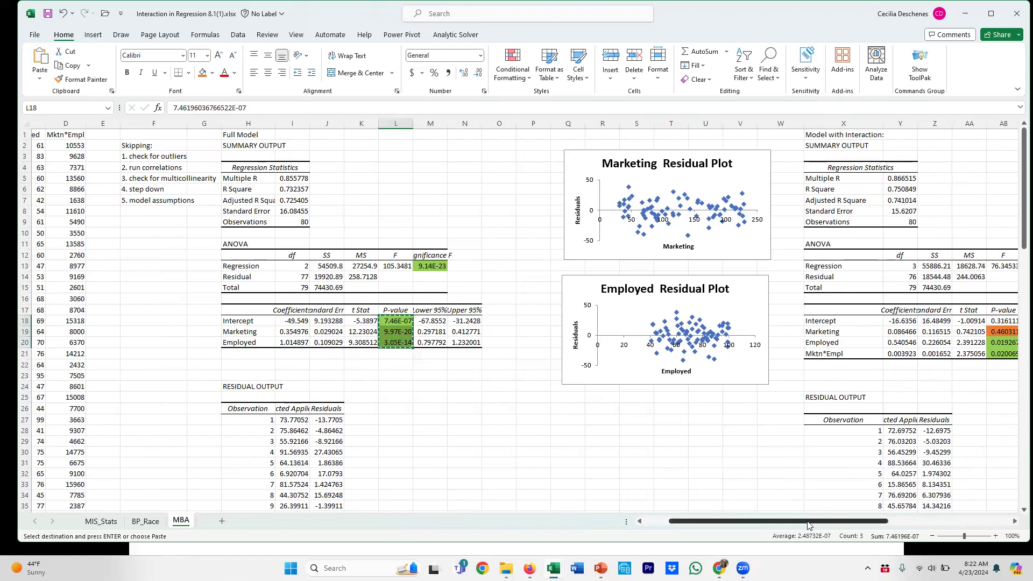
{"action": "left_click_drag", "start_coordinate": [808, 526], "coordinate": [930, 525]}
{"action": "left_click", "coordinate": [971, 168]}
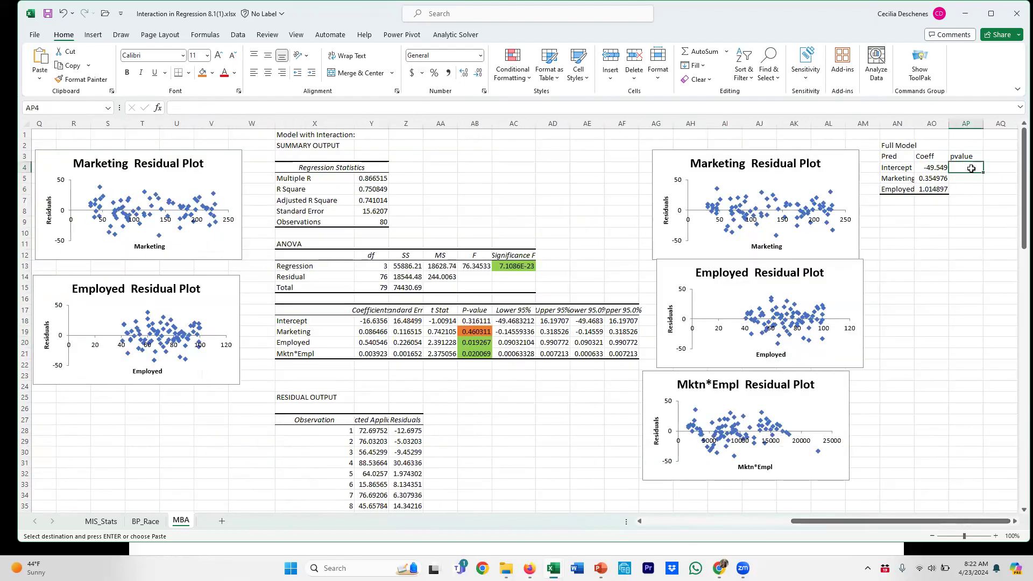
{"action": "key", "text": "ctrl+v"}
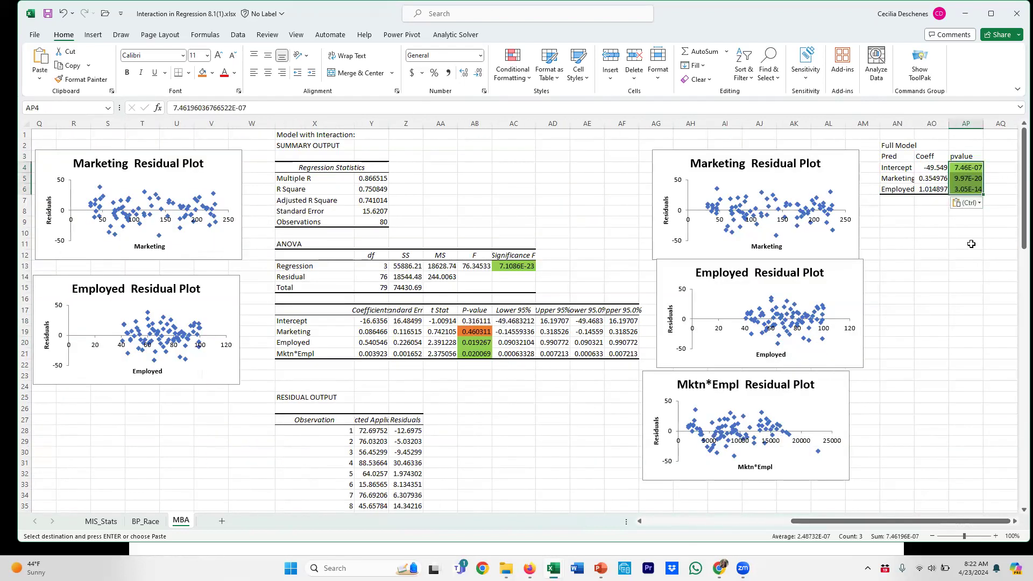
Enter the heading "With Interaction" in AQ2 beside the full model summary
{"action": "left_click", "coordinate": [1011, 525]}
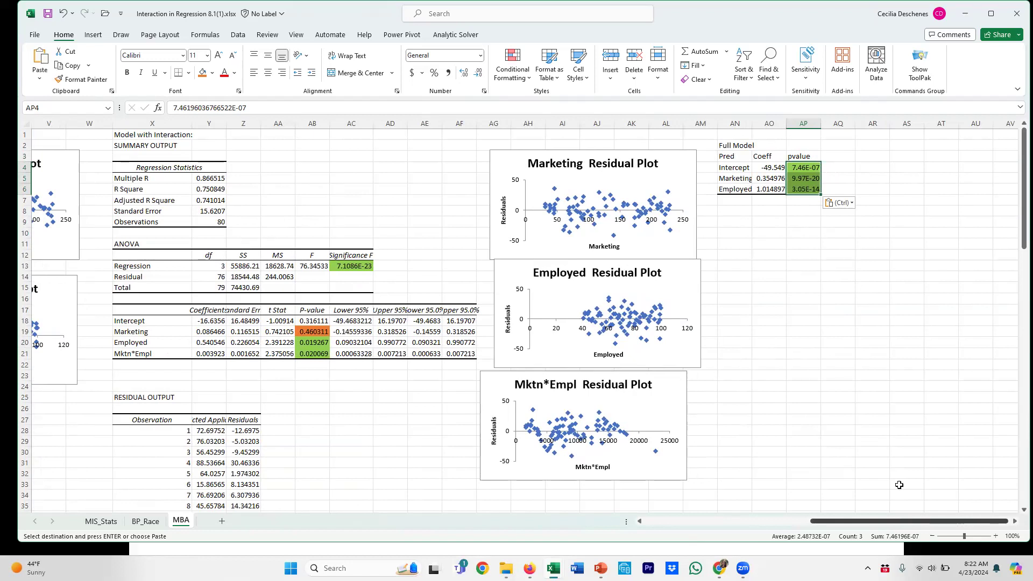
{"action": "left_click", "coordinate": [841, 144]}
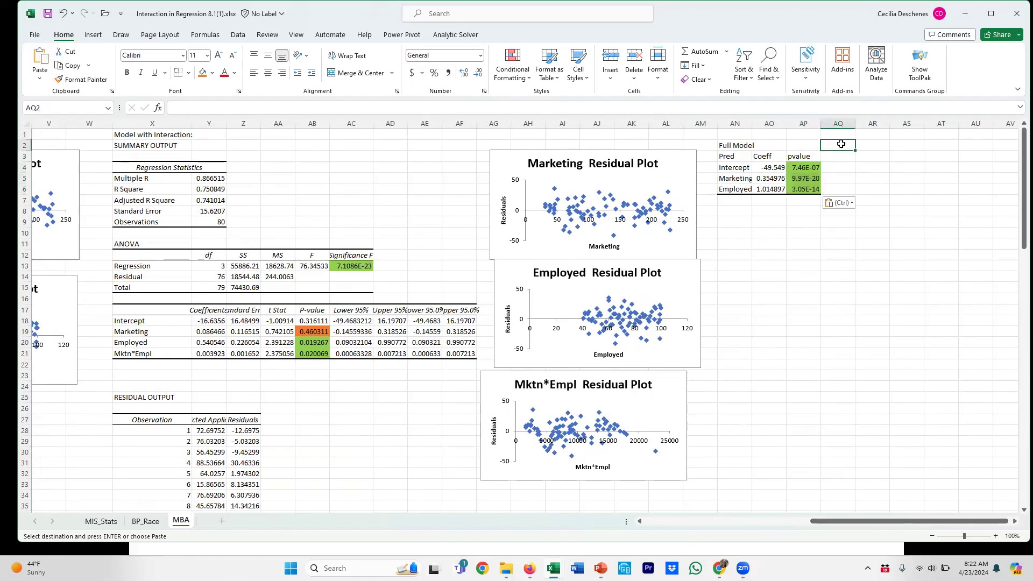
{"action": "type", "text": "Interaction"}
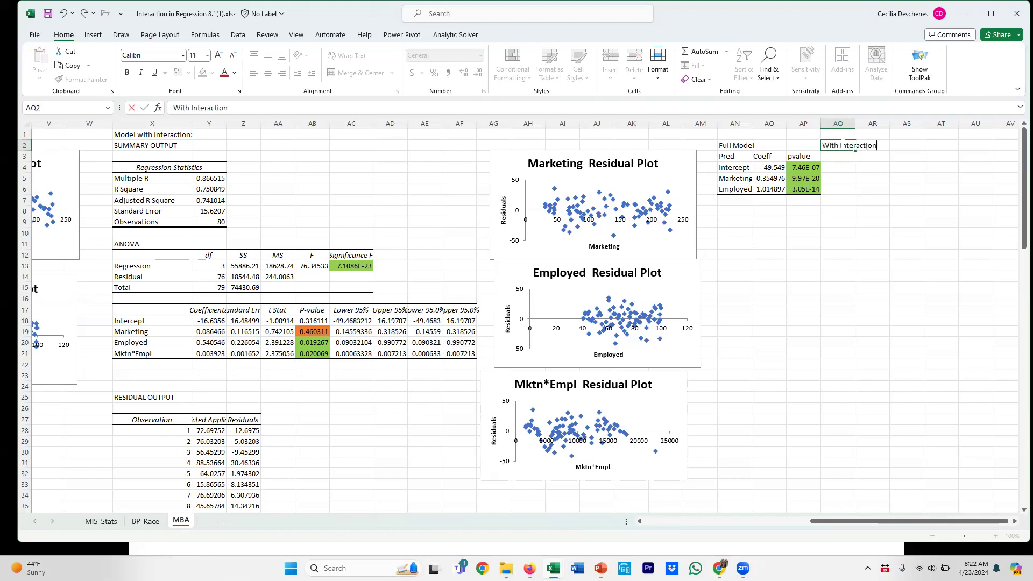
{"action": "key", "text": "Return"}
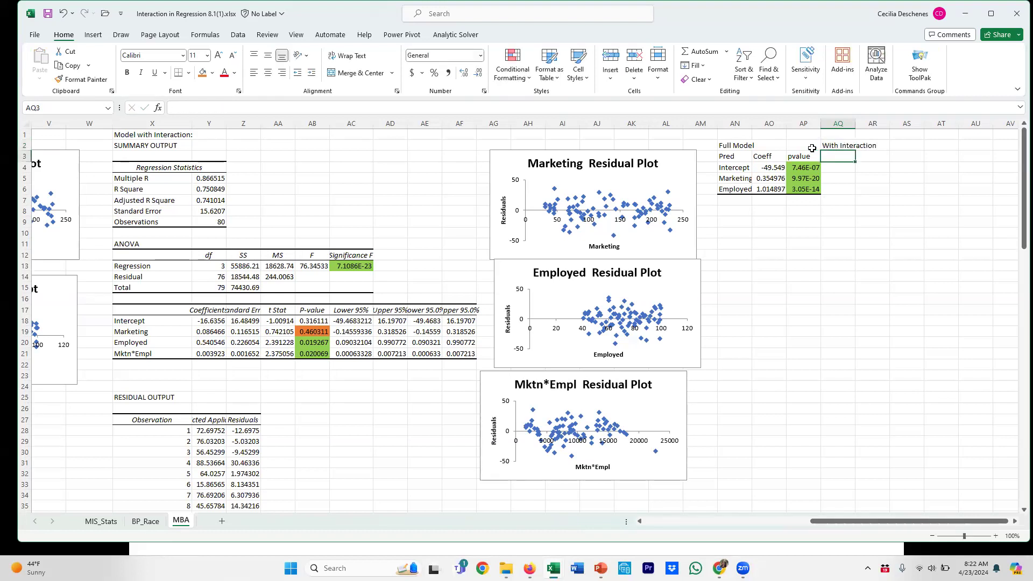
Copy the column headers "Pred", "Coeff" and "pvalue" from AN3:AP3 to AQ3:AS3 under the "With Interaction" heading
{"action": "left_click_drag", "start_coordinate": [746, 155], "coordinate": [792, 155]}
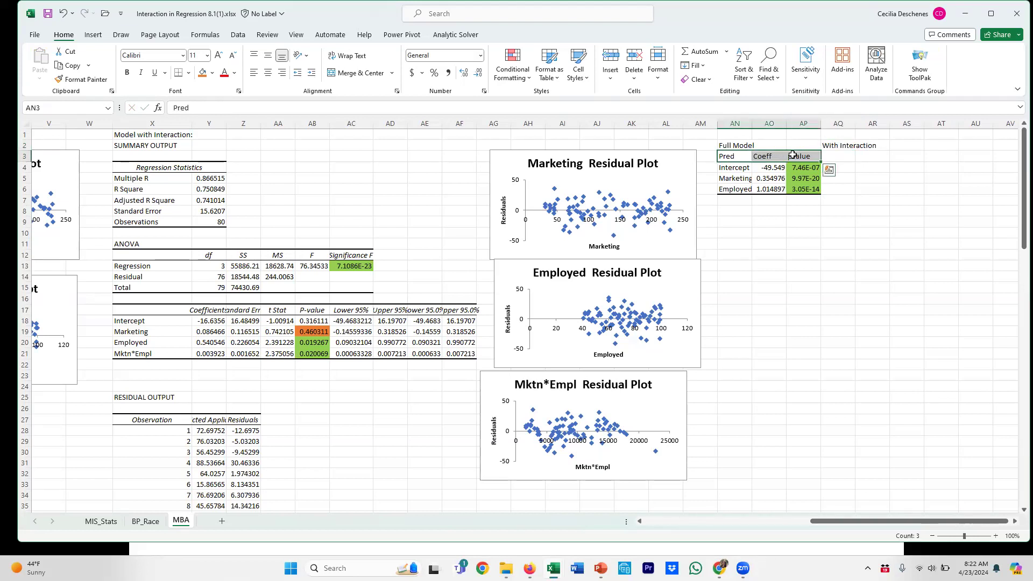
{"action": "key", "text": "ctrl+c"}
{"action": "left_click", "coordinate": [836, 156]}
{"action": "key", "text": "ctrl+v"}
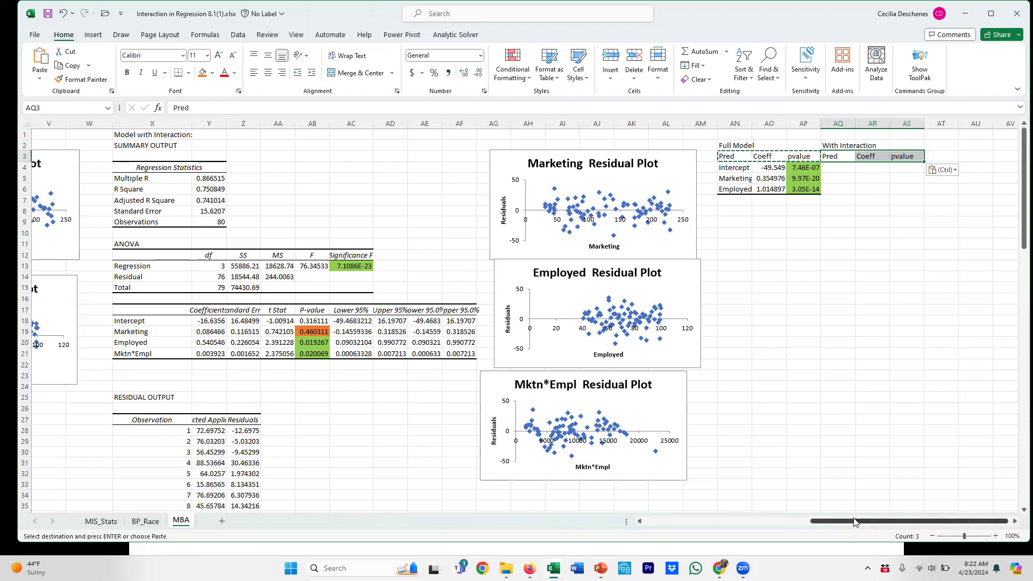
Copy the interaction model's predictor names and coefficients from X18:Y21 into the summary table starting at AQ4
{"action": "scroll", "coordinate": [103, 317], "scroll_direction": "left", "scroll_amount": 1}
{"action": "left_click_drag", "start_coordinate": [167, 324], "coordinate": [231, 353]}
{"action": "key", "text": "ctrl+c"}
{"action": "left_click", "coordinate": [876, 168]}
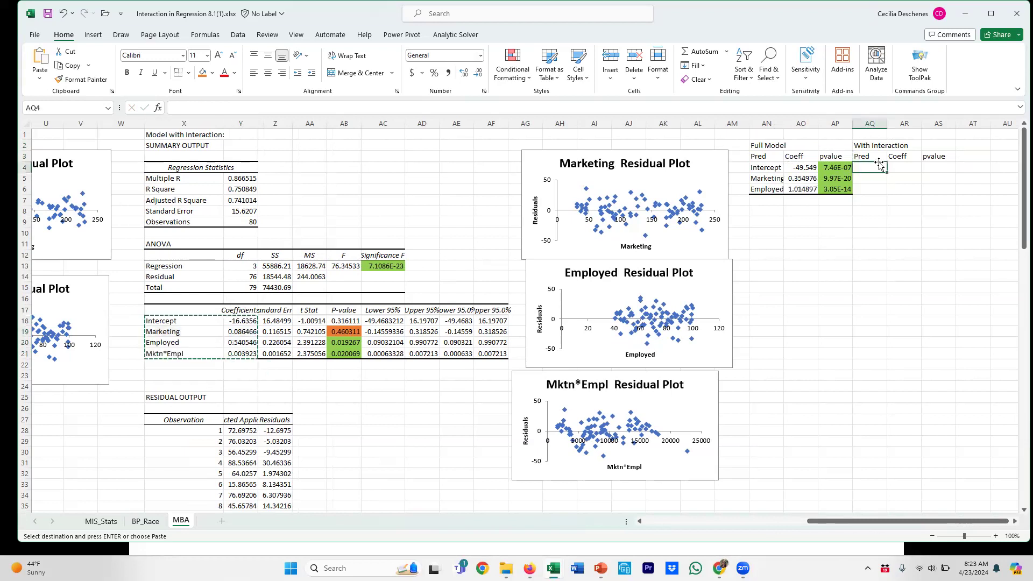
{"action": "key", "text": "ctrl+v"}
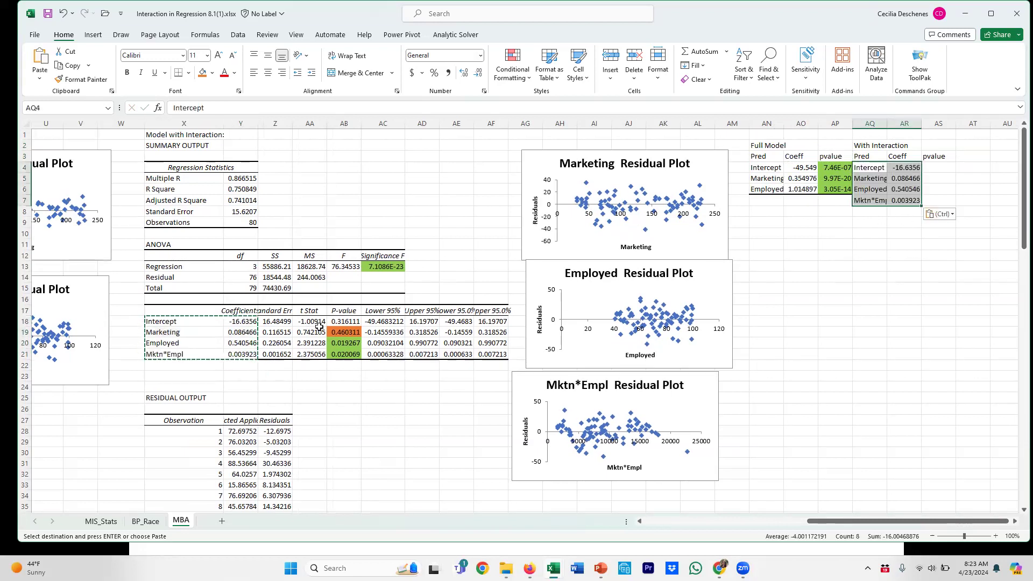
Copy the interaction model's p-values from AB18:AB21 into the pvalue column starting at AS4
{"action": "left_click_drag", "start_coordinate": [344, 322], "coordinate": [353, 361]}
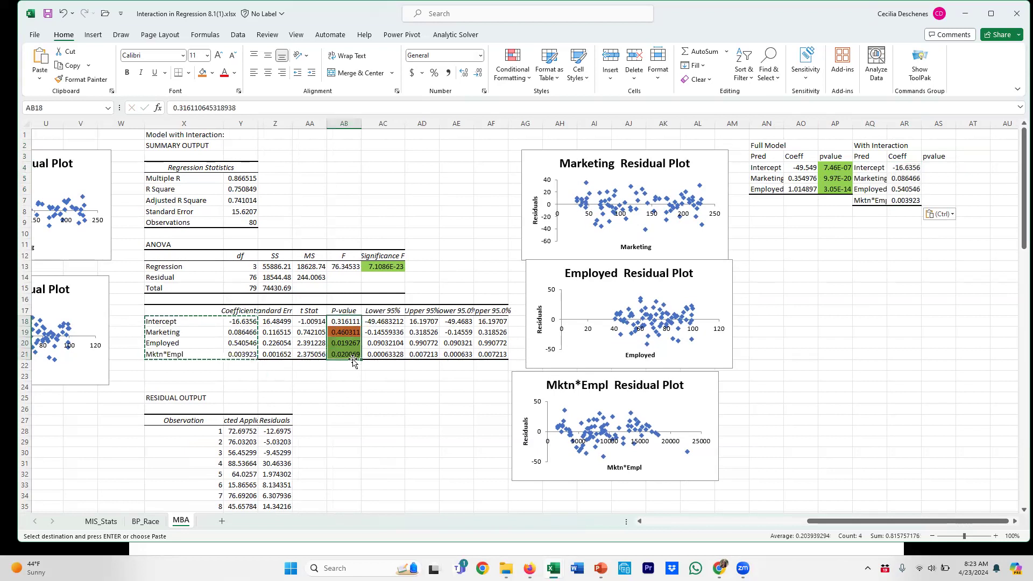
{"action": "key", "text": "ctrl+c"}
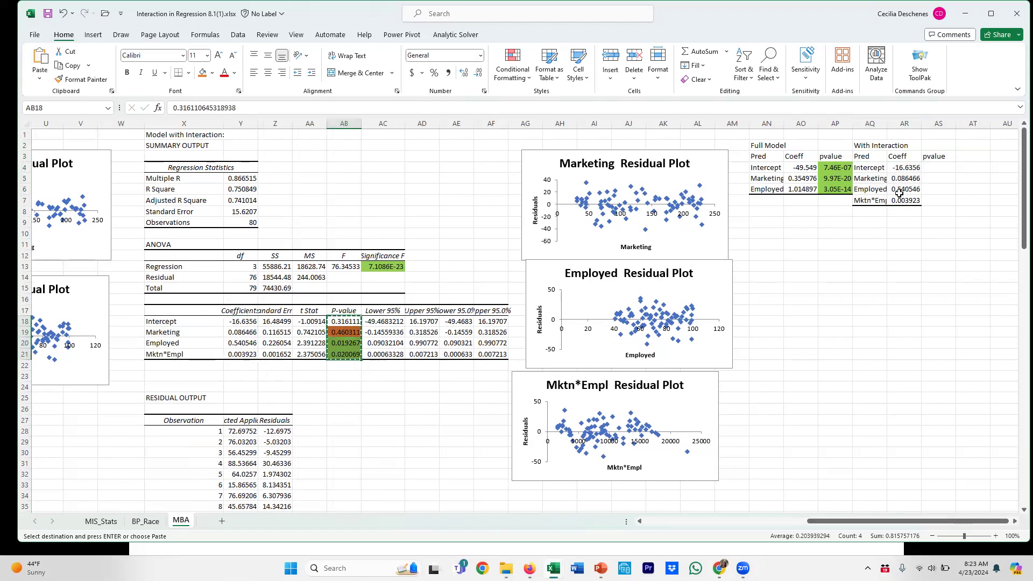
{"action": "left_click", "coordinate": [936, 171]}
{"action": "key", "text": "ctrl+v"}
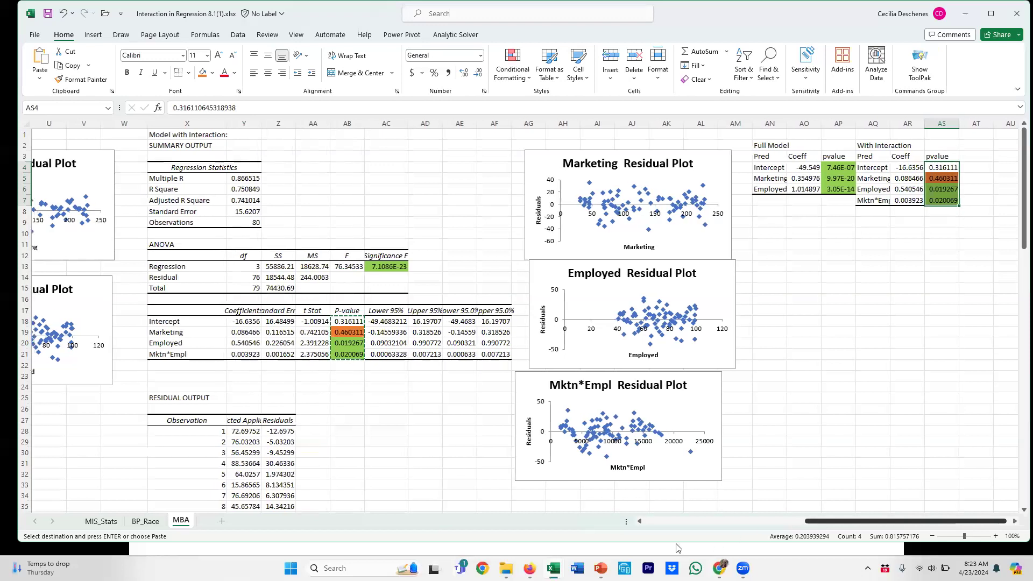
Copy the full model's R Square, Adjusted R Square and Standard Error from H6:I8 to AN8 below its summary
{"action": "left_click", "coordinate": [798, 521]}
{"action": "left_click_drag", "start_coordinate": [332, 189], "coordinate": [390, 212]}
{"action": "key", "text": "ctrl+c"}
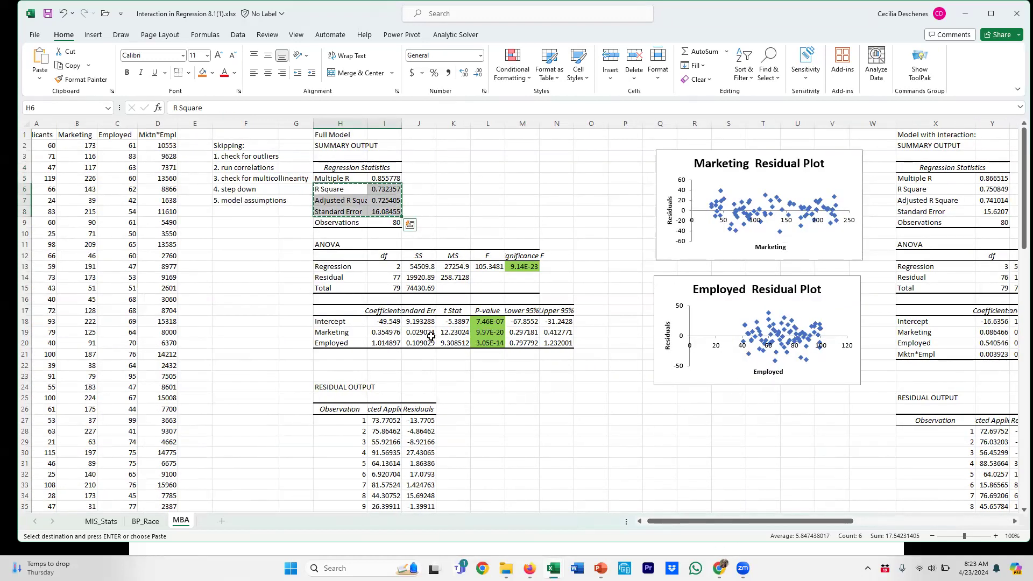
{"action": "left_click_drag", "start_coordinate": [752, 521], "coordinate": [908, 521]}
{"action": "left_click", "coordinate": [803, 213]}
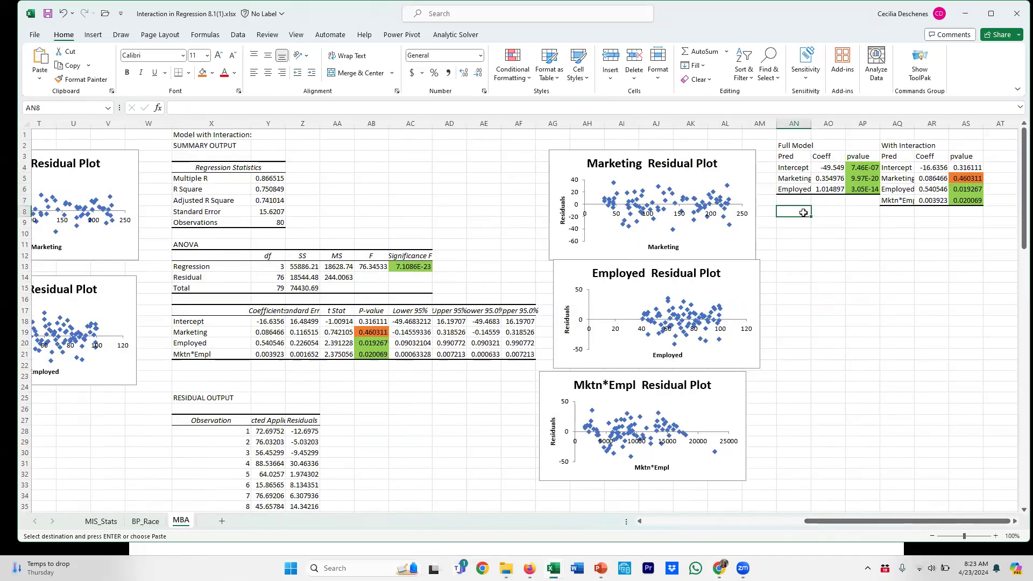
{"action": "key", "text": "ctrl+v"}
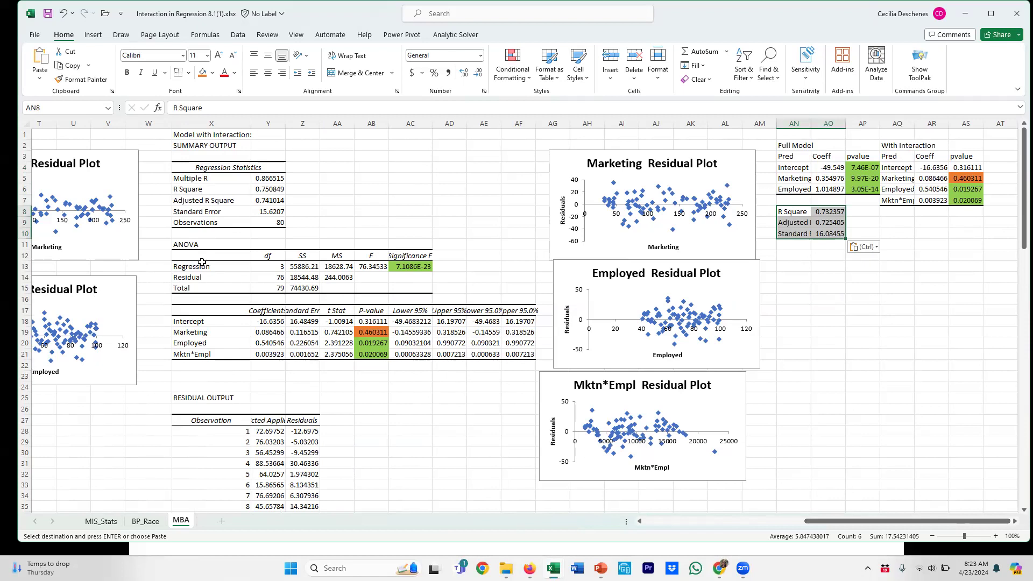
Copy the interaction model's R Square, Adjusted R Square and Standard Error from X6:Y8 to AQ8 below its summary
{"action": "left_click", "coordinate": [203, 191]}
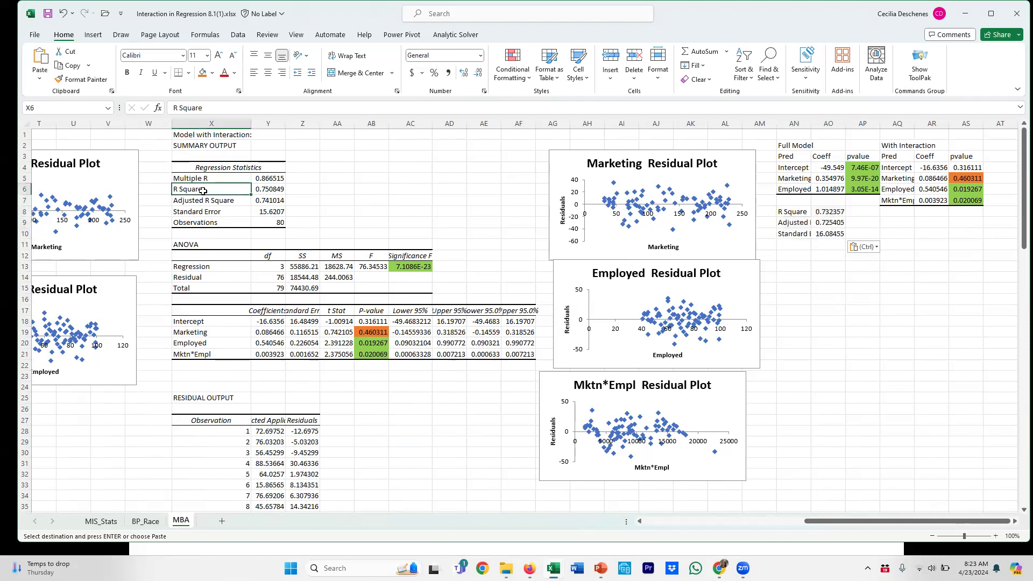
{"action": "left_click_drag", "start_coordinate": [250, 191], "coordinate": [277, 207]}
{"action": "key", "text": "ctrl+c"}
{"action": "left_click", "coordinate": [888, 212]}
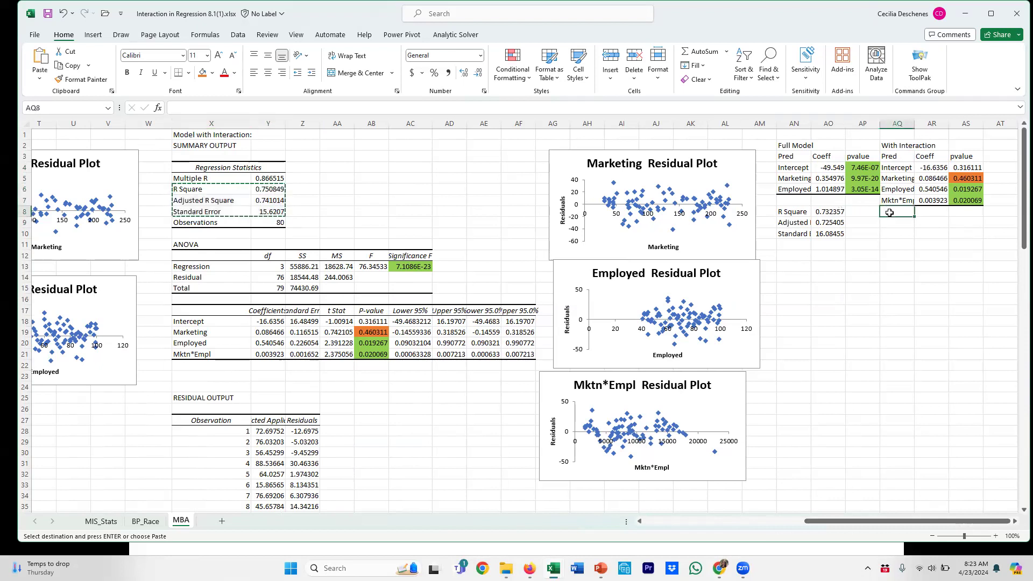
{"action": "key", "text": "ctrl+v"}
Give the "Model with Interaction:" title in X1 a thick outside border and a yellow fill
{"action": "left_click", "coordinate": [211, 136]}
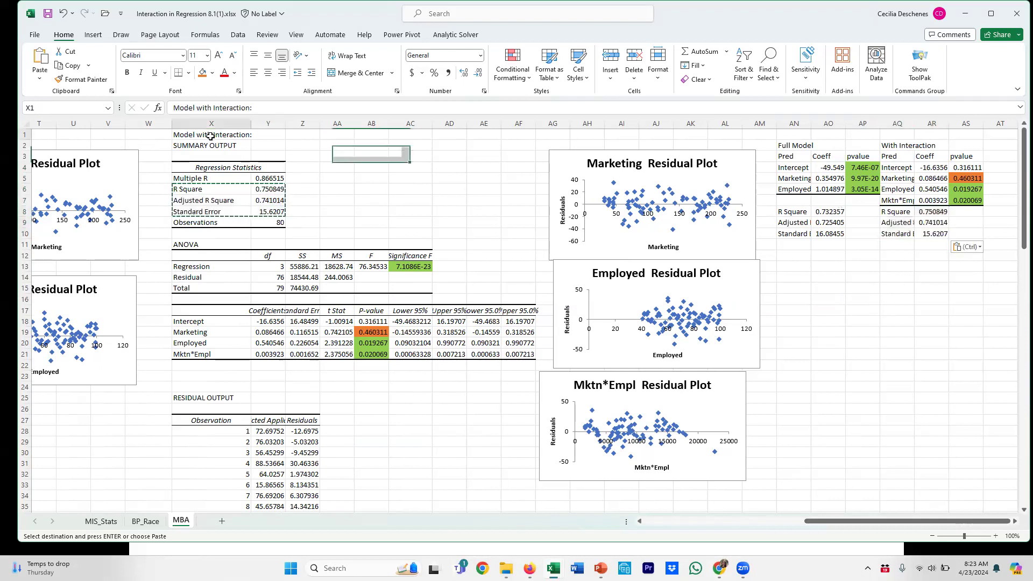
{"action": "left_click", "coordinate": [190, 75]}
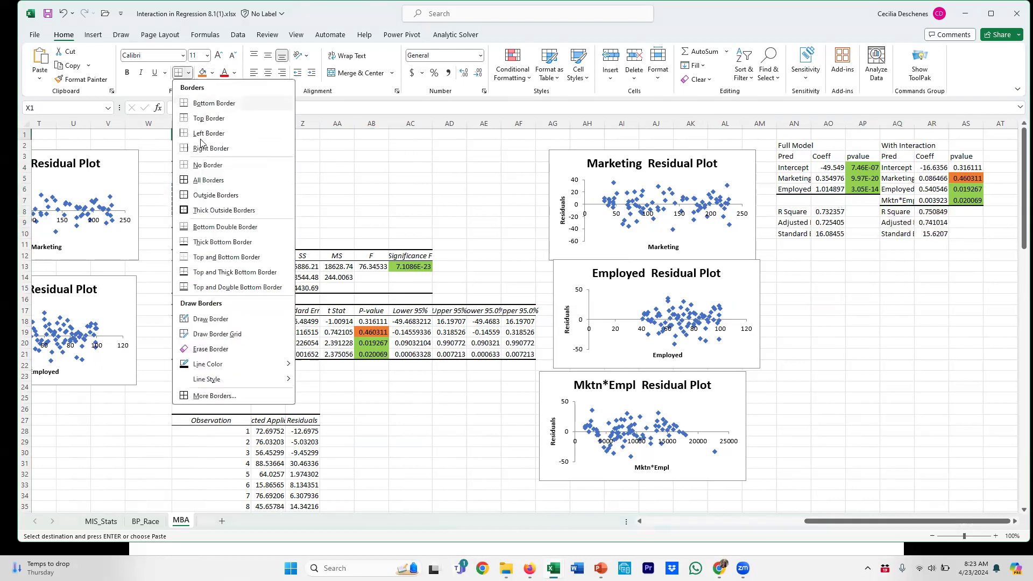
{"action": "left_click", "coordinate": [231, 210]}
{"action": "left_click", "coordinate": [212, 73]}
{"action": "left_click", "coordinate": [230, 173]}
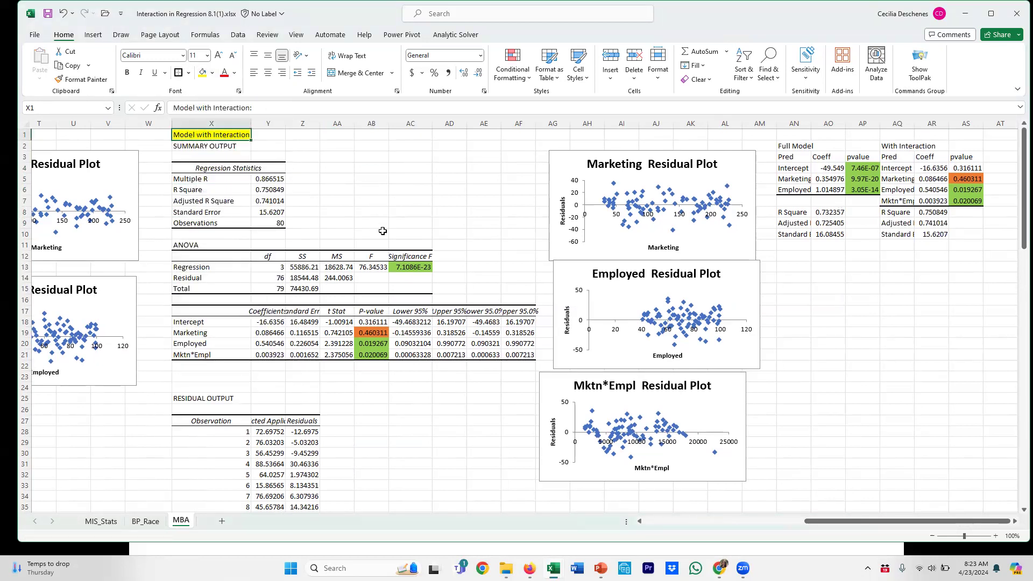
Merge and centre the two model headings across AN2:AP2 and AQ2:AS2, and centre the table contents in AN3:AS10
{"action": "left_click_drag", "start_coordinate": [788, 146], "coordinate": [966, 146]}
{"action": "left_click", "coordinate": [356, 73]}
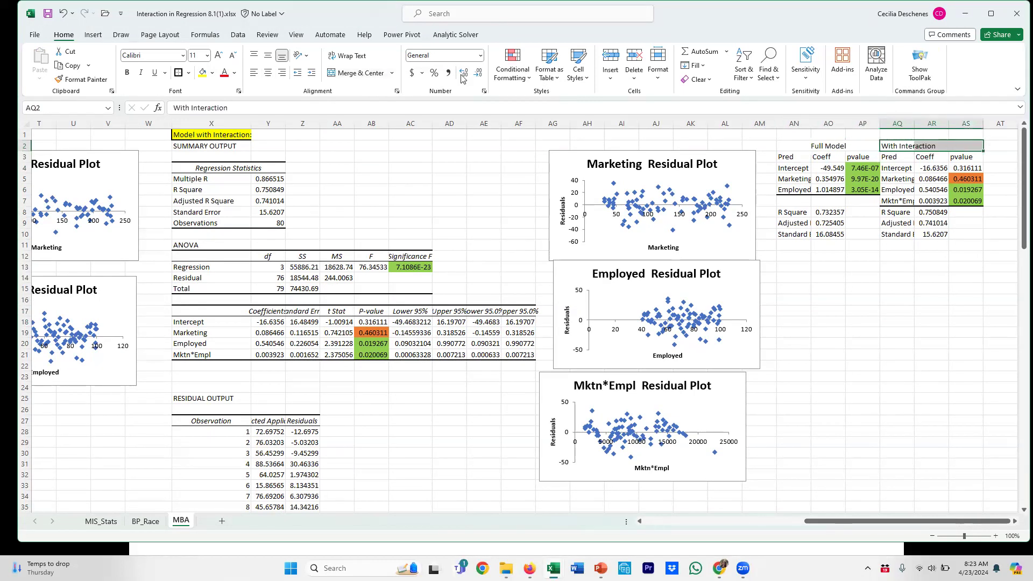
{"action": "left_click", "coordinate": [360, 73]}
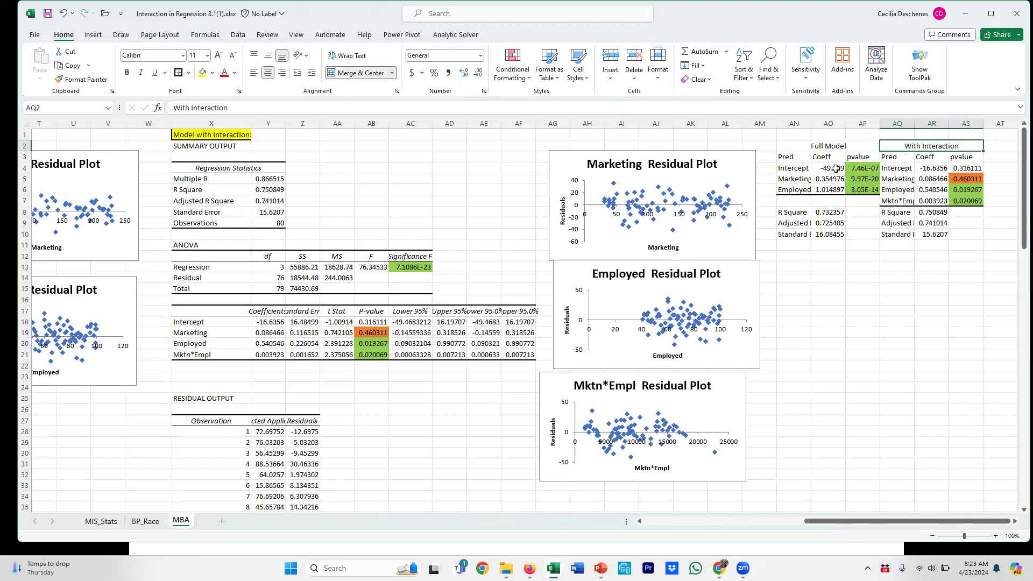
{"action": "left_click_drag", "start_coordinate": [792, 160], "coordinate": [960, 235]}
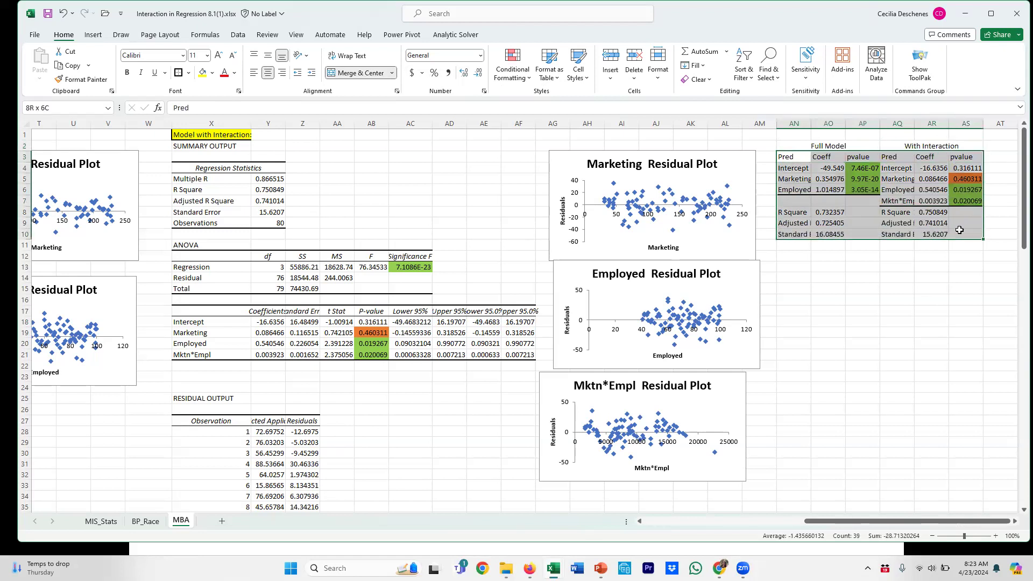
{"action": "left_click", "coordinate": [272, 75]}
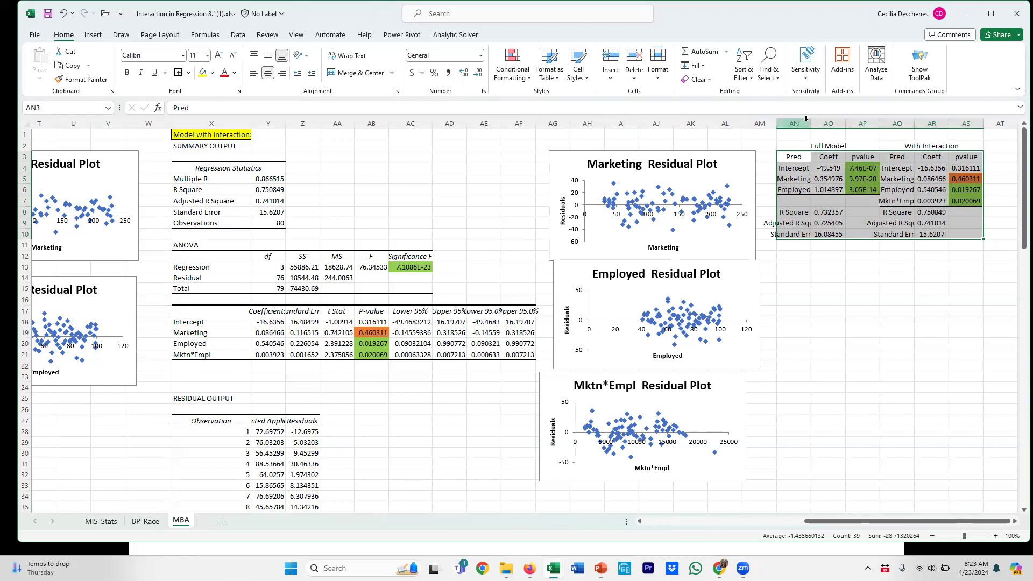
Widen columns AN and AQ to fit the predictor and statistic labels
{"action": "left_click_drag", "start_coordinate": [808, 123], "coordinate": [836, 123]}
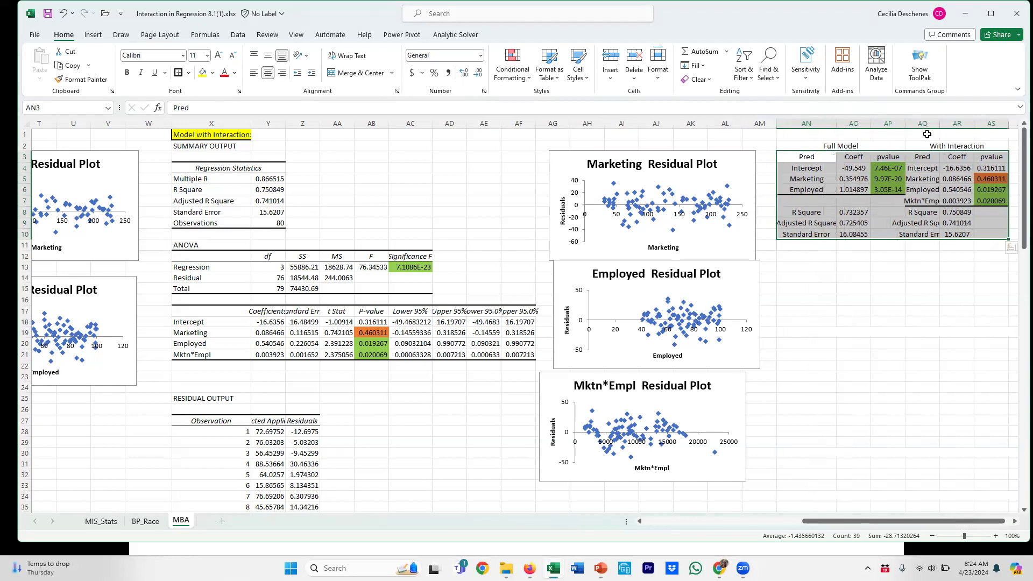
{"action": "left_click", "coordinate": [1015, 522]}
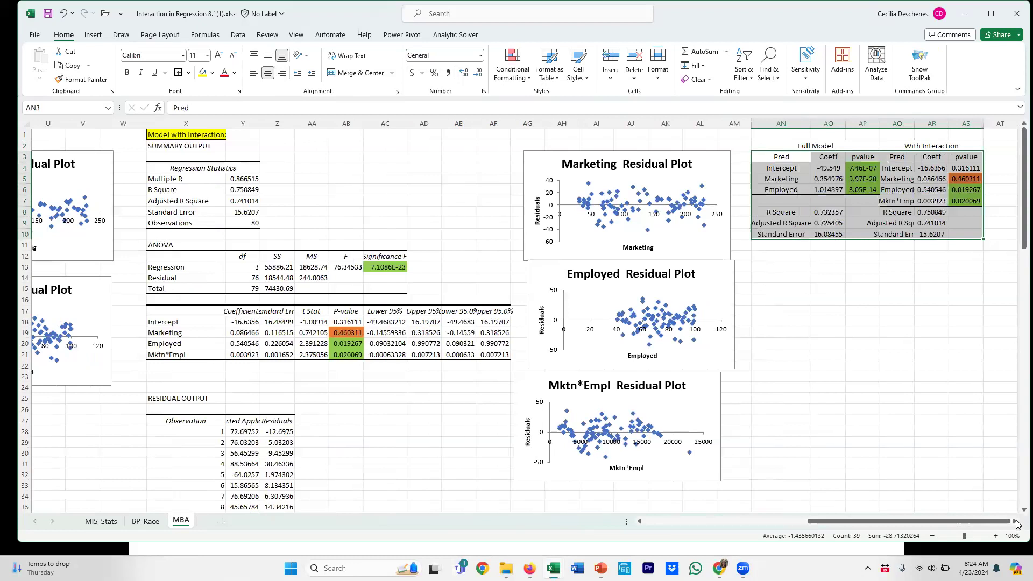
{"action": "left_click", "coordinate": [1016, 521]}
{"action": "left_click", "coordinate": [1015, 521]}
{"action": "left_click", "coordinate": [1015, 521]}
{"action": "left_click", "coordinate": [1016, 522]}
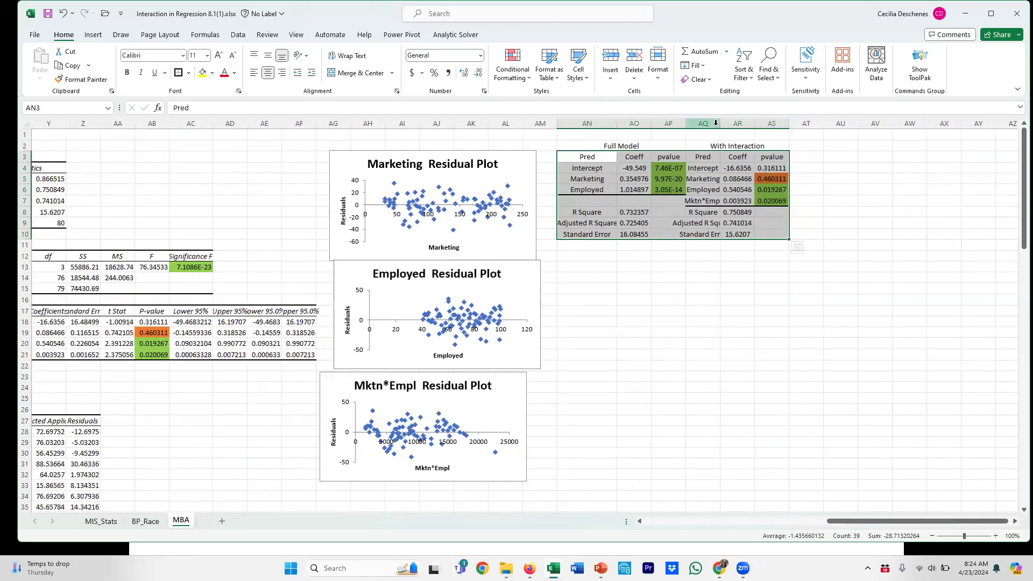
{"action": "left_click_drag", "start_coordinate": [719, 124], "coordinate": [770, 125]}
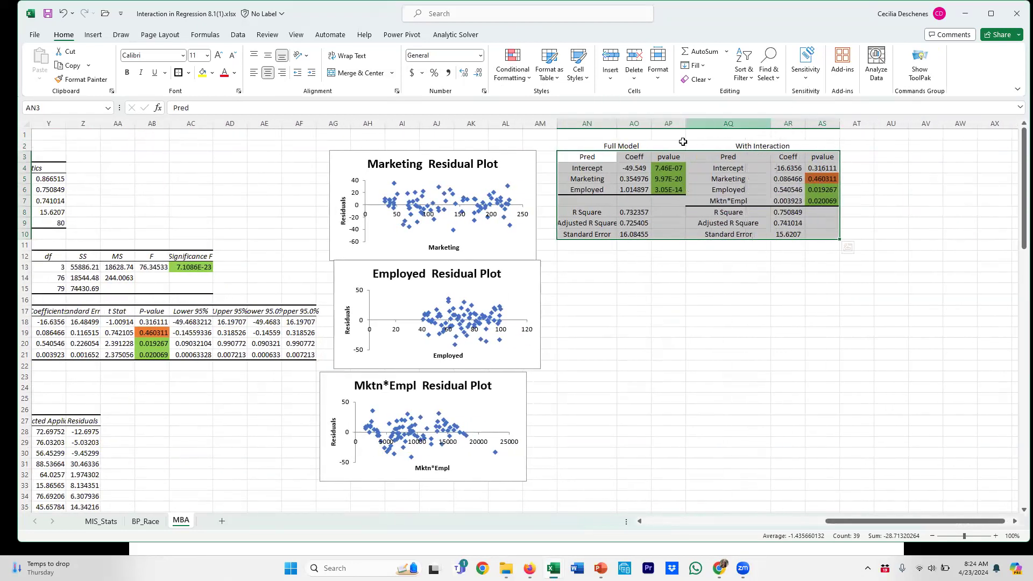
{"action": "left_click", "coordinate": [619, 184]}
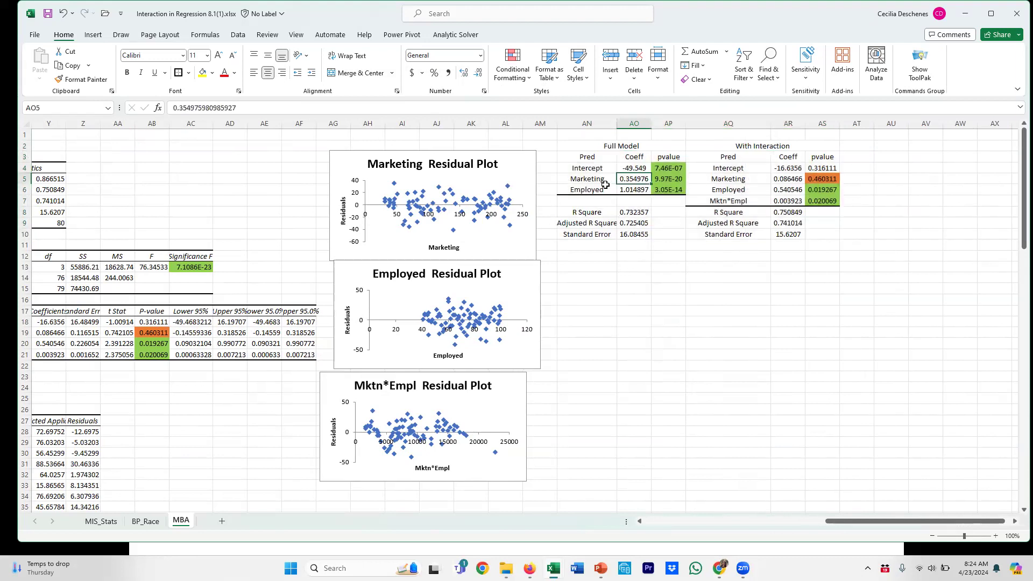
Format the coefficients and p-values in AN4:AS7 as Number with six decimal places
{"action": "left_click_drag", "start_coordinate": [574, 170], "coordinate": [823, 201]}
{"action": "left_click", "coordinate": [479, 59]}
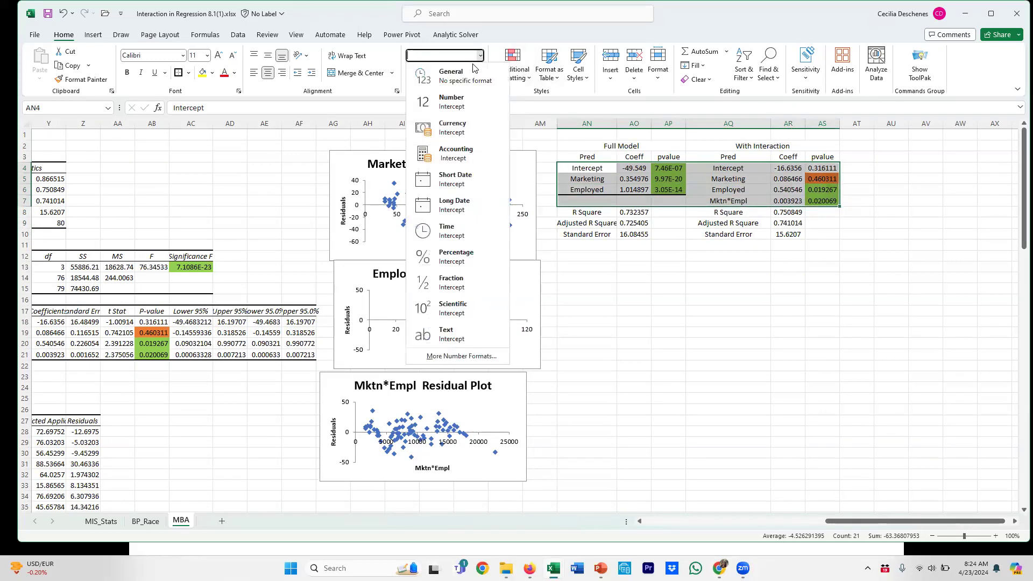
{"action": "left_click", "coordinate": [463, 99]}
{"action": "left_click", "coordinate": [466, 79]}
{"action": "left_click", "coordinate": [466, 78]}
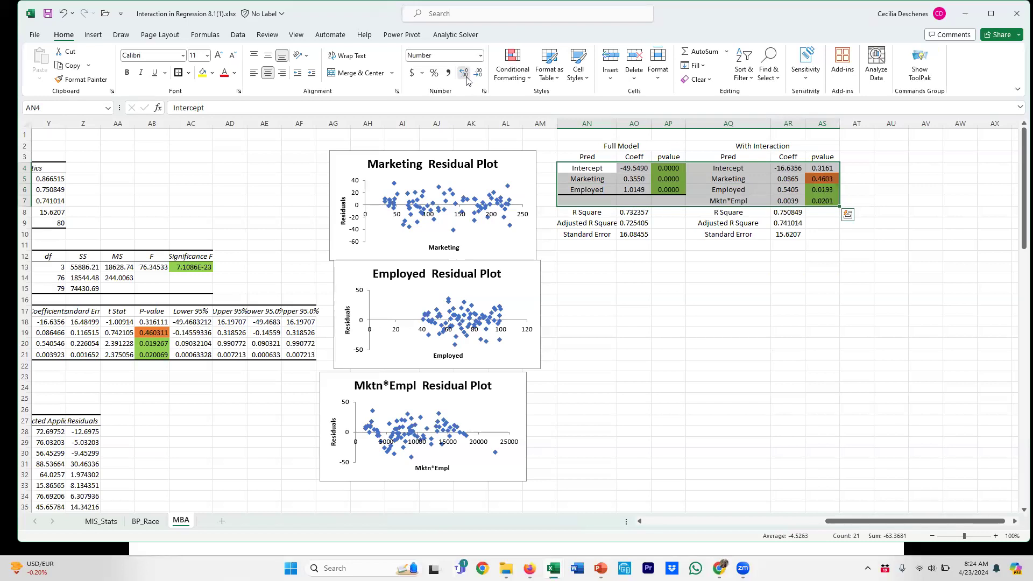
{"action": "left_click", "coordinate": [466, 78]}
{"action": "left_click", "coordinate": [466, 79]}
{"action": "left_click", "coordinate": [694, 243]}
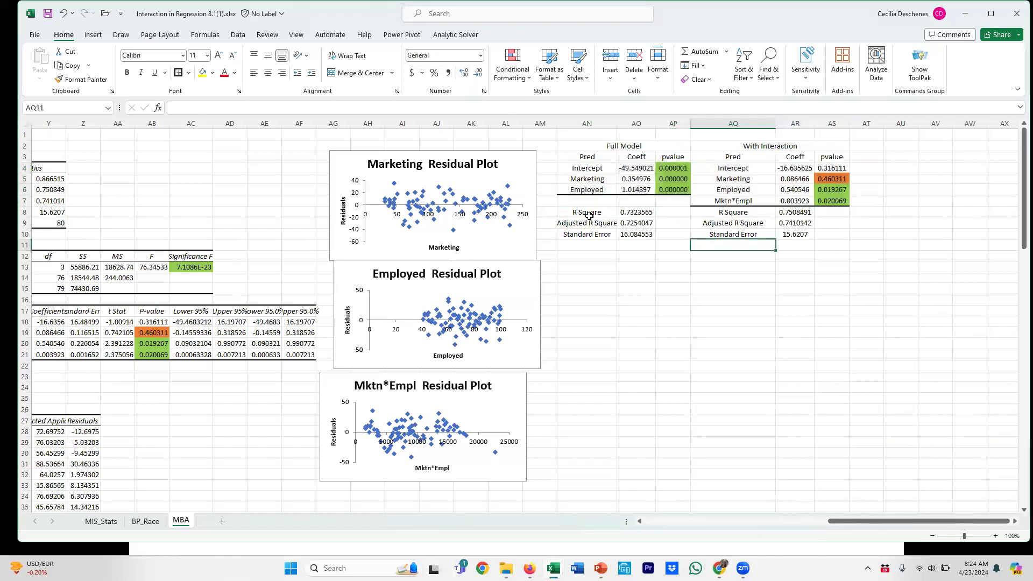
Format the R Square, Adjusted R Square and Standard Error values in AN8:AR10 as Number with three decimal places
{"action": "left_click_drag", "start_coordinate": [579, 215], "coordinate": [796, 235]}
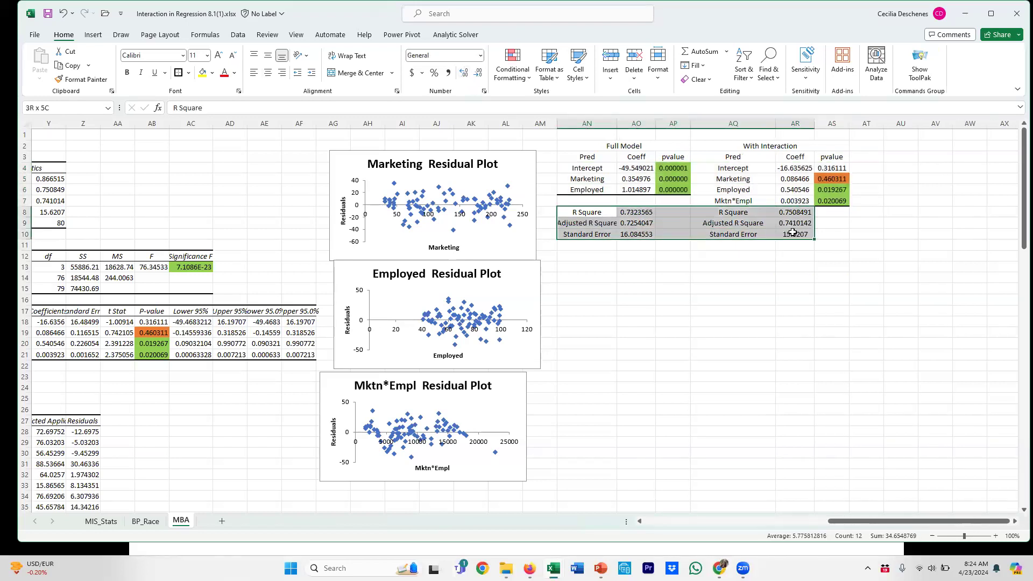
{"action": "left_click", "coordinate": [480, 56]}
{"action": "left_click", "coordinate": [447, 100]}
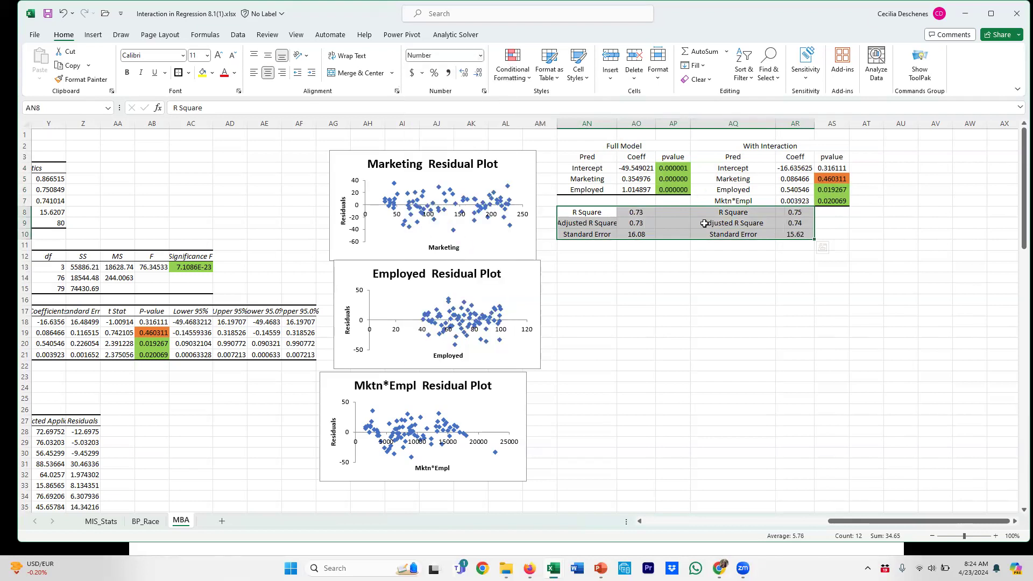
{"action": "left_click", "coordinate": [466, 75]}
{"action": "left_click", "coordinate": [630, 269]}
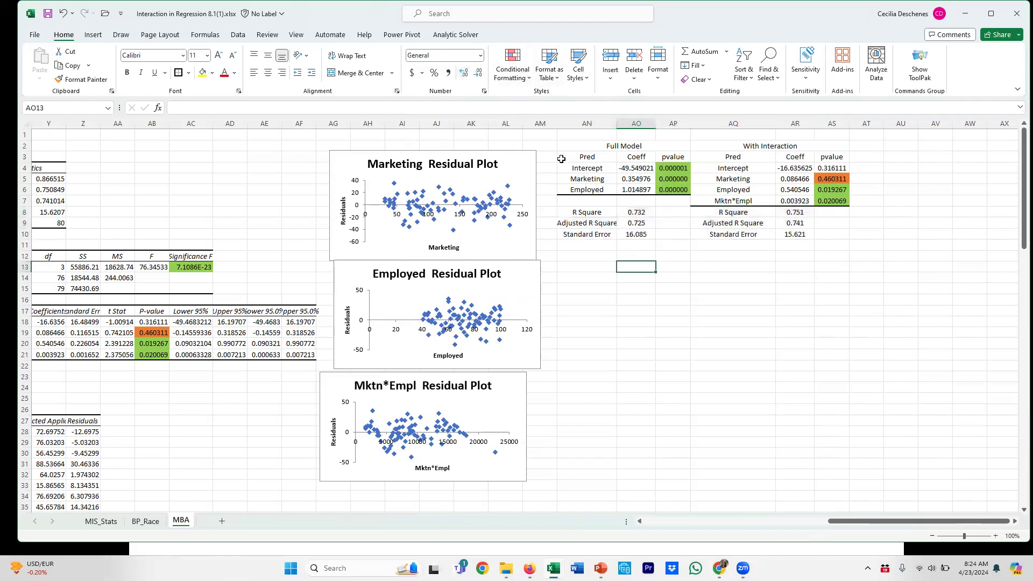
Apply a thick outside border around the whole summary AN2:AS10 and around the full model block AN2:AP10
{"action": "left_click_drag", "start_coordinate": [564, 145], "coordinate": [787, 236]}
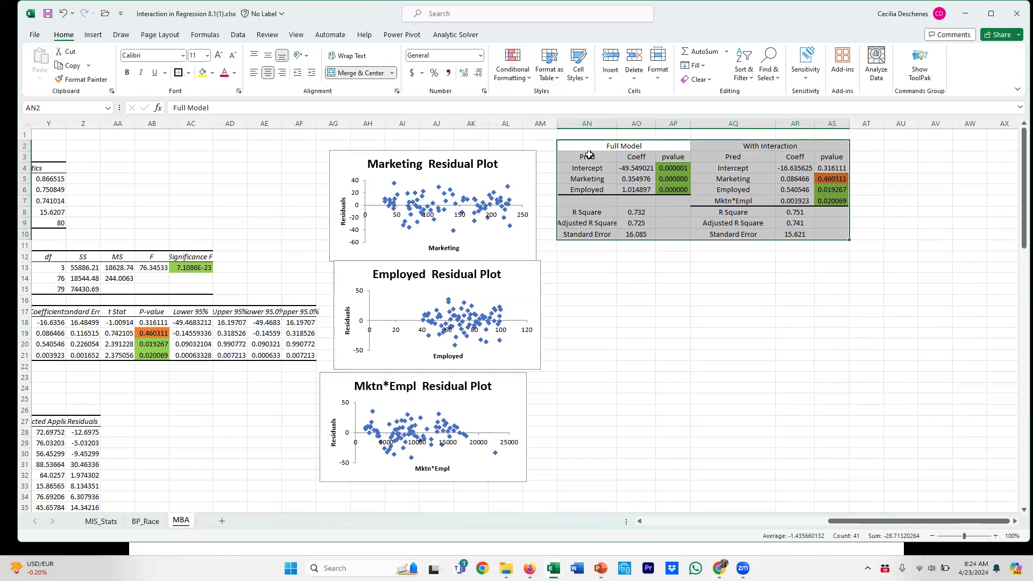
{"action": "left_click_drag", "start_coordinate": [586, 145], "coordinate": [674, 235]}
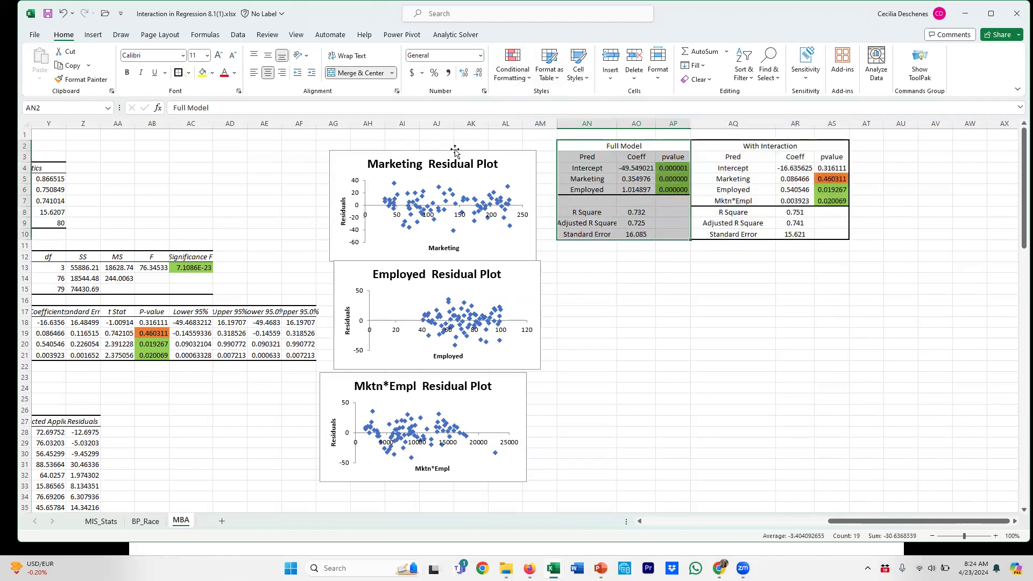
{"action": "left_click", "coordinate": [636, 245]}
Add a bottom border beneath the column headers in AN3:AS3 and widen column AN slightly to fit "Adjusted R Square"
{"action": "left_click_drag", "start_coordinate": [599, 155], "coordinate": [837, 157]}
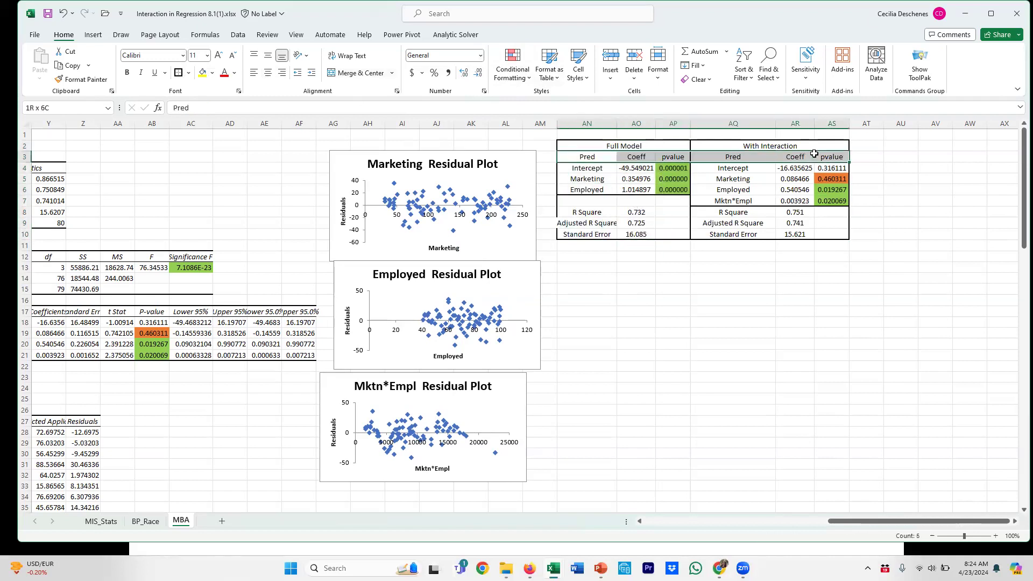
{"action": "left_click", "coordinate": [188, 74]}
{"action": "left_click", "coordinate": [200, 106]}
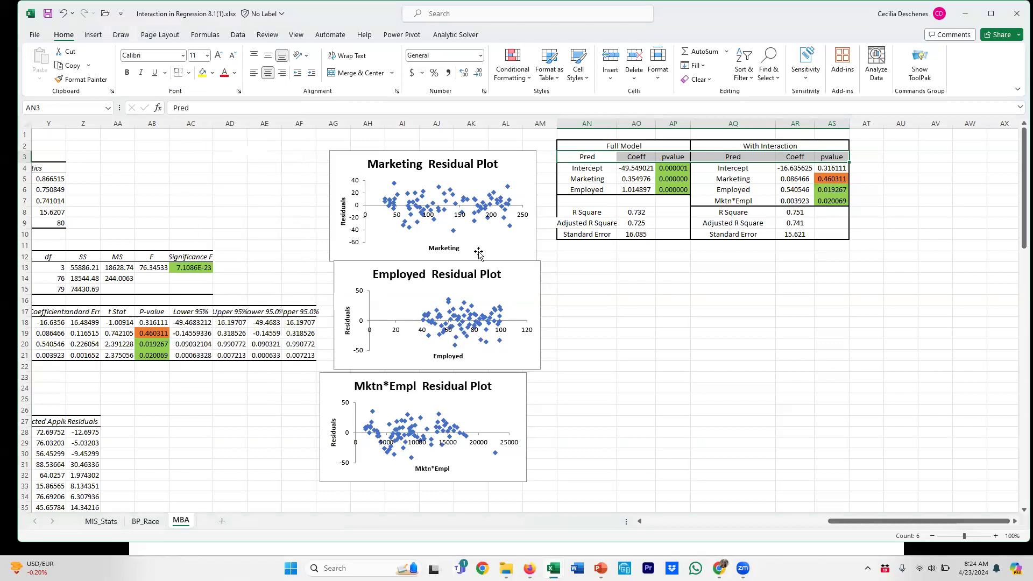
{"action": "left_click", "coordinate": [626, 266]}
{"action": "left_click_drag", "start_coordinate": [616, 124], "coordinate": [627, 124]}
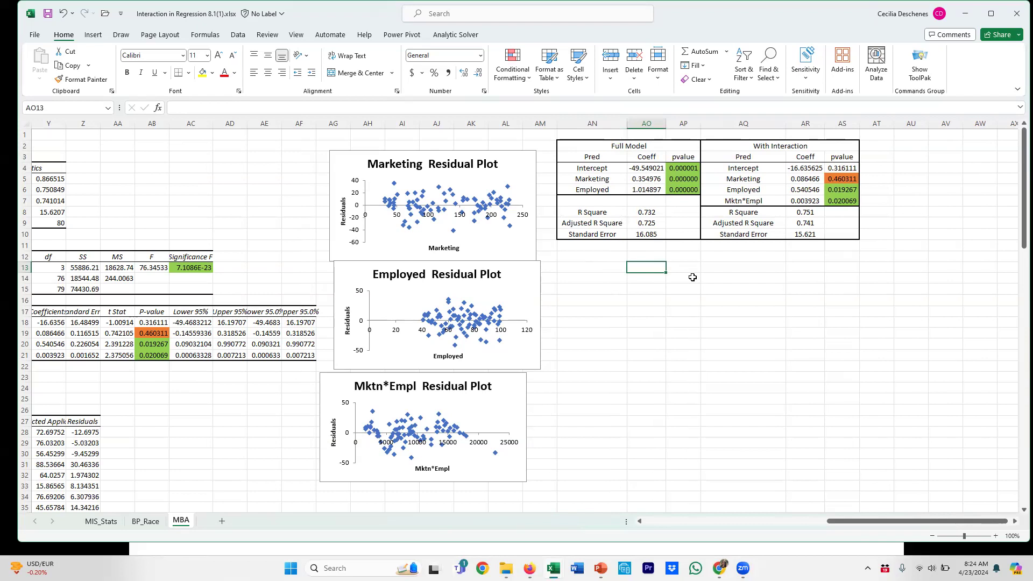
Fill the With Interaction model's Adjusted R Square and Standard Error values, AR9 and AR10, with green
{"action": "left_click", "coordinate": [805, 223]}
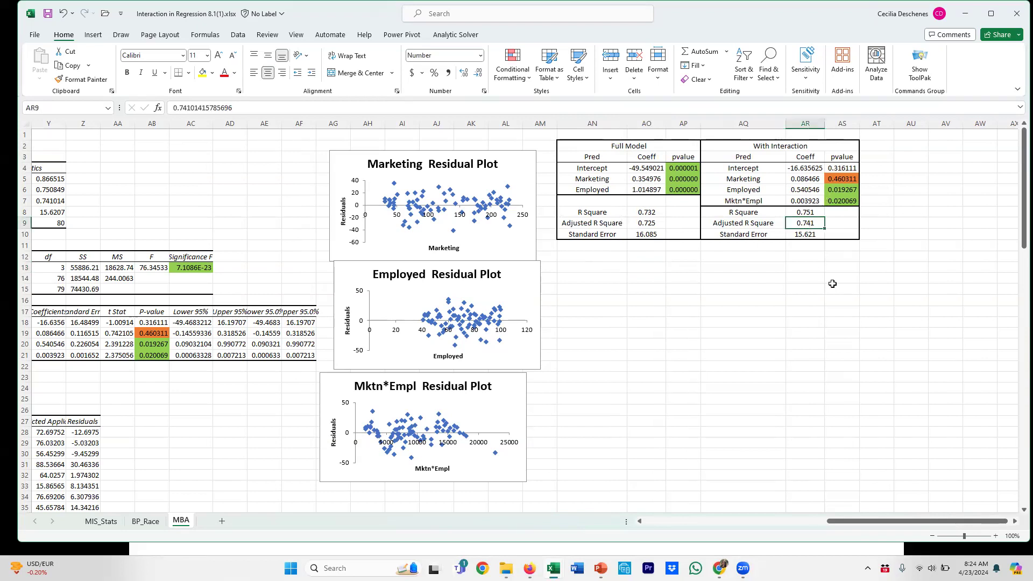
{"action": "left_click", "coordinate": [212, 74]}
{"action": "left_click", "coordinate": [238, 174]}
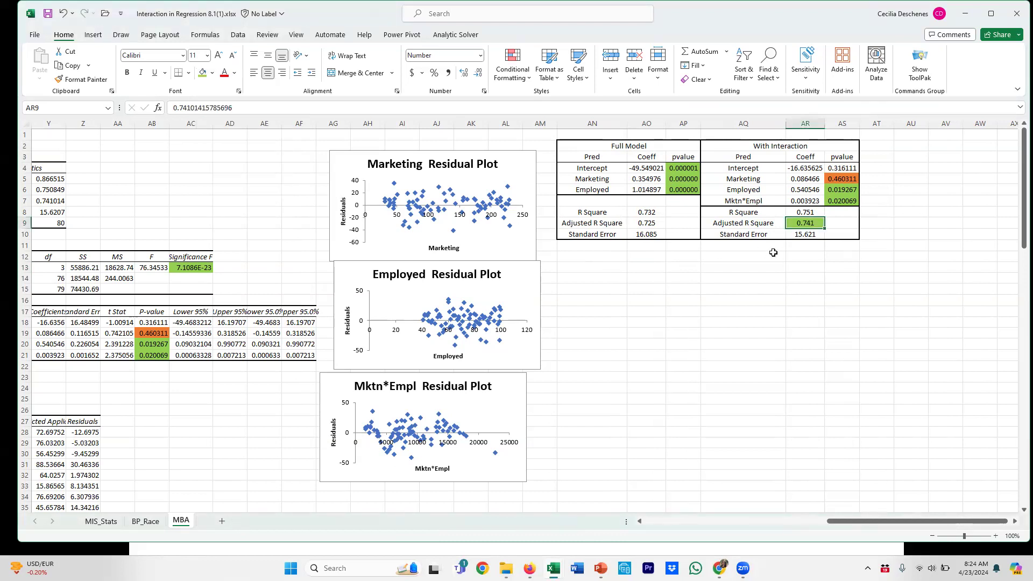
{"action": "left_click", "coordinate": [812, 244]}
{"action": "left_click", "coordinate": [800, 233]}
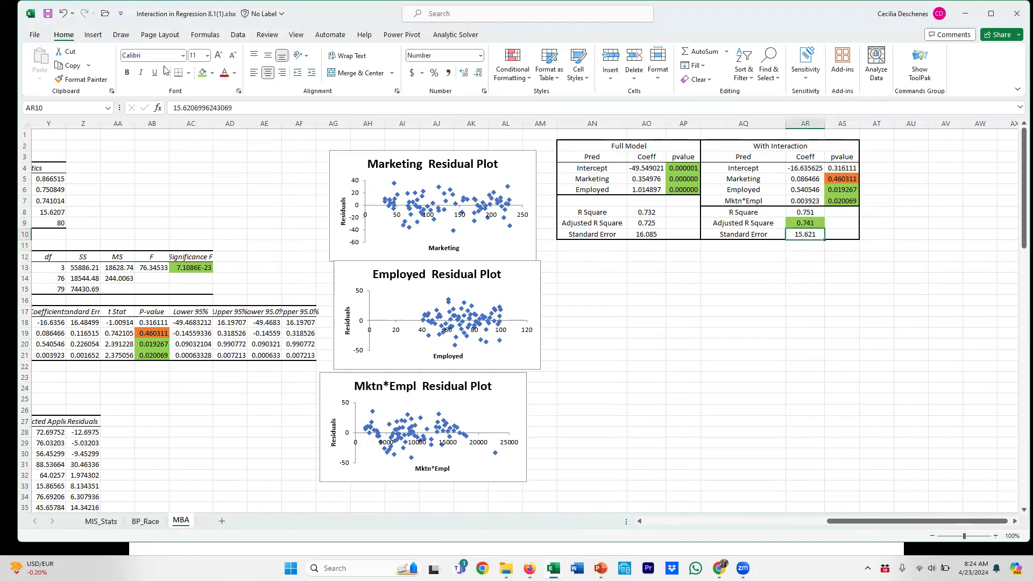
{"action": "left_click", "coordinate": [200, 72]}
{"action": "left_click", "coordinate": [740, 259]}
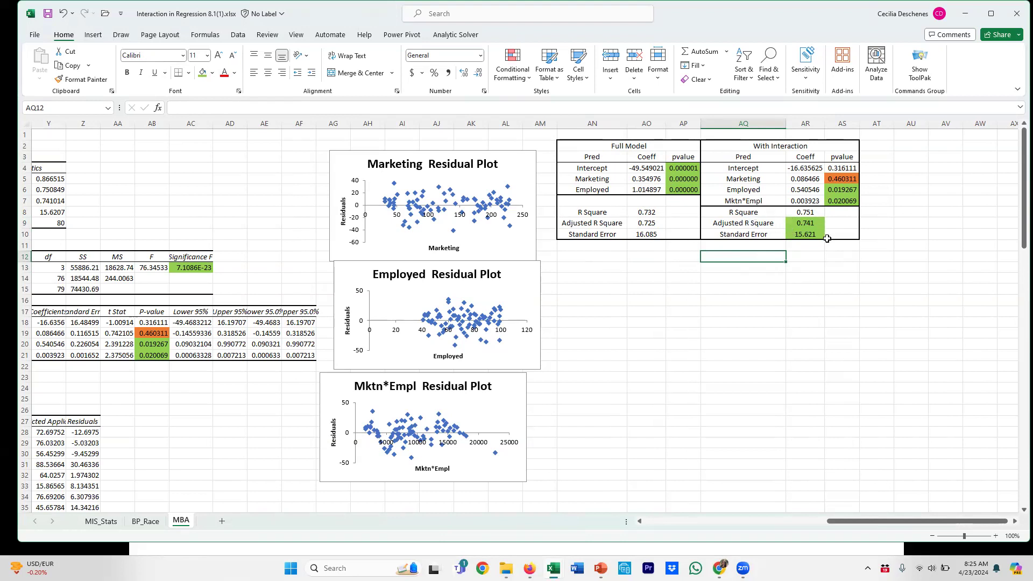
Enter the label "Final Model" in AQ11 beneath the With Interaction block
{"action": "left_click", "coordinate": [776, 247]}
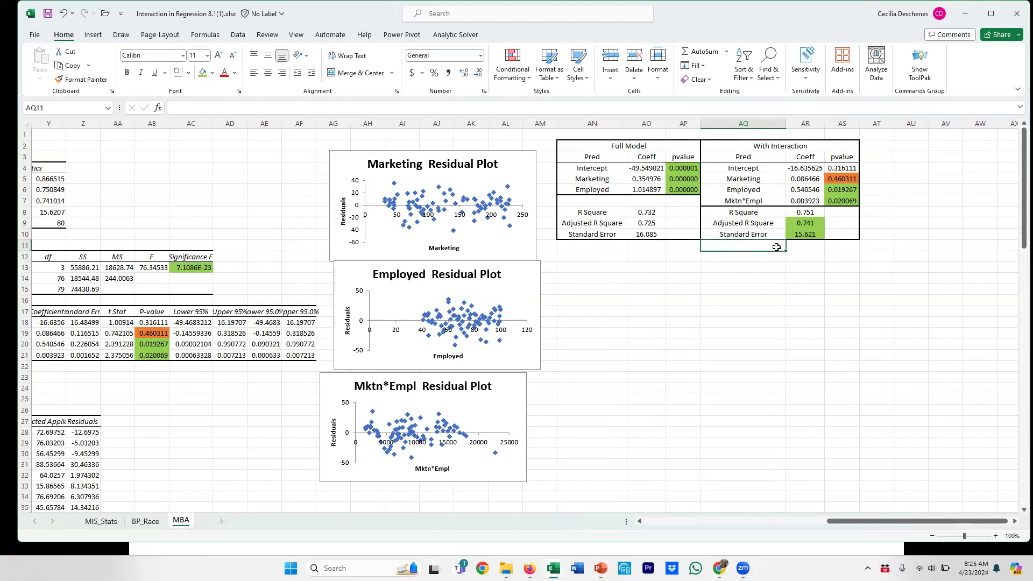
{"action": "type", "text": "Final"}
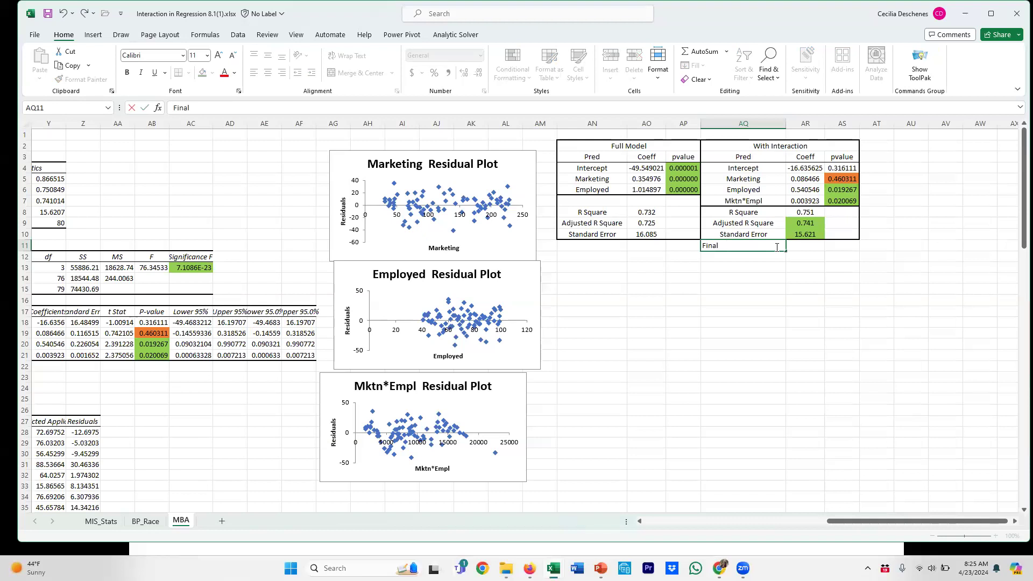
{"action": "type", "text": " Model"}
{"action": "key", "text": "Return"}
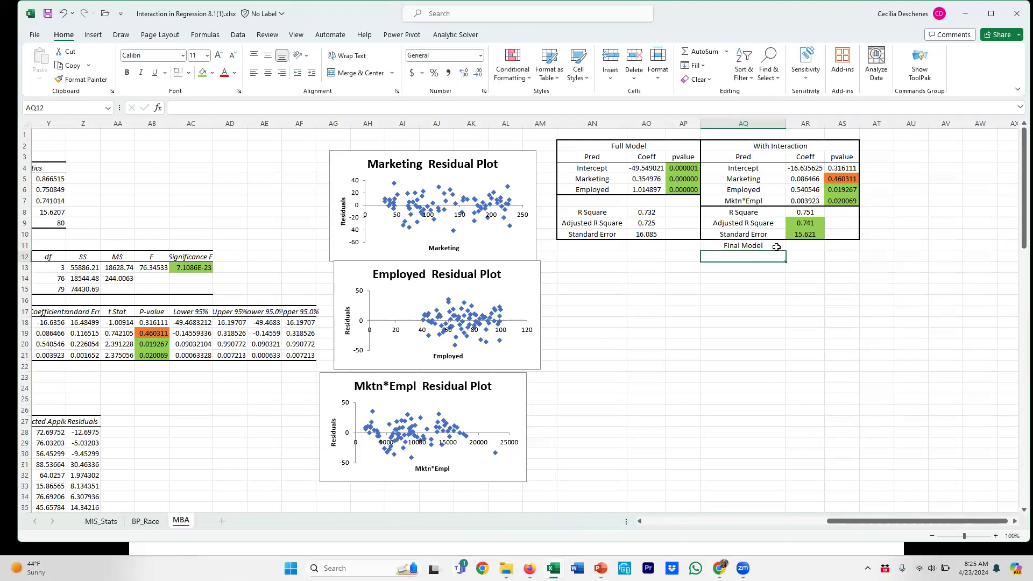
Merge and center the Final Model label across AQ11:AS11, with a green fill and a thick outside border
{"action": "left_click_drag", "start_coordinate": [777, 247], "coordinate": [833, 245]}
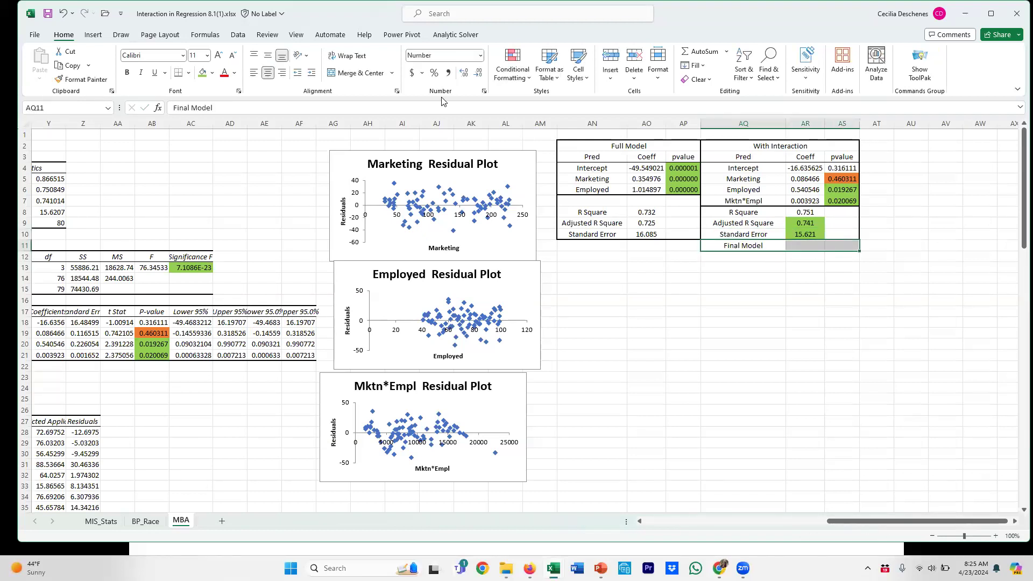
{"action": "left_click", "coordinate": [201, 73]}
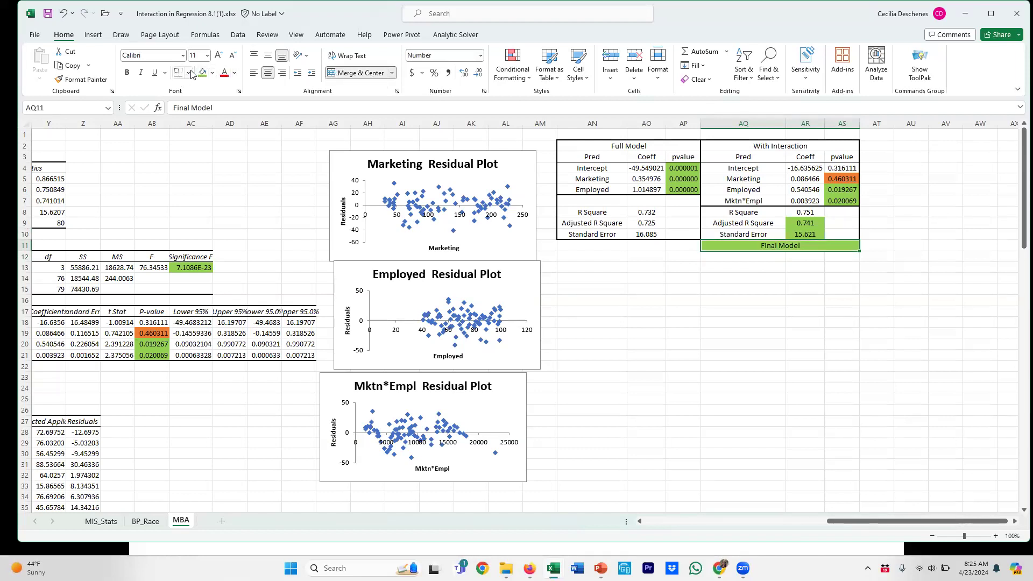
{"action": "left_click", "coordinate": [188, 73]}
{"action": "left_click", "coordinate": [205, 211]}
{"action": "left_click", "coordinate": [795, 345]}
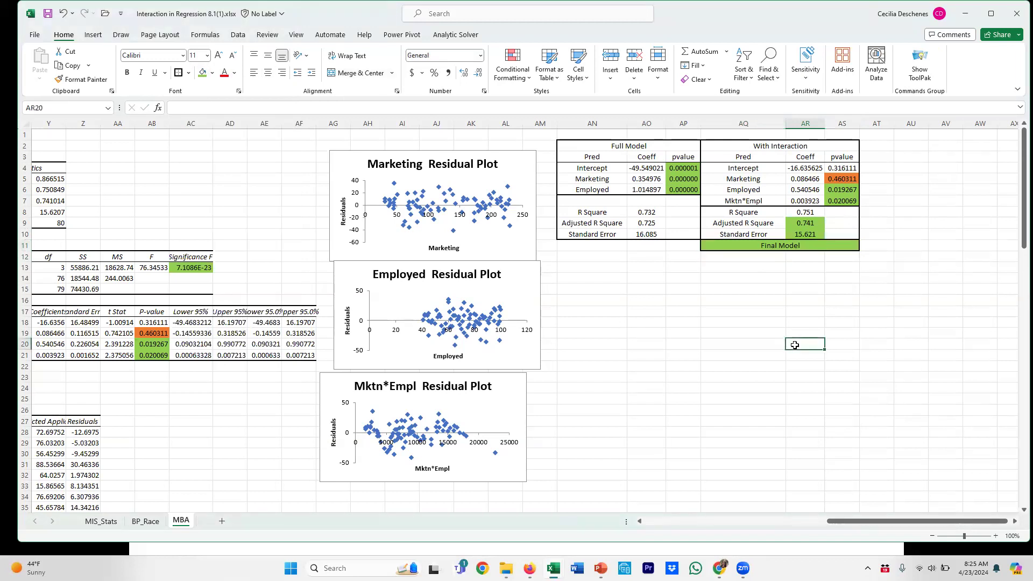
Switch to the Numerical*Numerical Interactions slide in PowerPoint and outline the With interaction coefficients in red ink
{"action": "key", "text": "alt+Tab"}
{"action": "key", "text": "alt+Tab"}
{"action": "key", "text": "alt+Tab"}
{"action": "key", "text": "alt+Tab"}
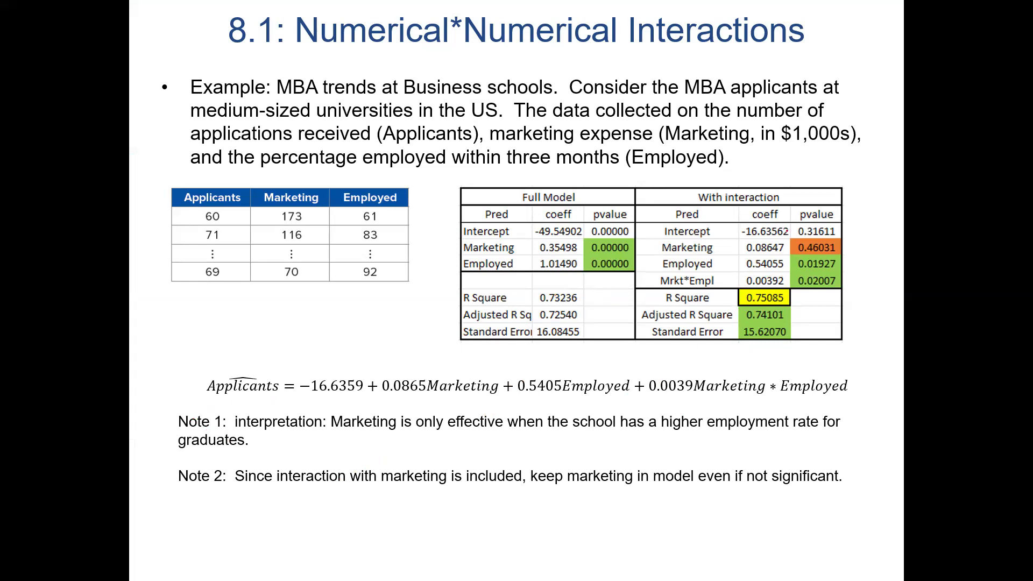
{"action": "mouse_move", "coordinate": [775, 226]}
{"action": "left_mouse_down"}
{"action": "mouse_move", "coordinate": [735, 246]}
{"action": "mouse_move", "coordinate": [737, 288]}
{"action": "mouse_move", "coordinate": [789, 284]}
{"action": "mouse_move", "coordinate": [789, 228]}
{"action": "left_mouse_up"}
{"action": "left_click_drag", "start_coordinate": [665, 228], "coordinate": [791, 224]}
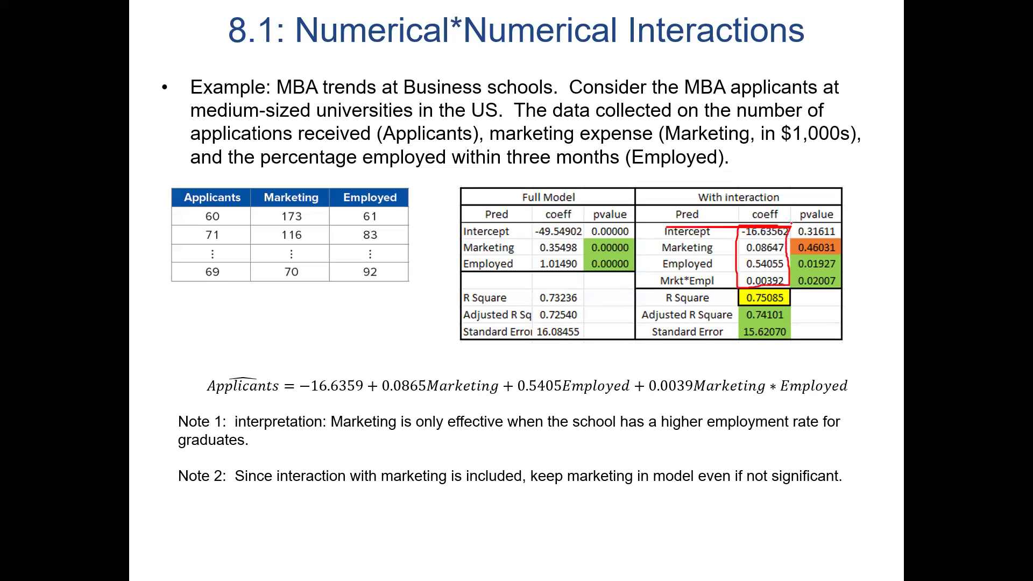
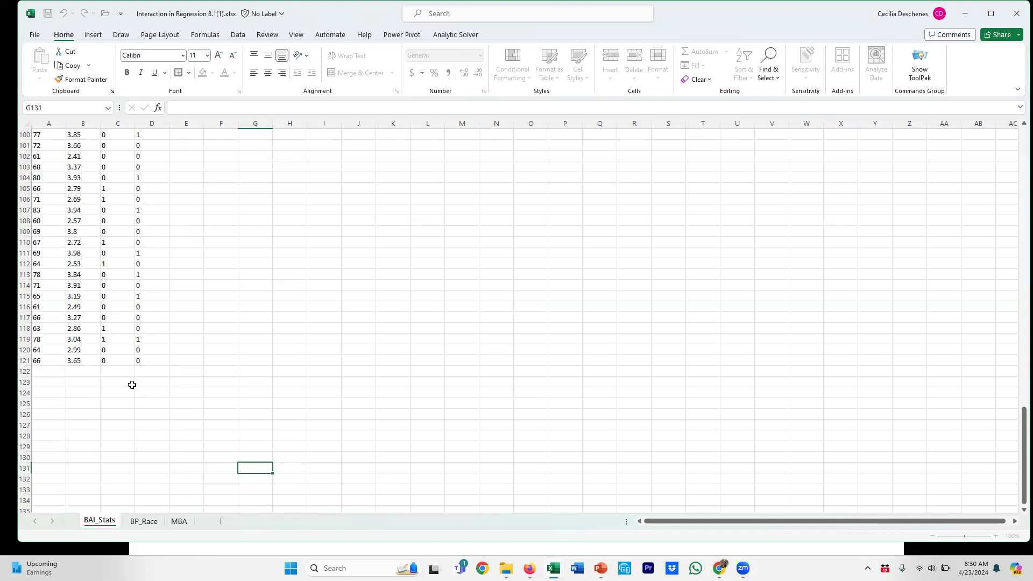
Copy the five-item "Skipping:" checklist from the MBA sheet into the BAI_Stats sheet, starting at F2
{"action": "left_click", "coordinate": [131, 385]}
{"action": "scroll", "coordinate": [132, 384], "scroll_direction": "up", "scroll_amount": 20}
{"action": "scroll", "coordinate": [131, 385], "scroll_direction": "up", "scroll_amount": 13}
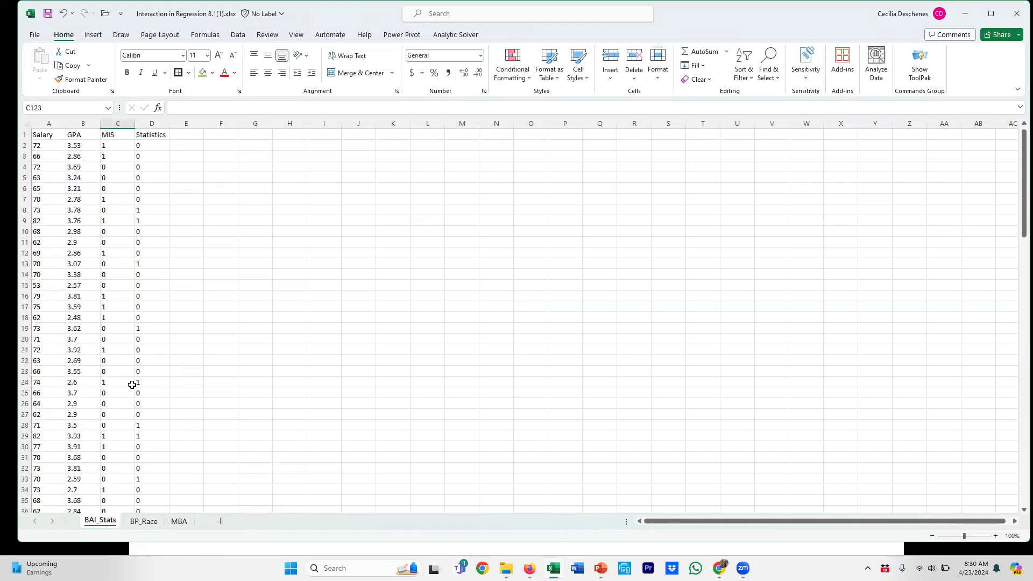
{"action": "left_click", "coordinate": [177, 522]}
{"action": "left_click_drag", "start_coordinate": [867, 521], "coordinate": [656, 521]}
{"action": "left_click_drag", "start_coordinate": [259, 147], "coordinate": [263, 201]}
{"action": "key", "text": "ctrl+c"}
{"action": "left_click", "coordinate": [101, 521]}
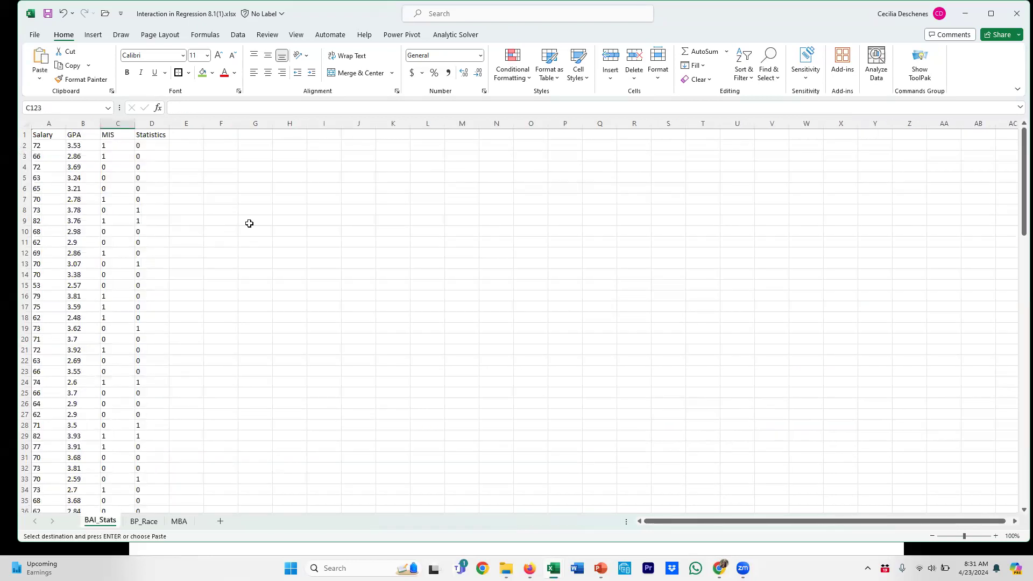
{"action": "left_click", "coordinate": [214, 146]}
{"action": "key", "text": "ctrl+v"}
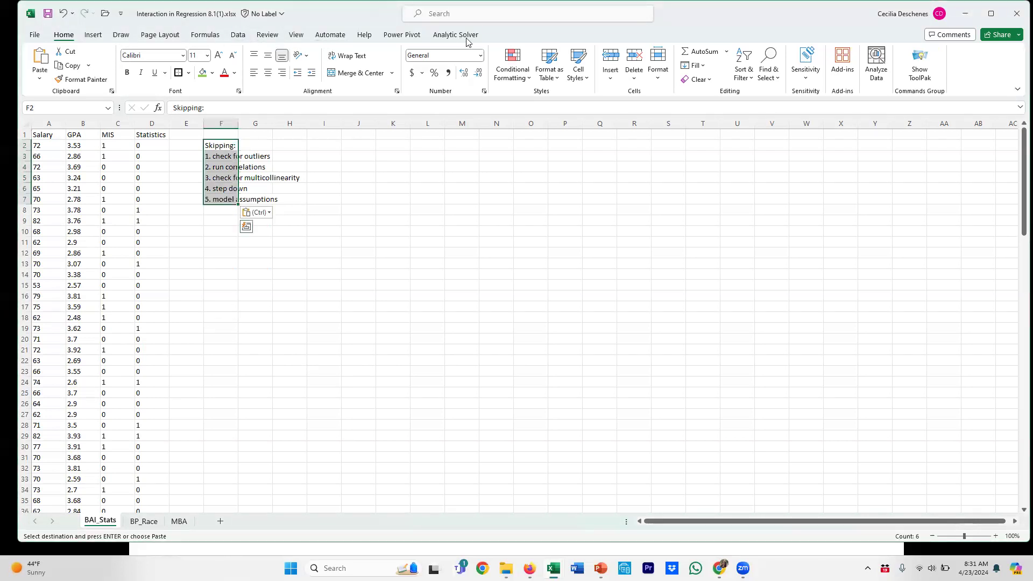
Set up a Data Analysis Regression with Salary A1:A121 as the Y range and GPA, MIS and Statistics B1:D121 as the X range
{"action": "left_click", "coordinate": [237, 35]}
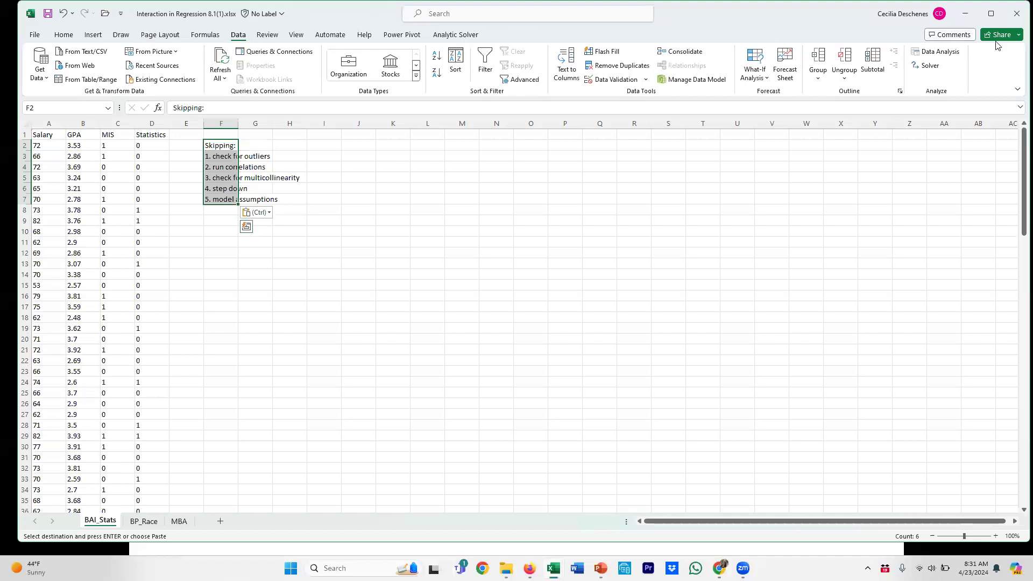
{"action": "left_click", "coordinate": [939, 52]}
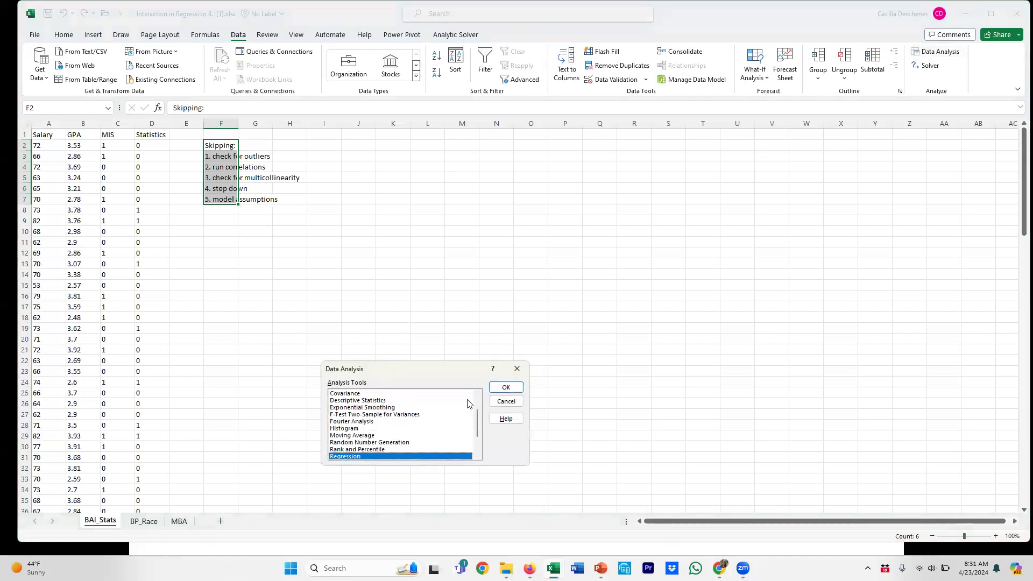
{"action": "left_click", "coordinate": [506, 388]}
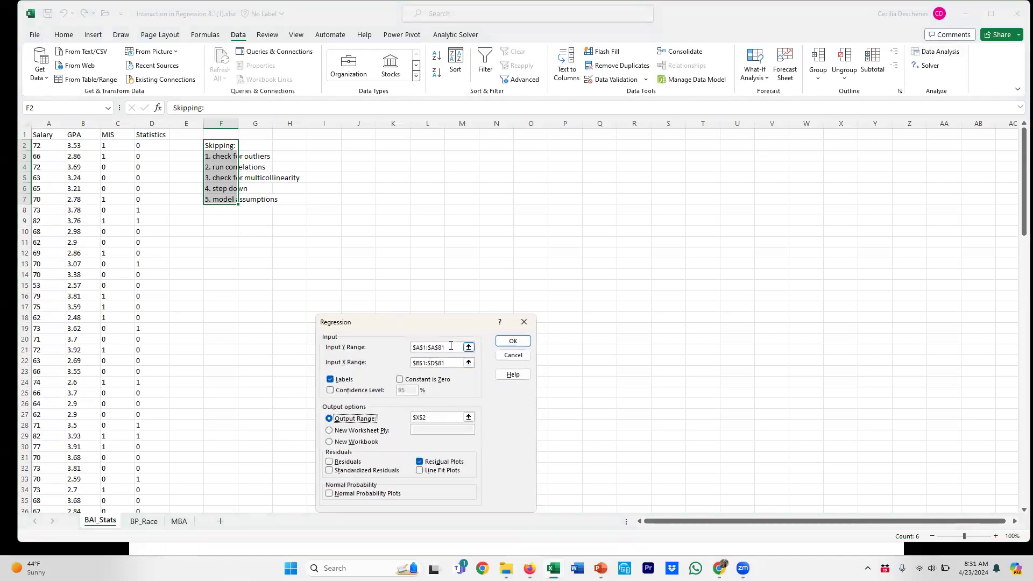
{"action": "key", "text": "BackSpace"}
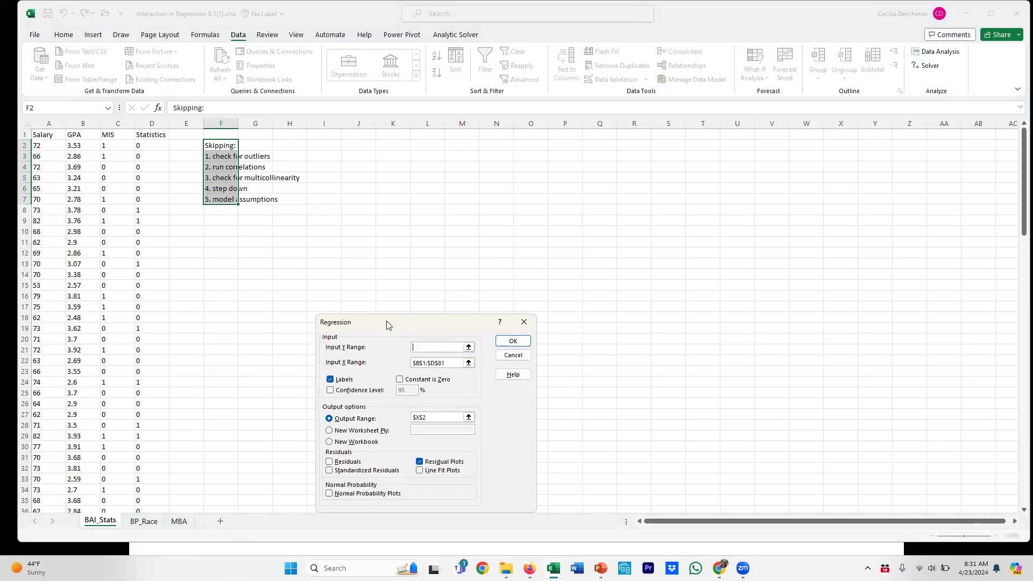
{"action": "left_click", "coordinate": [54, 135]}
{"action": "key", "text": "ctrl+shift+Down"}
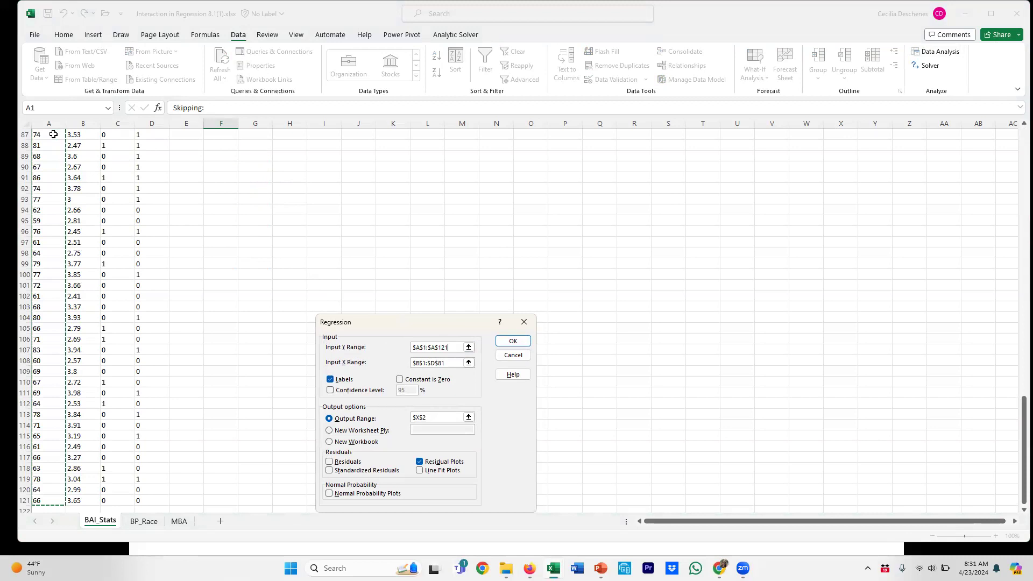
{"action": "left_click_drag", "start_coordinate": [459, 363], "coordinate": [409, 372]}
{"action": "key", "text": "End"}
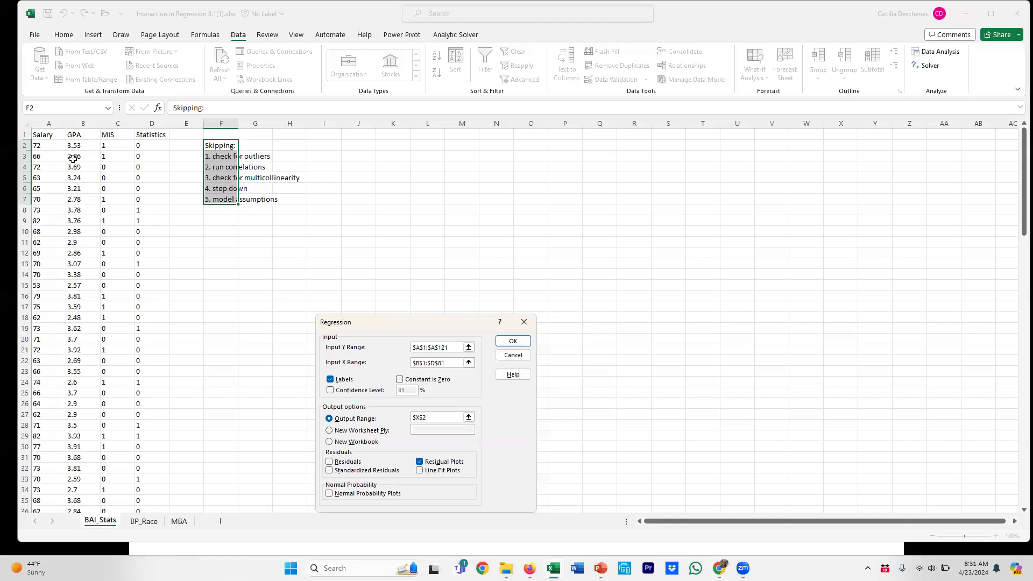
{"action": "left_click_drag", "start_coordinate": [77, 134], "coordinate": [149, 136]}
{"action": "key", "text": "ctrl+shift+Down"}
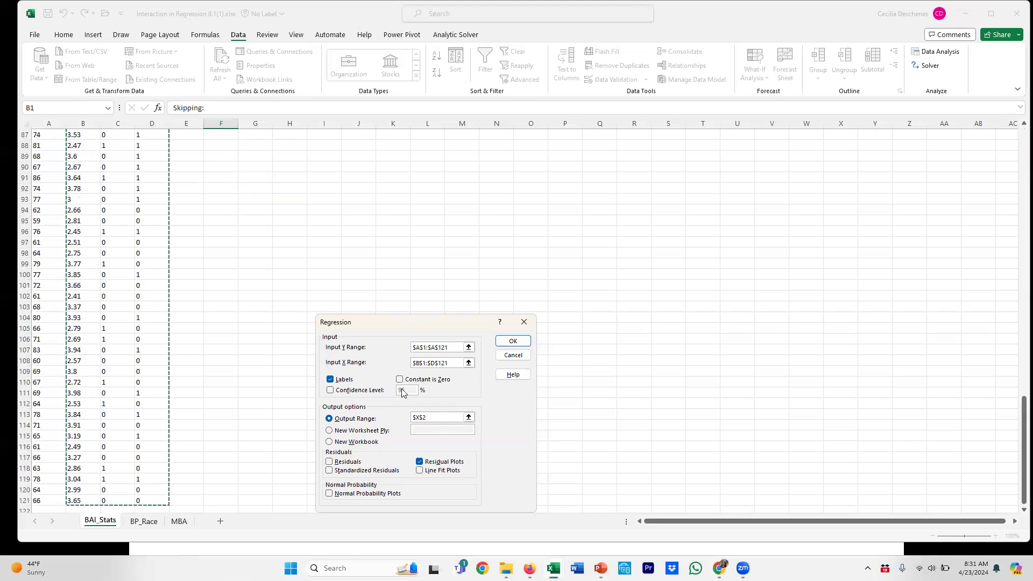
Set the regression output range to I2, turn off residual plots, and run the regression
{"action": "left_click", "coordinate": [433, 418]}
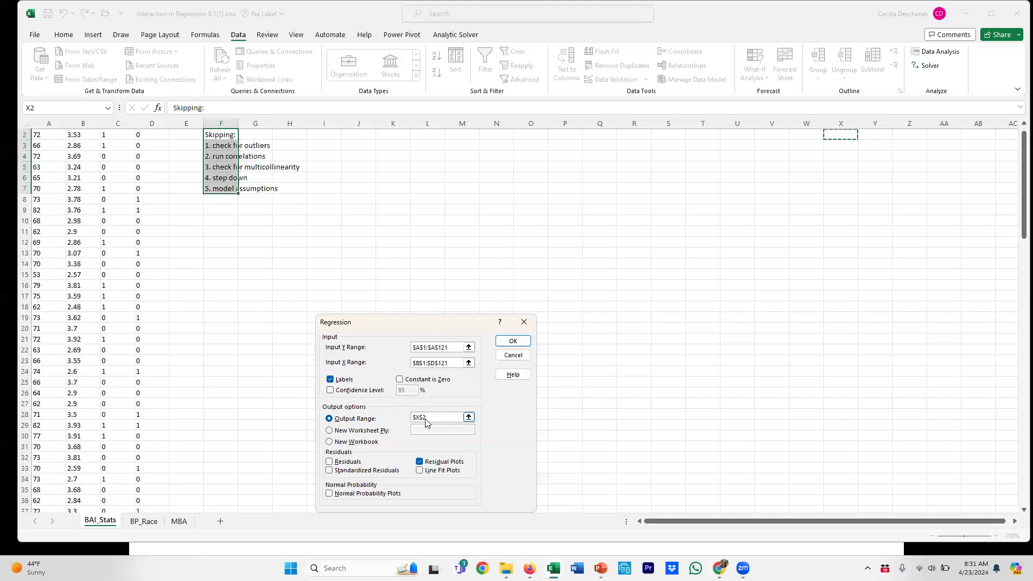
{"action": "key", "text": "BackSpace"}
{"action": "scroll", "coordinate": [422, 175], "scroll_direction": "up", "scroll_amount": 1}
{"action": "left_click", "coordinate": [326, 145]}
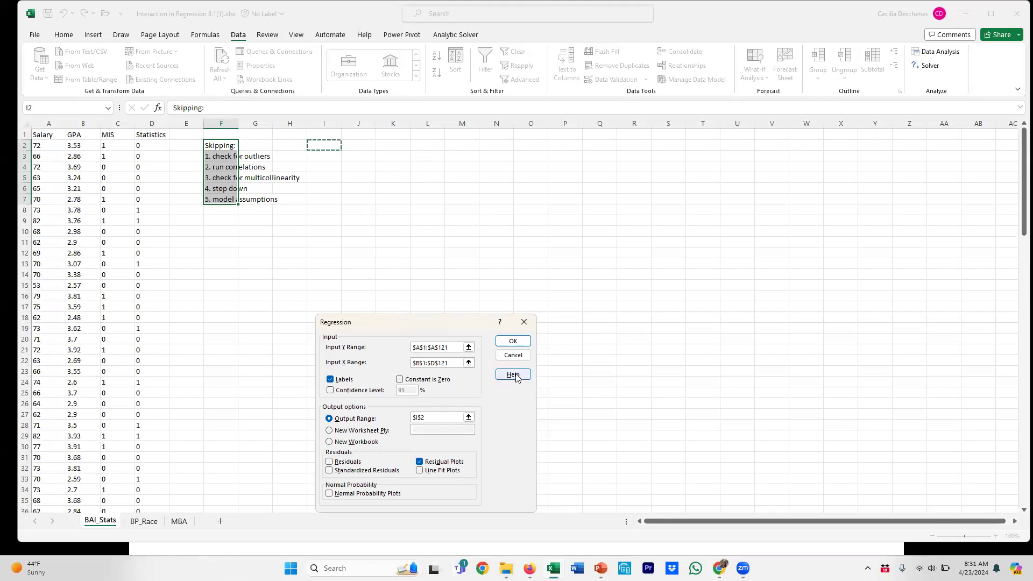
{"action": "left_click", "coordinate": [418, 463]}
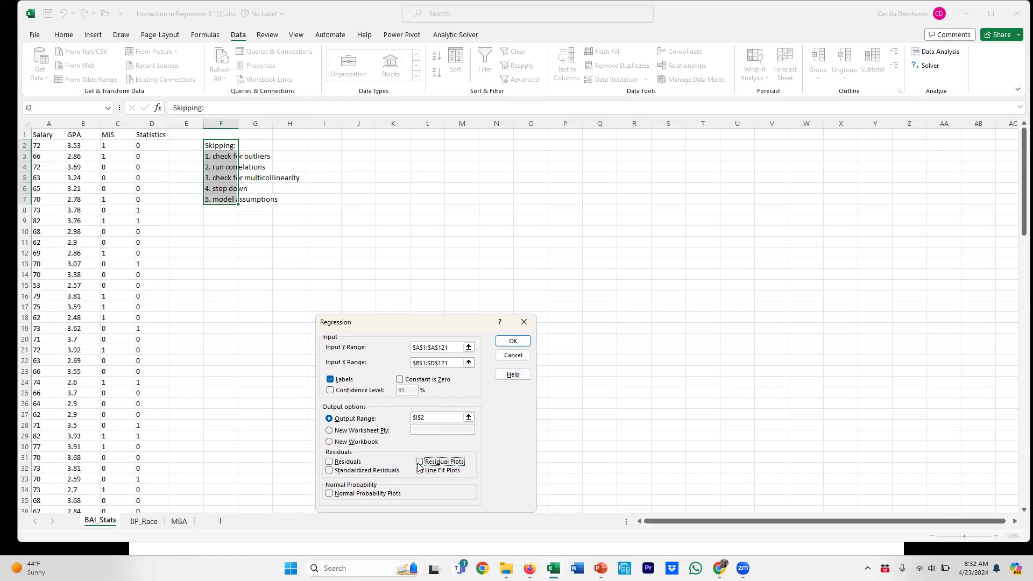
{"action": "left_click", "coordinate": [512, 341]}
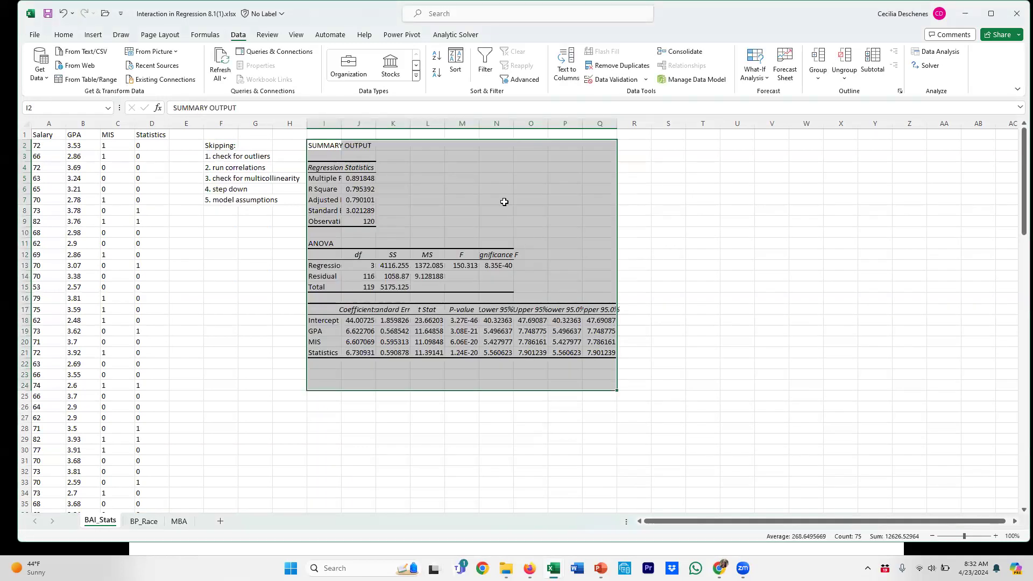
Enter the title "Full Model; no interactions" in I1 above the regression output
{"action": "left_click", "coordinate": [314, 133]}
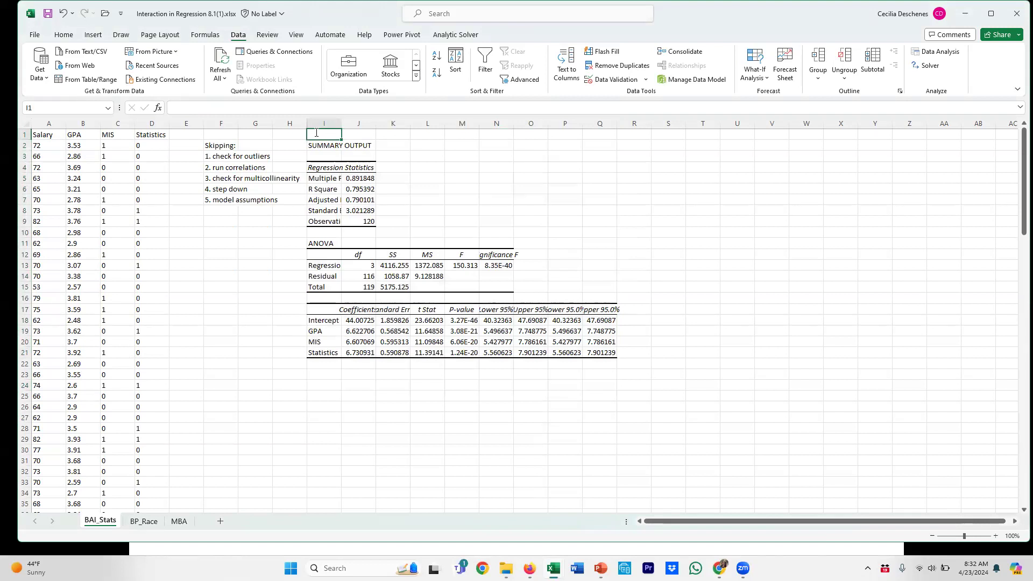
{"action": "type", "text": "full Model; no interactions"}
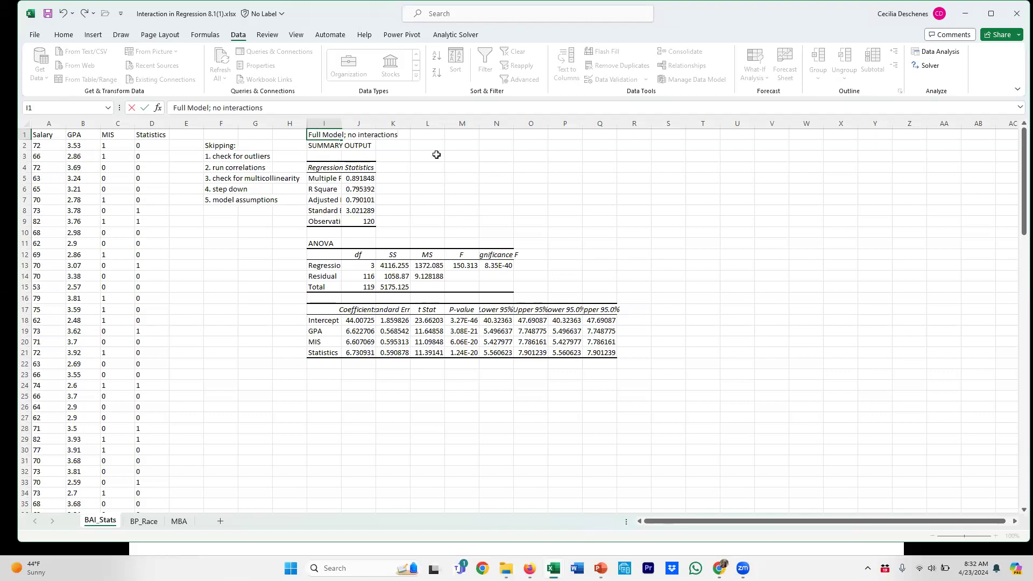
{"action": "left_click", "coordinate": [464, 157]}
Give the title range I1:K1 a thick outside border and a yellow fill
{"action": "left_click_drag", "start_coordinate": [346, 133], "coordinate": [403, 134]}
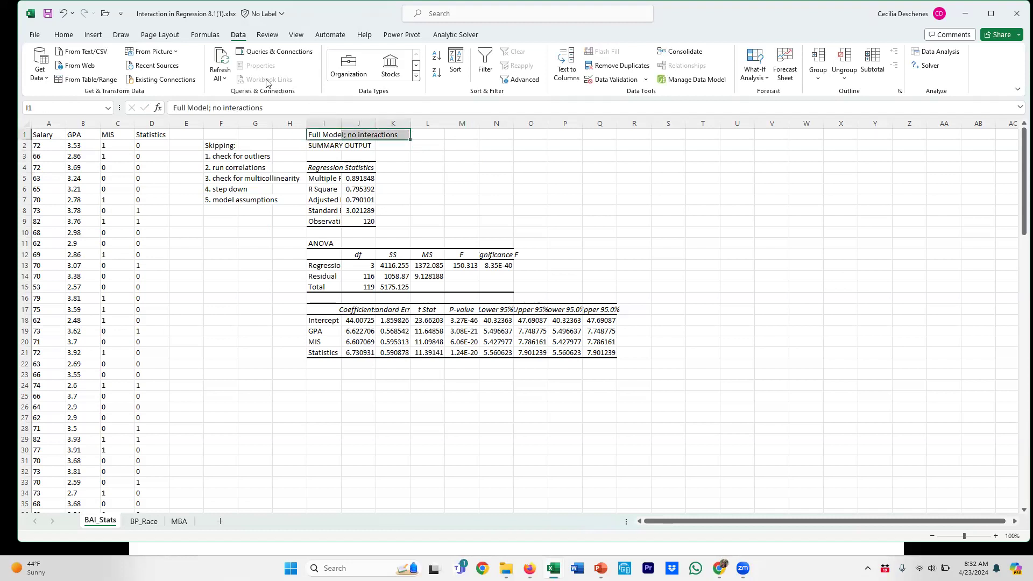
{"action": "left_click", "coordinate": [64, 35]}
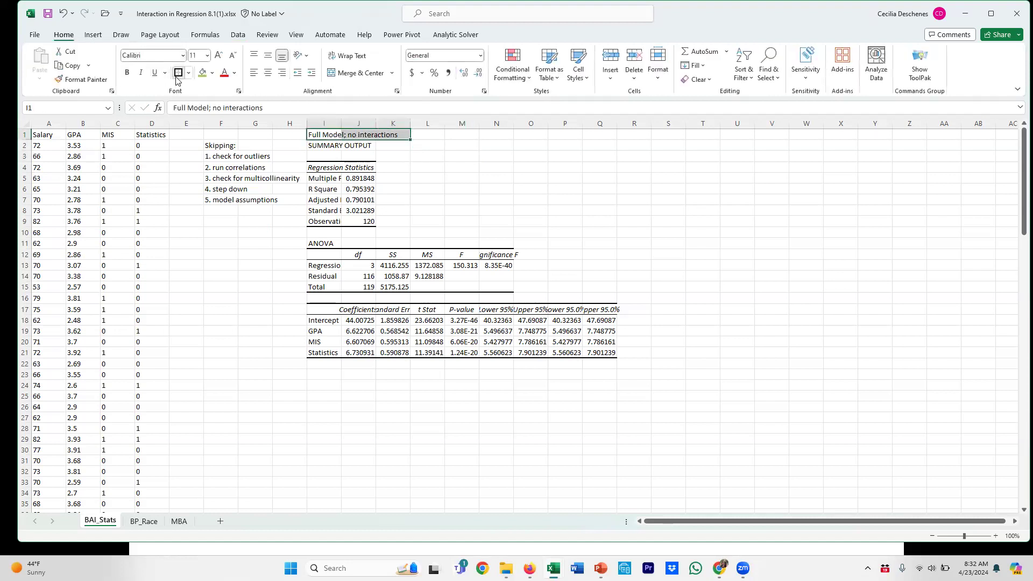
{"action": "left_click", "coordinate": [213, 73]}
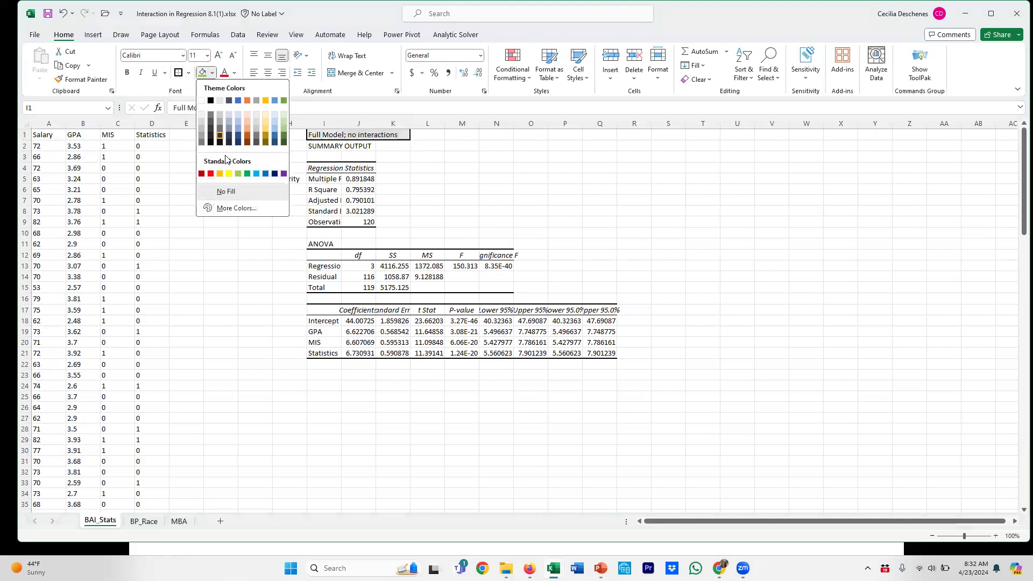
{"action": "left_click", "coordinate": [228, 173]}
{"action": "left_click", "coordinate": [460, 211]}
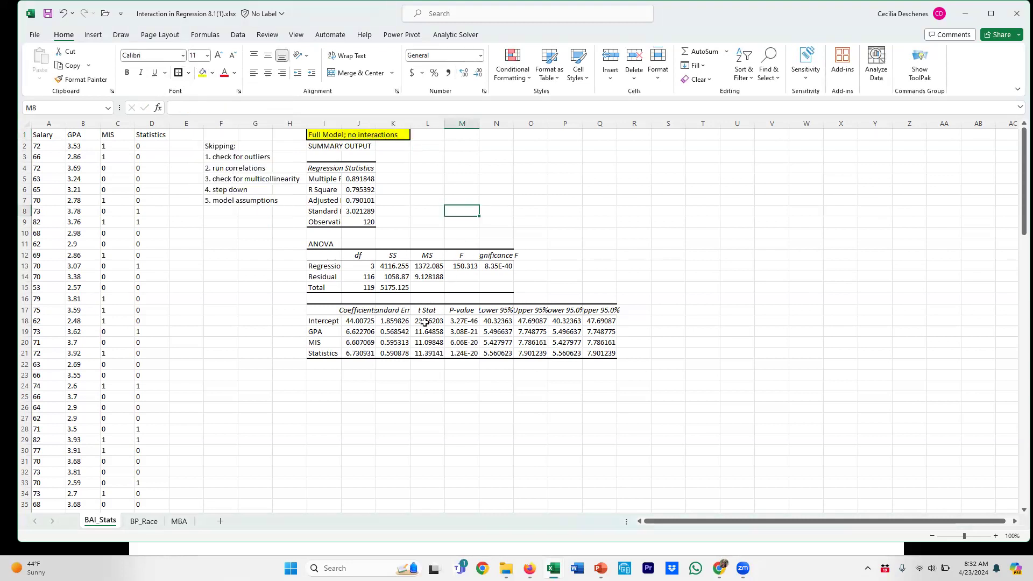
Widen column I to fit the regression labels and fill the Significance F value in N13 with light green
{"action": "left_click_drag", "start_coordinate": [341, 124], "coordinate": [371, 133]}
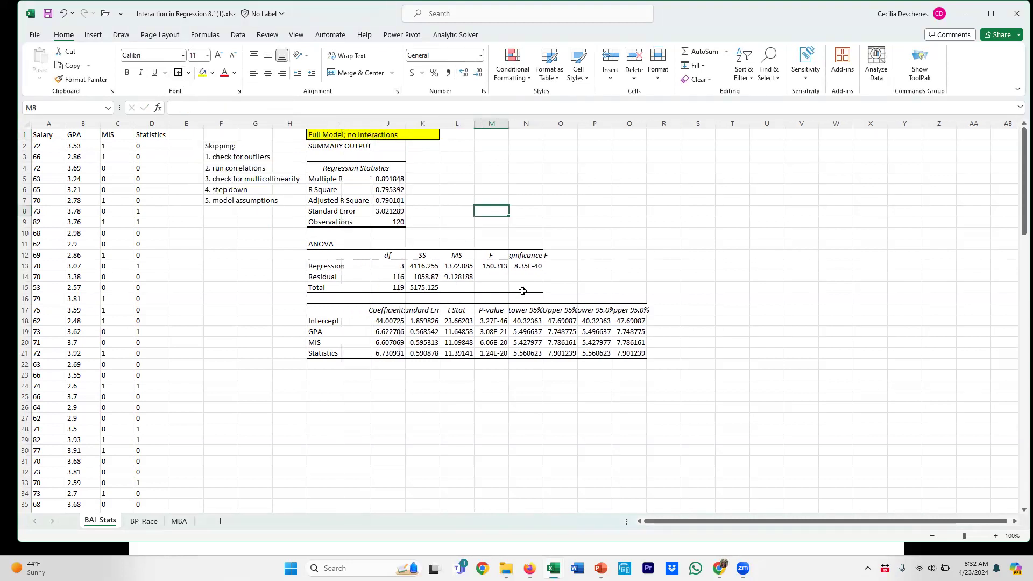
{"action": "left_click", "coordinate": [527, 267]}
{"action": "left_click", "coordinate": [212, 72]}
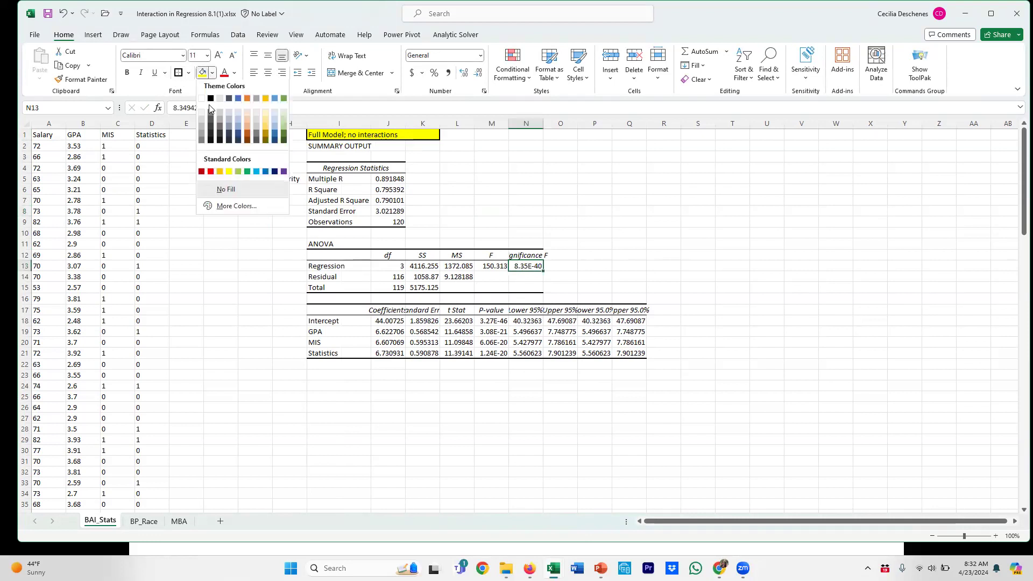
{"action": "left_click", "coordinate": [238, 173]}
{"action": "left_click", "coordinate": [333, 372]}
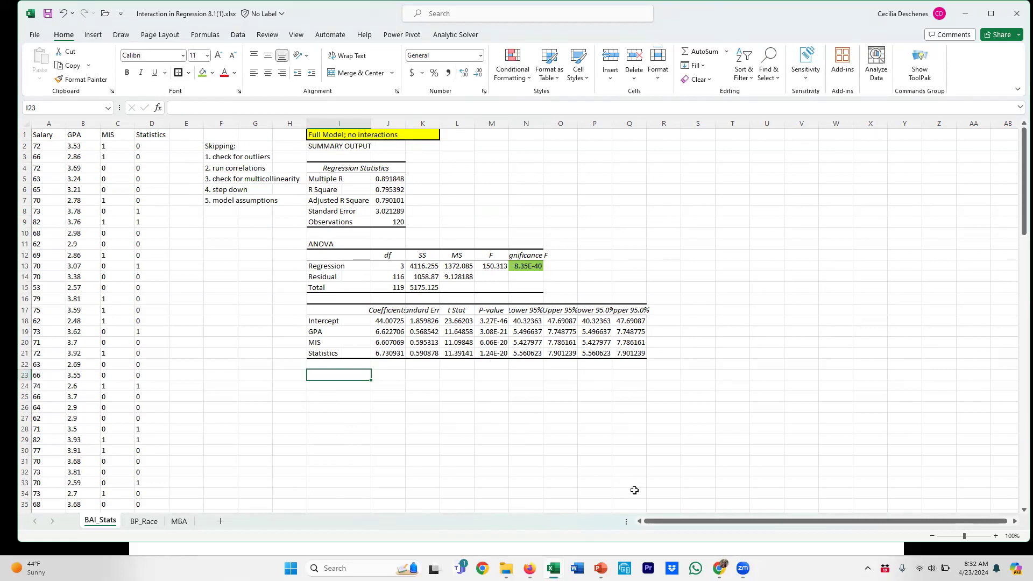
Enter the heading "Check the following interactions:" in I24 below the coefficients table
{"action": "scroll", "coordinate": [677, 526], "scroll_direction": "right", "scroll_amount": 1}
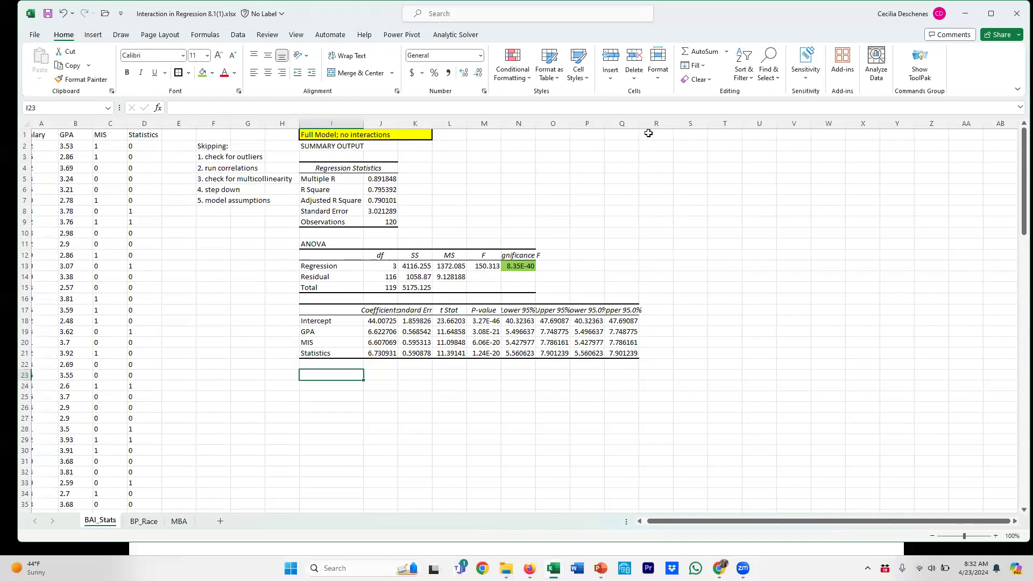
{"action": "left_click", "coordinate": [322, 385]}
{"action": "type", "text": "Check"}
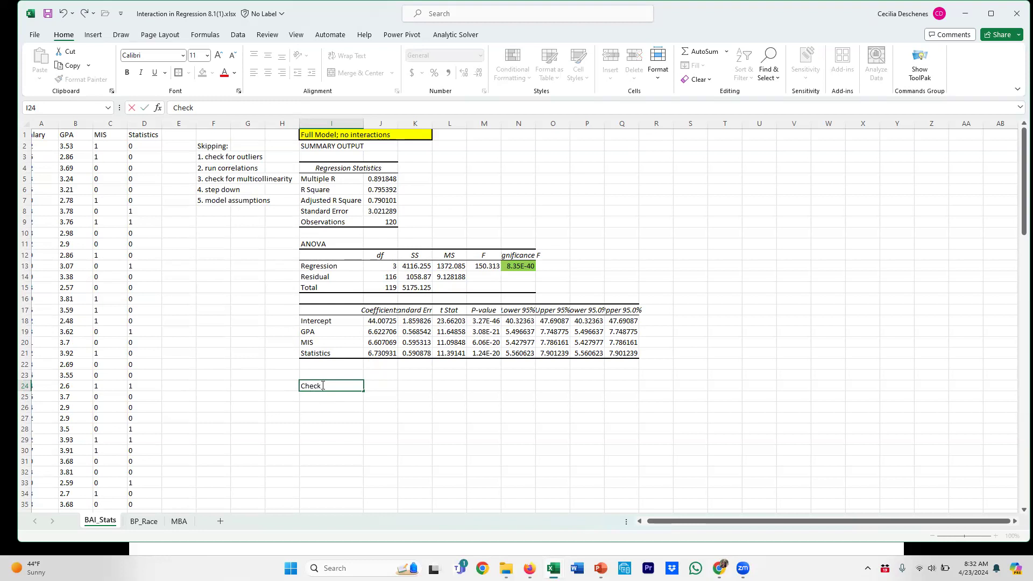
{"action": "type", "text": " the following interactions"}
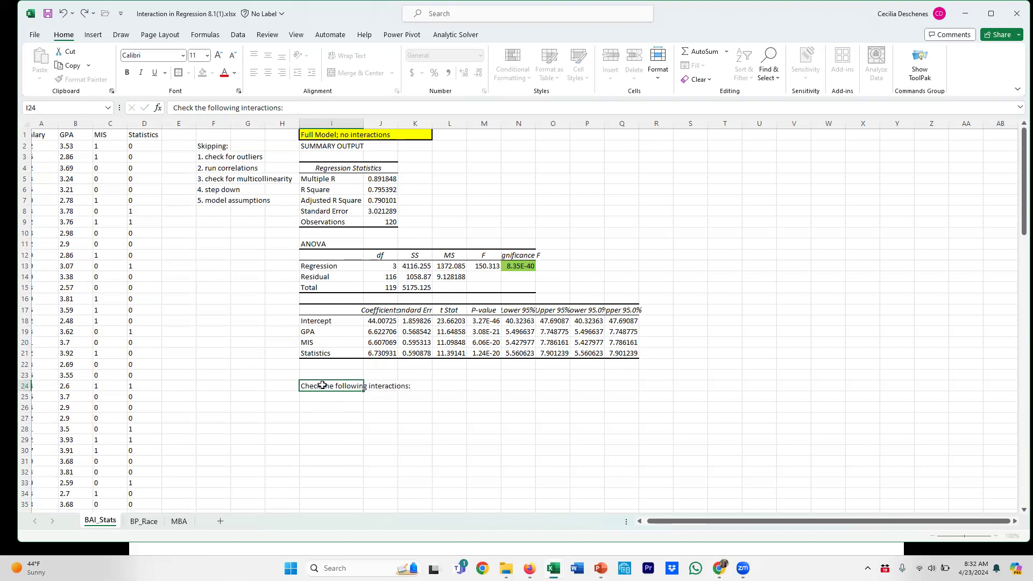
{"action": "type", "text": ":"}
{"action": "key", "text": "Return"}
{"action": "key", "text": "Return"}
{"action": "key", "text": "F2"}
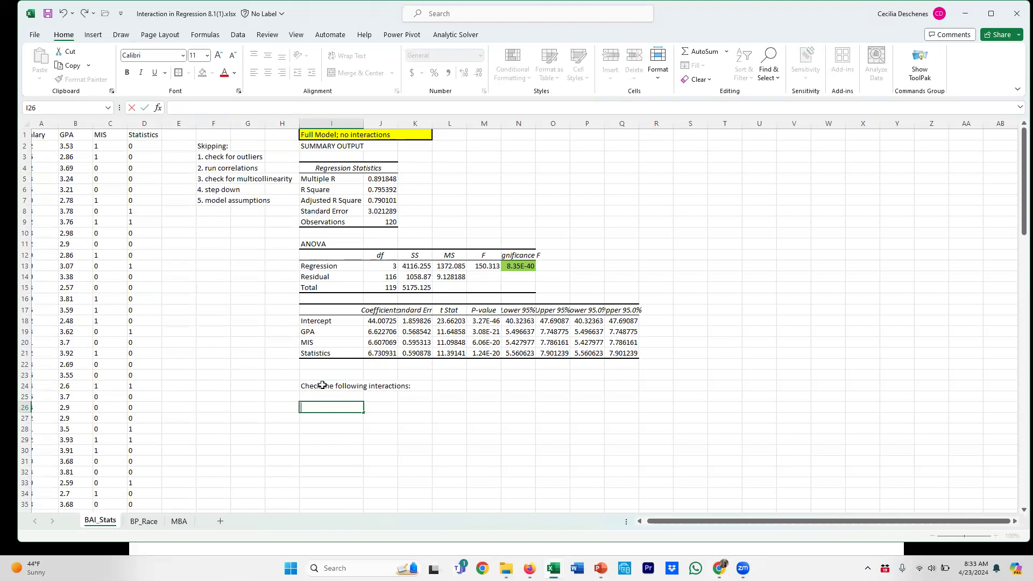
{"action": "key", "text": "shift+Return"}
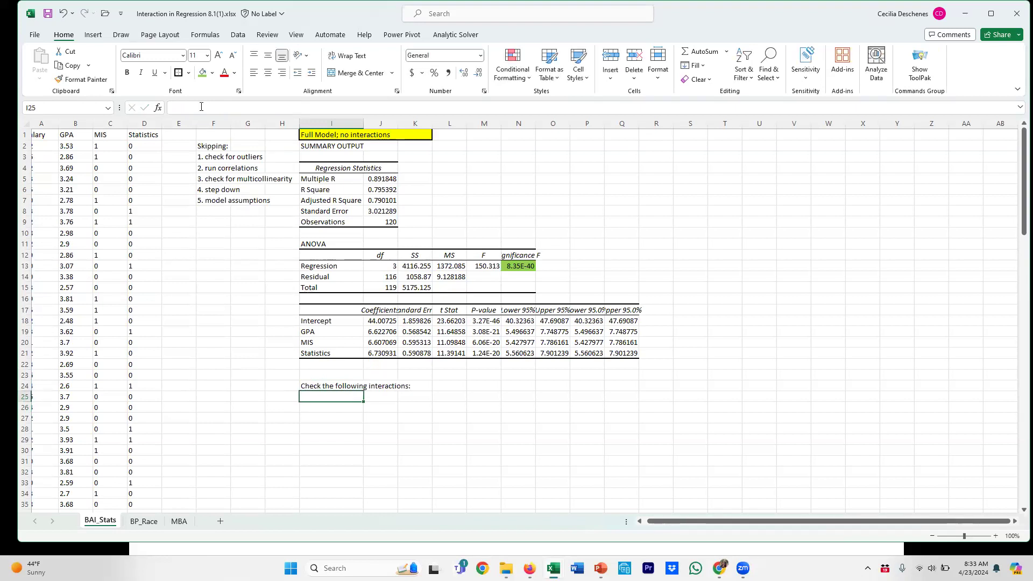
Rename the MIS variable to BAI in the data header C1 and in the coefficients table at I20
{"action": "left_click", "coordinate": [108, 136]}
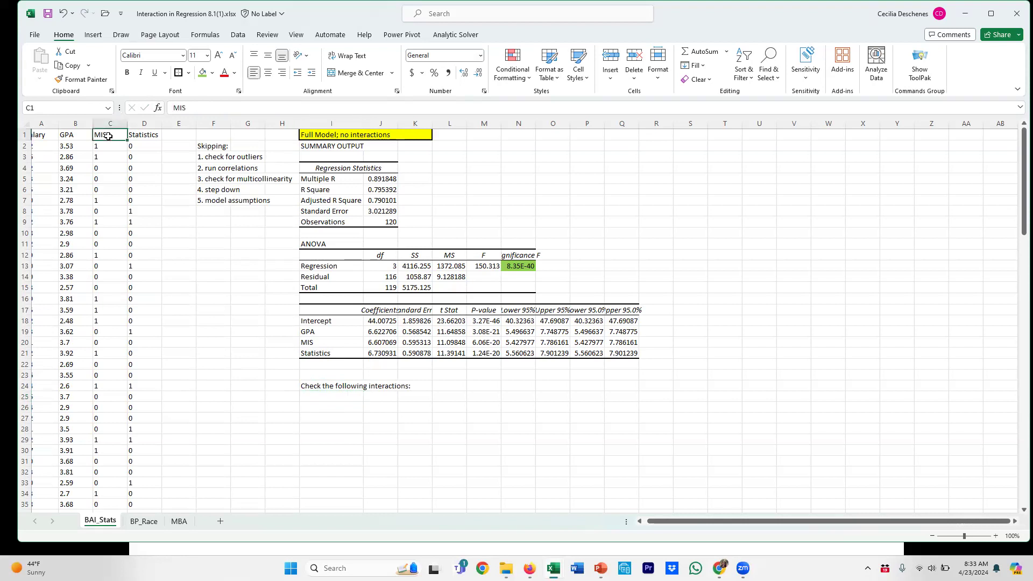
{"action": "type", "text": "BAI"}
{"action": "left_click", "coordinate": [258, 264]}
{"action": "left_click", "coordinate": [328, 340]}
{"action": "type", "text": "BAI"}
{"action": "key", "text": "Return"}
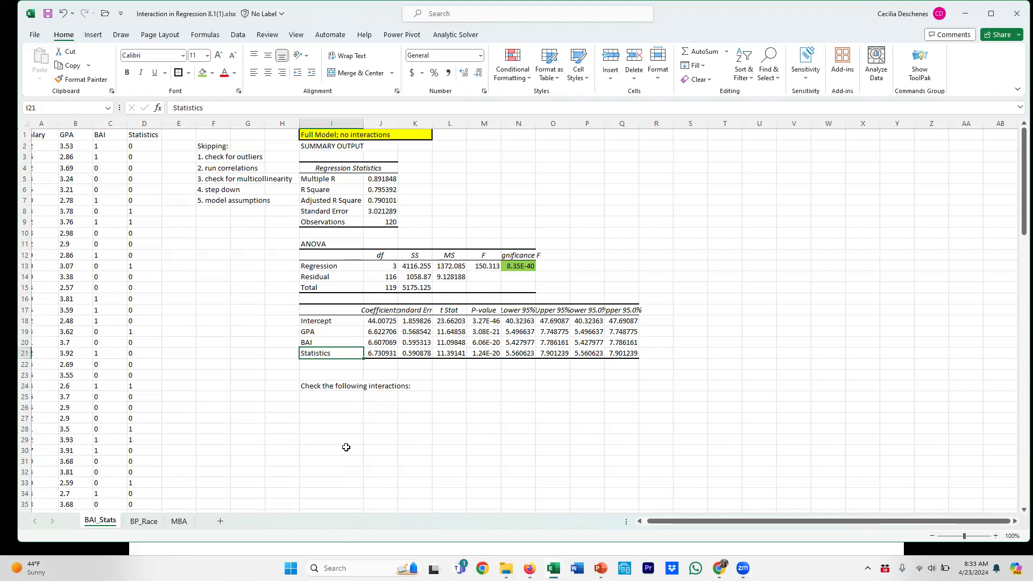
List the first interaction pair under the heading, with GPA in I25 and BAI in J25
{"action": "left_click", "coordinate": [335, 399]}
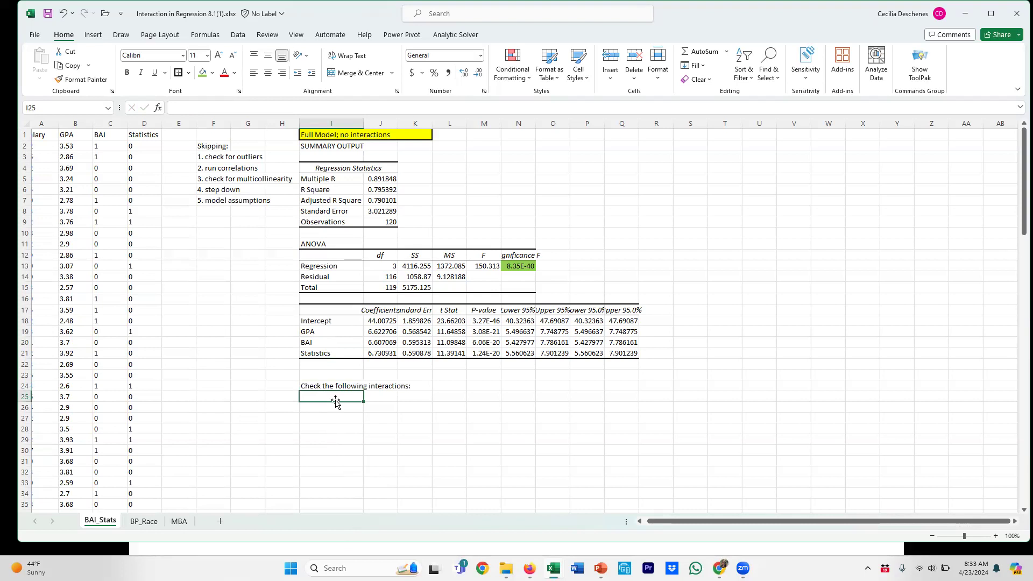
{"action": "type", "text": "g"}
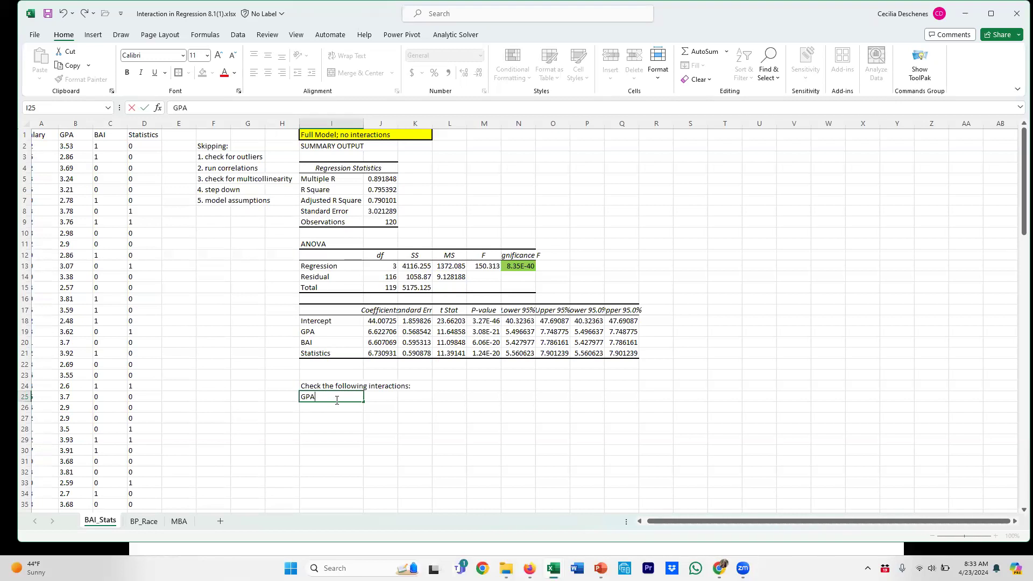
{"action": "key", "text": "Tab"}
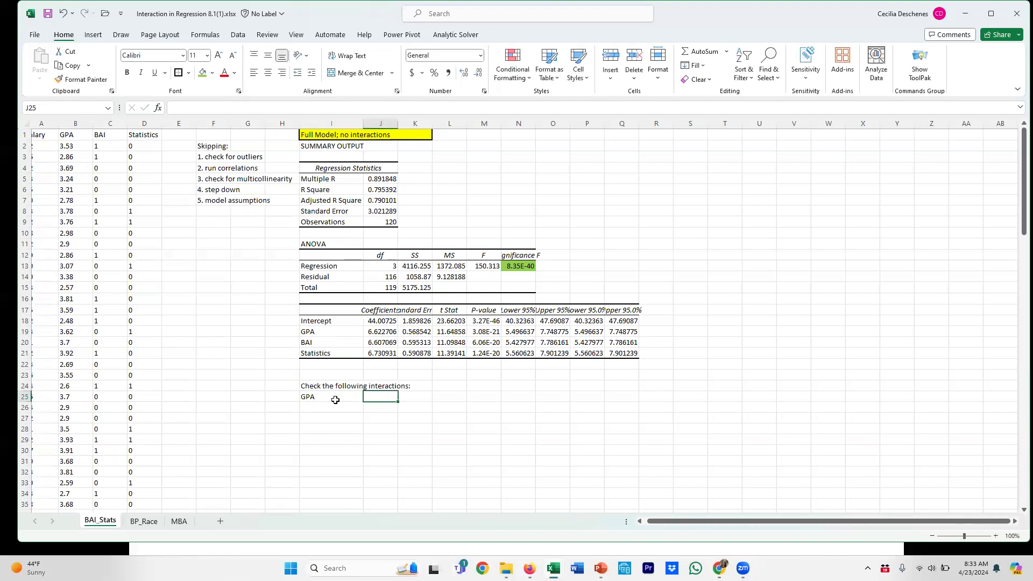
{"action": "type", "text": "BAI"}
{"action": "key", "text": "Return"}
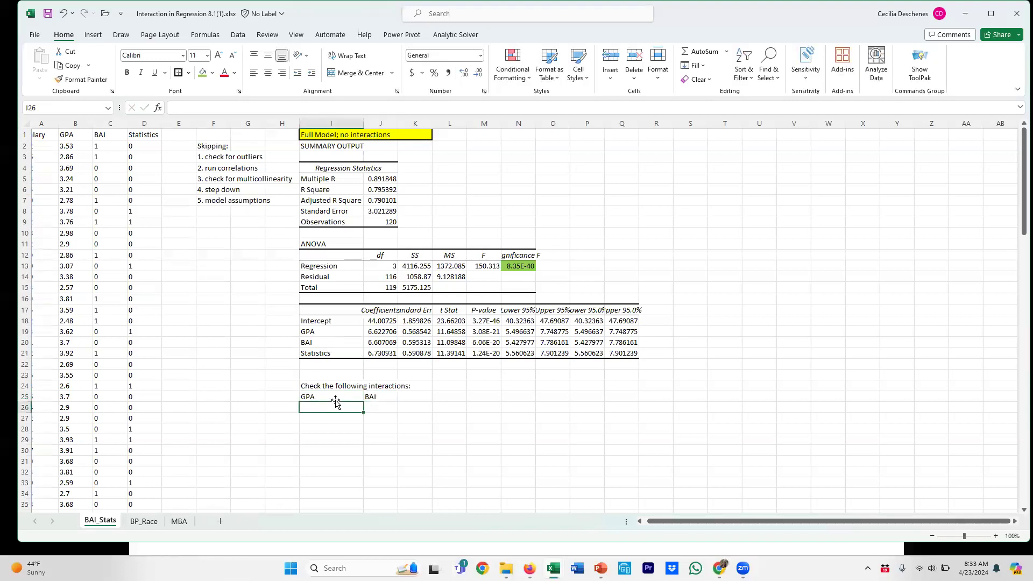
Add the second interaction pair, with GPA in I26 and Stats in J26
{"action": "type", "text": "B"}
{"action": "key", "text": "BackSpace"}
{"action": "type", "text": "GPA"}
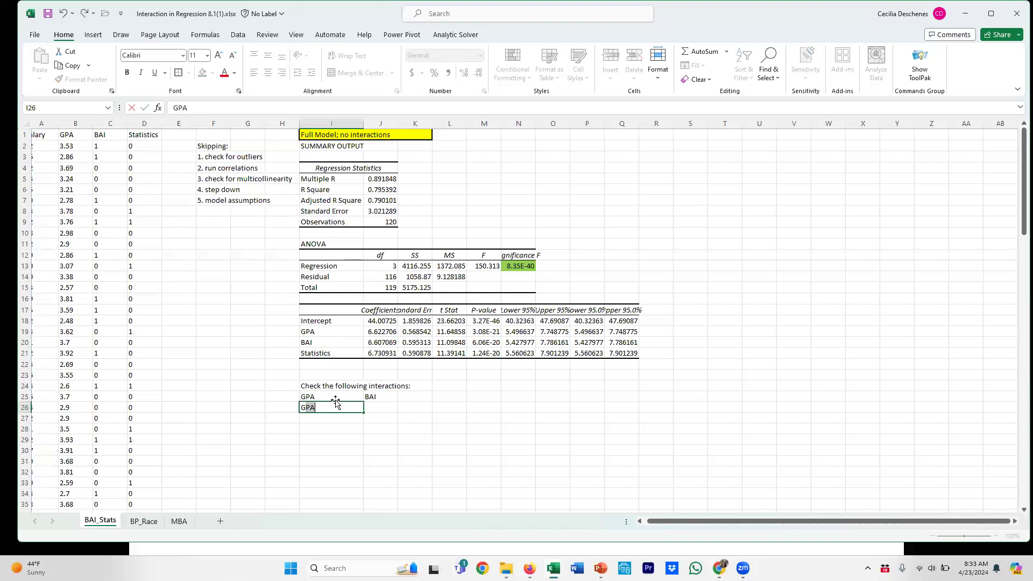
{"action": "key", "text": "Tab"}
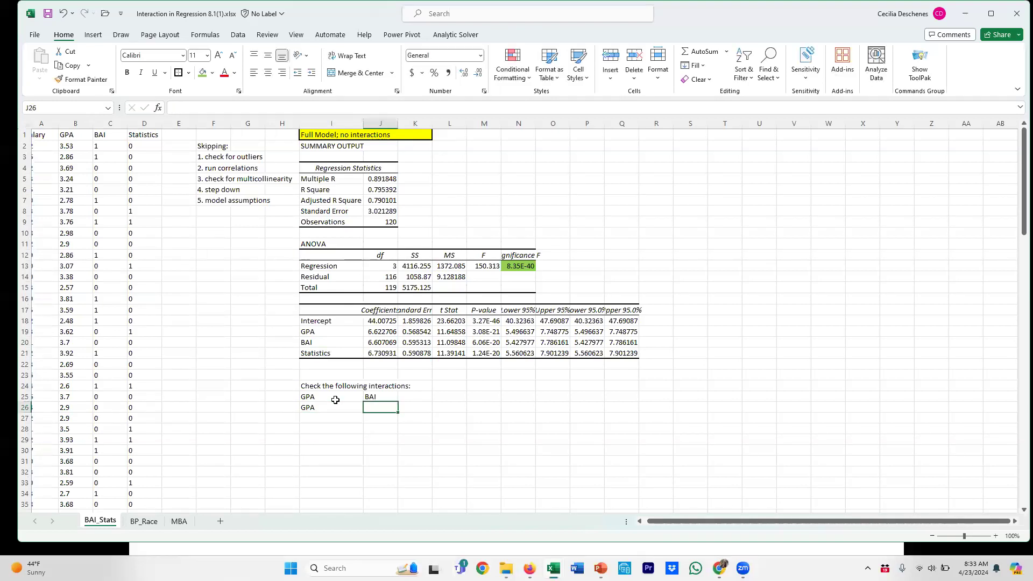
{"action": "type", "text": "Stats"}
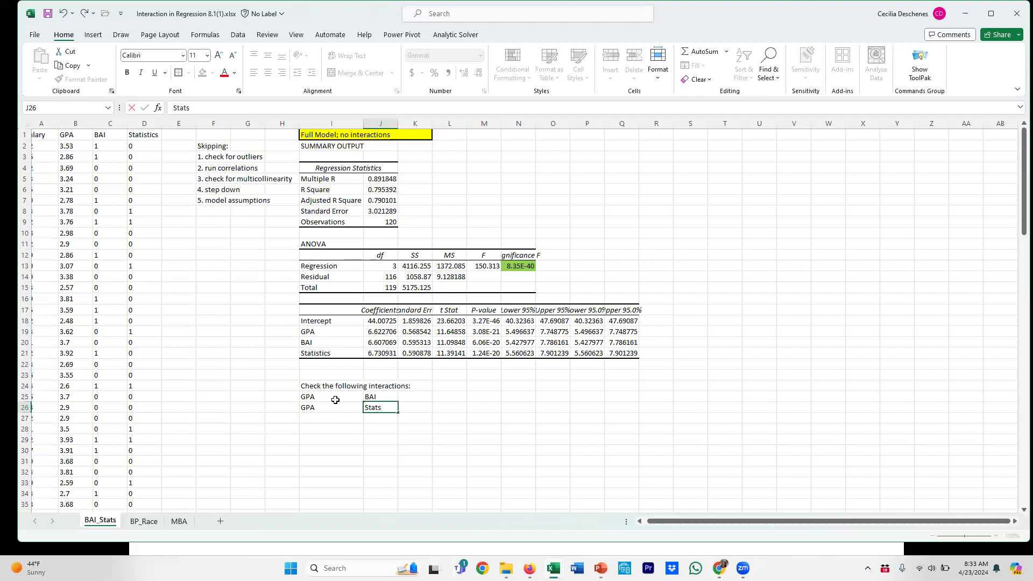
{"action": "key", "text": "Return"}
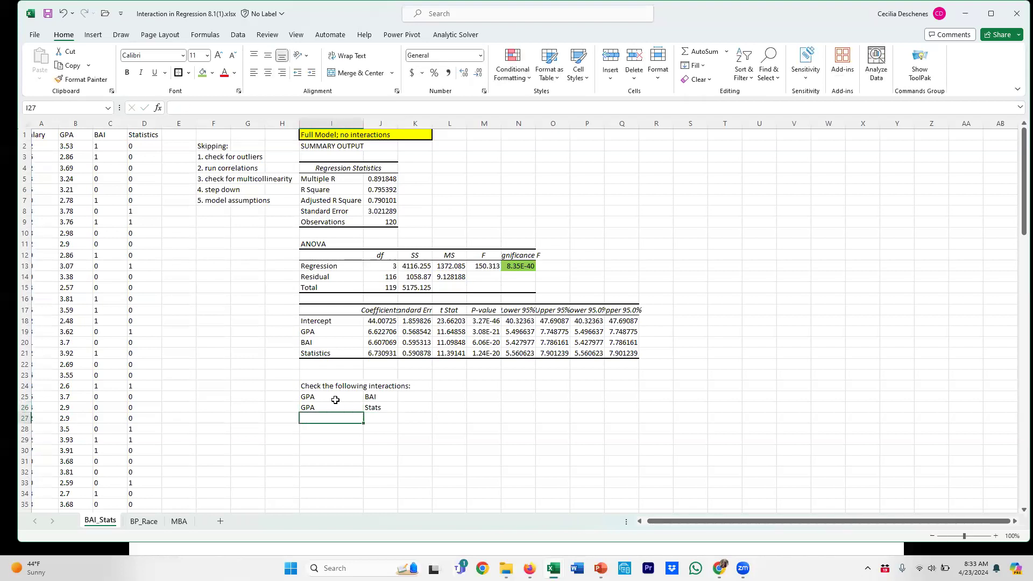
Review the variable pairings in the coefficients table and add the third interaction pair, with BAI in I27 and Stats in J27
{"action": "left_click", "coordinate": [323, 334]}
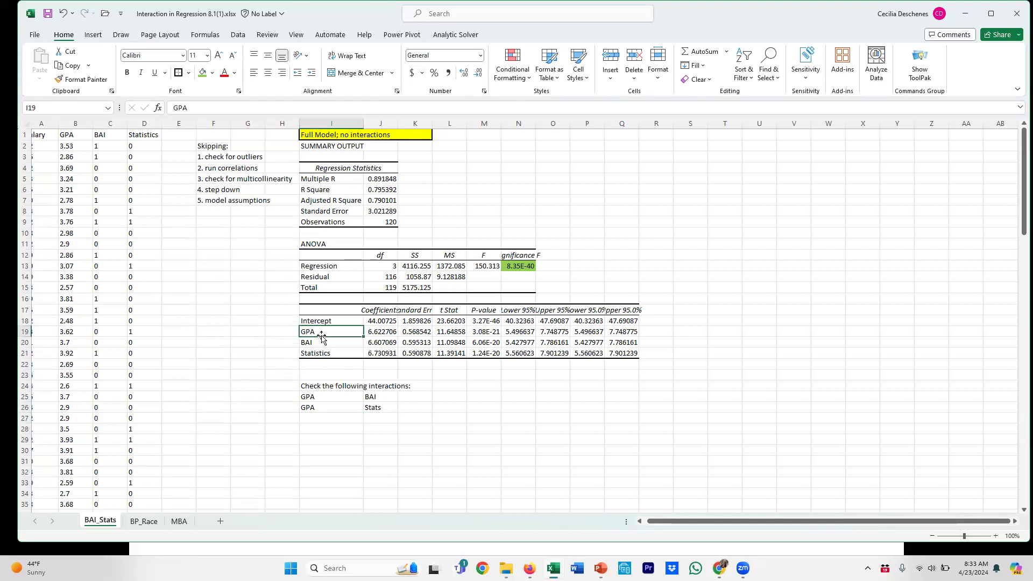
{"action": "left_click", "coordinate": [319, 342]}
{"action": "left_click", "coordinate": [322, 332]}
{"action": "left_click", "coordinate": [319, 360]}
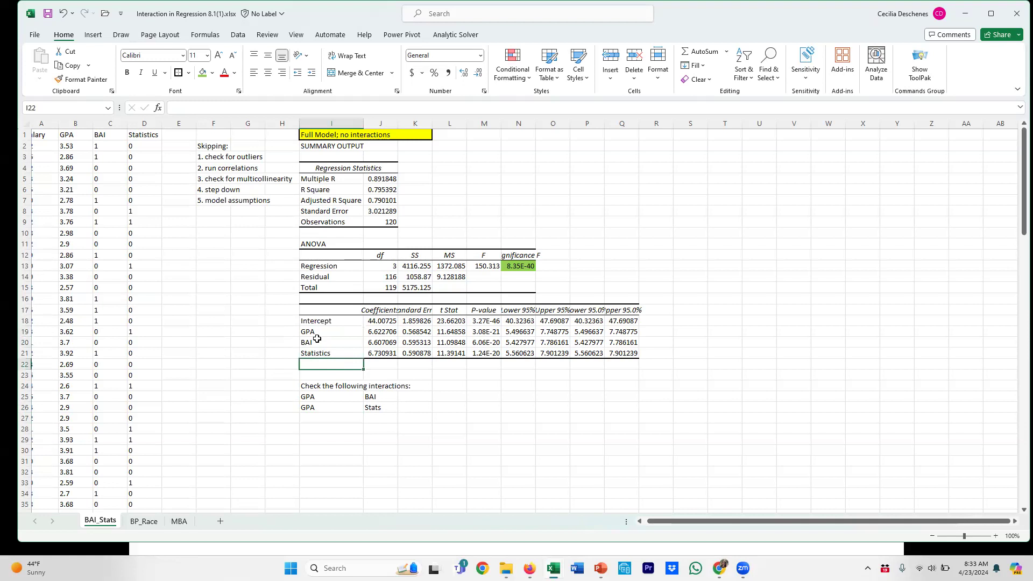
{"action": "left_click", "coordinate": [315, 351]}
{"action": "left_click", "coordinate": [316, 342]}
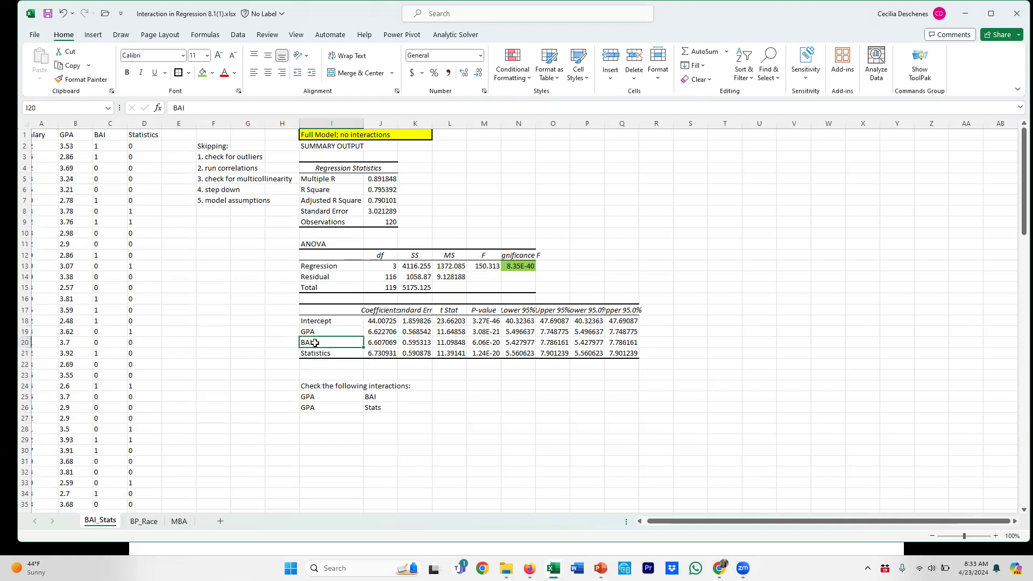
{"action": "left_click", "coordinate": [321, 417]}
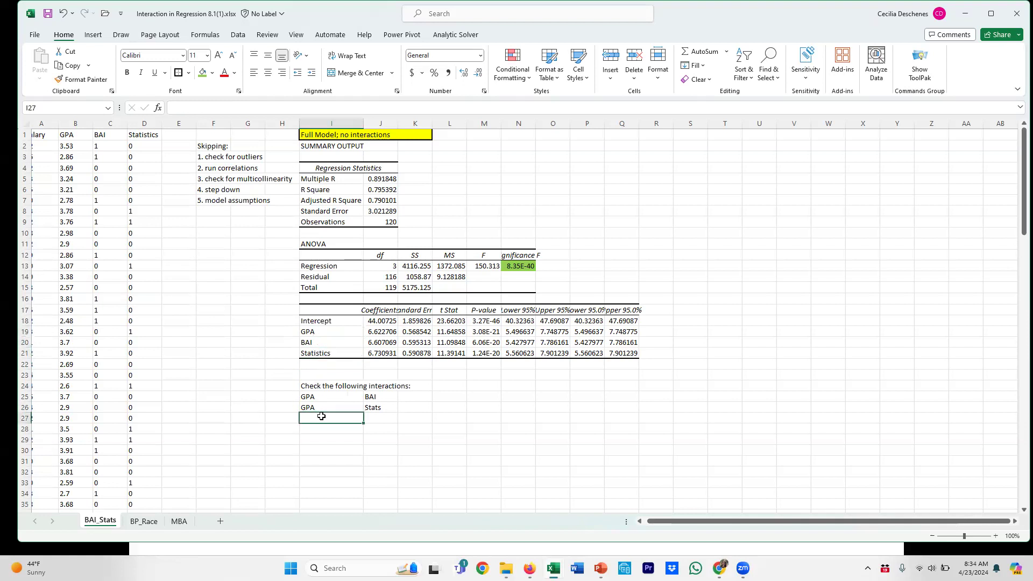
{"action": "type", "text": "BAI"}
{"action": "key", "text": "Tab"}
{"action": "type", "text": "S"}
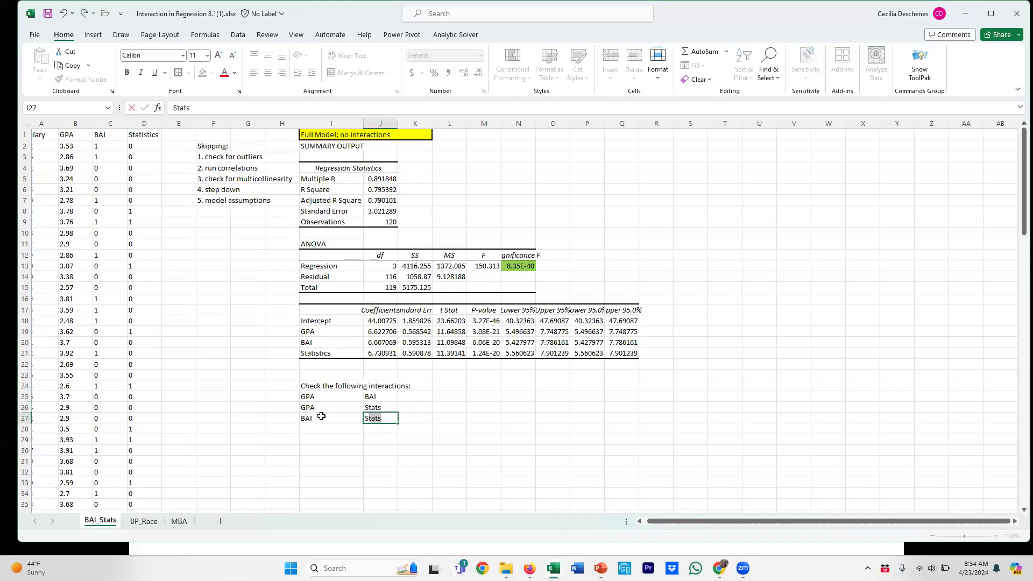
{"action": "key", "text": "Tab"}
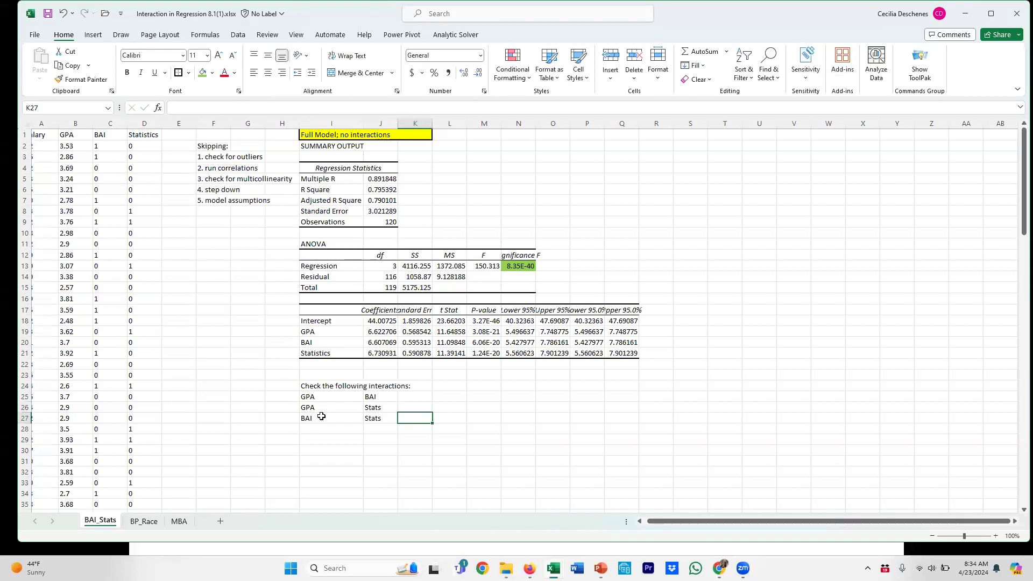
Add a row for combined interactions, with "GPA & BAI" in I28 and "GPA & Stats" in J28
{"action": "left_click", "coordinate": [322, 426]}
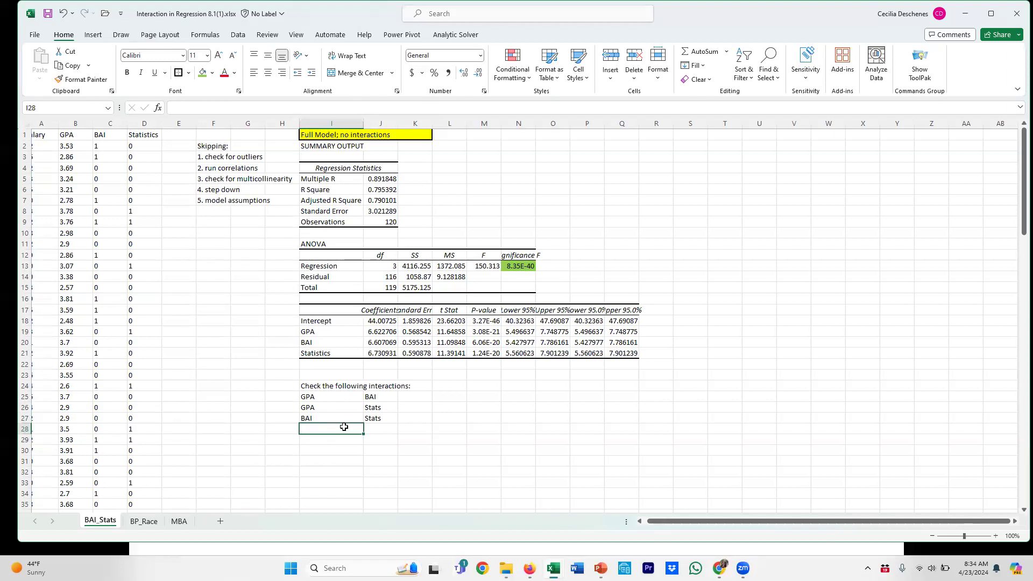
{"action": "type", "text": "GPA"}
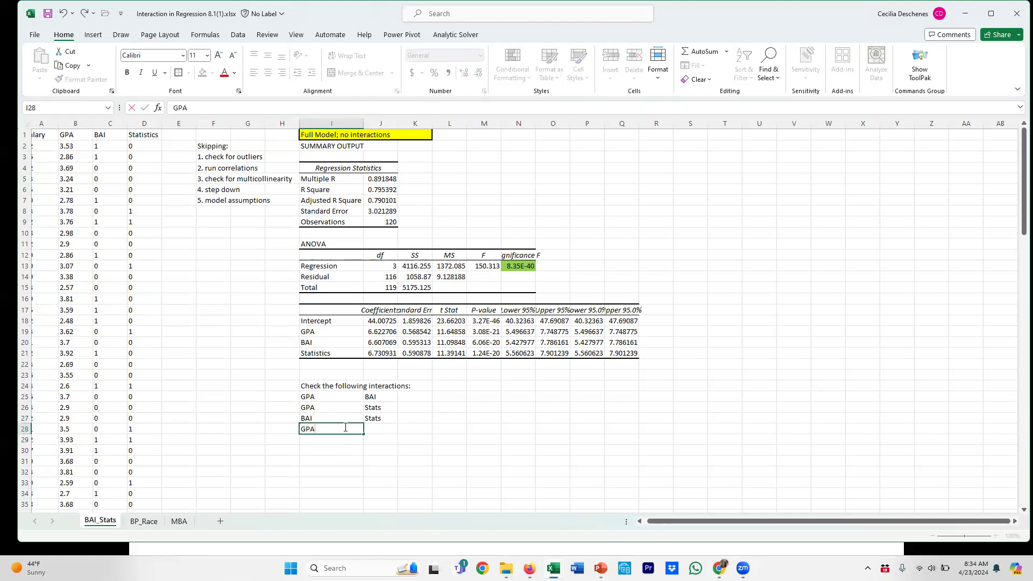
{"action": "type", "text": " & BAI"}
{"action": "key", "text": "Tab"}
{"action": "type", "text": "gp"}
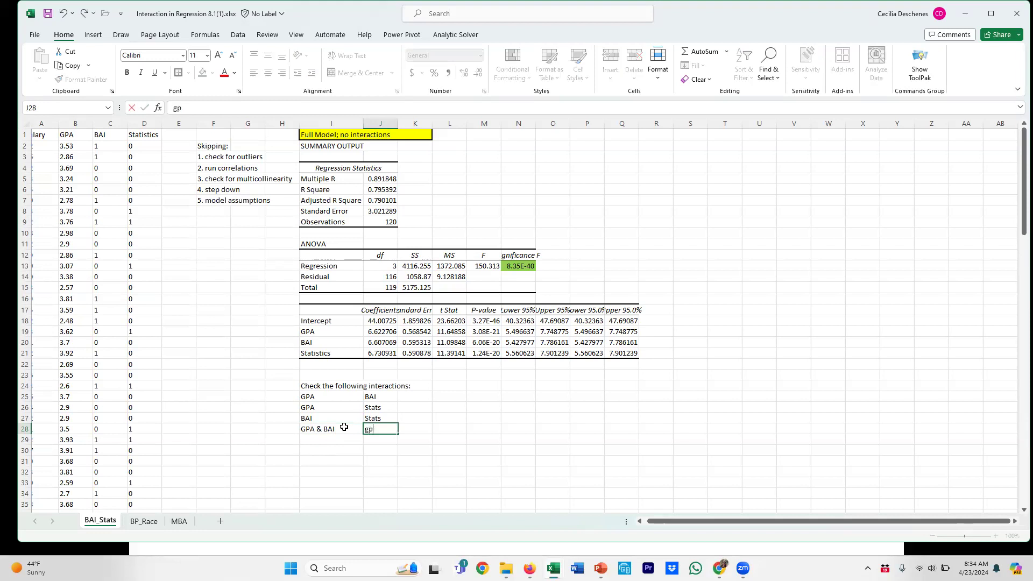
{"action": "key", "text": "BackSpace"}
{"action": "type", "text": "GPA & s"}
{"action": "key", "text": "BackSpace"}
{"action": "type", "text": "STats"}
{"action": "key", "text": "Return"}
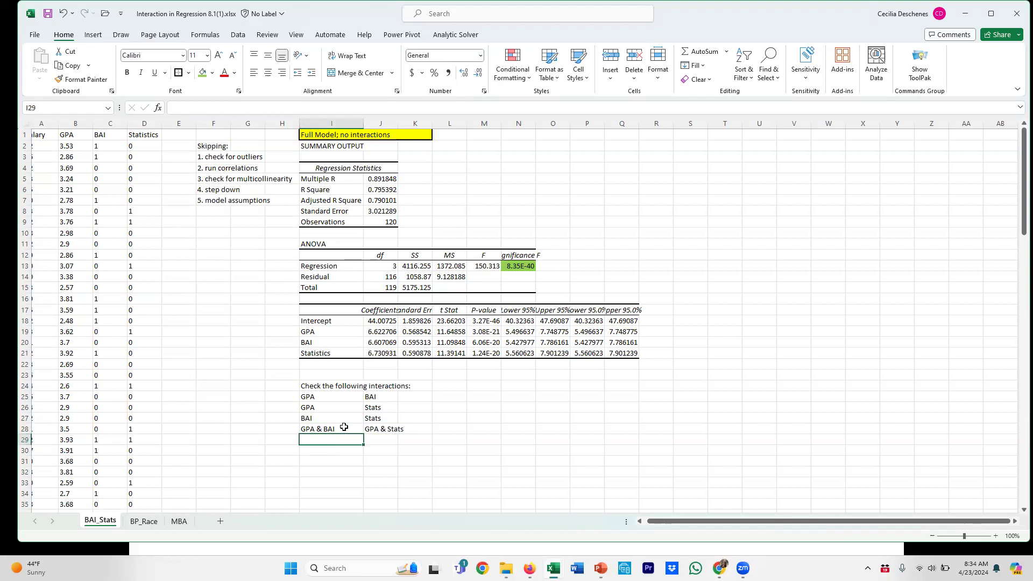
Copy "GPA & BAI" from I28 into I29 and enter "BAI & Stats" beside it in J29
{"action": "left_click", "coordinate": [329, 397]}
{"action": "left_click", "coordinate": [371, 396], "text": "shift"}
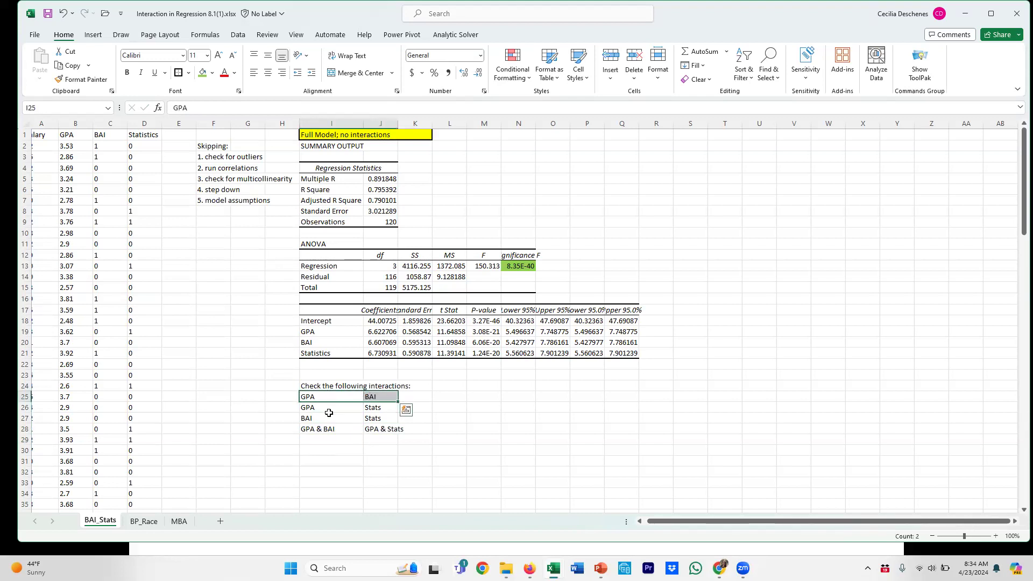
{"action": "left_click_drag", "start_coordinate": [323, 409], "coordinate": [375, 418]}
{"action": "left_click", "coordinate": [334, 437]}
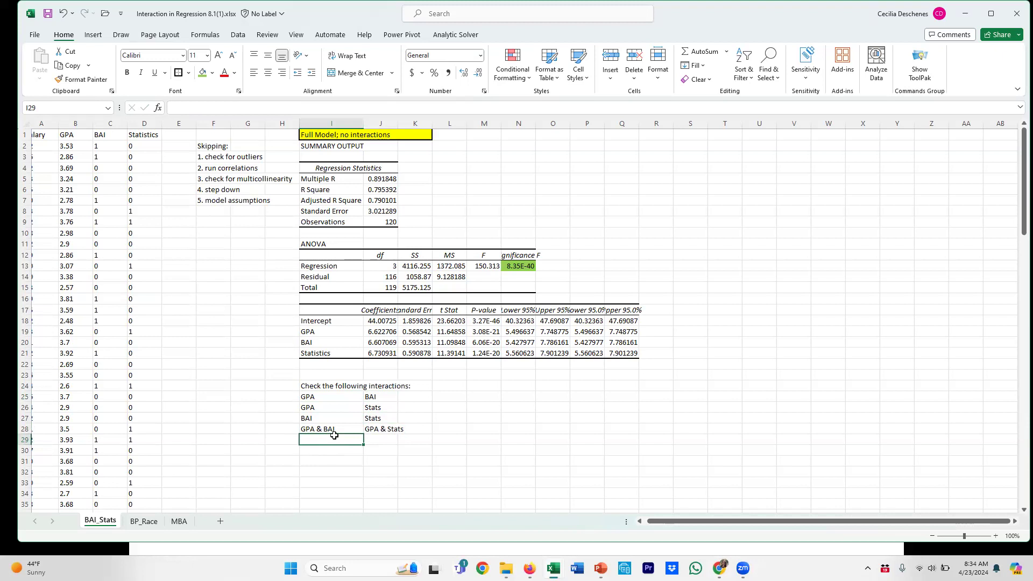
{"action": "left_click", "coordinate": [336, 430]}
{"action": "mouse_move", "coordinate": [357, 430]}
{"action": "left_mouse_down"}
{"action": "mouse_move", "coordinate": [371, 431]}
{"action": "mouse_move", "coordinate": [360, 430]}
{"action": "left_mouse_up"}
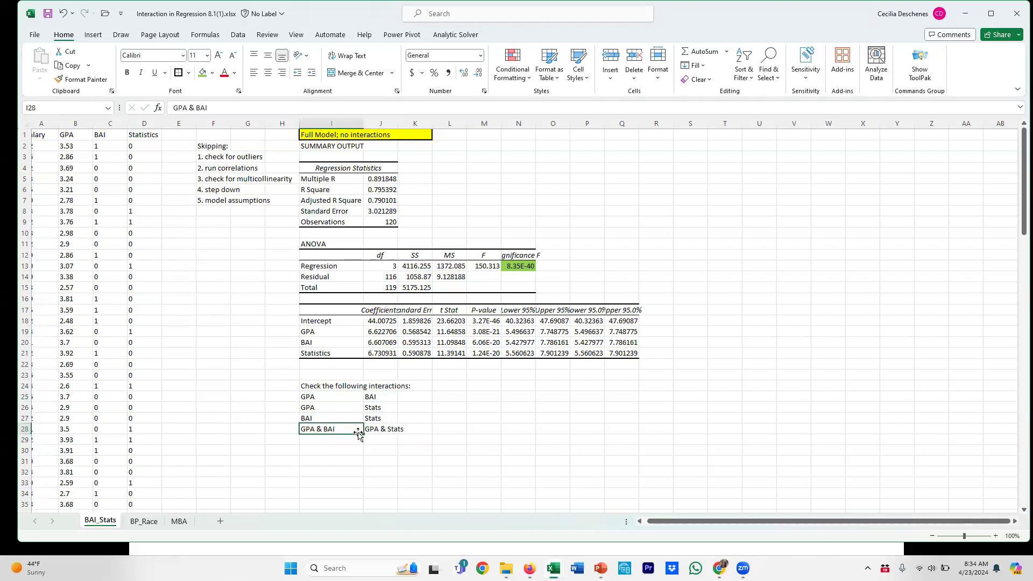
{"action": "key", "text": "ctrl+c"}
{"action": "left_click", "coordinate": [350, 440]}
{"action": "key", "text": "ctrl+v"}
{"action": "left_click", "coordinate": [382, 441]}
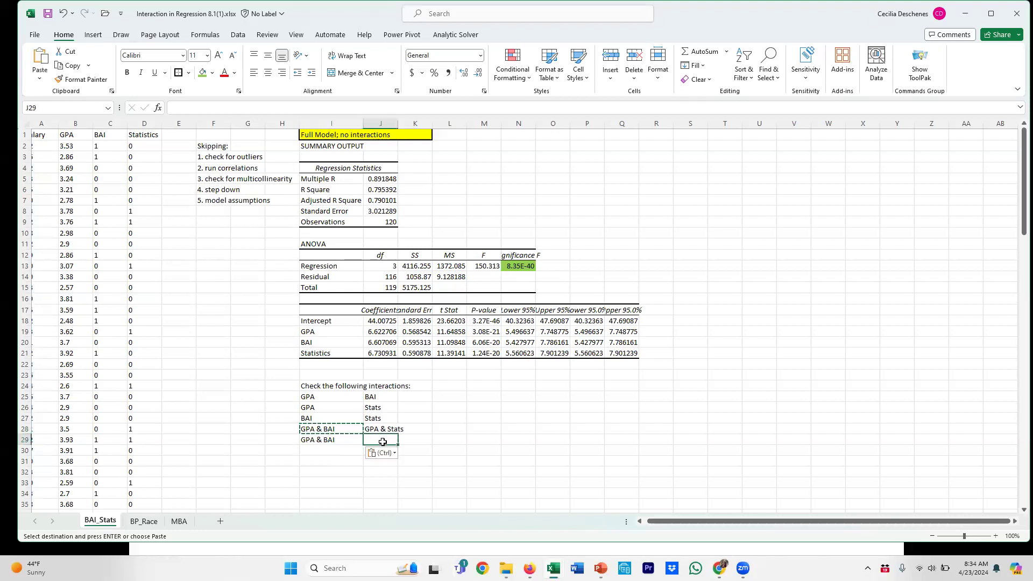
{"action": "double_click", "coordinate": [382, 442]}
{"action": "type", "text": "BAI & Stat"}
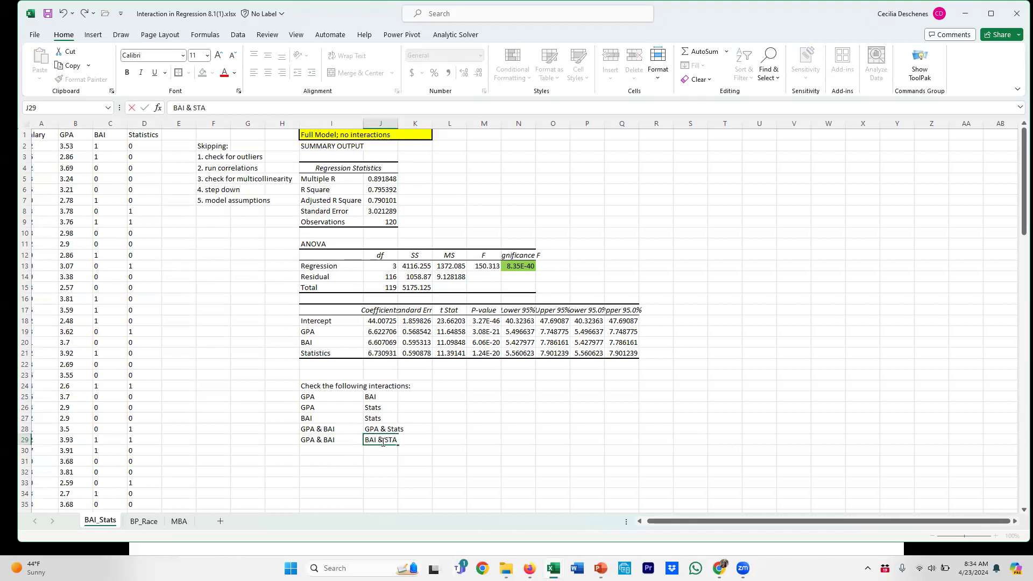
{"action": "type", "text": "s"}
{"action": "key", "text": "Return"}
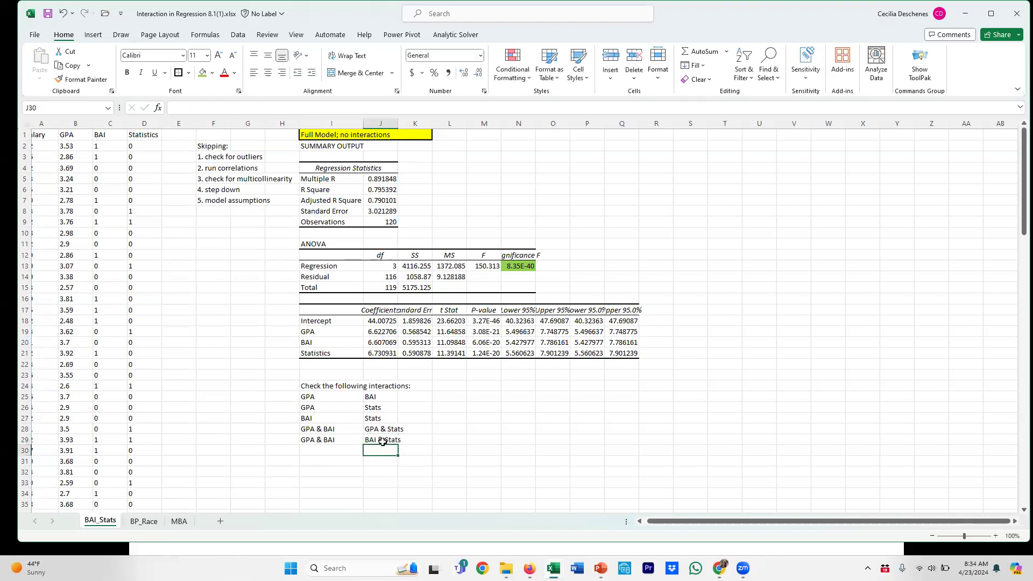
{"action": "left_click", "coordinate": [329, 407]}
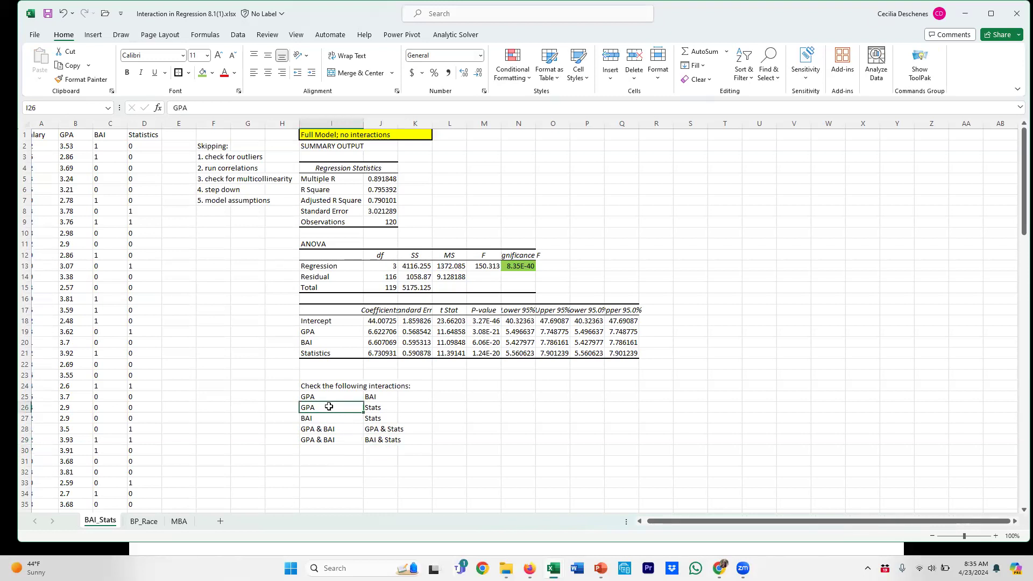
Enter "GPA & stats" in I30, below the existing combined interactions
{"action": "left_click", "coordinate": [323, 452]}
{"action": "type", "text": "GPA &"}
{"action": "key", "text": "Tab"}
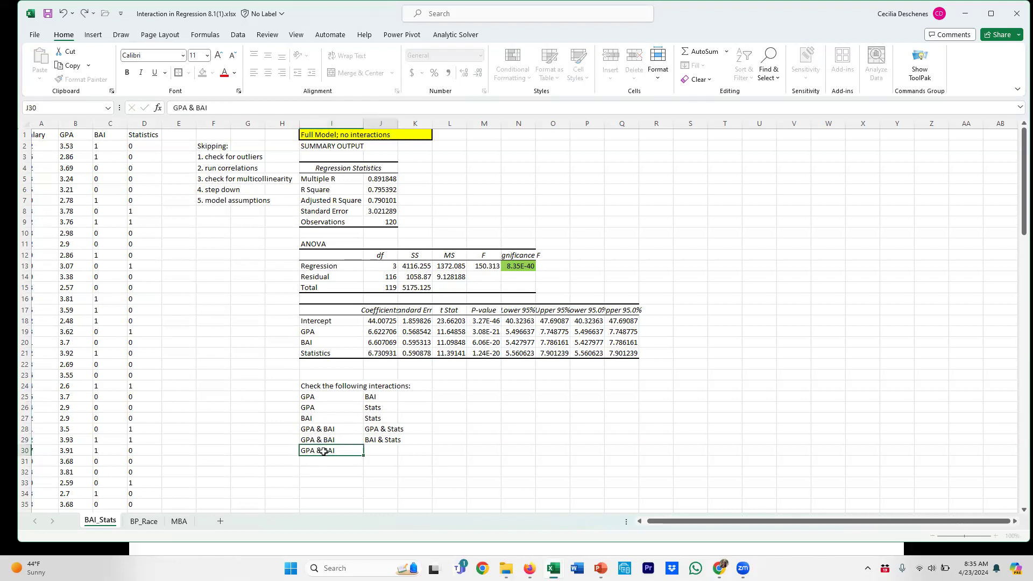
{"action": "left_click", "coordinate": [324, 452]}
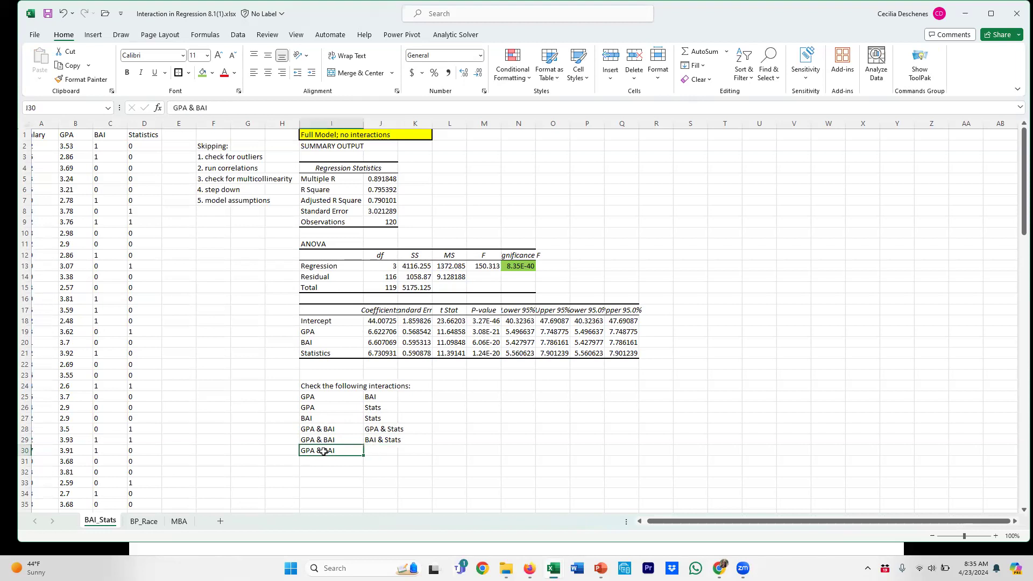
{"action": "left_click_drag", "start_coordinate": [211, 107], "coordinate": [197, 109]}
{"action": "type", "text": "sTA"}
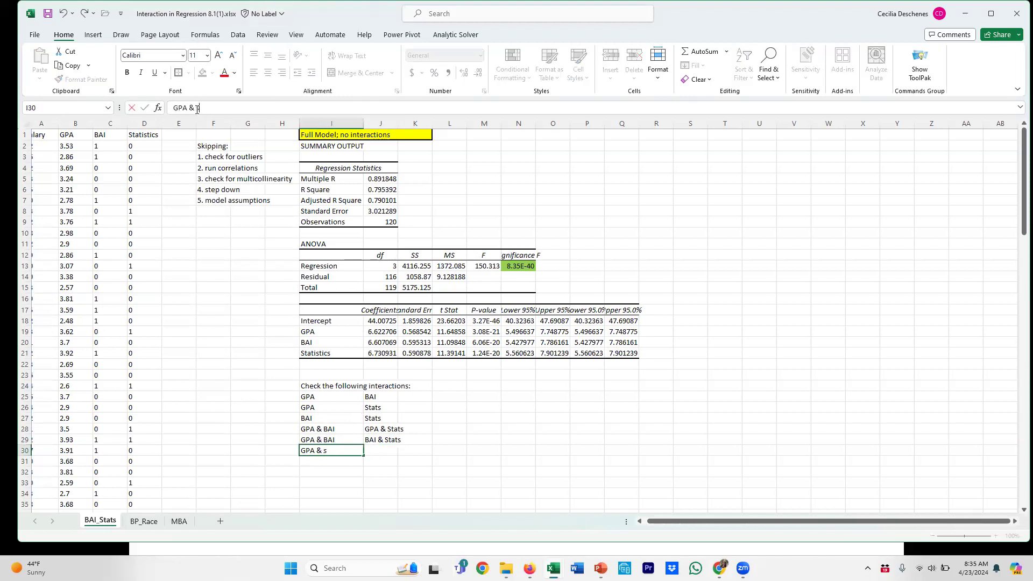
{"action": "key", "text": "BackSpace"}
{"action": "key", "text": "BackSpace"}
{"action": "type", "text": "tats"}
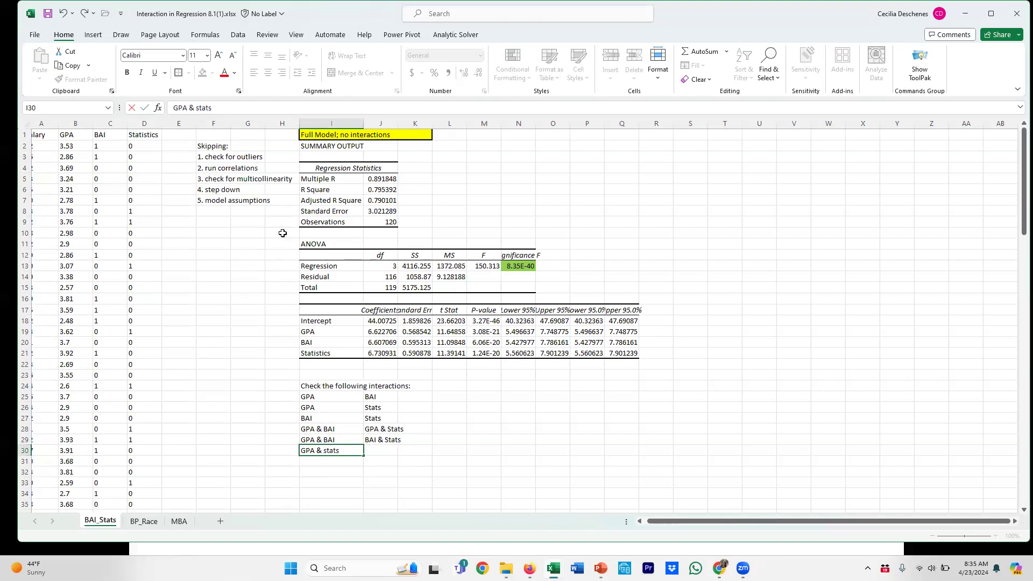
Check the pairs listed in rows 26 and 27, and enter "BAI & Stats" in J30
{"action": "left_click", "coordinate": [383, 450]}
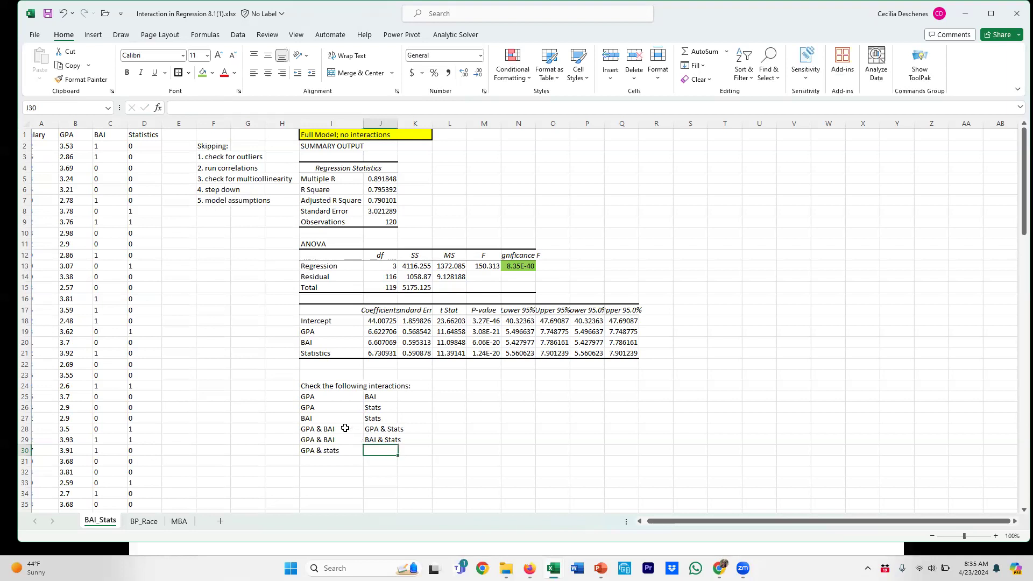
{"action": "left_click", "coordinate": [347, 407]}
{"action": "left_click_drag", "start_coordinate": [347, 407], "coordinate": [370, 417]}
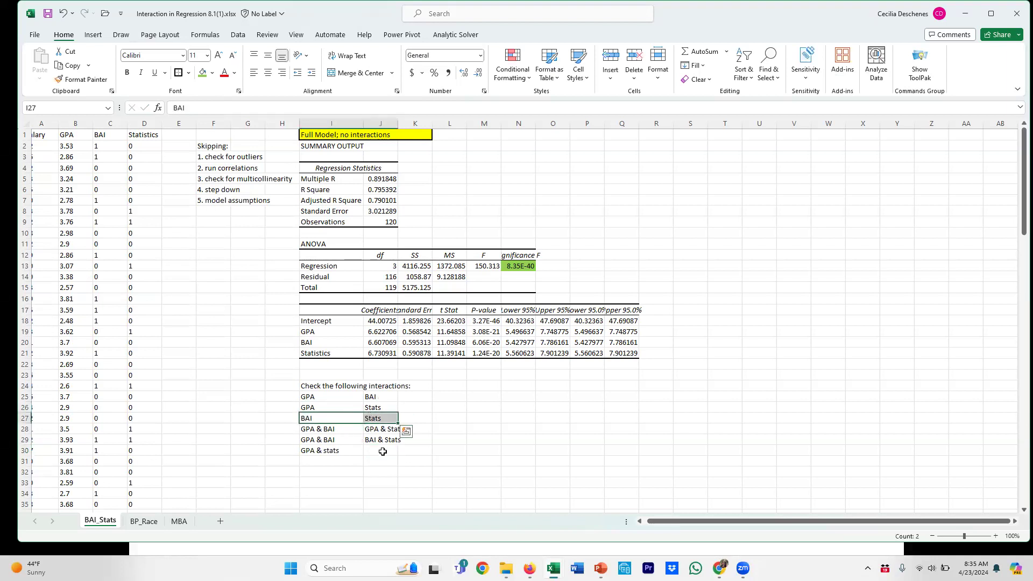
{"action": "left_click", "coordinate": [382, 452]}
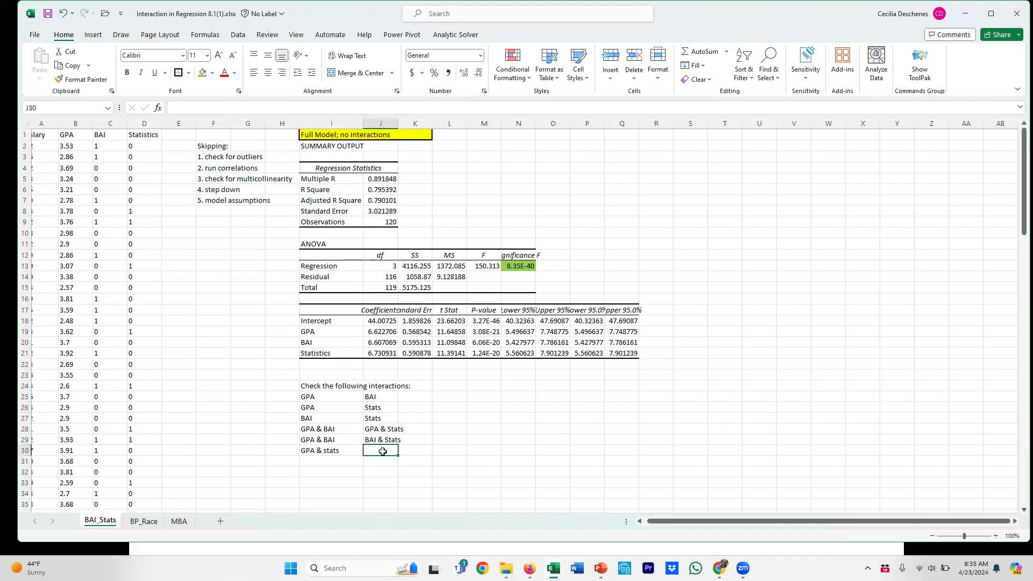
{"action": "type", "text": "BAI & Stats"}
{"action": "key", "text": "Tab"}
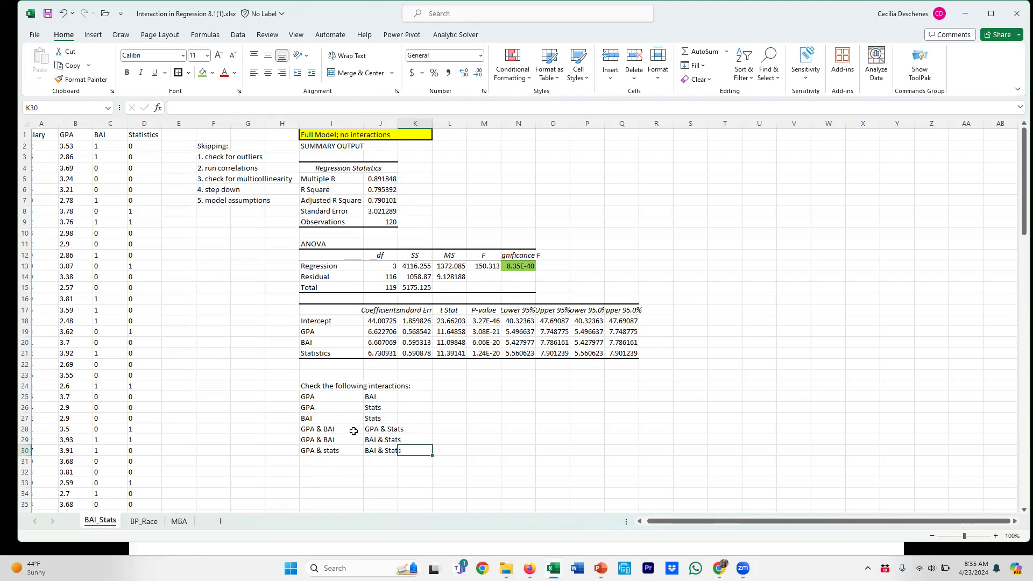
Copy "GPA & BAI" from I28 into I25, change it to "GPA* BAI", and clear J25
{"action": "left_click", "coordinate": [334, 429]}
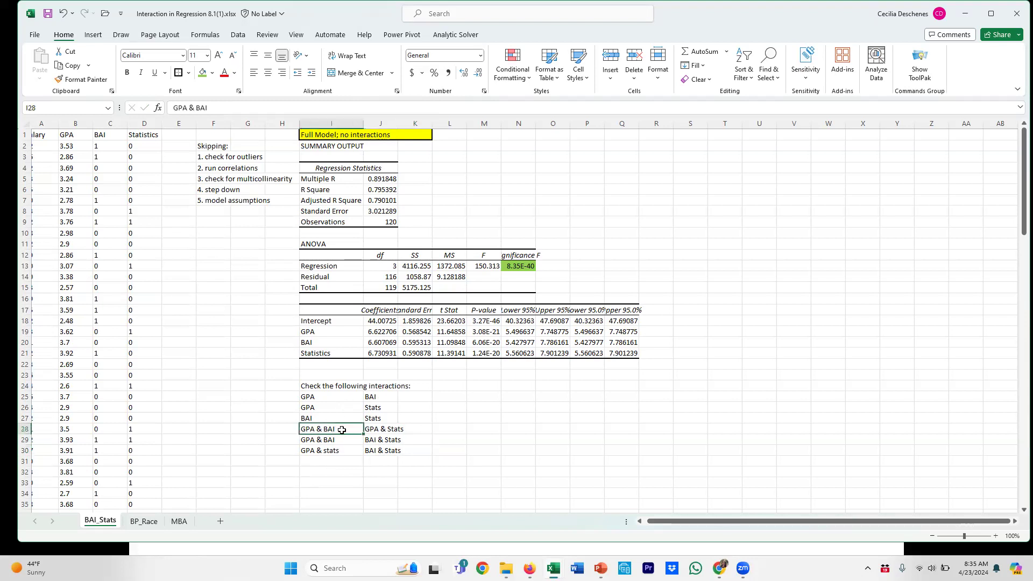
{"action": "key", "text": "ctrl+c"}
{"action": "left_click", "coordinate": [328, 396]}
{"action": "key", "text": "ctrl+v"}
{"action": "key", "text": "Escape"}
{"action": "double_click", "coordinate": [189, 108]}
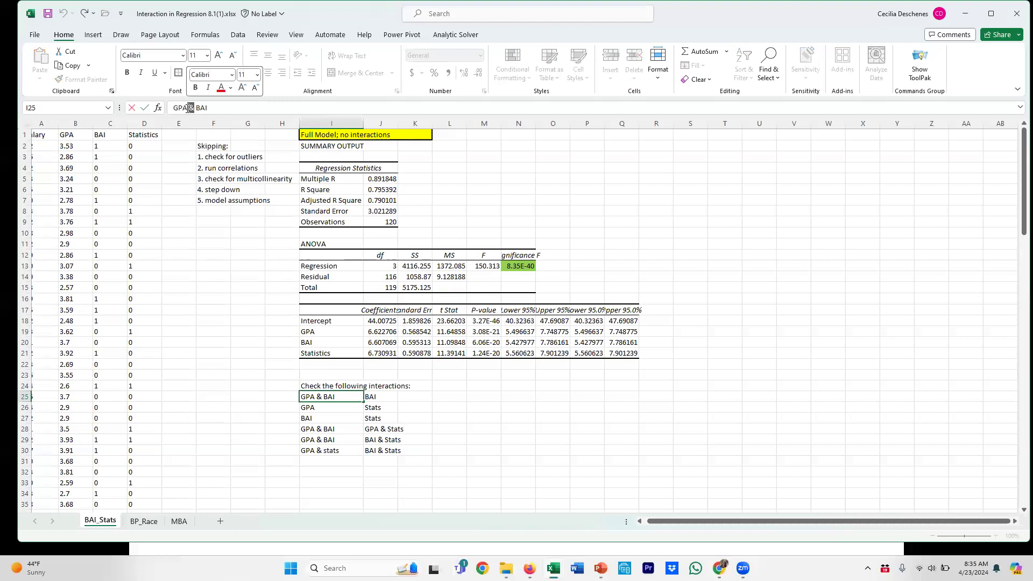
{"action": "type", "text": "*"}
{"action": "key", "text": "Tab"}
{"action": "key", "text": "Delete"}
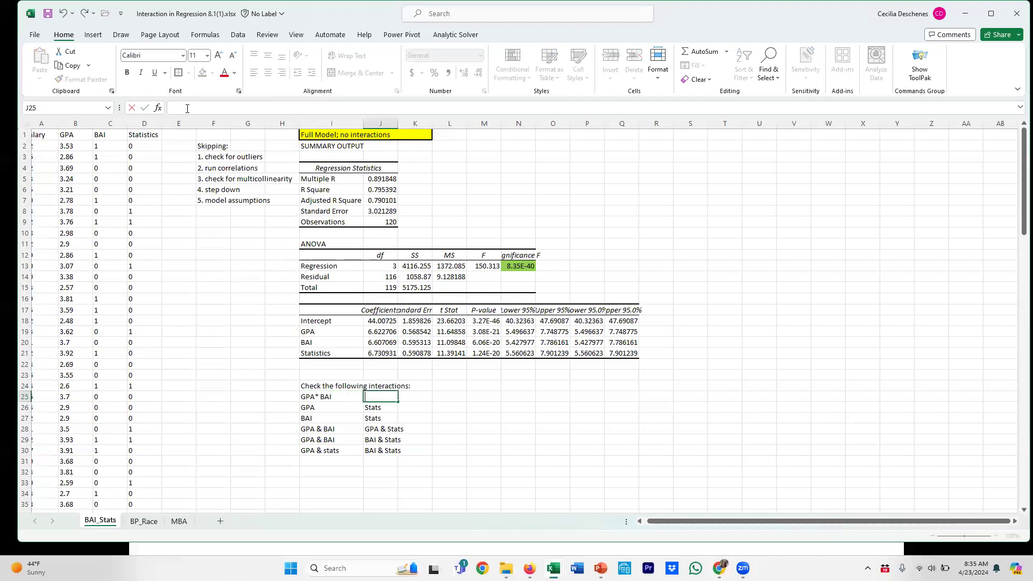
{"action": "key", "text": "Return"}
Change the second interaction in I26 to "GPA*Stats"
{"action": "key", "text": "Left"}
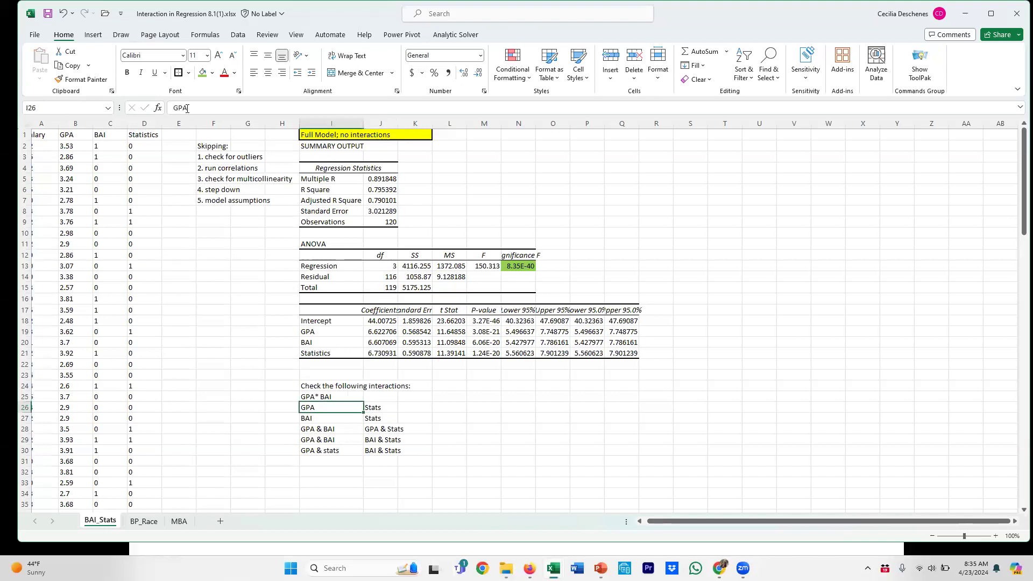
{"action": "left_click", "coordinate": [187, 109]}
{"action": "type", "text": "*sTA"}
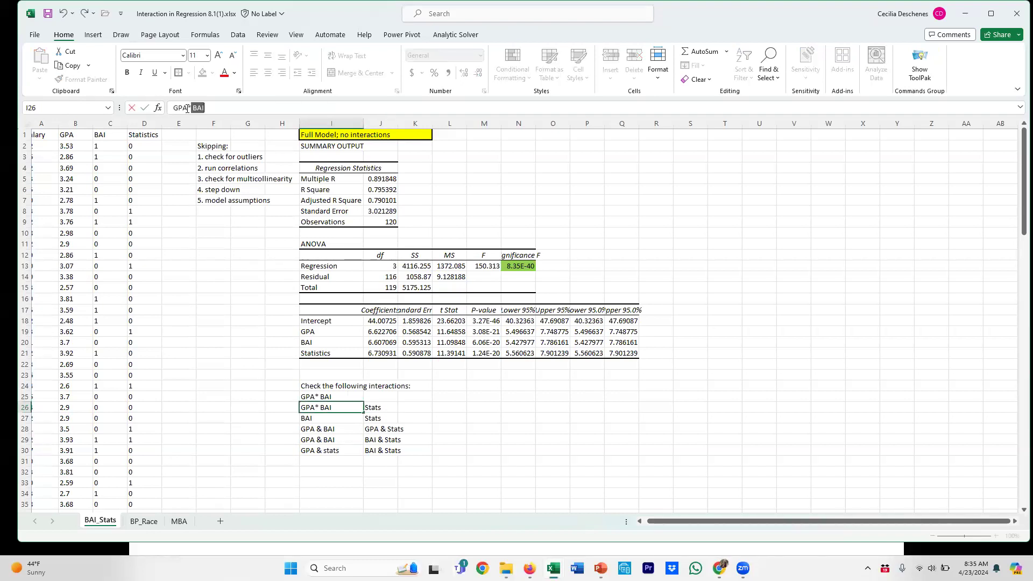
{"action": "key", "text": "BackSpace"}
{"action": "key", "text": "BackSpace"}
{"action": "type", "text": "Stats"}
{"action": "key", "text": "Return"}
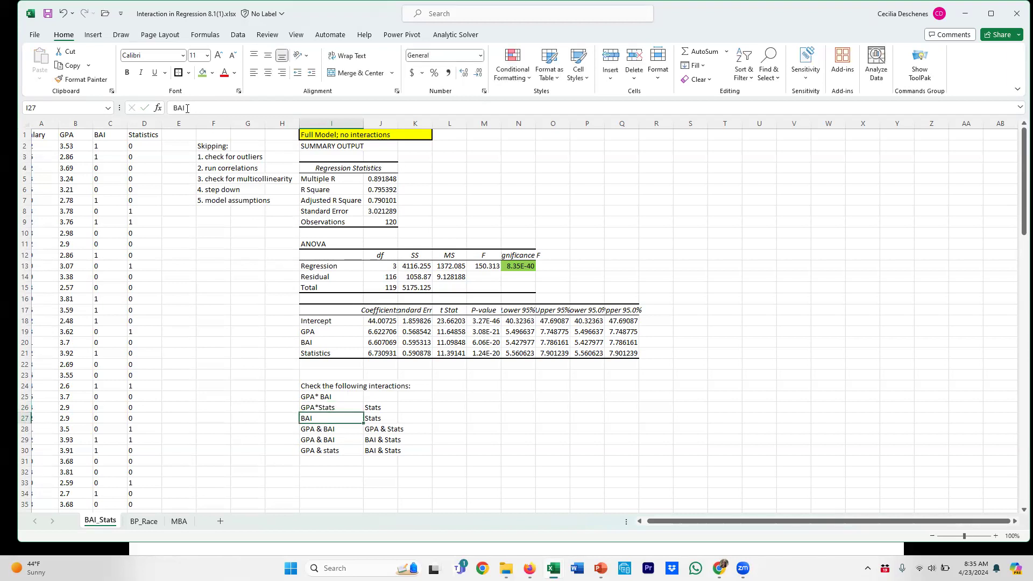
Change the third interaction in I27 to "BAI*Stats"
{"action": "left_click", "coordinate": [187, 108]}
{"action": "type", "text": "*Stats"}
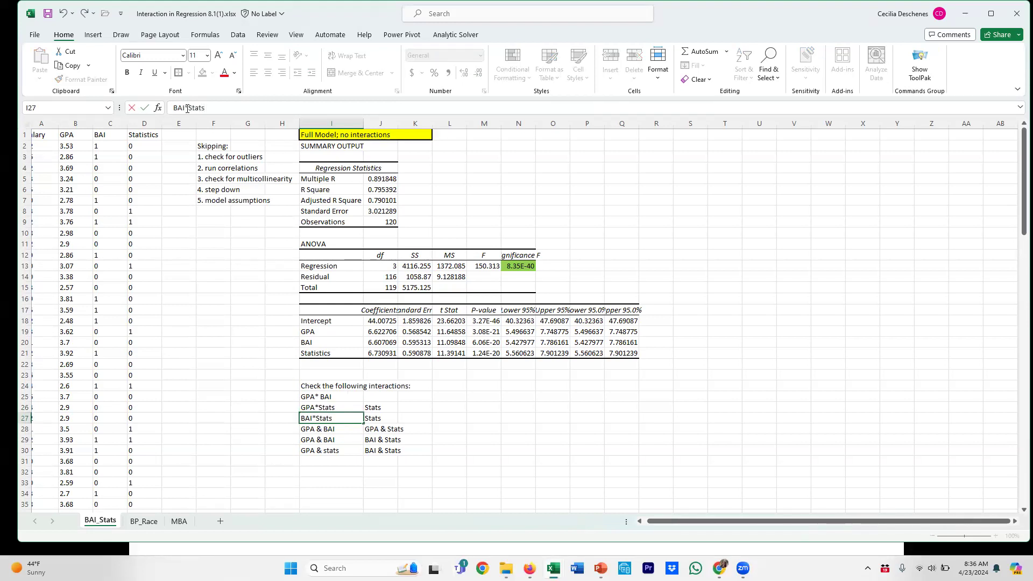
{"action": "key", "text": "Return"}
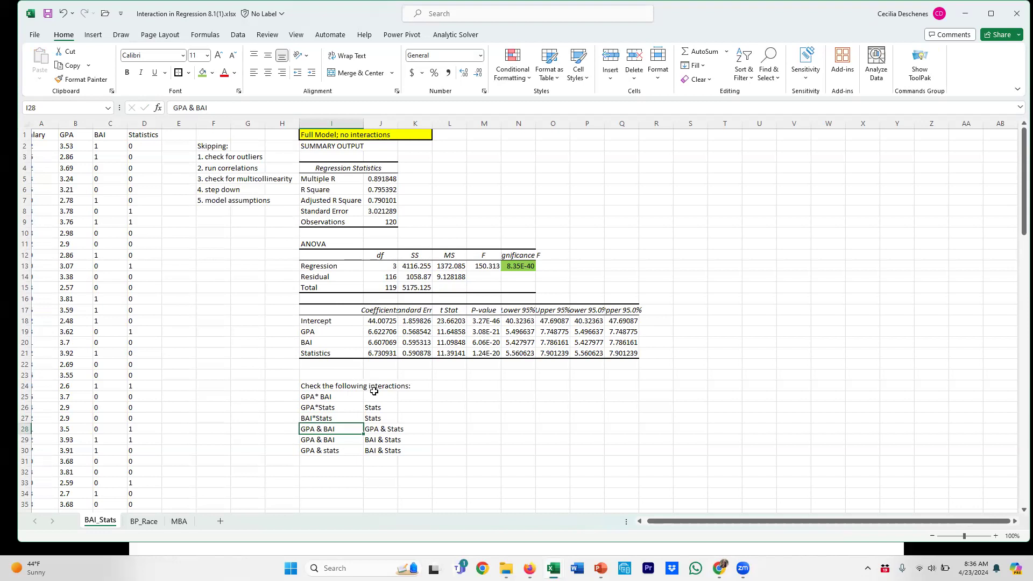
Clear the contents of the leftover "Stats" cells J26:J27
{"action": "left_click_drag", "start_coordinate": [377, 408], "coordinate": [377, 416]}
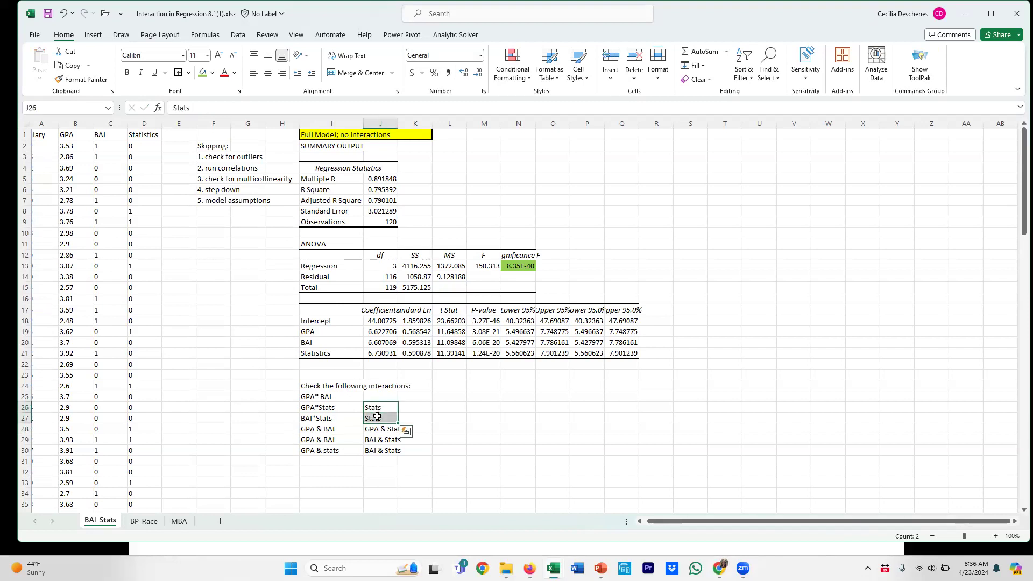
{"action": "right_click", "coordinate": [377, 416]}
{"action": "left_click", "coordinate": [410, 234]}
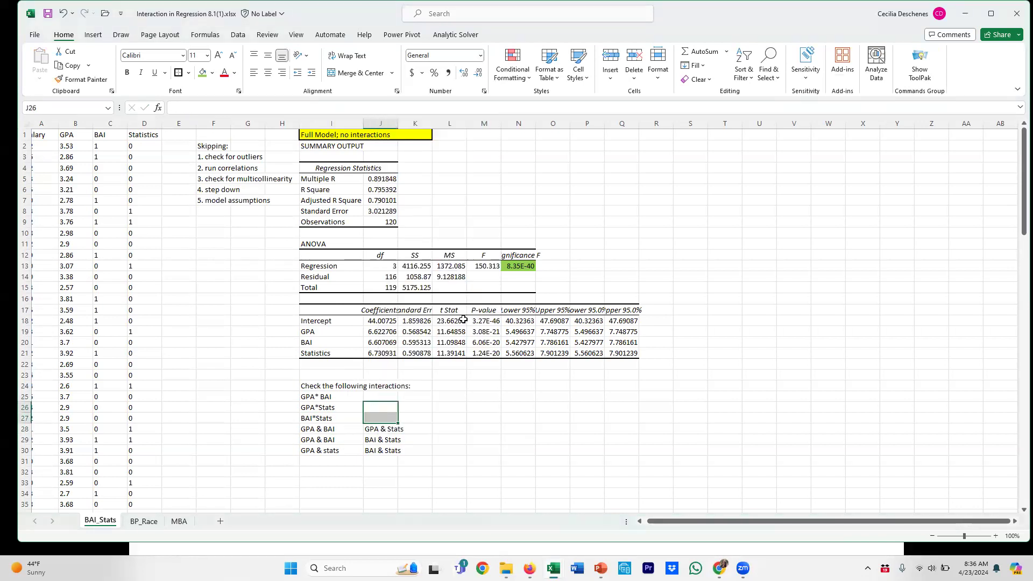
{"action": "left_click", "coordinate": [451, 451]}
Replace every "&" with "*" in the combined interactions in I28:J31
{"action": "left_click_drag", "start_coordinate": [331, 430], "coordinate": [392, 460]}
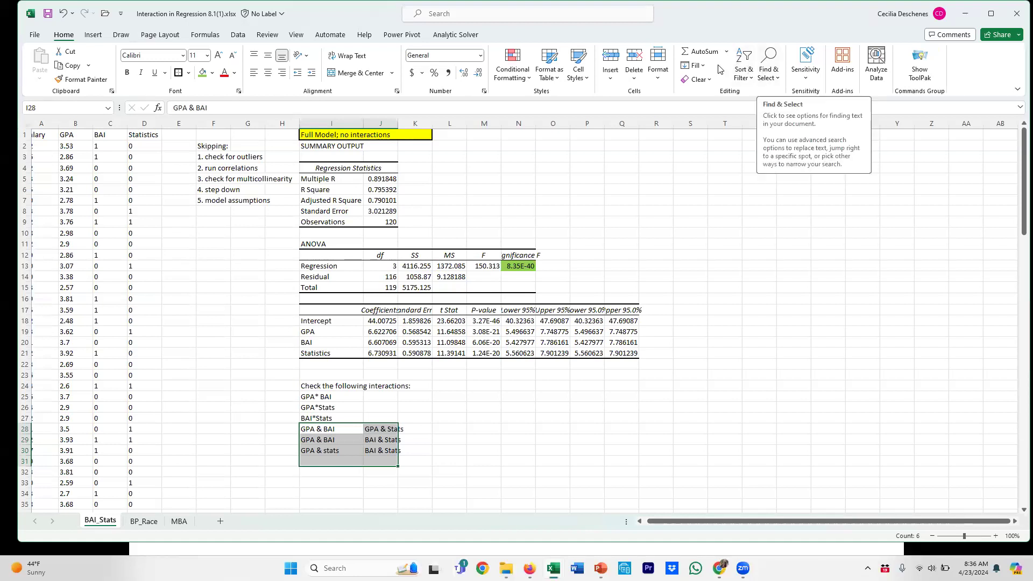
{"action": "left_click", "coordinate": [780, 81]}
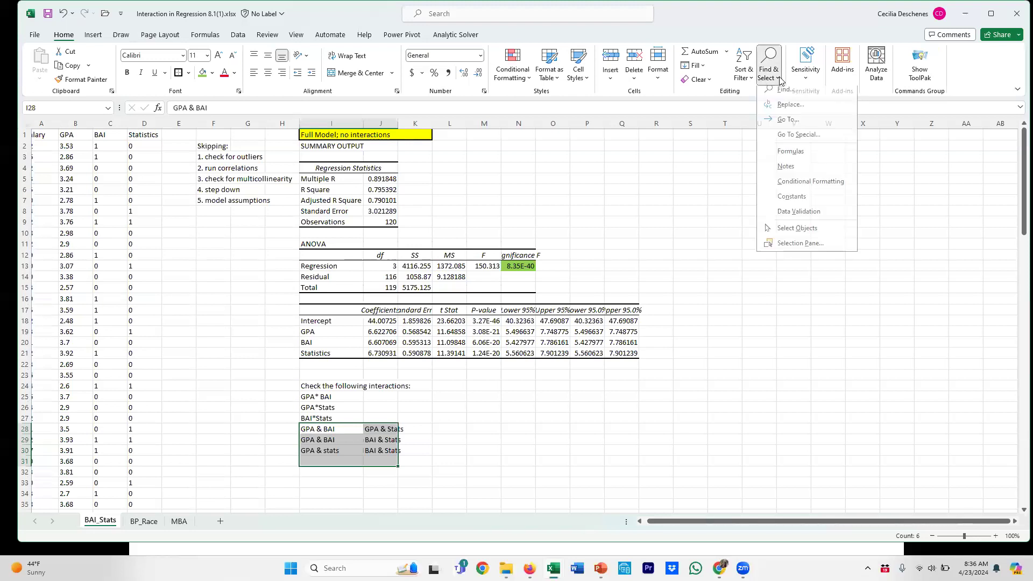
{"action": "left_click", "coordinate": [786, 109]}
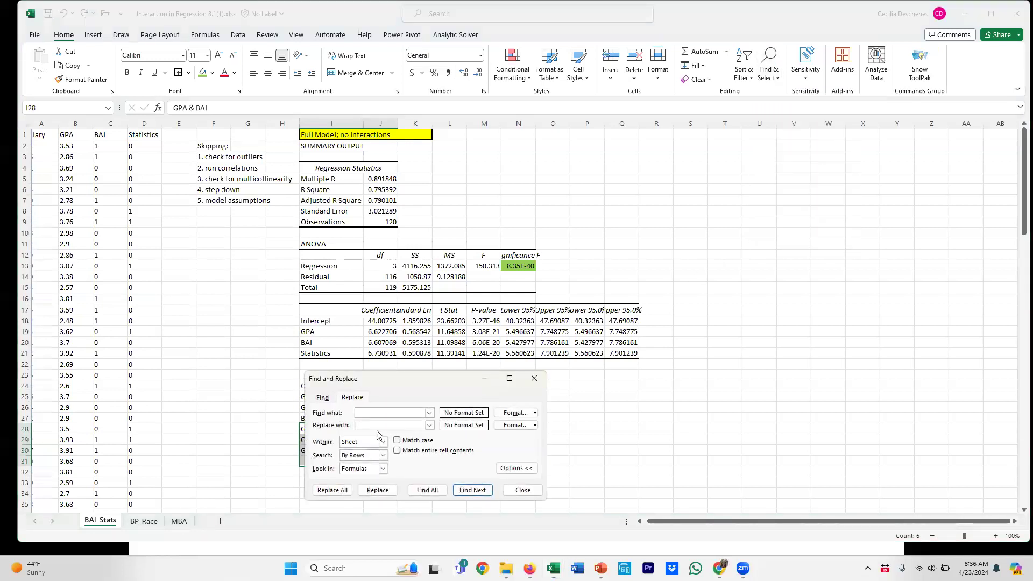
{"action": "type", "text": "&"}
{"action": "left_click", "coordinate": [340, 491]}
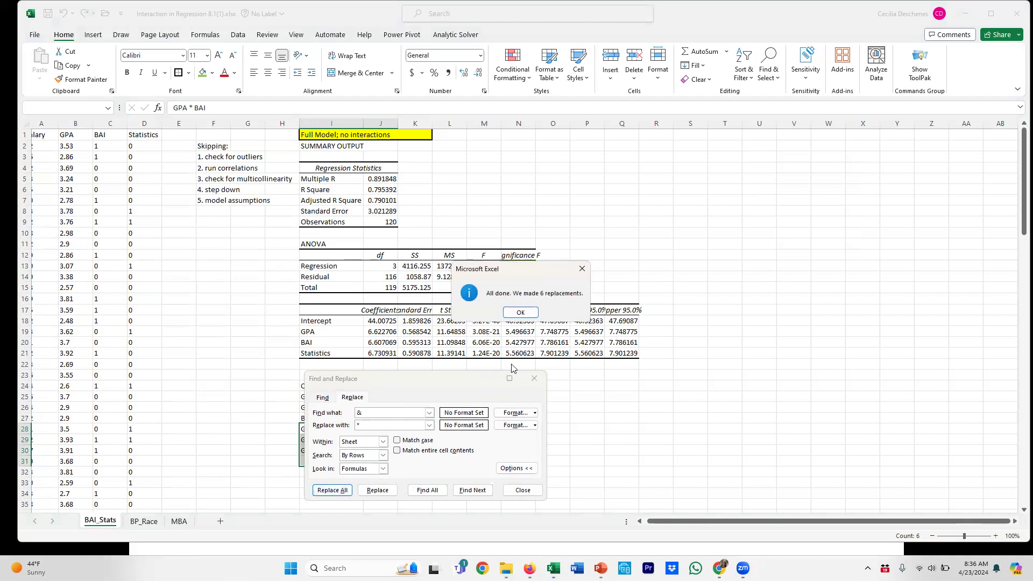
{"action": "left_click", "coordinate": [525, 314]}
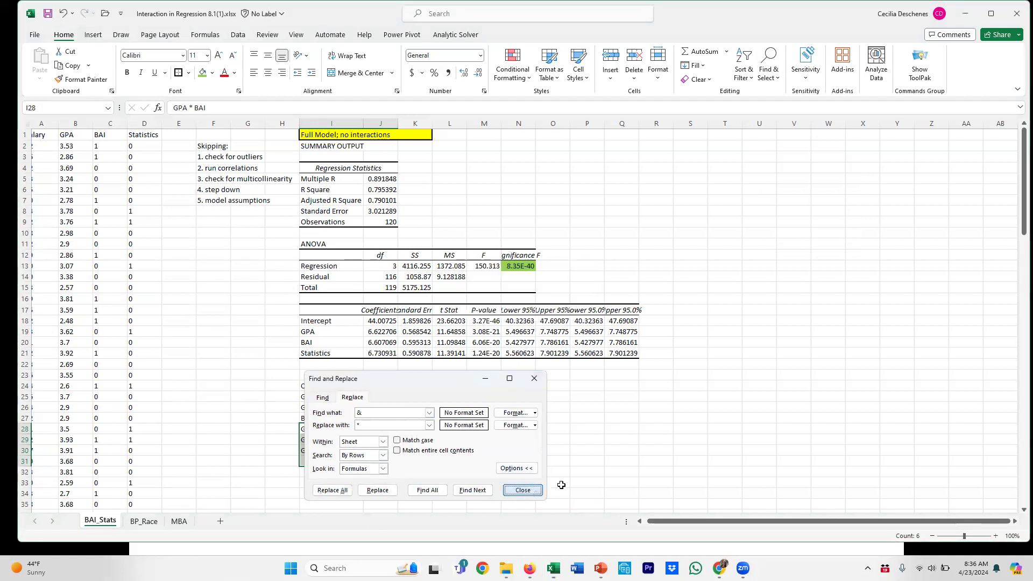
{"action": "left_click", "coordinate": [522, 490]}
{"action": "left_click", "coordinate": [562, 480]}
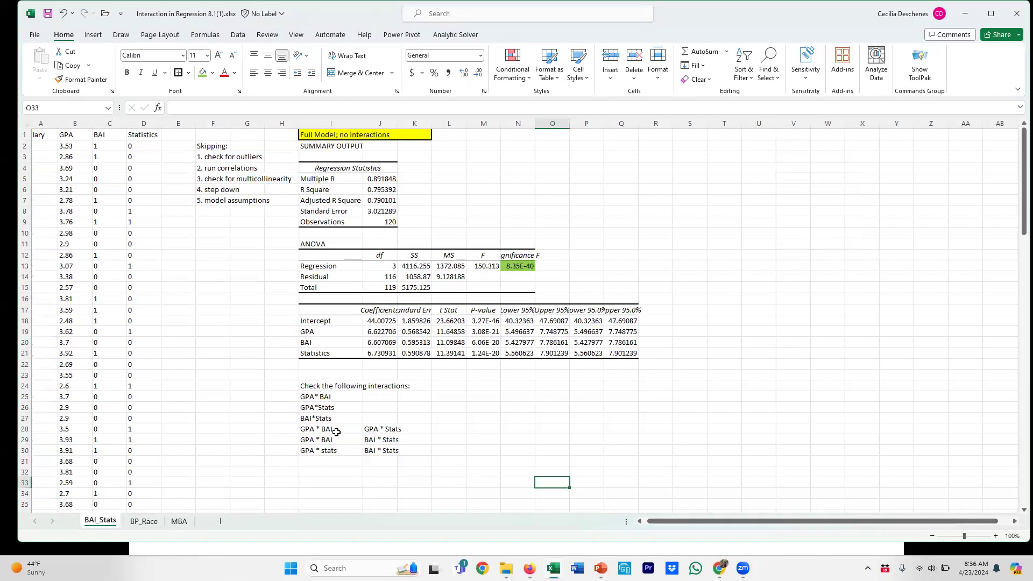
Highlight the BAI*Stats interaction in I27 with a yellow fill
{"action": "left_click", "coordinate": [325, 419]}
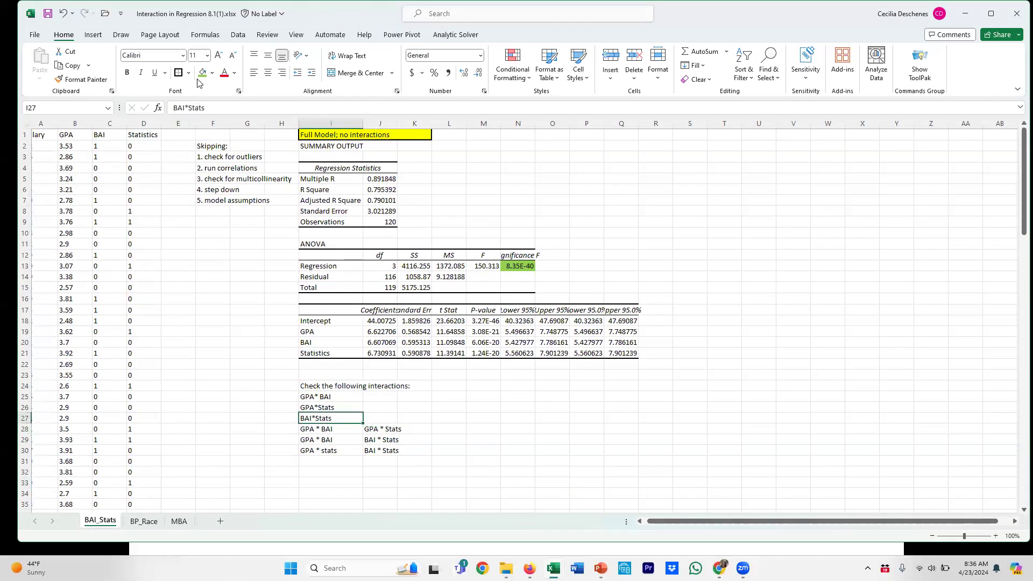
{"action": "left_click", "coordinate": [213, 73]}
{"action": "left_click", "coordinate": [226, 174]}
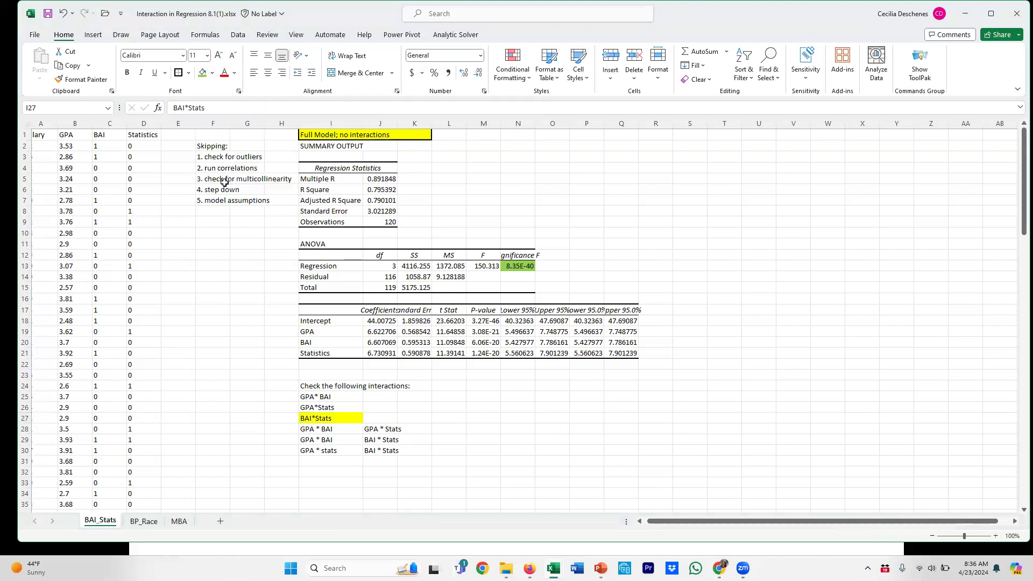
{"action": "left_click", "coordinate": [507, 428]}
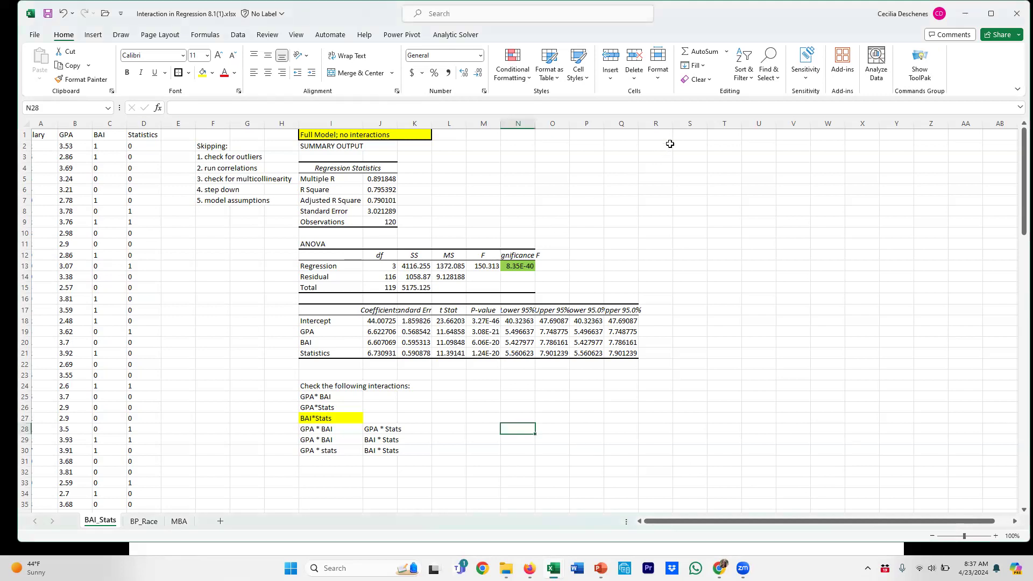
Enter the heading "Interaction of BAI*Stats" in S1, beside the full model output
{"action": "left_click", "coordinate": [693, 135]}
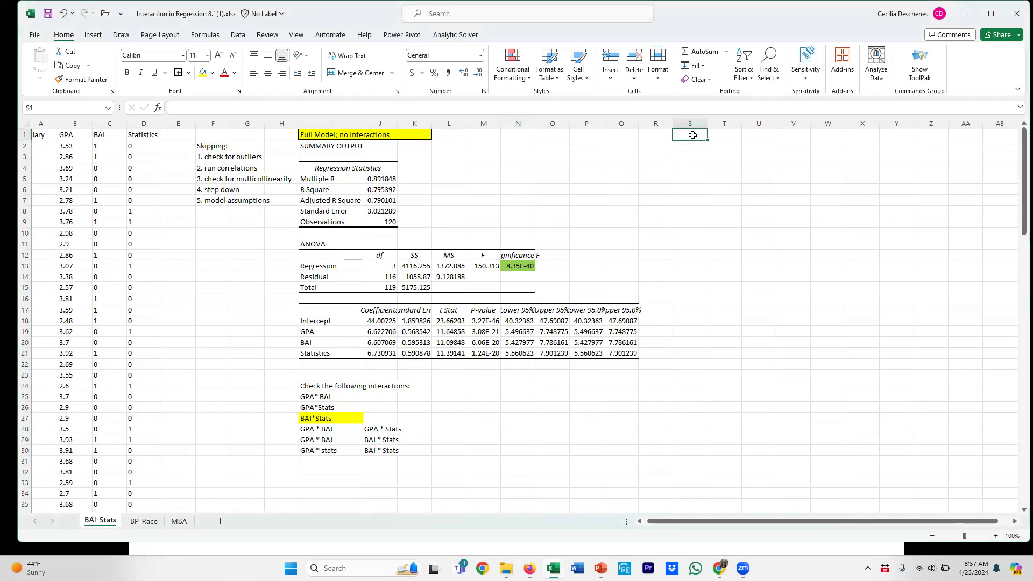
{"action": "type", "text": "Inter"}
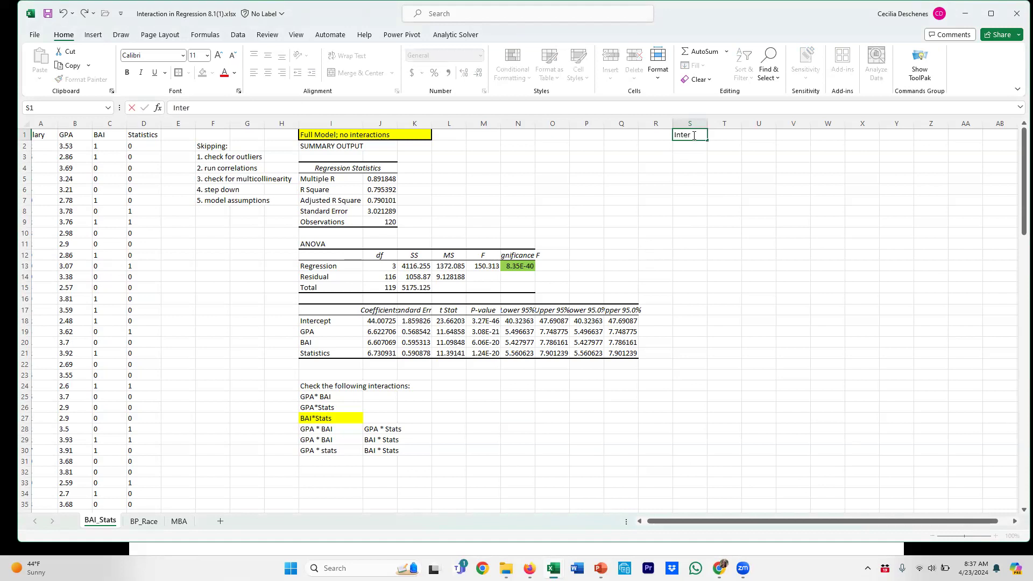
{"action": "type", "text": "action of B"}
{"action": "type", "text": "PA"}
{"action": "key", "text": "BackSpace"}
{"action": "key", "text": "BackSpace"}
{"action": "key", "text": "BackSpace"}
{"action": "key", "text": "Return"}
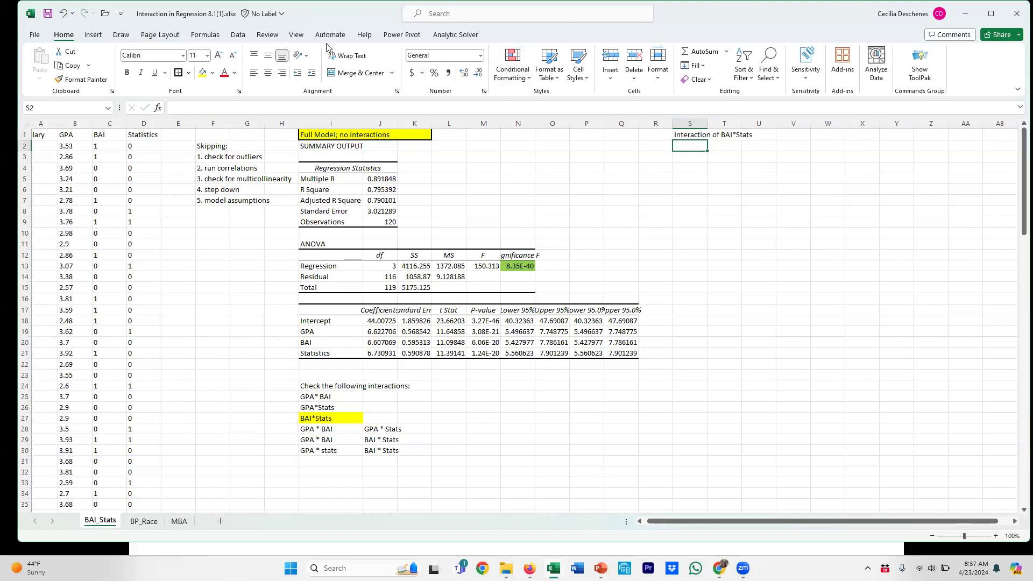
Insert a new column E after Statistics and give it the header "BAI*Stats" in E1
{"action": "left_click", "coordinate": [172, 121]}
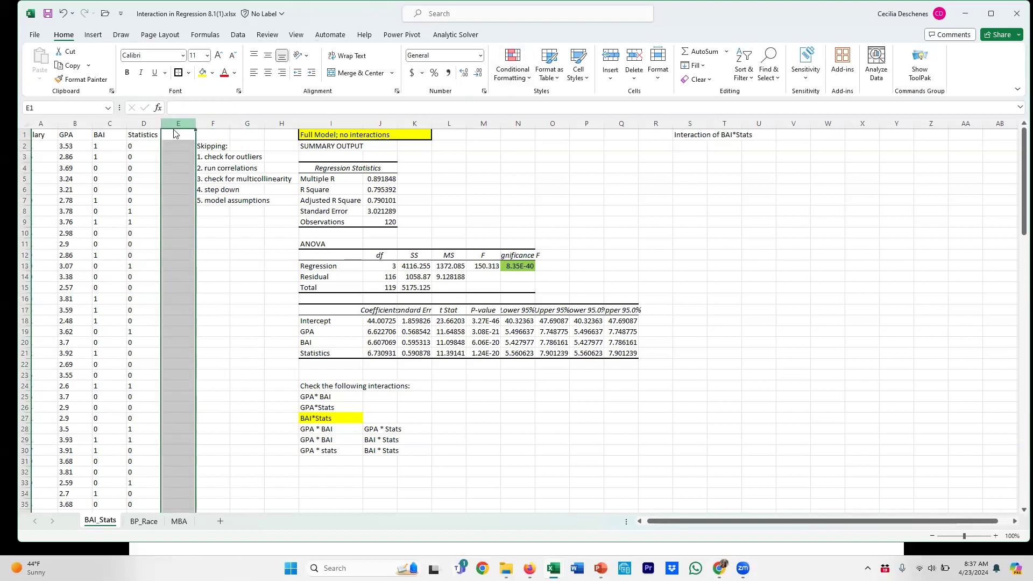
{"action": "right_click", "coordinate": [174, 134]}
{"action": "left_click", "coordinate": [186, 229]}
{"action": "left_click", "coordinate": [181, 136]}
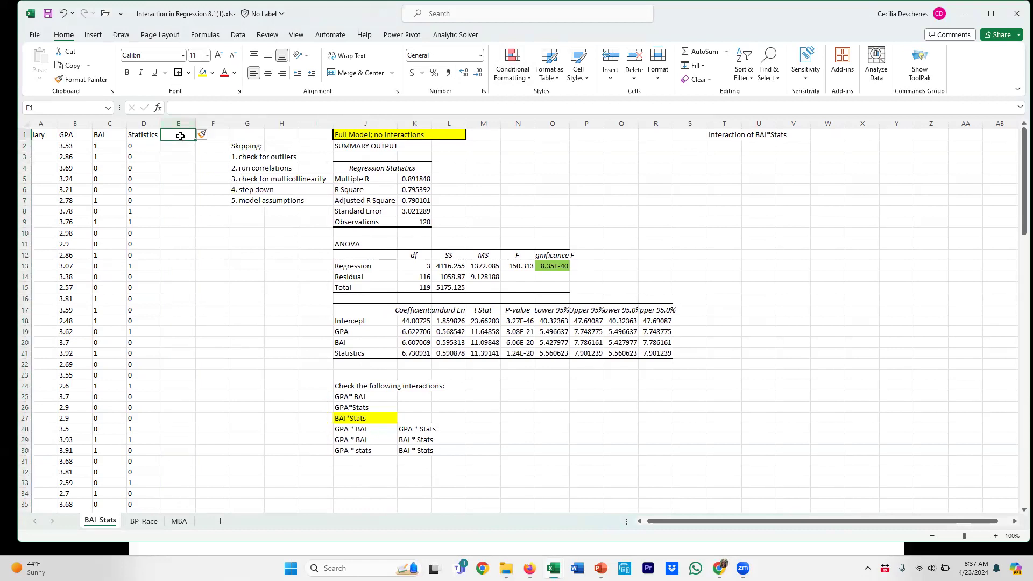
{"action": "type", "text": "B"}
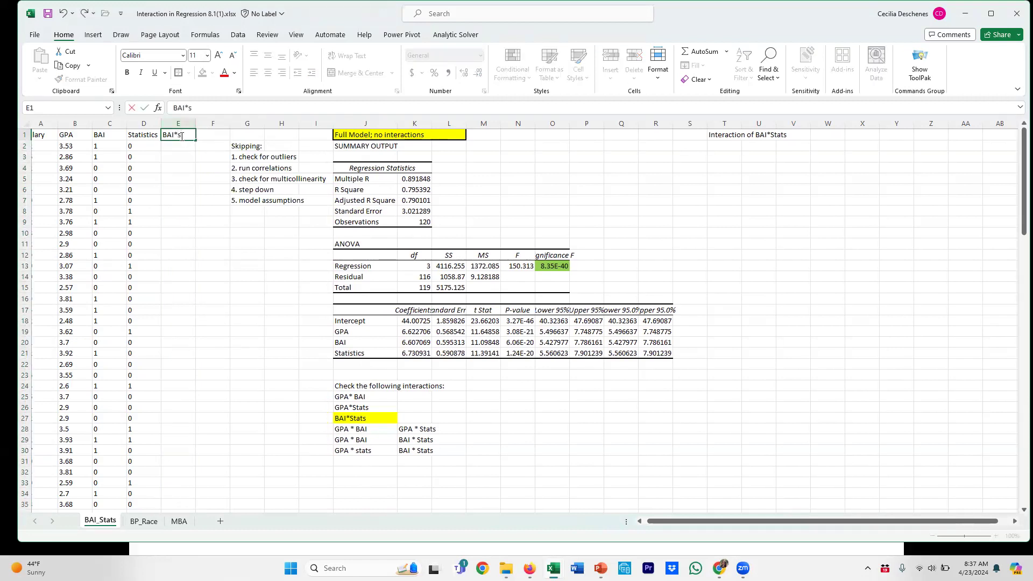
{"action": "type", "text": "AI*Stats"}
{"action": "key", "text": "Return"}
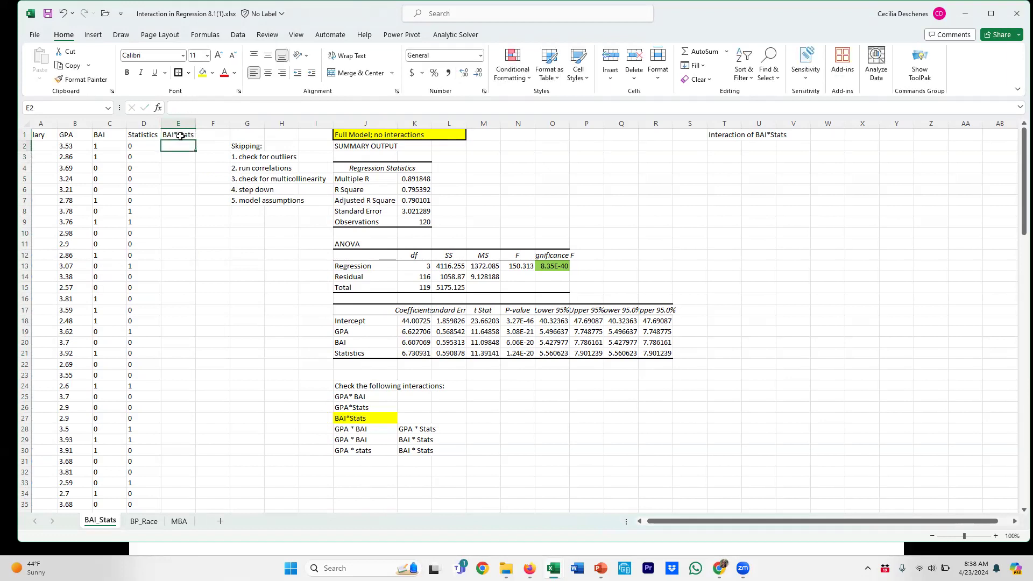
Calculate BAI times Statistics in E2 with =C2*D2 and fill the formula down the BAI*Stats column
{"action": "type", "text": "="}
{"action": "key", "text": "Left"}
{"action": "key", "text": "Left"}
{"action": "key", "text": "Left"}
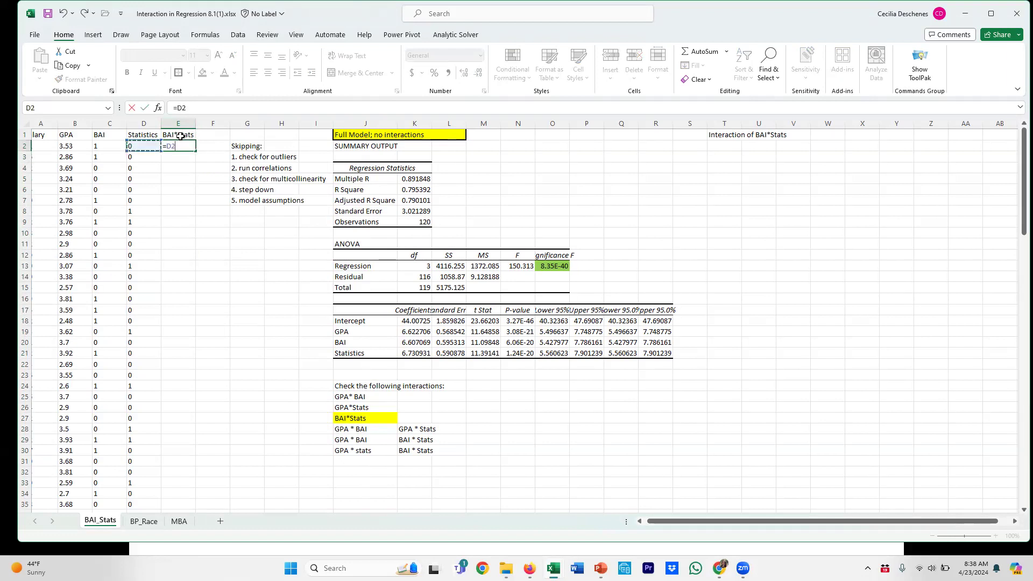
{"action": "key", "text": "Right"}
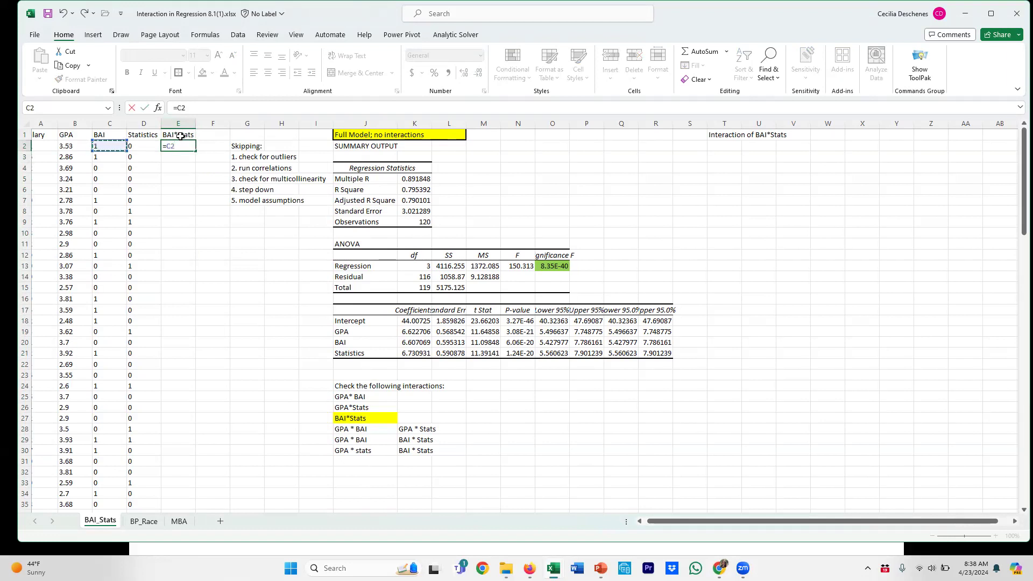
{"action": "type", "text": "*"}
{"action": "key", "text": "Right"}
{"action": "key", "text": "Return"}
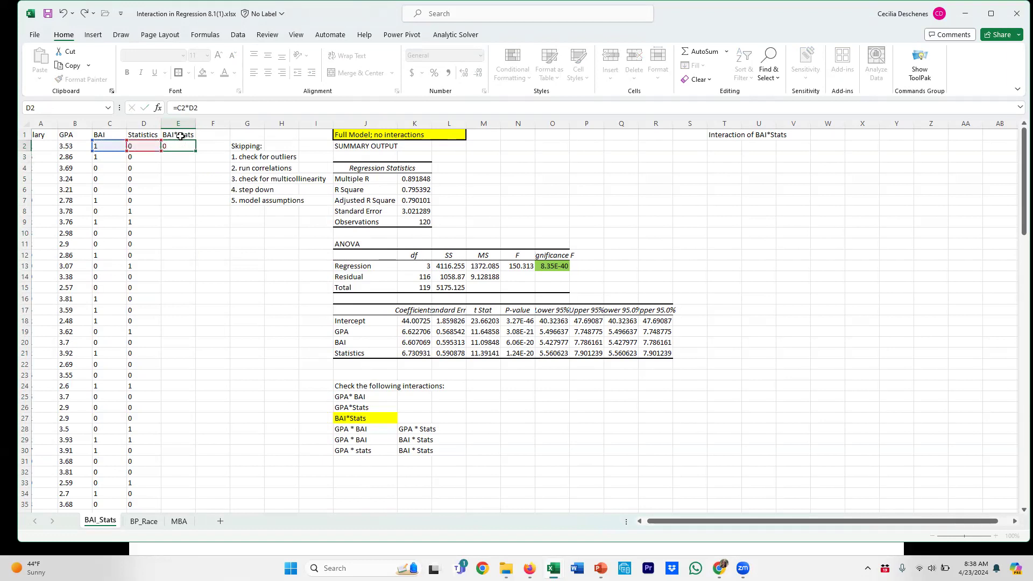
{"action": "left_click", "coordinate": [182, 146]}
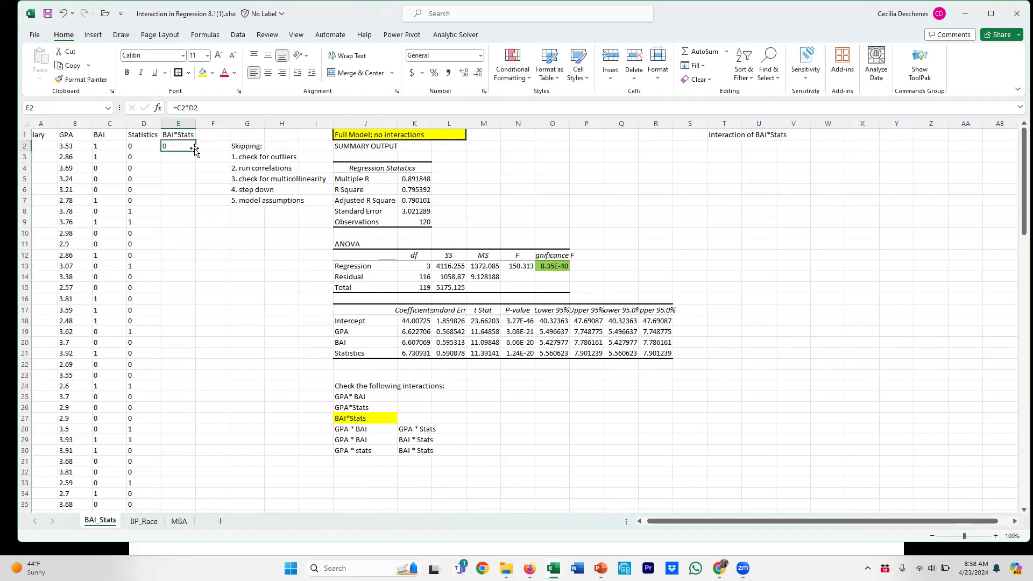
{"action": "double_click", "coordinate": [196, 151]}
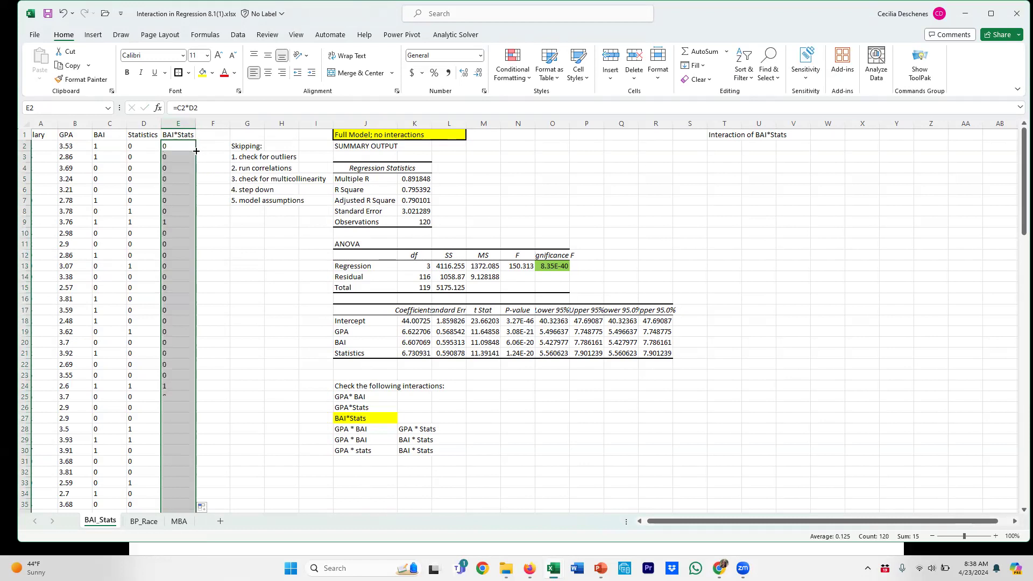
Start a Regression from the data analysis tools and set its X range to B1:E121, including the BAI*Stats column
{"action": "left_click", "coordinate": [237, 34]}
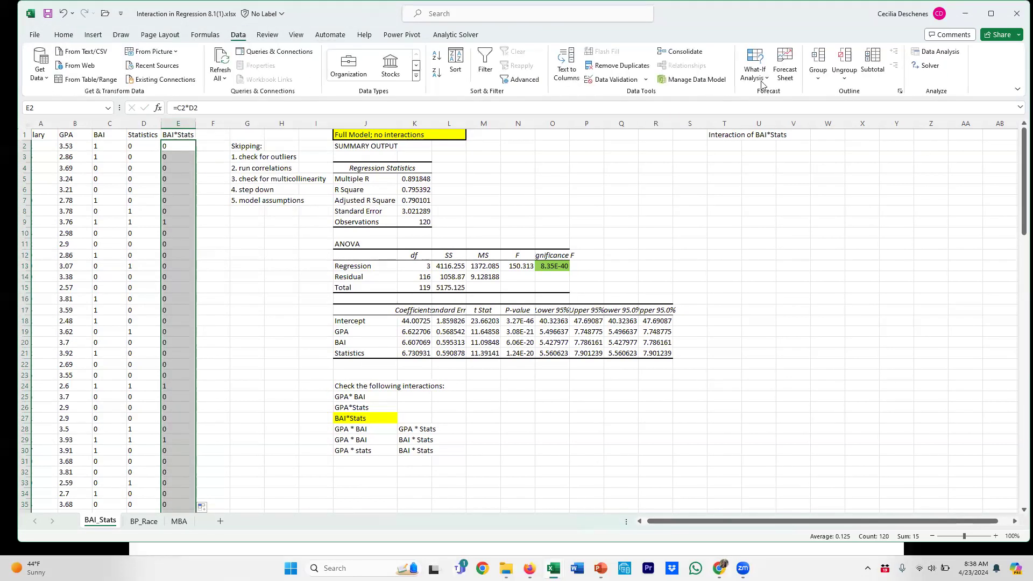
{"action": "left_click", "coordinate": [936, 52]}
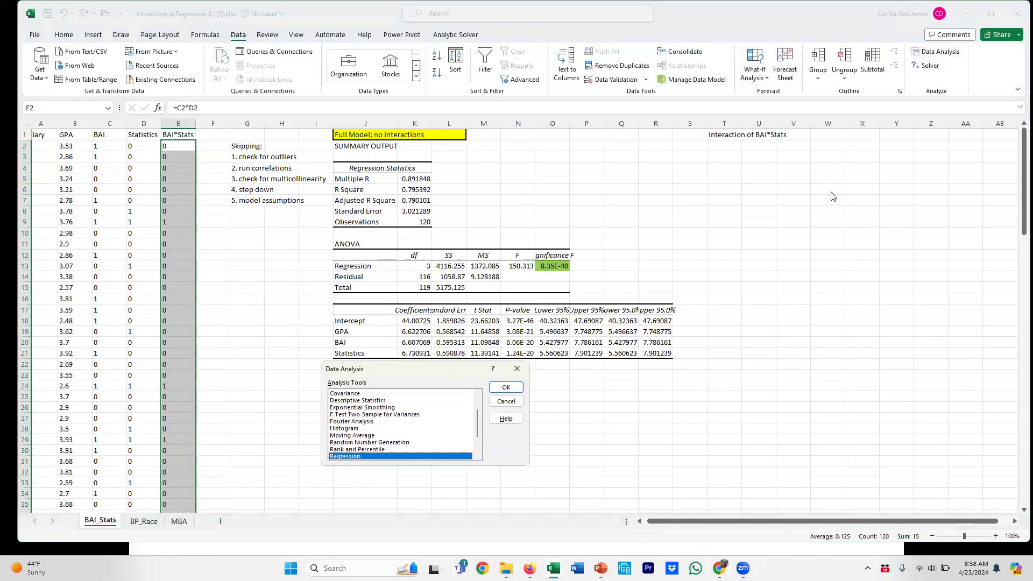
{"action": "left_click", "coordinate": [505, 388]}
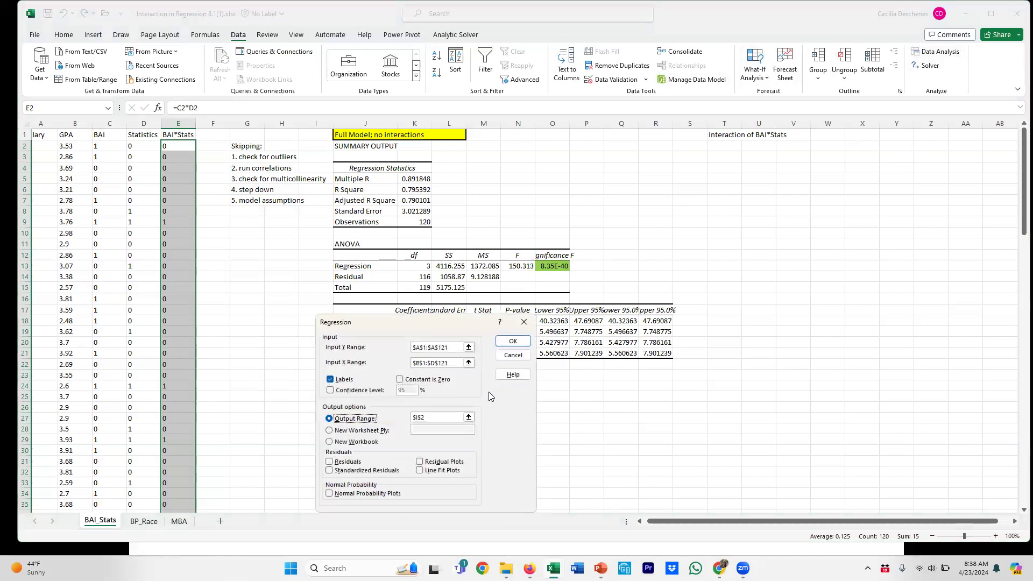
{"action": "left_click", "coordinate": [456, 348]}
{"action": "left_click", "coordinate": [456, 366]}
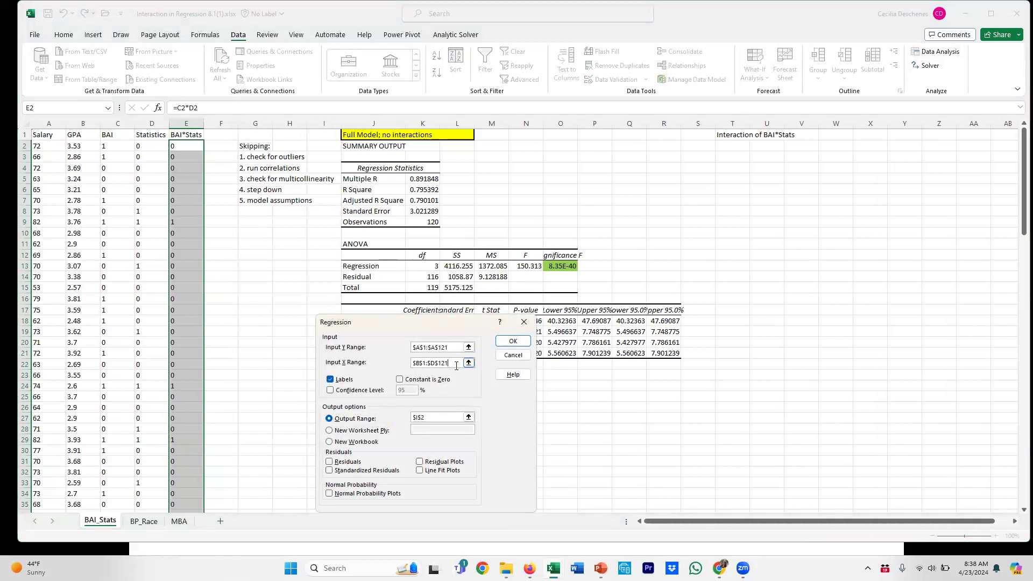
{"action": "double_click", "coordinate": [408, 366]}
{"action": "key", "text": "BackSpace"}
{"action": "left_click_drag", "start_coordinate": [78, 135], "coordinate": [171, 139]}
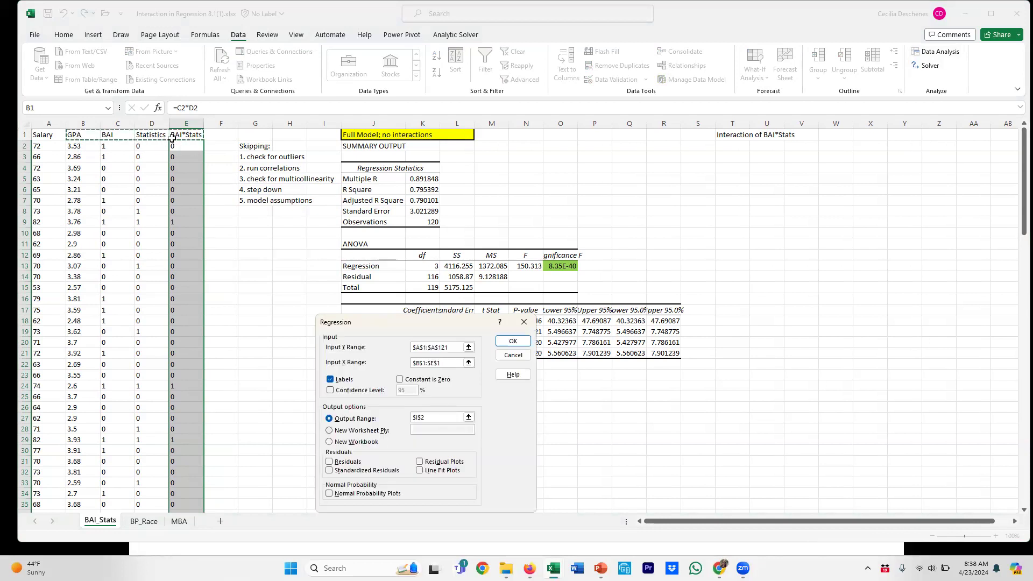
{"action": "key", "text": "ctrl+shift+Down"}
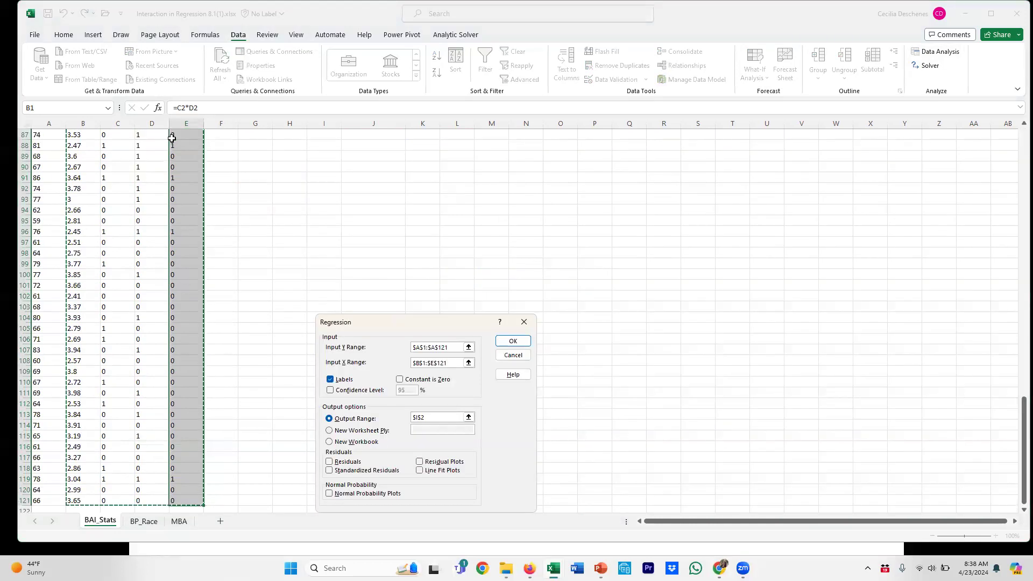
Set the regression's output range to T2, under the Interaction of BAI*Stats heading, and run it
{"action": "left_click", "coordinate": [410, 417]}
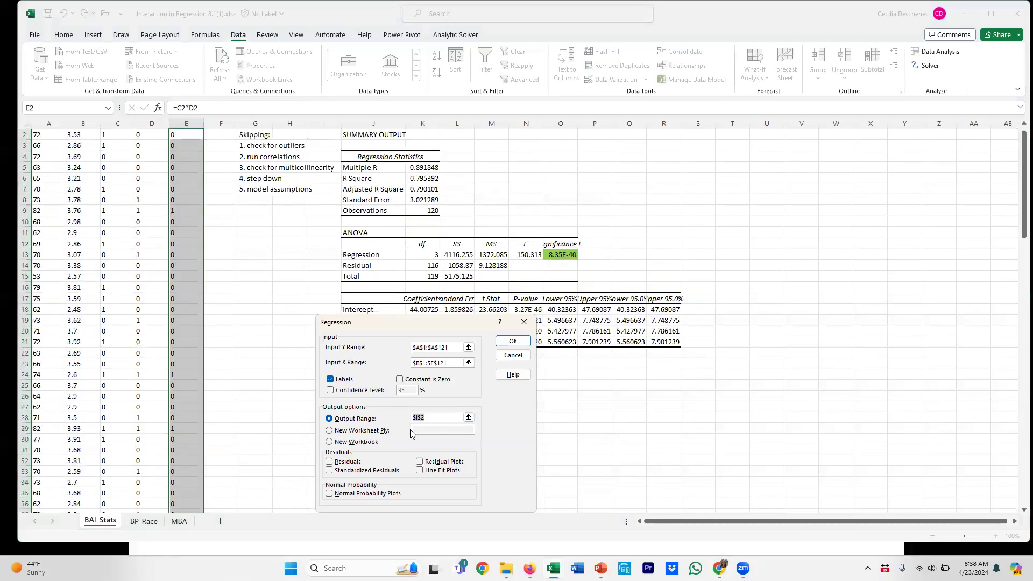
{"action": "key", "text": "BackSpace"}
{"action": "scroll", "coordinate": [861, 204], "scroll_direction": "up", "scroll_amount": 1}
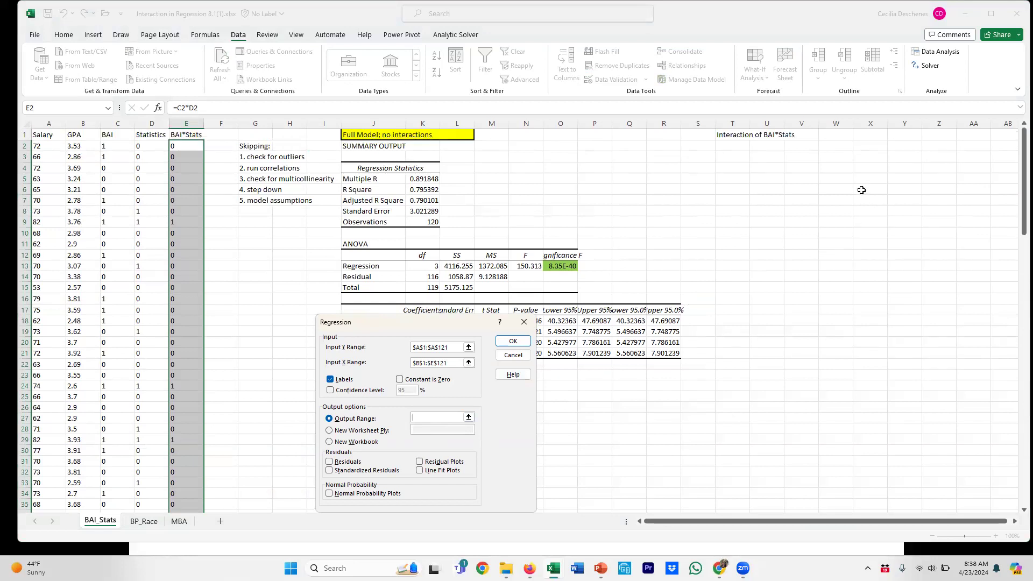
{"action": "left_click", "coordinate": [727, 145]}
{"action": "left_click", "coordinate": [514, 342]}
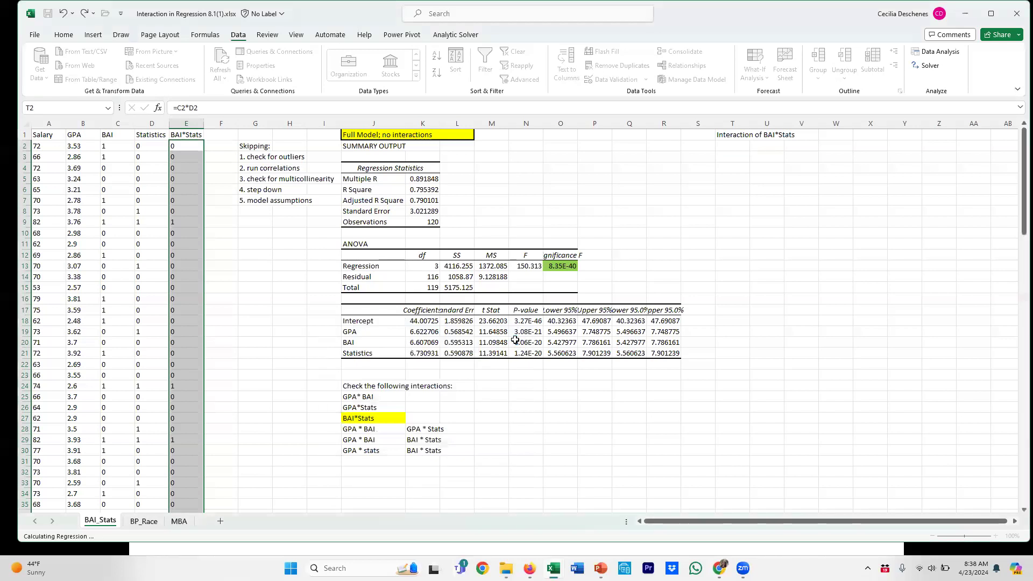
{"action": "scroll", "coordinate": [851, 525], "scroll_direction": "right", "scroll_amount": 1}
{"action": "left_click", "coordinate": [895, 496]}
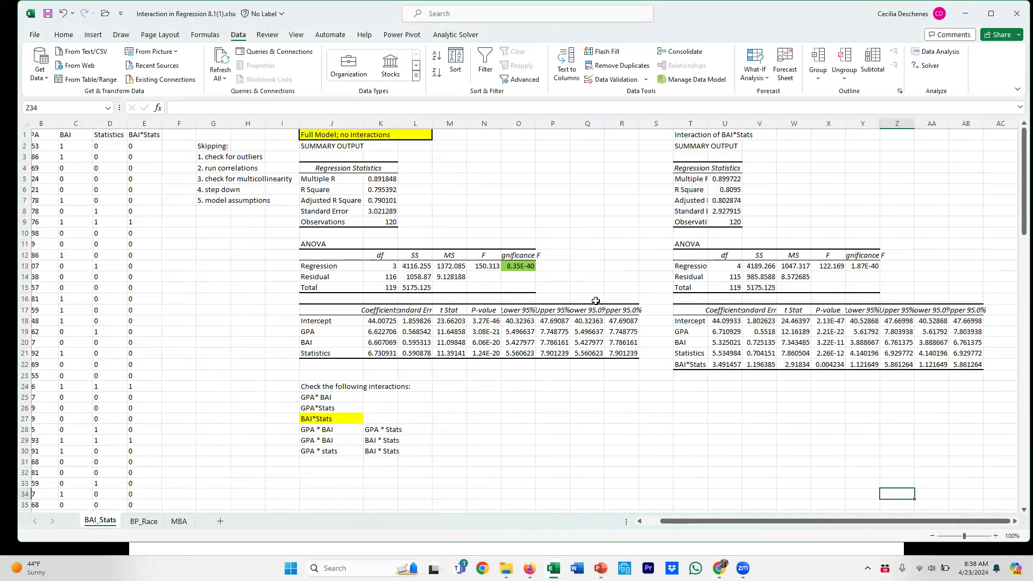
Delete the duplicate Lower 95.0% and Upper 95.0% columns from both regression outputs
{"action": "left_click_drag", "start_coordinate": [584, 124], "coordinate": [611, 121]}
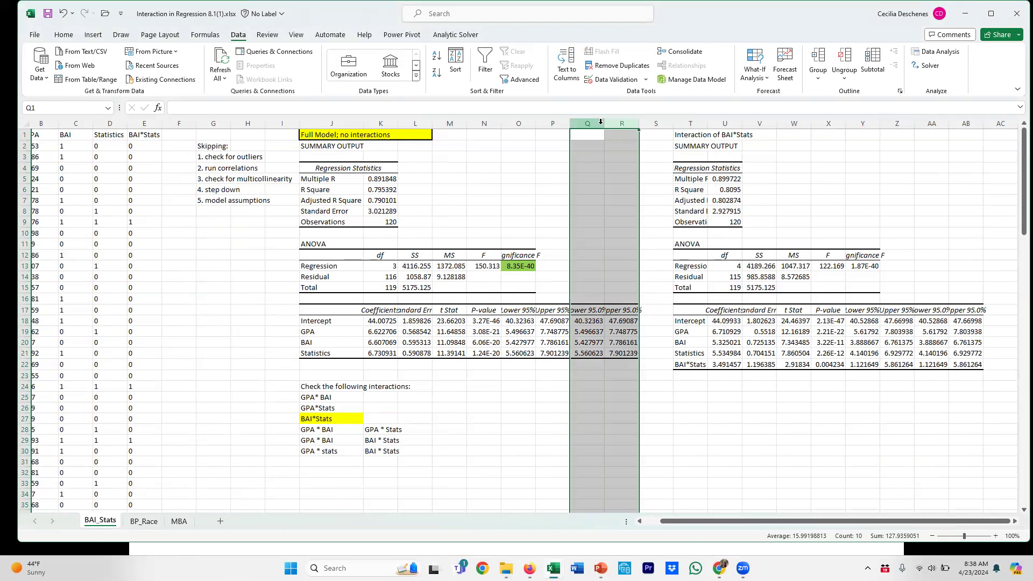
{"action": "right_click", "coordinate": [598, 124]}
{"action": "left_click", "coordinate": [622, 246]}
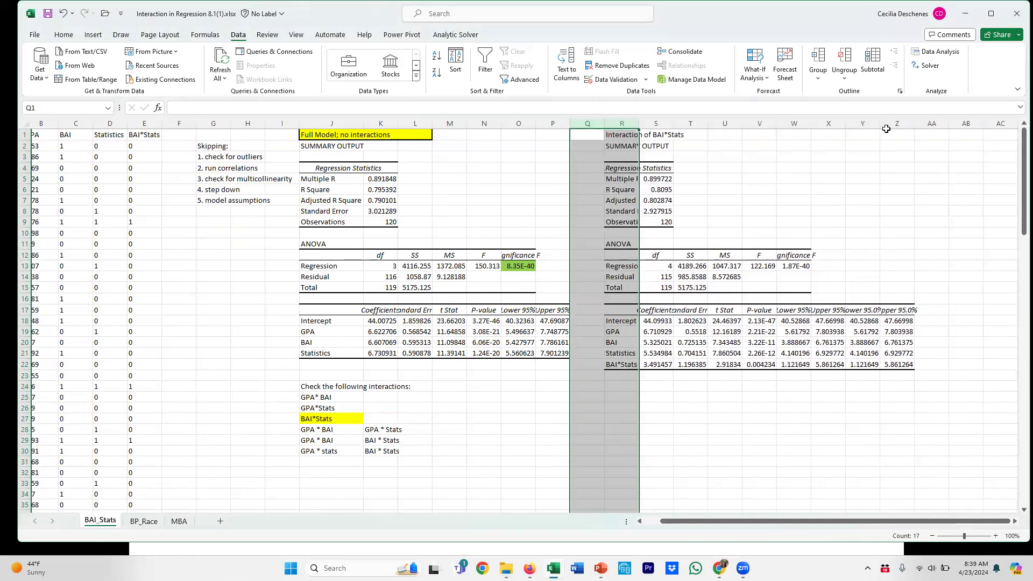
{"action": "left_click_drag", "start_coordinate": [871, 123], "coordinate": [891, 120]}
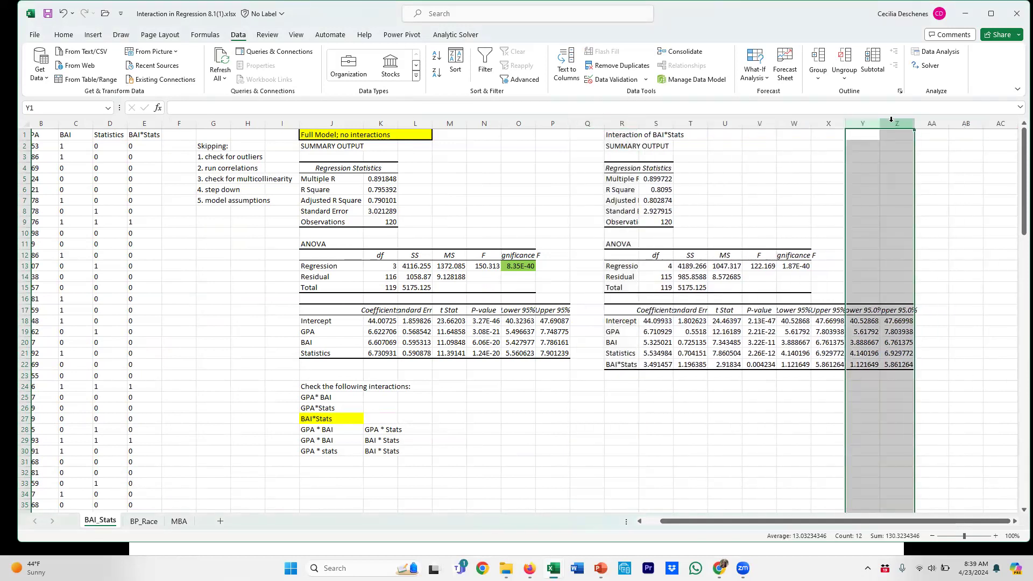
{"action": "right_click", "coordinate": [878, 126]}
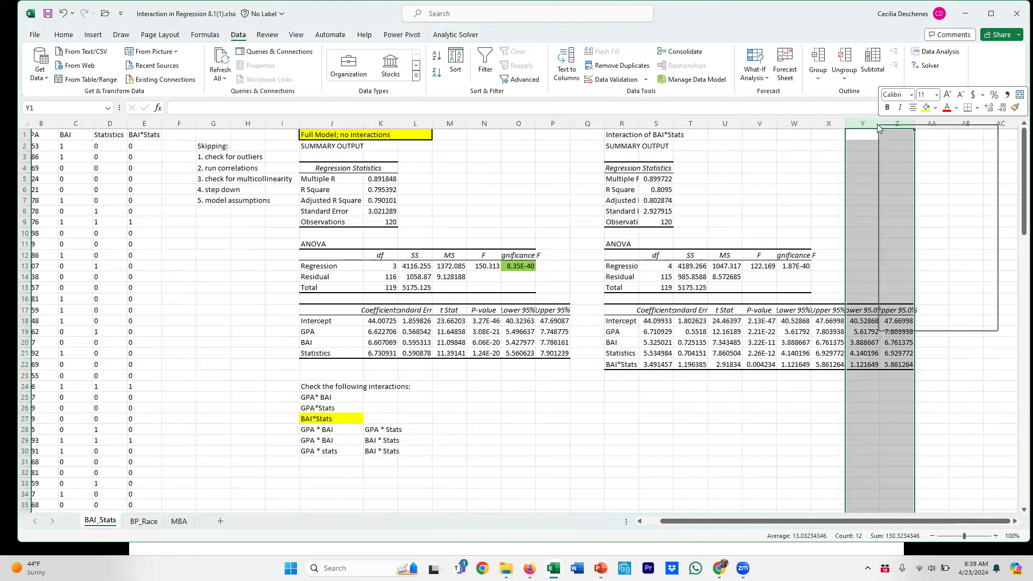
{"action": "left_click", "coordinate": [907, 246]}
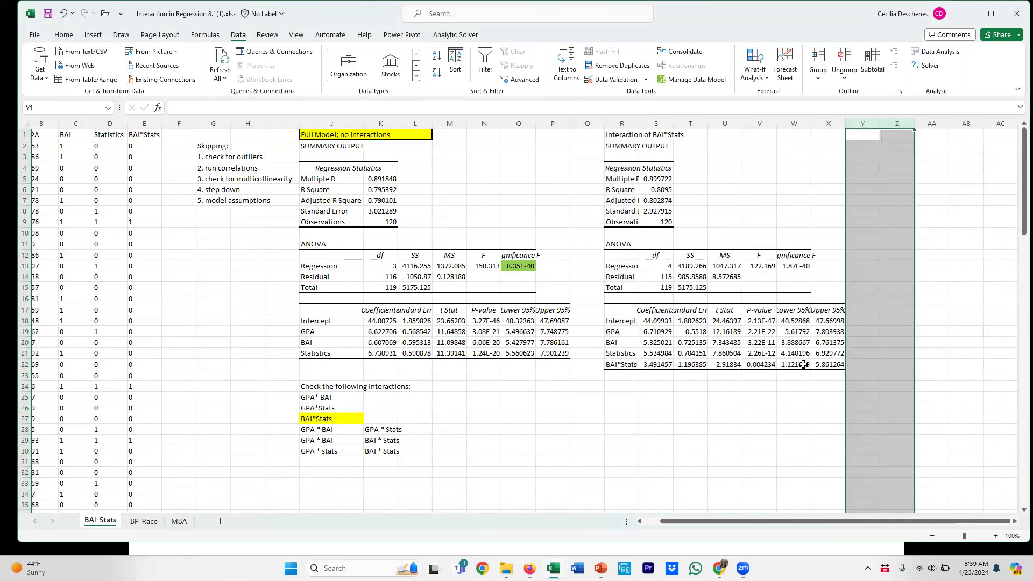
{"action": "left_click", "coordinate": [759, 397]}
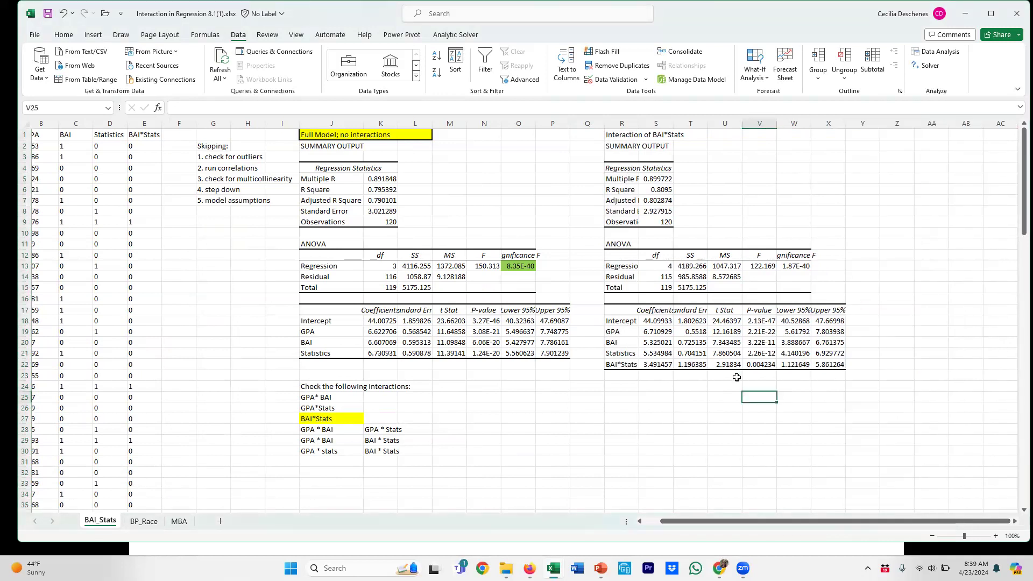
Highlight the interaction model's Significance F value in W13 with a green fill
{"action": "left_click", "coordinate": [802, 264]}
{"action": "left_click", "coordinate": [64, 36]}
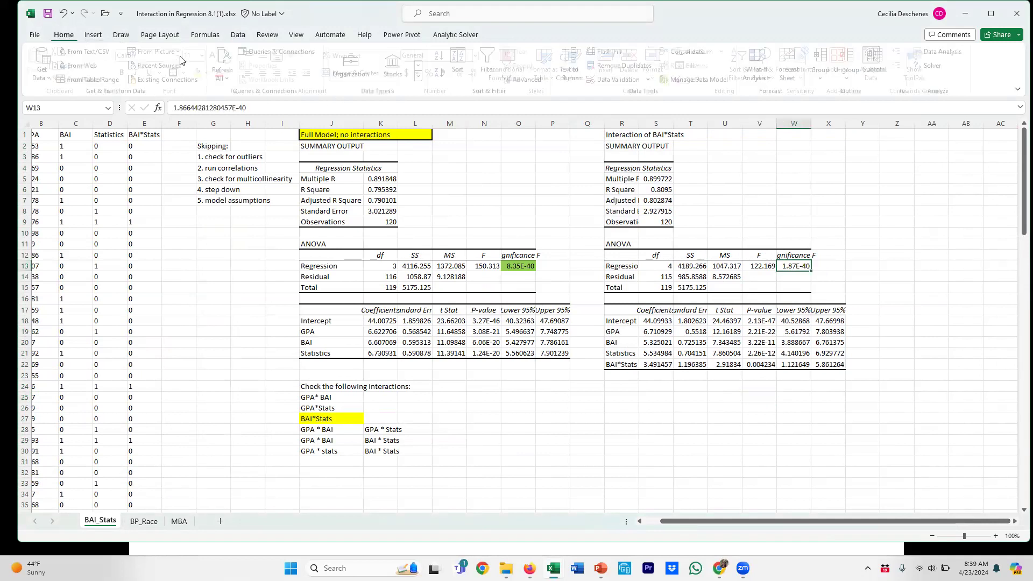
{"action": "left_click", "coordinate": [212, 74]}
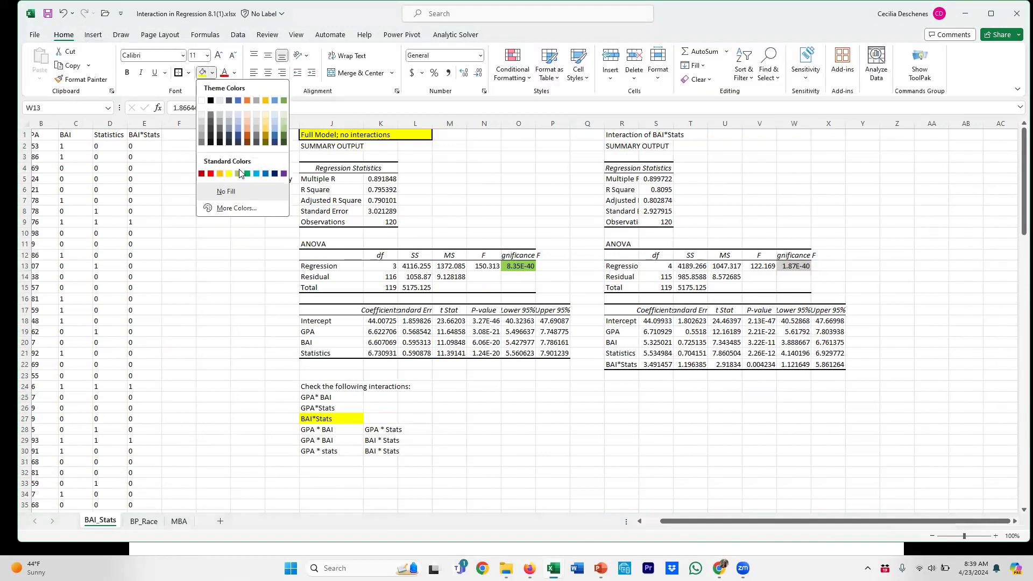
{"action": "left_click", "coordinate": [238, 170]}
{"action": "left_click", "coordinate": [775, 382]}
Format the interaction model's P-values in V18:V22 as Number with five decimal places
{"action": "left_click_drag", "start_coordinate": [764, 321], "coordinate": [769, 366]}
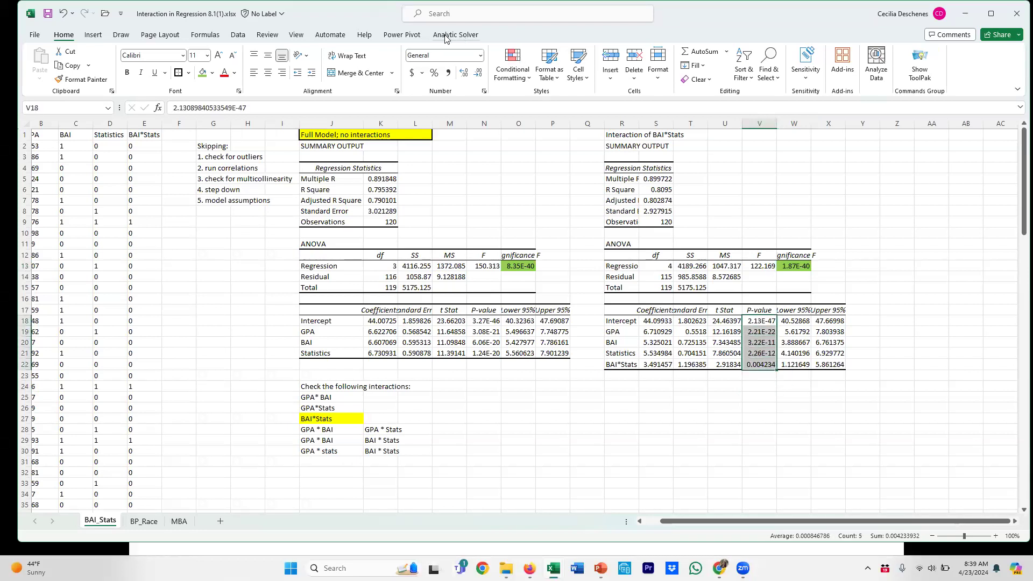
{"action": "left_click", "coordinate": [480, 55]}
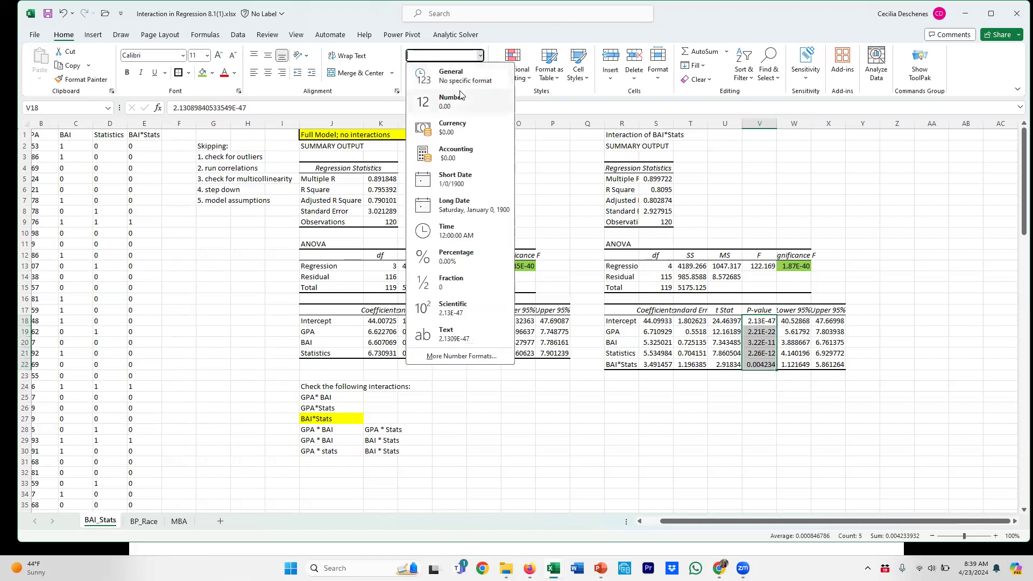
{"action": "left_click", "coordinate": [462, 99]}
{"action": "left_click", "coordinate": [464, 75]}
{"action": "left_click", "coordinate": [465, 75]}
{"action": "left_click", "coordinate": [465, 74]}
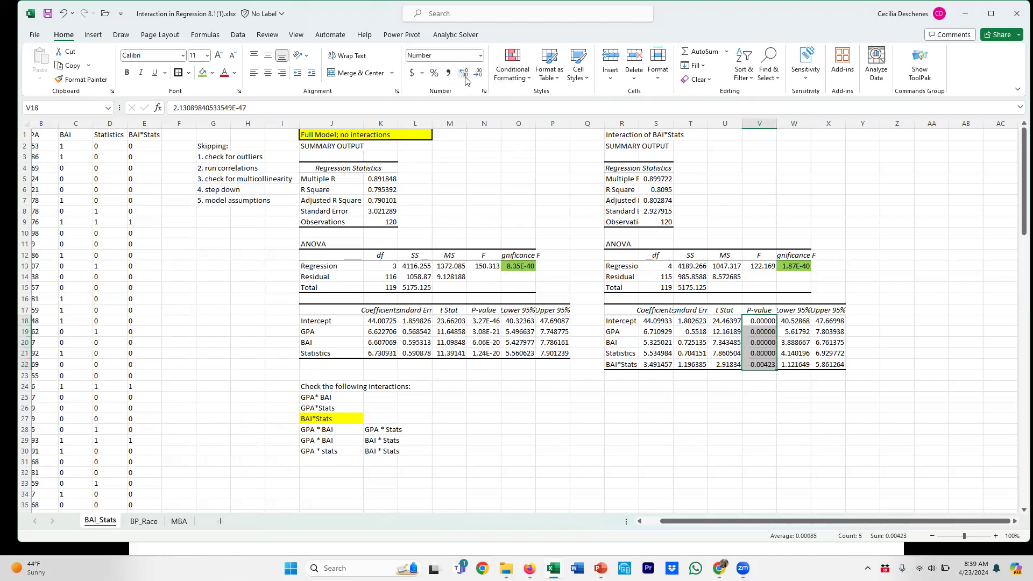
Format the full model's P-values in N18:N21 as Number with six decimal places
{"action": "left_click_drag", "start_coordinate": [489, 316], "coordinate": [487, 354]}
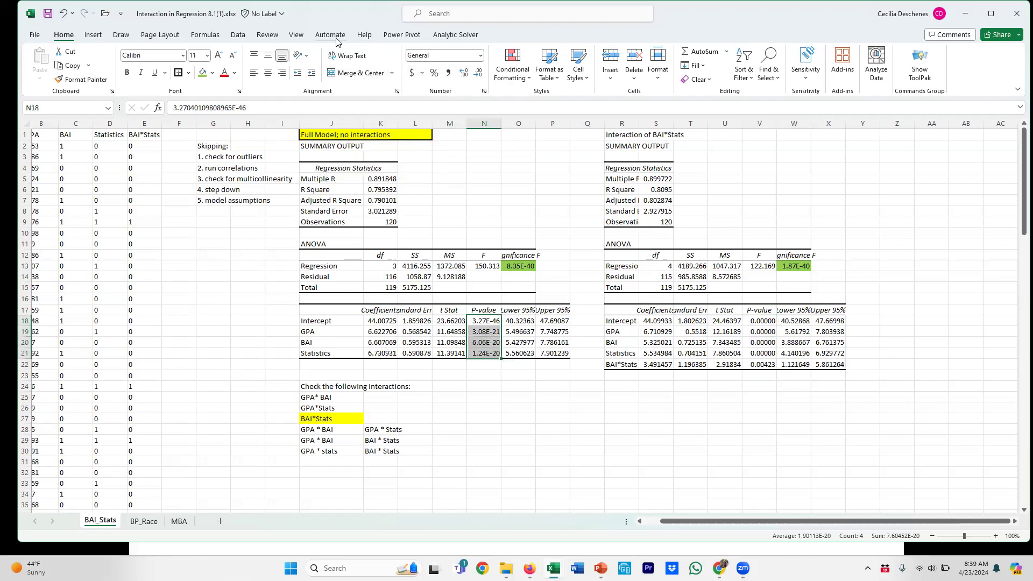
{"action": "left_click", "coordinate": [482, 59]}
{"action": "left_click", "coordinate": [459, 100]}
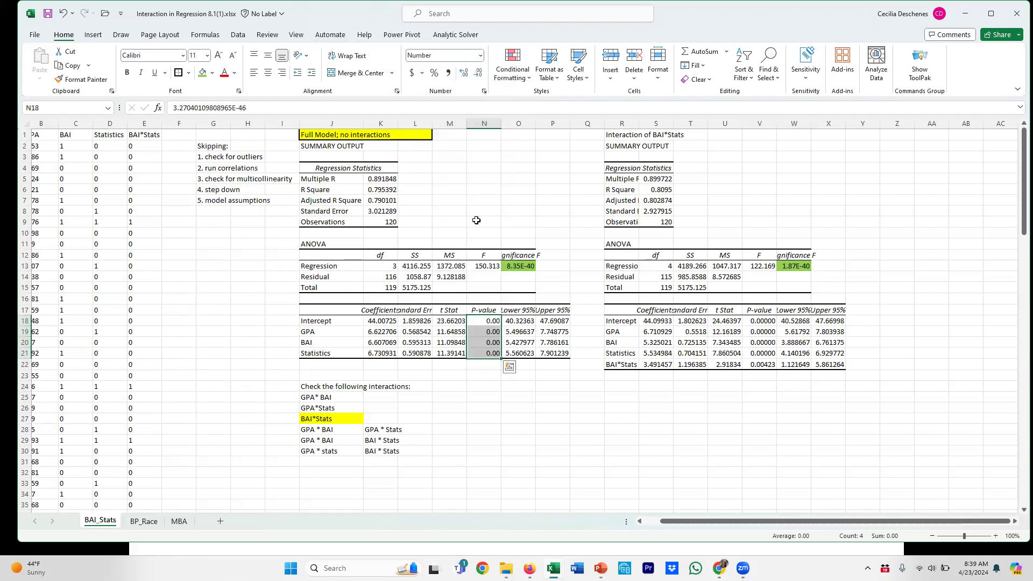
{"action": "left_click", "coordinate": [464, 72]}
{"action": "left_click", "coordinate": [464, 72]}
{"action": "left_click", "coordinate": [464, 72]}
{"action": "left_click", "coordinate": [464, 72]}
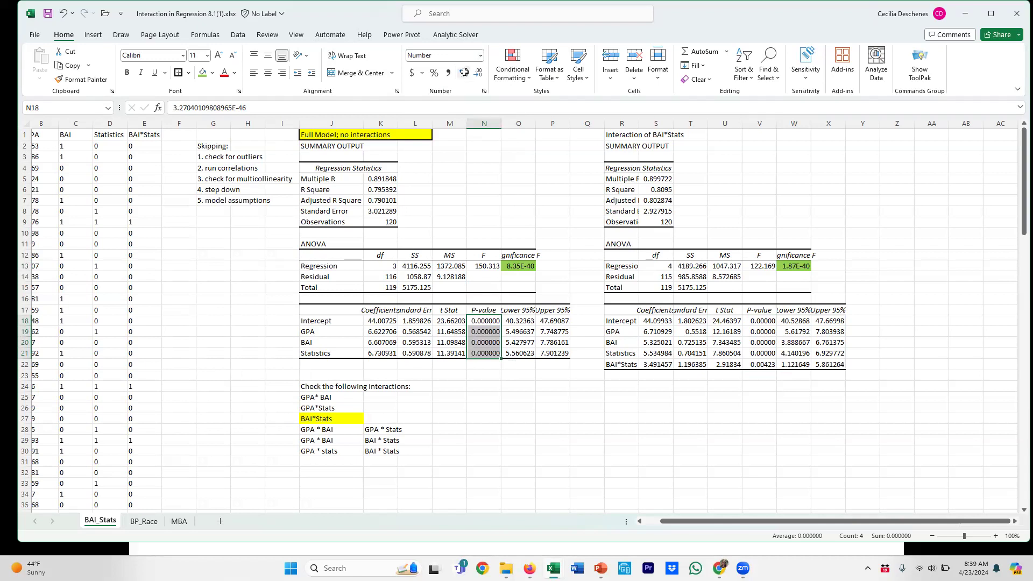
{"action": "left_click", "coordinate": [768, 429]}
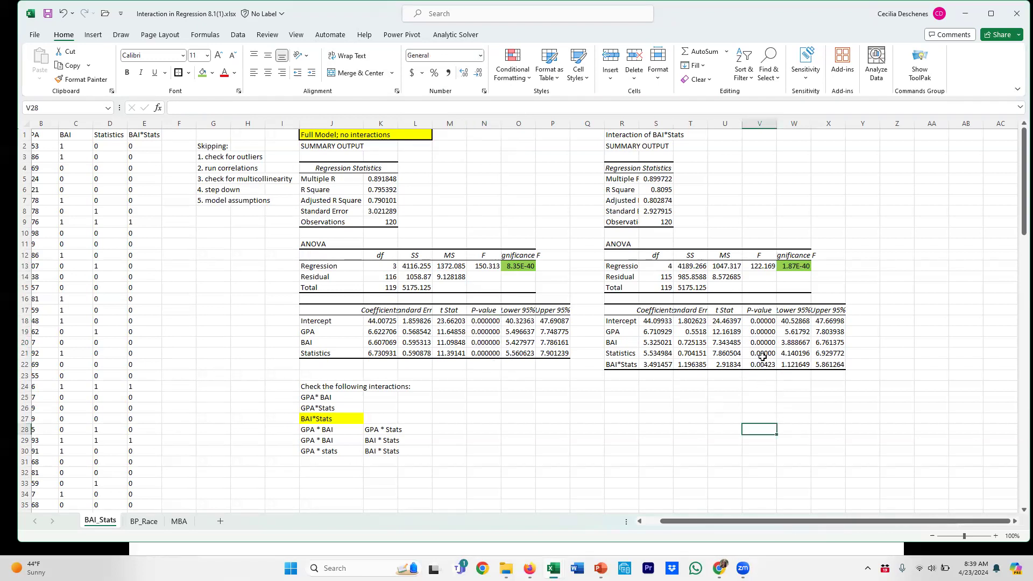
Fill the predictor P-values green in both models, V19:V22 and N19:N21, leaving out the intercepts
{"action": "left_click", "coordinate": [763, 357]}
{"action": "left_click_drag", "start_coordinate": [763, 334], "coordinate": [764, 366]}
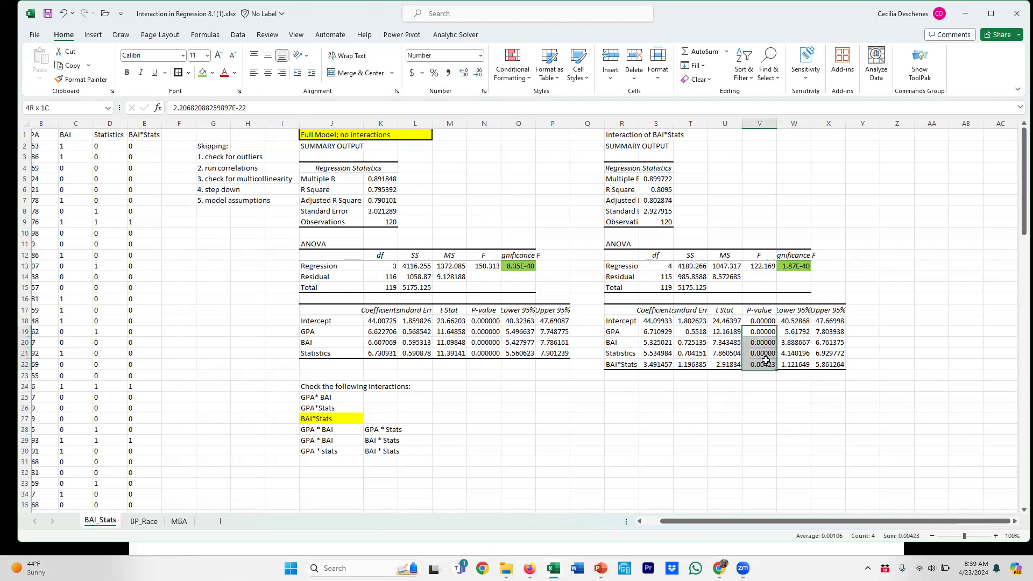
{"action": "left_click", "coordinate": [202, 75]}
{"action": "left_click_drag", "start_coordinate": [476, 329], "coordinate": [483, 357]}
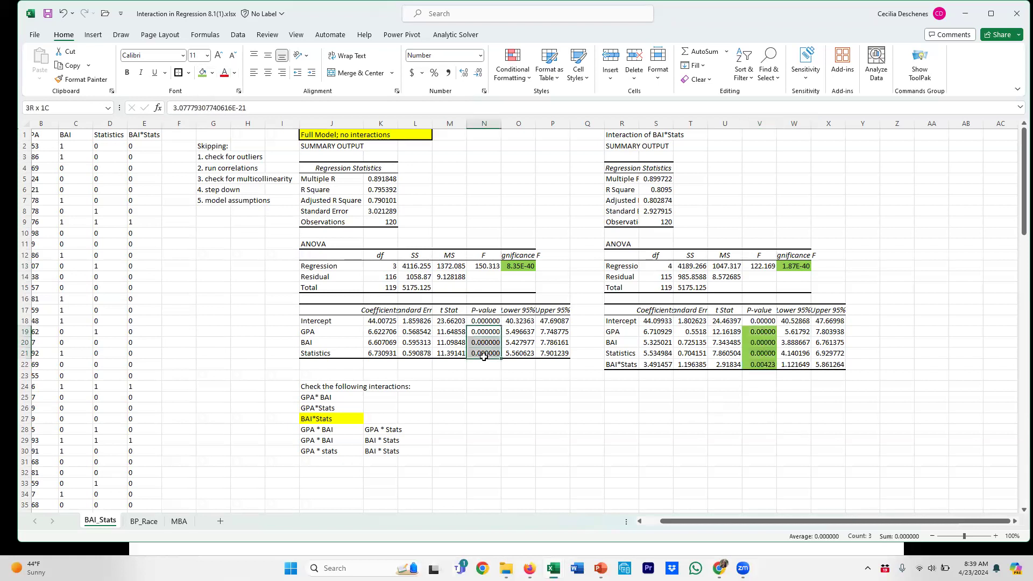
{"action": "left_click", "coordinate": [202, 73]}
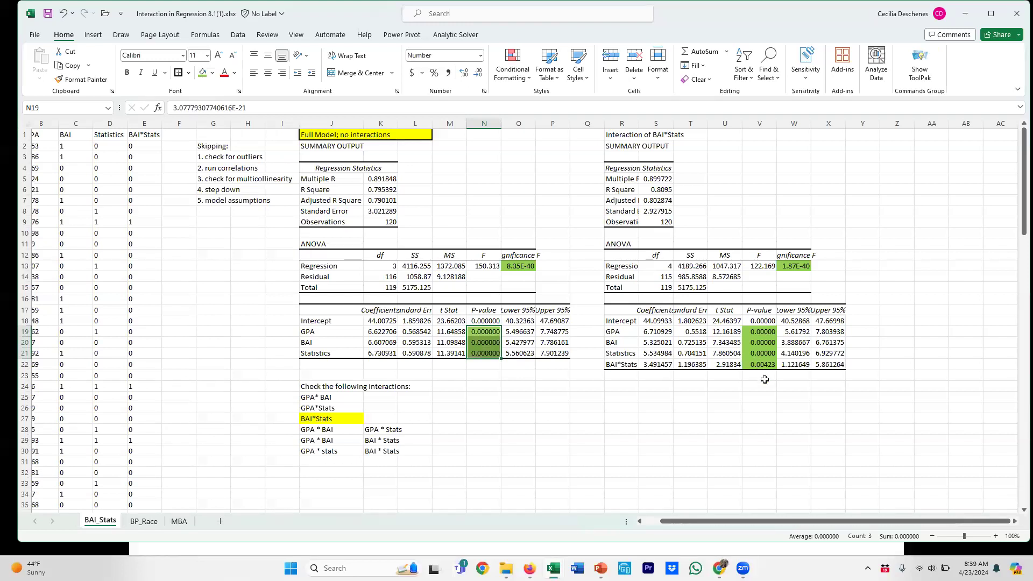
Widen column R to fit the interaction output's labels and compare the two models' Adjusted R Square values
{"action": "left_click_drag", "start_coordinate": [638, 124], "coordinate": [675, 122]}
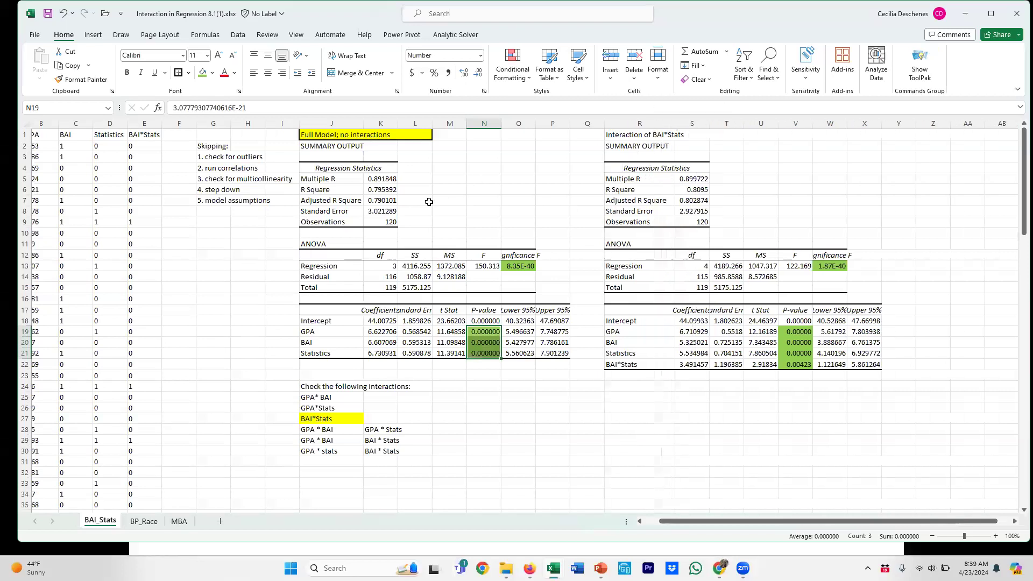
{"action": "left_click", "coordinate": [381, 200]}
{"action": "left_click", "coordinate": [701, 200]}
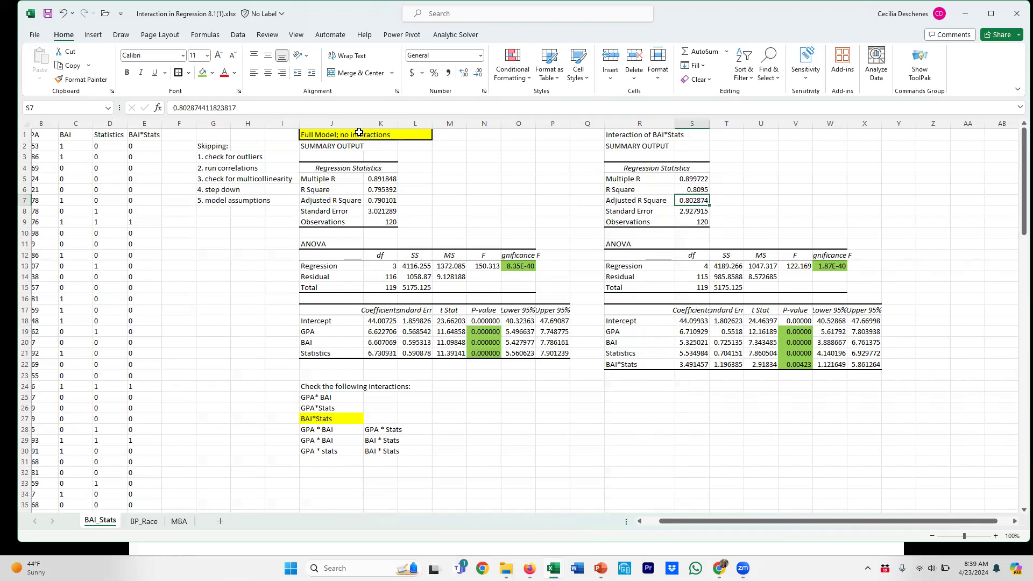
Fill the interaction model's Adjusted R Square and Standard Error values, S7 and S8, green
{"action": "left_click", "coordinate": [202, 73]}
{"action": "left_click", "coordinate": [687, 212]}
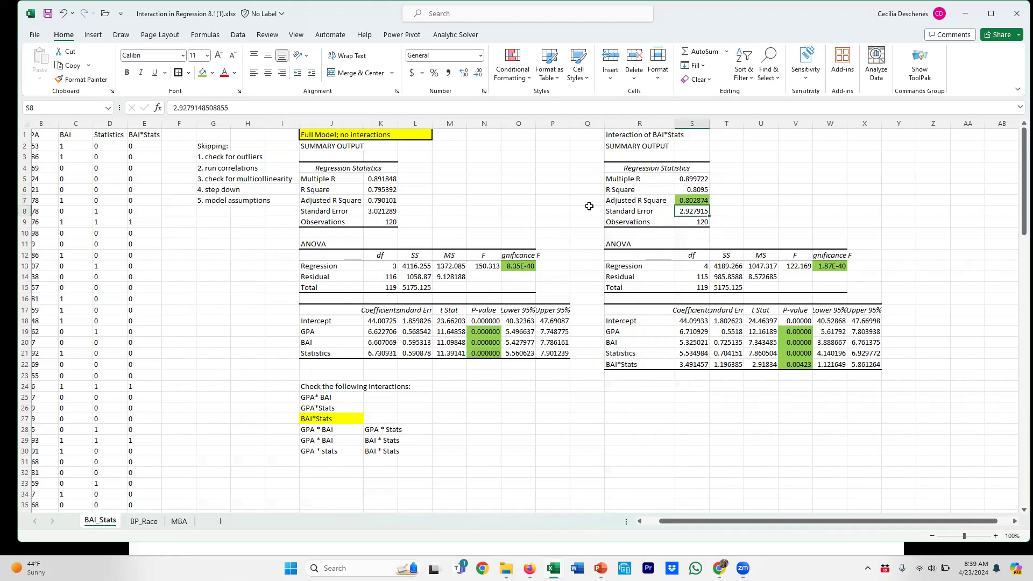
{"action": "left_click", "coordinate": [203, 73]}
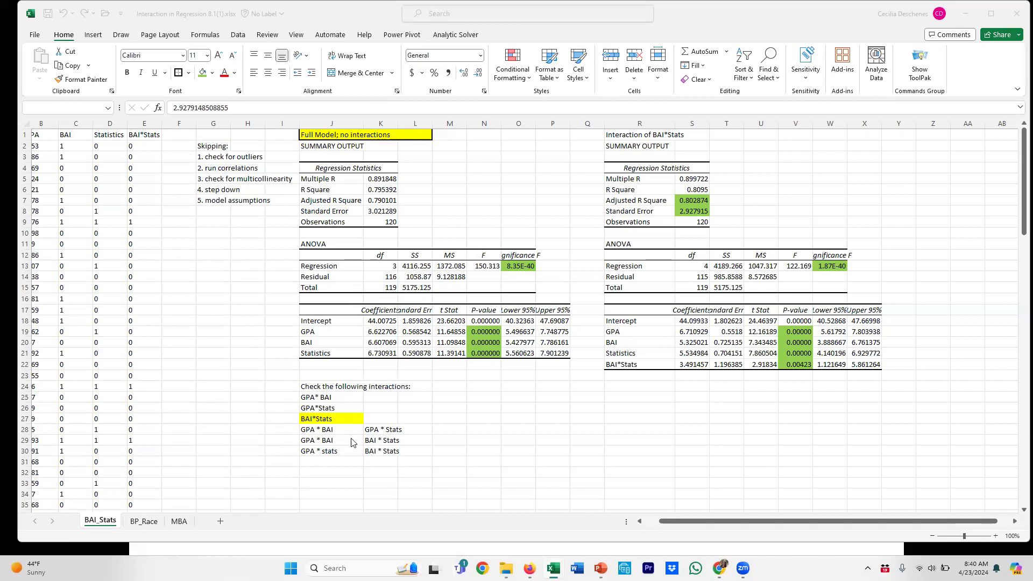
Highlight the GPA * stats and BAI * Stats combination in J30:K30 of the interaction checklist in yellow
{"action": "left_click_drag", "start_coordinate": [351, 441], "coordinate": [383, 441]}
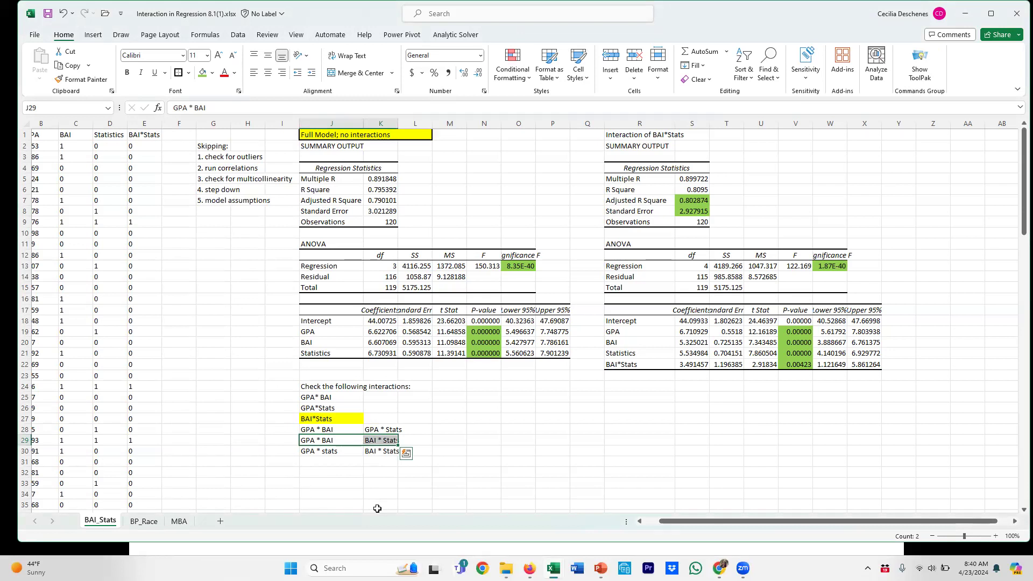
{"action": "left_click", "coordinate": [345, 452]}
{"action": "left_click_drag", "start_coordinate": [345, 451], "coordinate": [375, 451]}
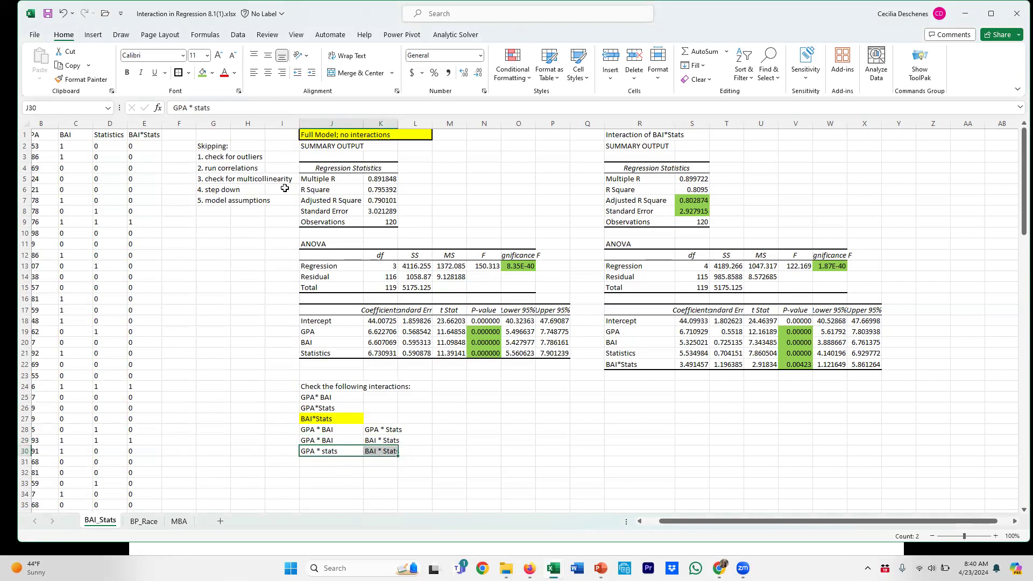
{"action": "left_click", "coordinate": [212, 73]}
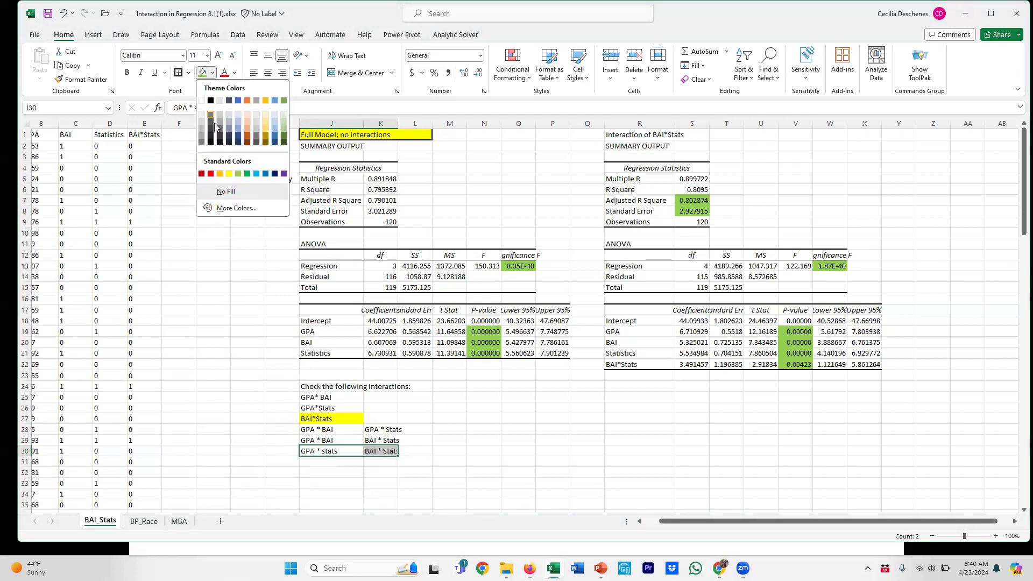
{"action": "left_click", "coordinate": [228, 173]}
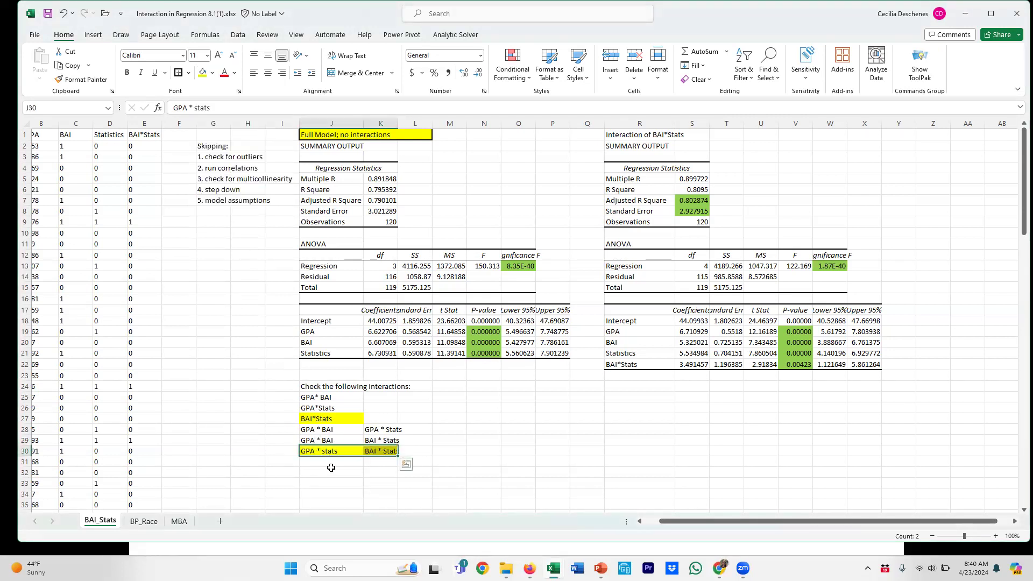
{"action": "left_click", "coordinate": [331, 461]}
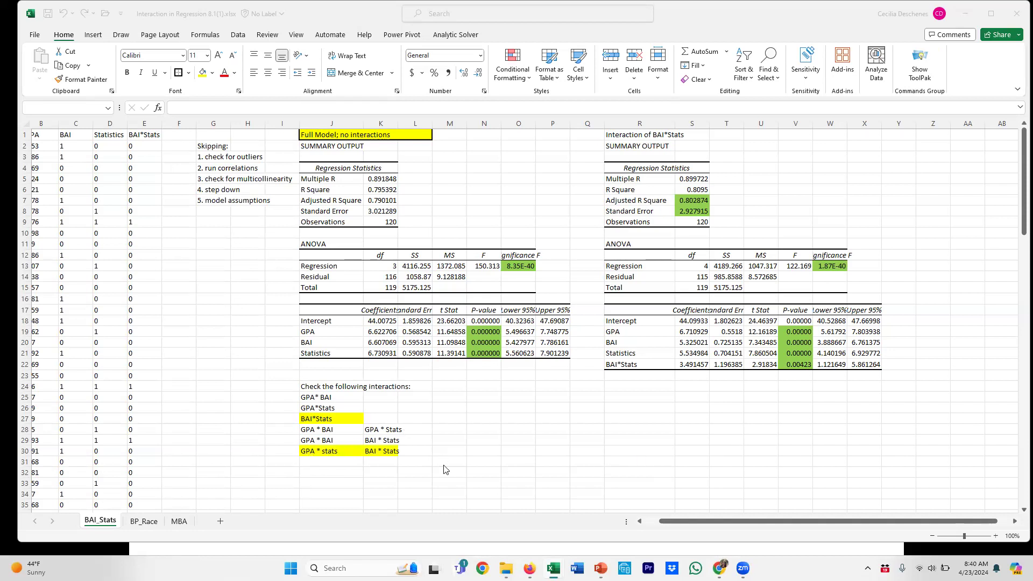
Reuse the BAI*Stats model's title in Z1, extending it to read "Interaction of BAI*Stats and GPA*Stats"
{"action": "left_click_drag", "start_coordinate": [960, 521], "coordinate": [974, 521]}
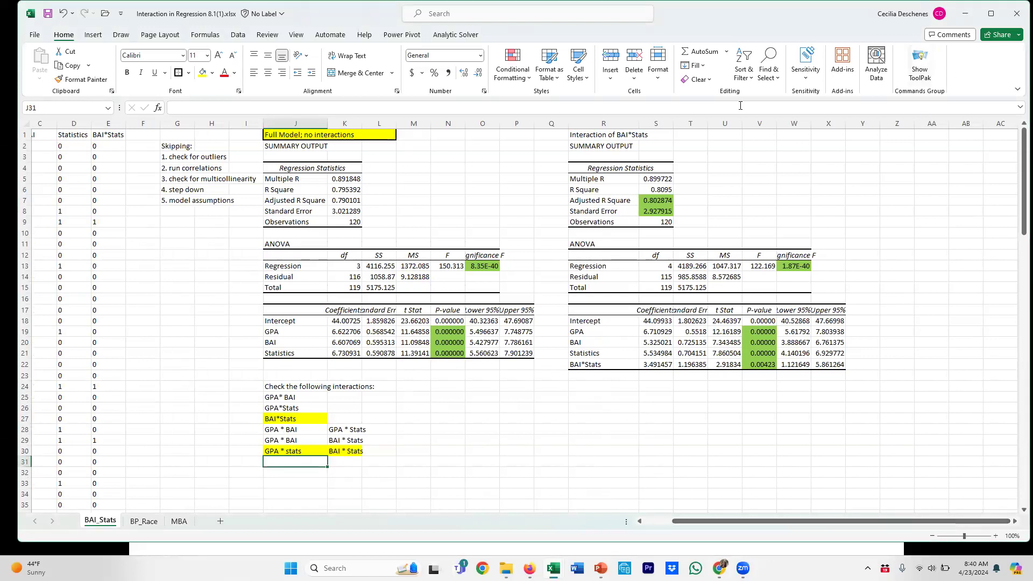
{"action": "left_click", "coordinate": [630, 135]}
{"action": "key", "text": "ctrl+c"}
{"action": "left_click", "coordinate": [899, 135]}
{"action": "key", "text": "ctrl+v"}
{"action": "key", "text": "Escape"}
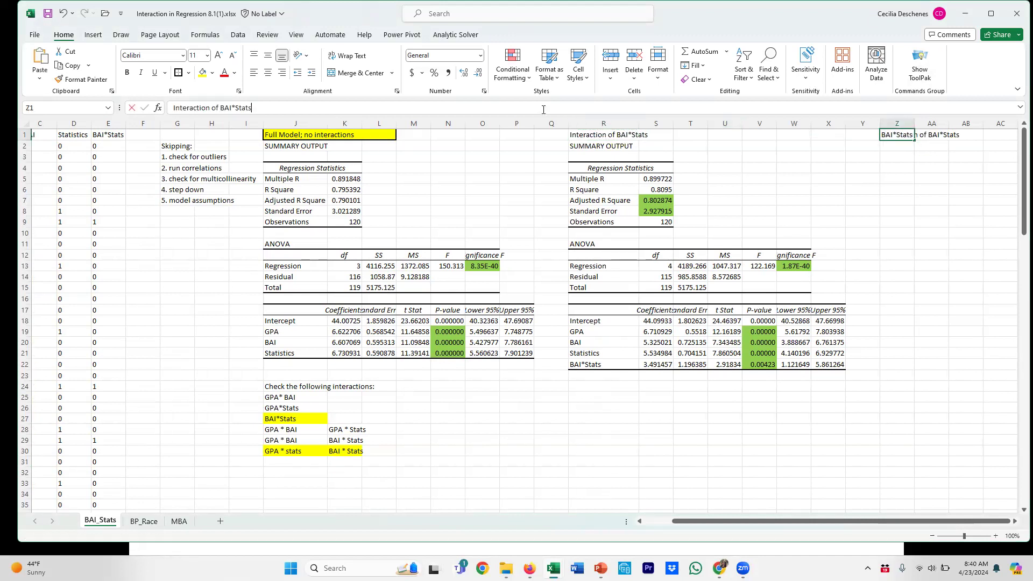
{"action": "type", "text": "b"}
{"action": "key", "text": "BackSpace"}
{"action": "type", "text": "BAI*Stats and"}
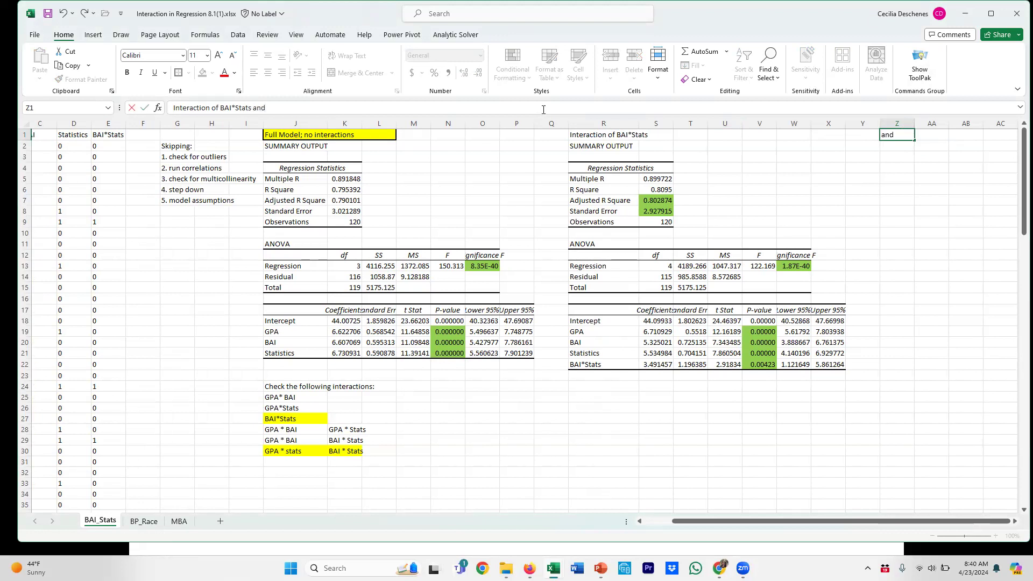
{"action": "type", "text": " GPA*Stats"}
{"action": "key", "text": "Return"}
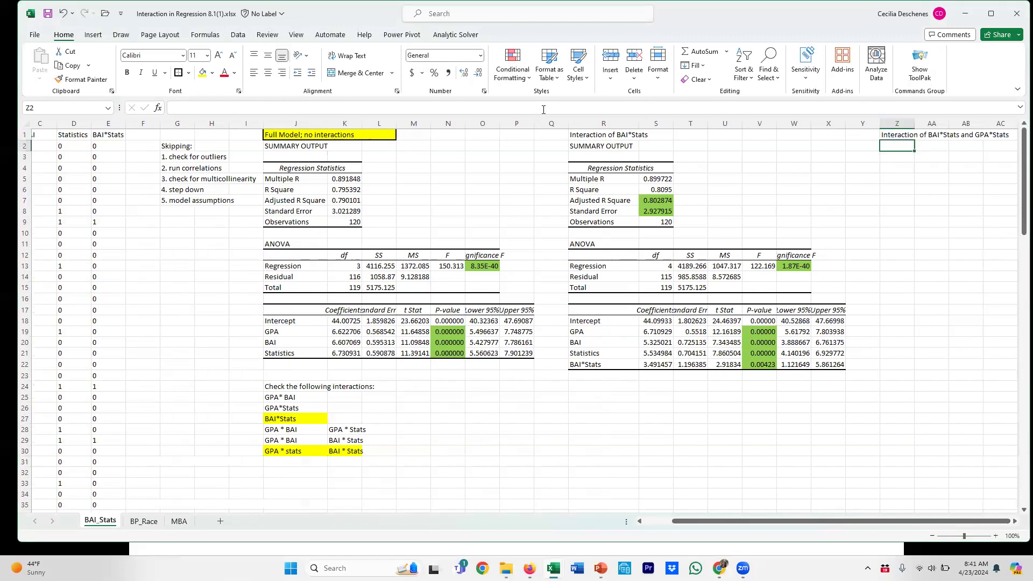
Insert a new column E between Statistics and BAI*Stats and give it the header GPA*Stats
{"action": "left_click", "coordinate": [1015, 521]}
{"action": "left_click", "coordinate": [1015, 522]}
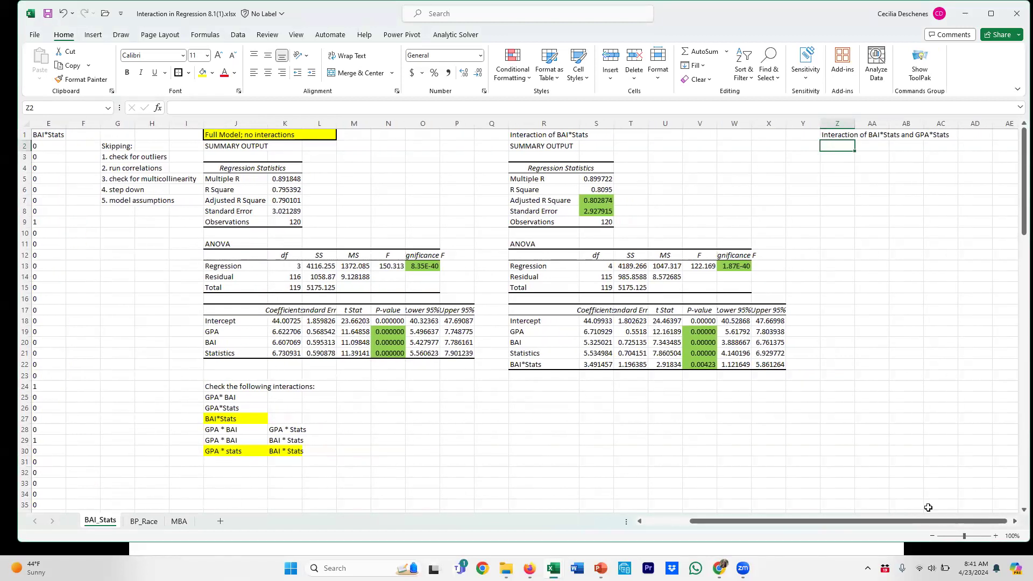
{"action": "left_click_drag", "start_coordinate": [892, 521], "coordinate": [846, 526]}
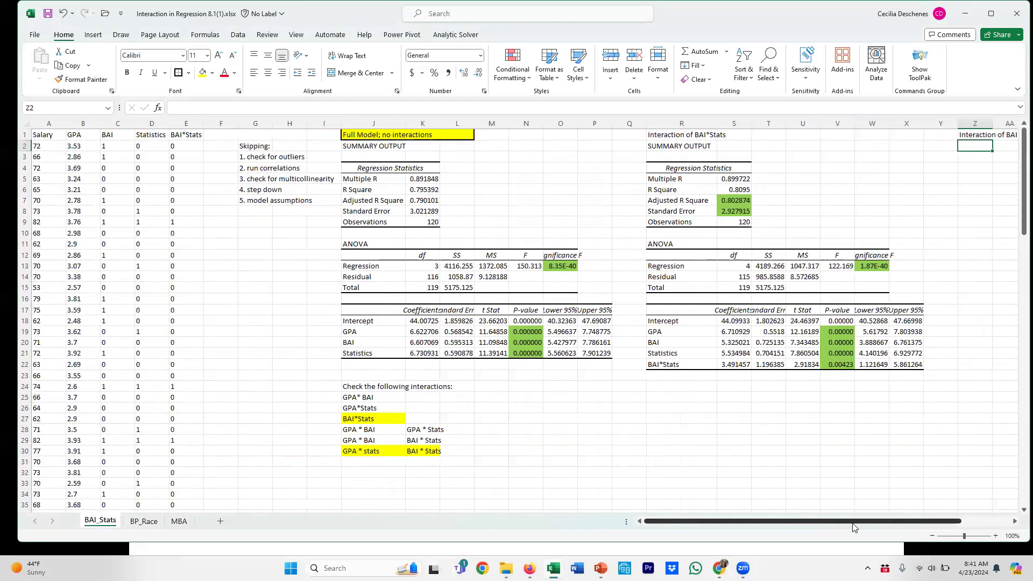
{"action": "scroll", "coordinate": [904, 526], "scroll_direction": "right", "scroll_amount": 3}
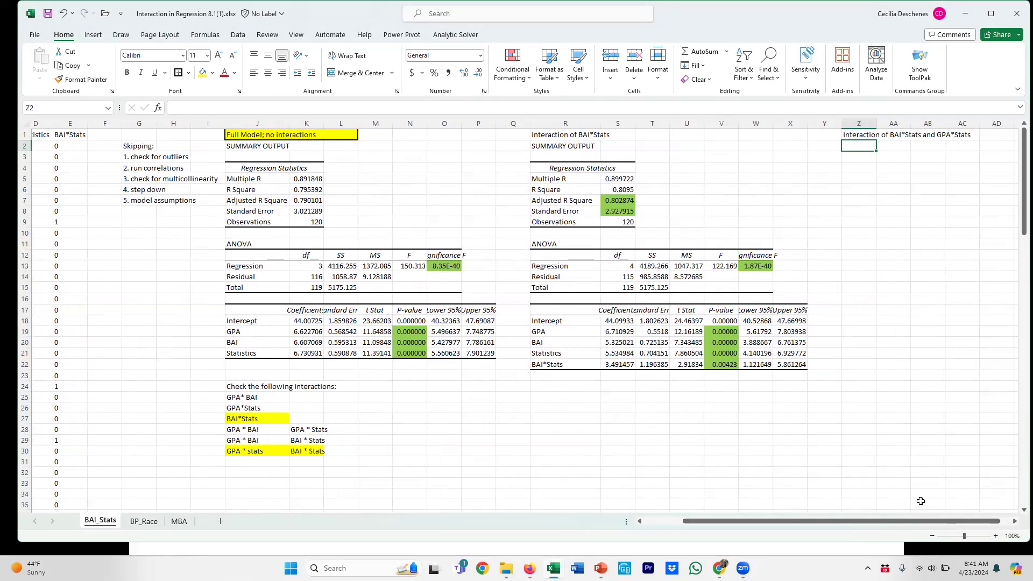
{"action": "left_click_drag", "start_coordinate": [922, 523], "coordinate": [819, 527]}
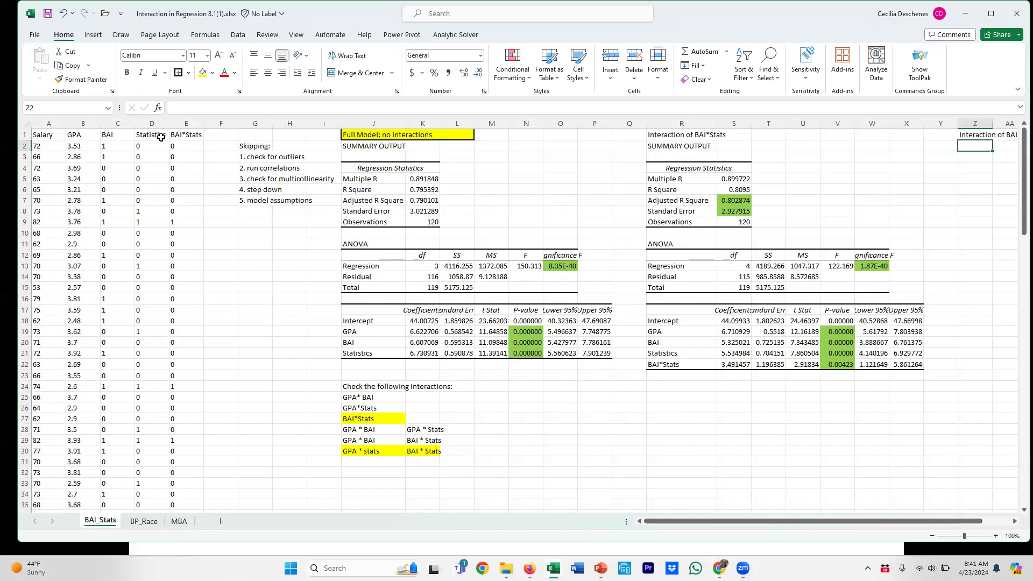
{"action": "left_click", "coordinate": [186, 122]}
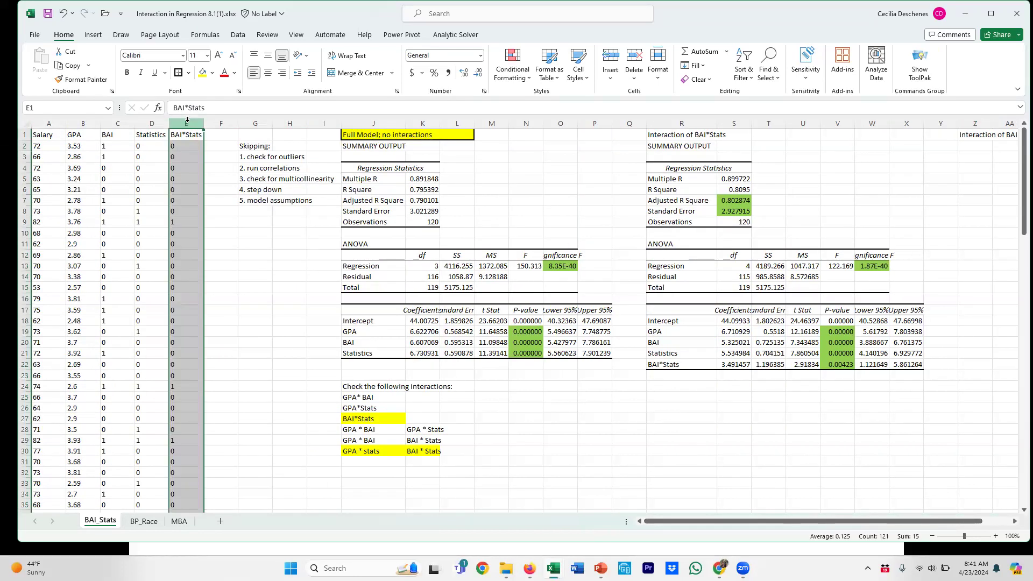
{"action": "right_click", "coordinate": [188, 124]}
{"action": "left_click", "coordinate": [218, 229]}
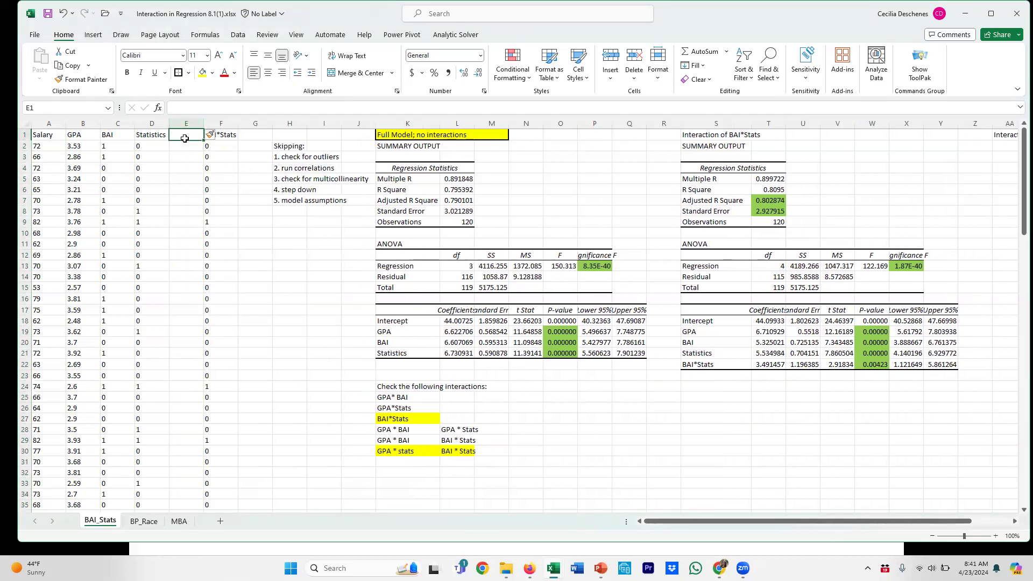
{"action": "type", "text": "GPA*"}
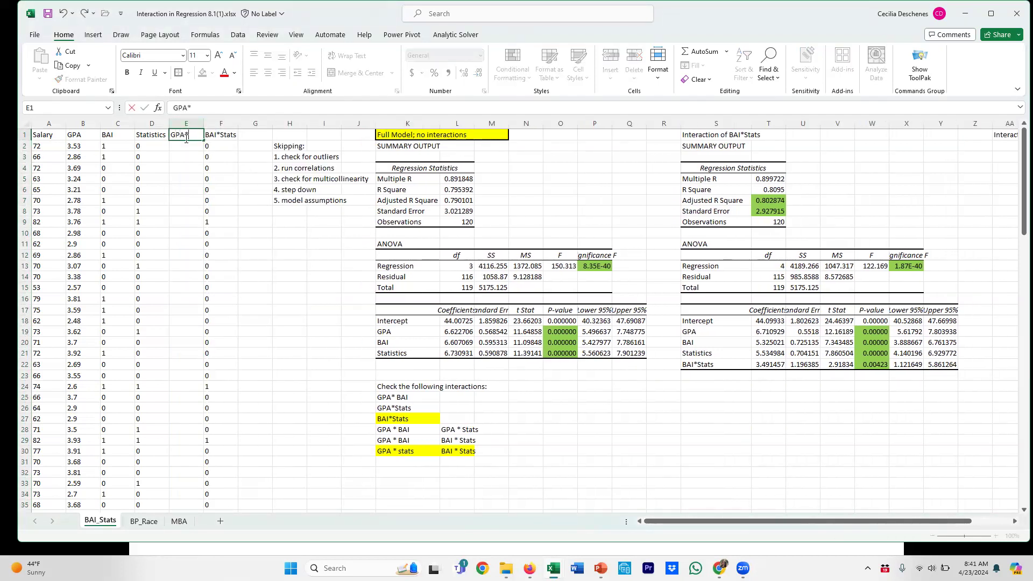
{"action": "type", "text": "Stats"}
{"action": "key", "text": "Return"}
Calculate the GPA*Stats term in E2 with =B2*D2 and fill the formula down through all data rows
{"action": "type", "text": "="}
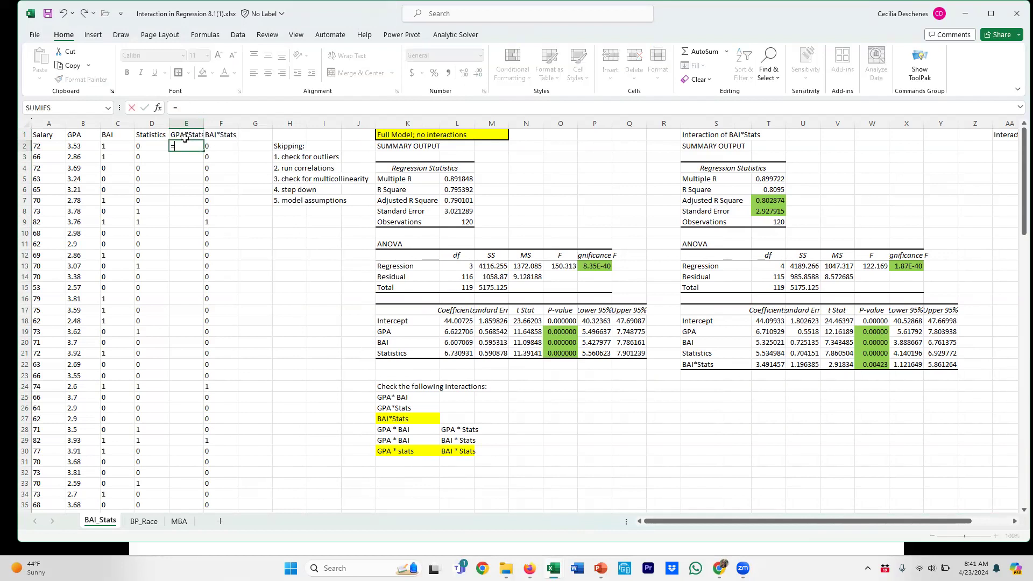
{"action": "key", "text": "Left"}
{"action": "key", "text": "Left"}
{"action": "key", "text": "Left"}
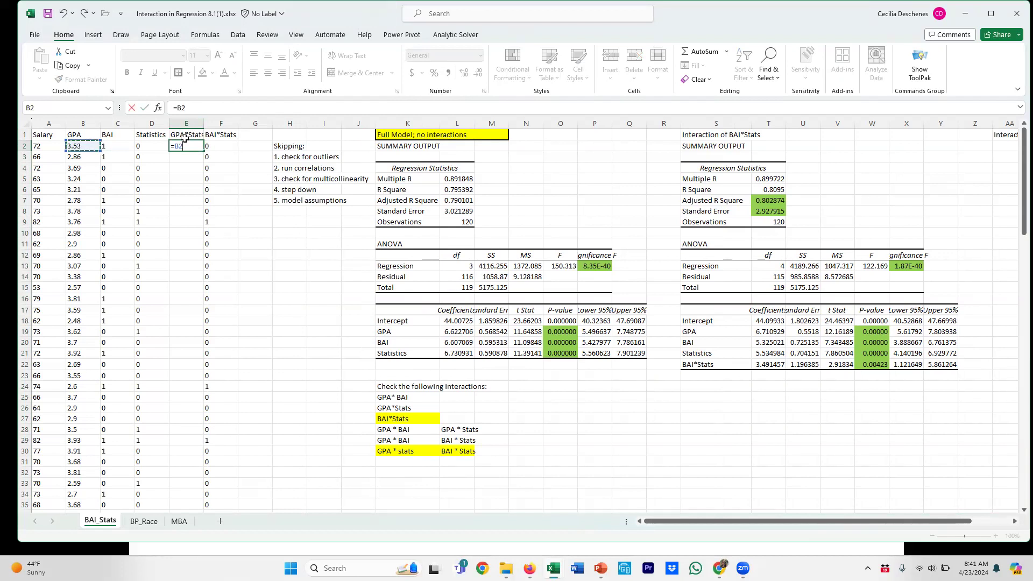
{"action": "type", "text": "*"}
{"action": "key", "text": "Left"}
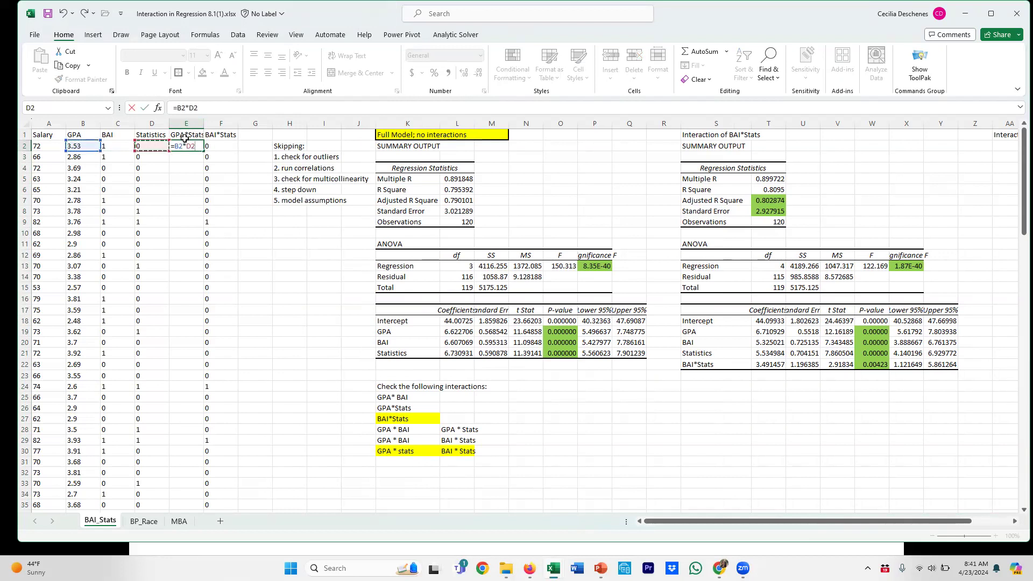
{"action": "key", "text": "Return"}
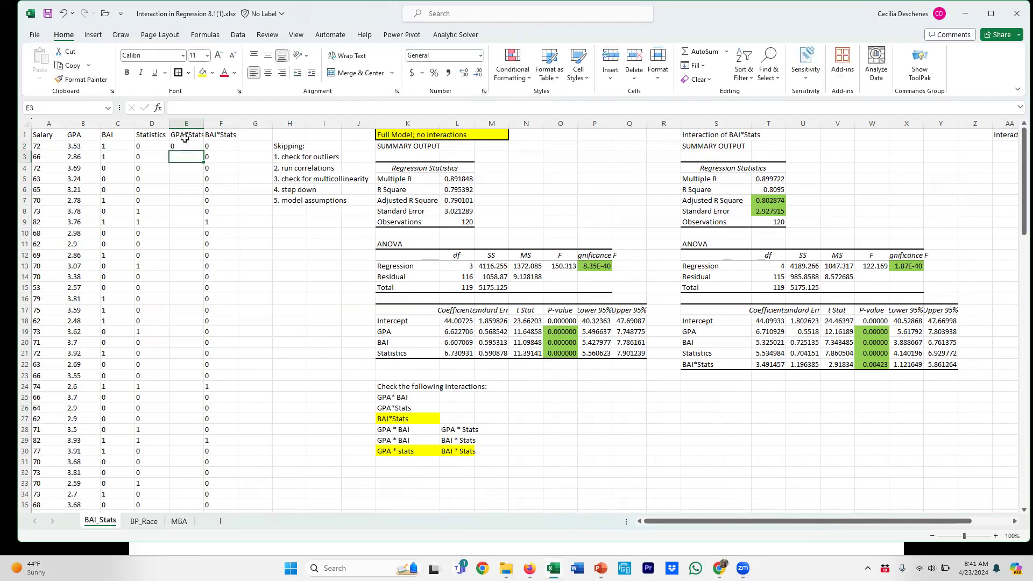
{"action": "left_click", "coordinate": [185, 145]}
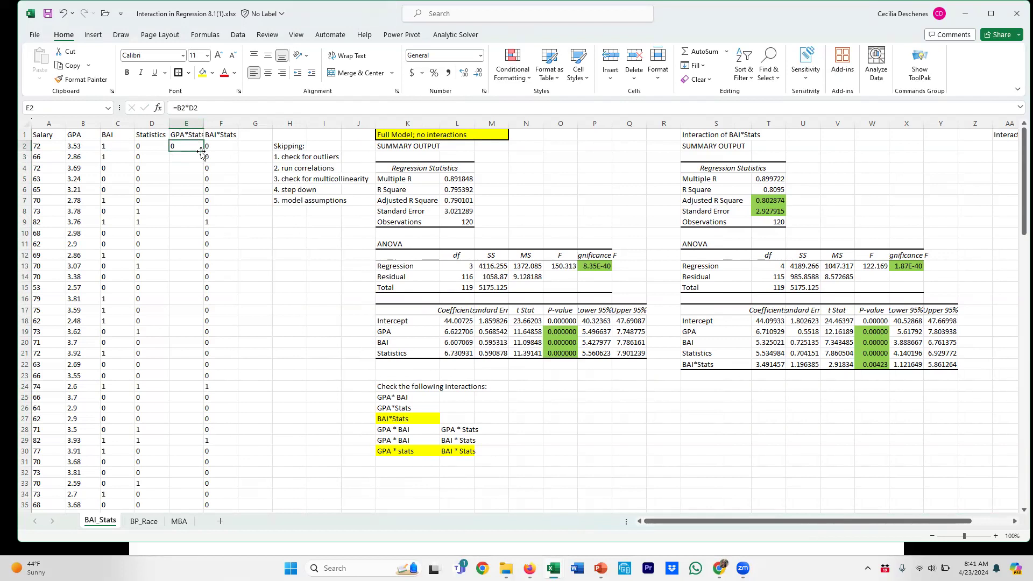
{"action": "double_click", "coordinate": [204, 152]}
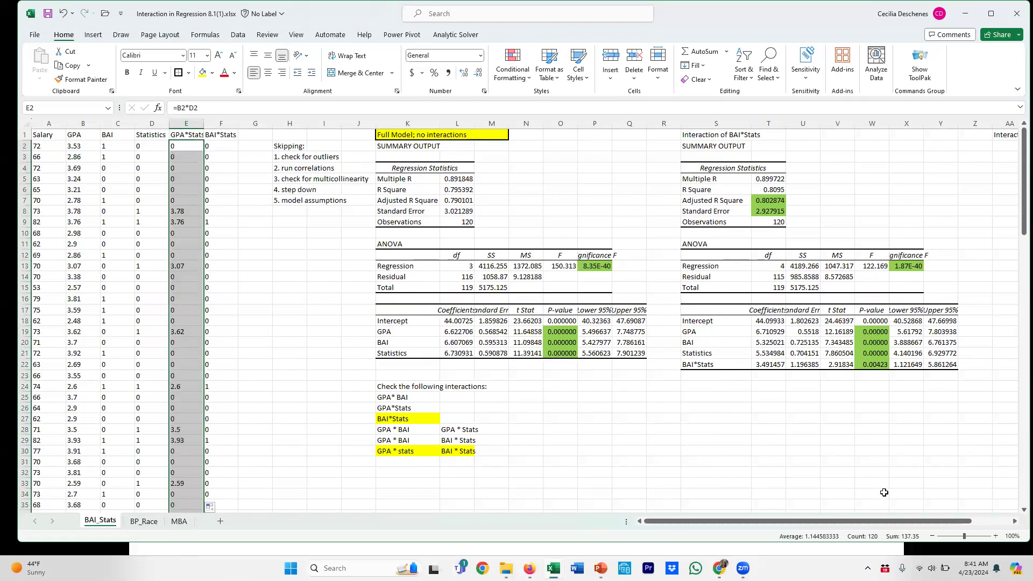
Start a Regression analysis and set its Input X Range to $B$1:$F$121, covering both interaction terms
{"action": "left_click_drag", "start_coordinate": [884, 519], "coordinate": [923, 520]}
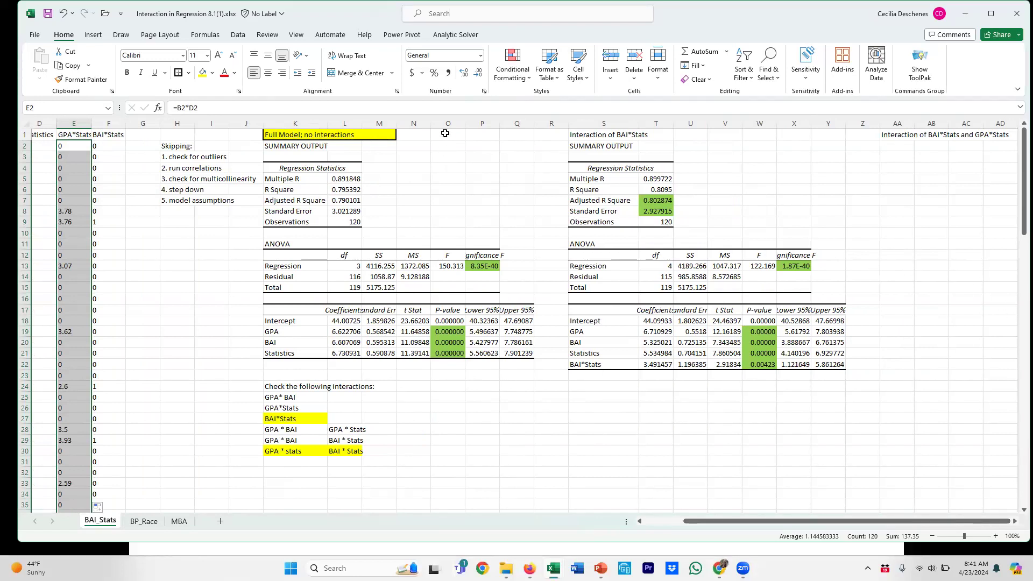
{"action": "left_click", "coordinate": [239, 35]}
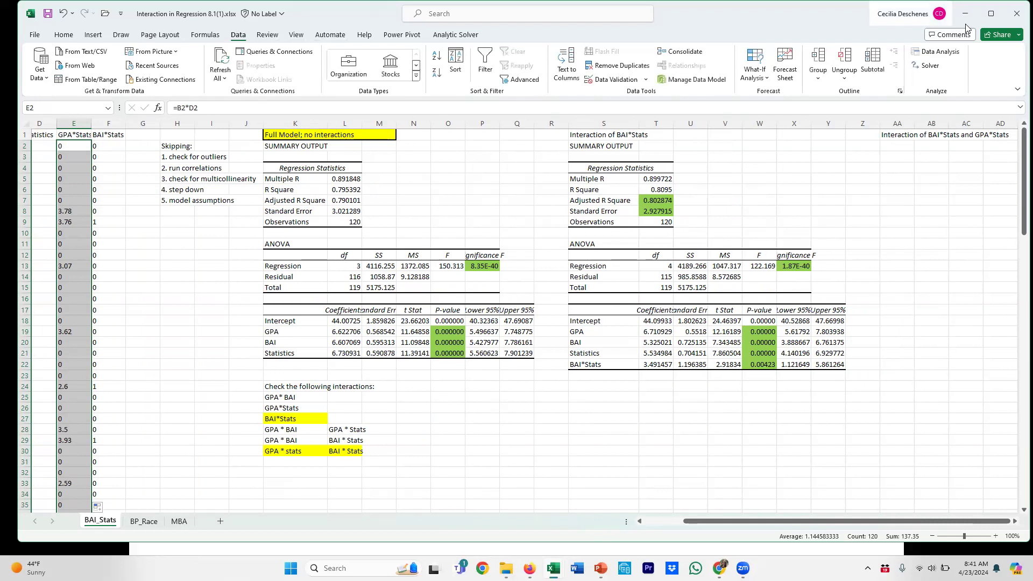
{"action": "left_click", "coordinate": [936, 51]}
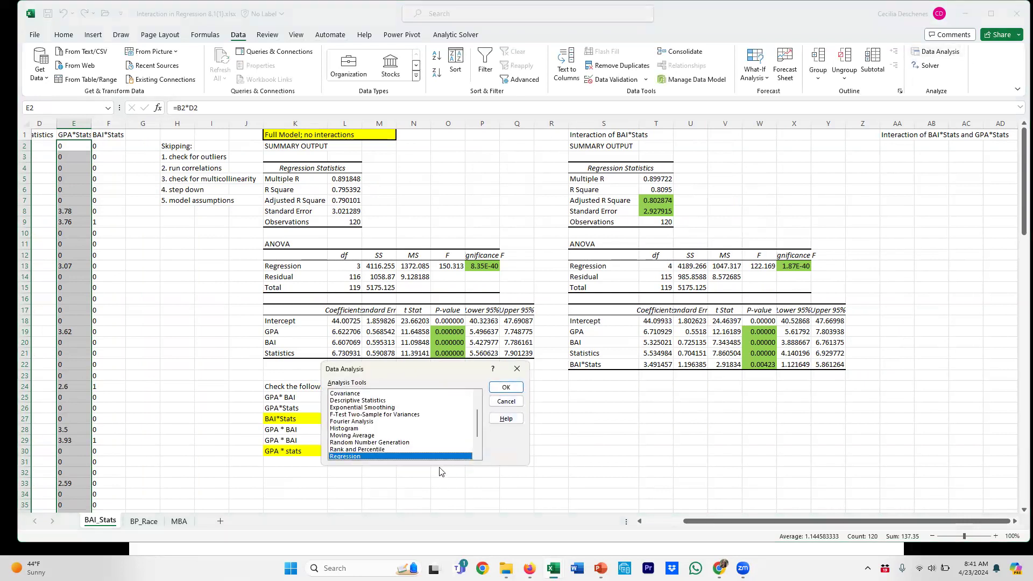
{"action": "left_click", "coordinate": [498, 387]}
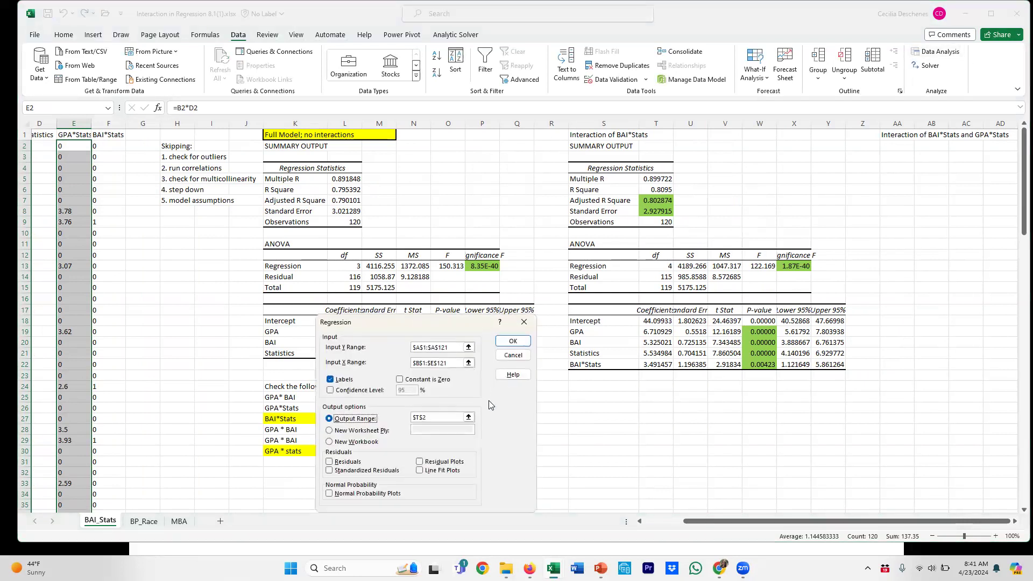
{"action": "left_click_drag", "start_coordinate": [454, 366], "coordinate": [397, 370]}
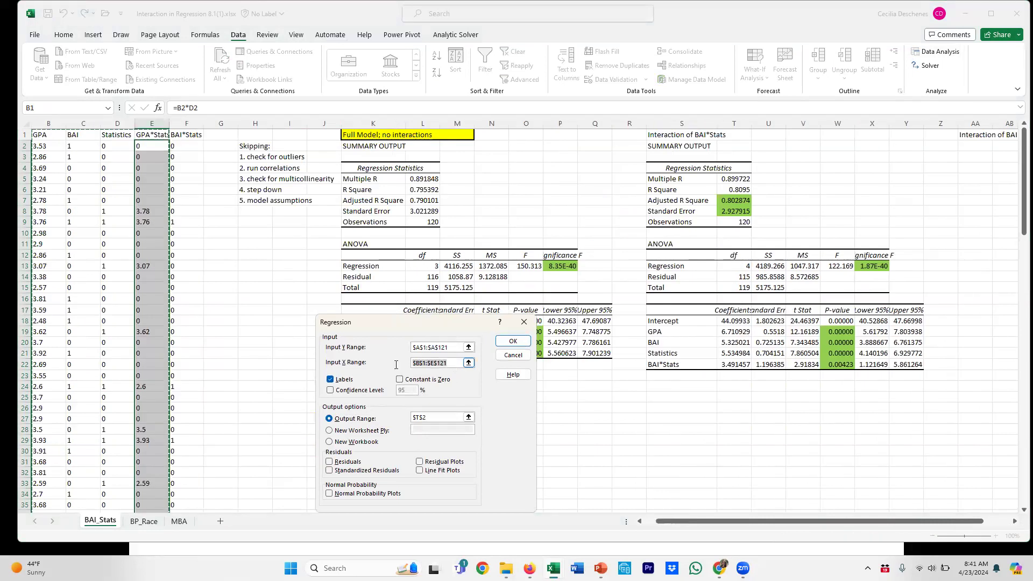
{"action": "key", "text": "BackSpace"}
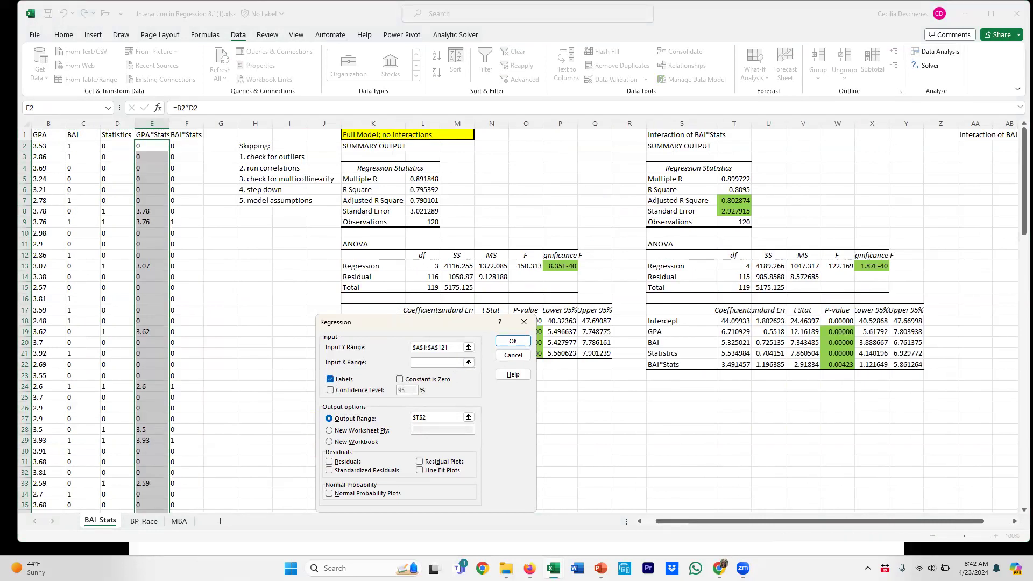
{"action": "scroll", "coordinate": [692, 526], "scroll_direction": "left", "scroll_amount": 1}
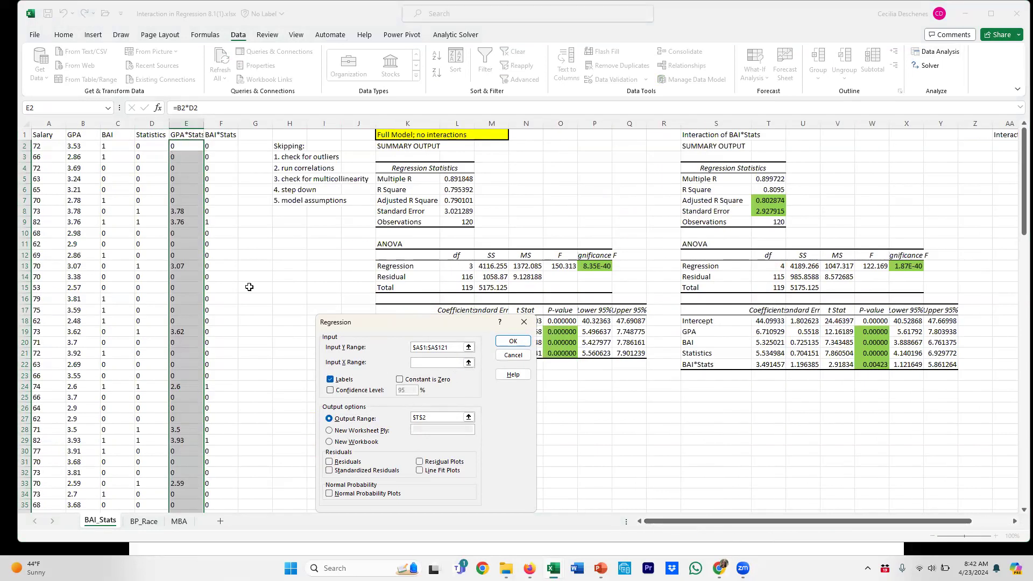
{"action": "left_click_drag", "start_coordinate": [72, 133], "coordinate": [210, 134]}
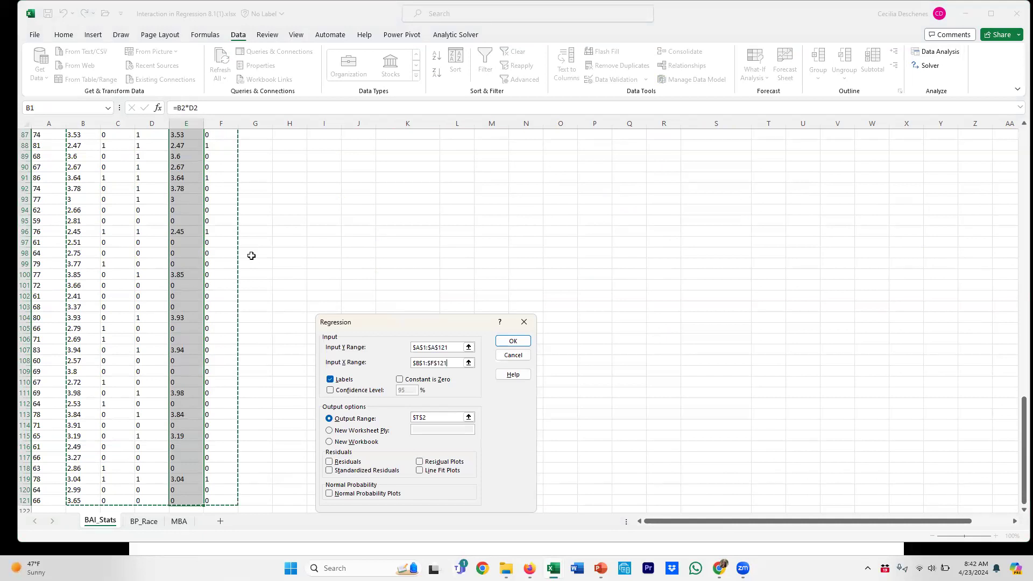
Set the regression's Output Range to AA2, below the two-interaction title, and run the analysis
{"action": "left_click", "coordinate": [428, 418]}
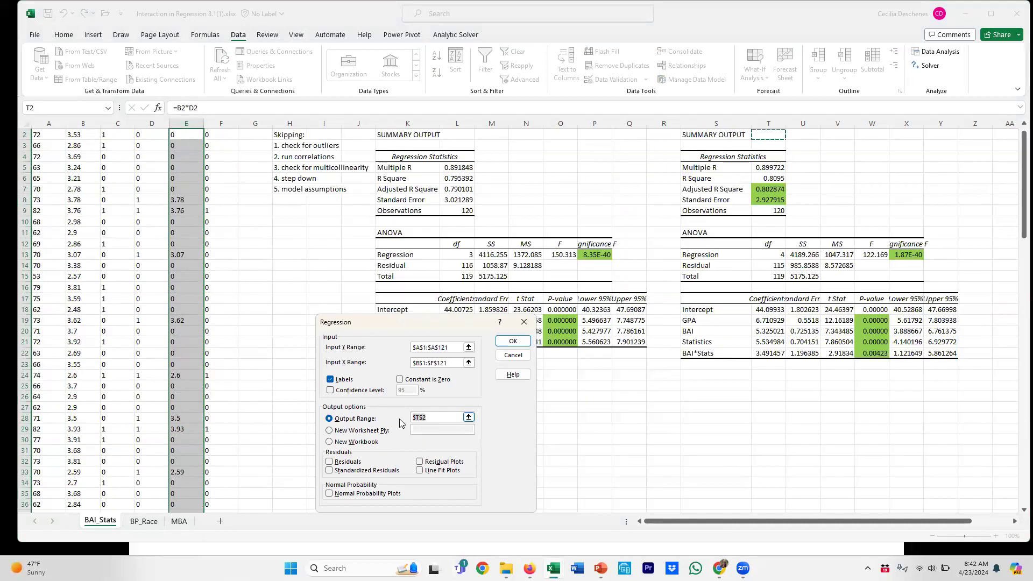
{"action": "key", "text": "BackSpace"}
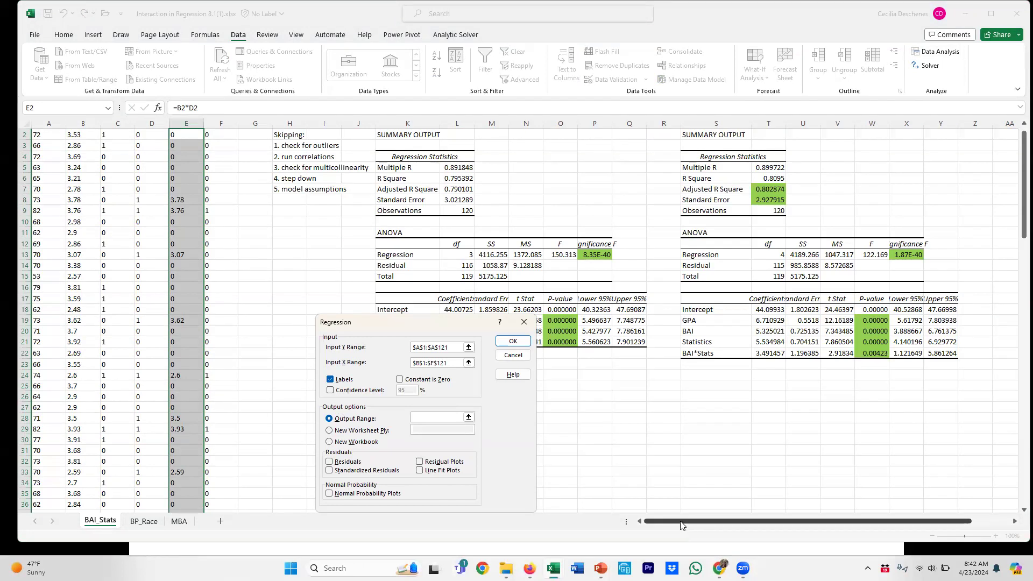
{"action": "left_click_drag", "start_coordinate": [682, 525], "coordinate": [721, 525]}
{"action": "scroll", "coordinate": [923, 336], "scroll_direction": "up", "scroll_amount": 1}
{"action": "left_click", "coordinate": [905, 144]}
{"action": "left_click", "coordinate": [513, 341]}
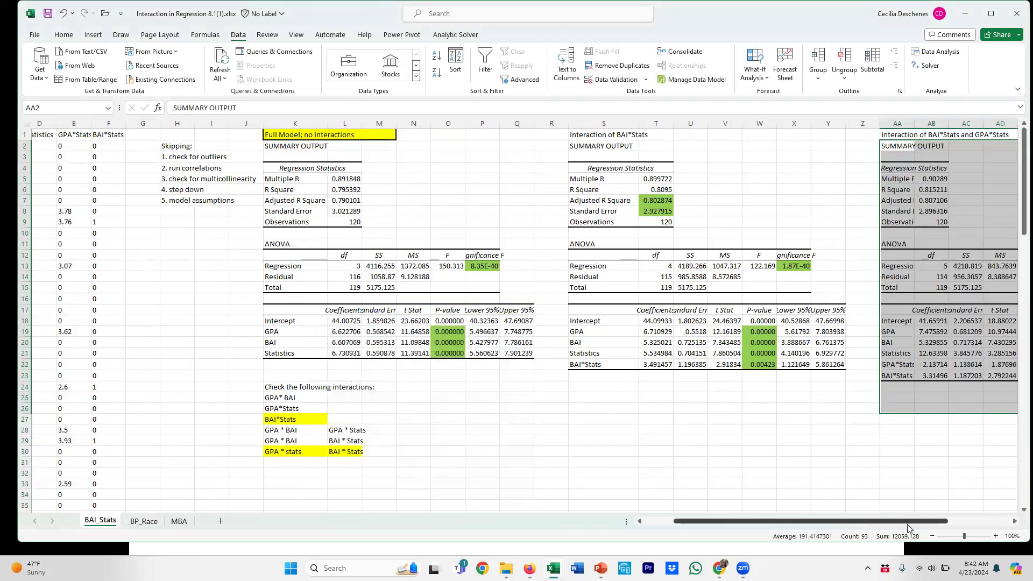
Fill the Significance F value in AF13 of the two-interaction regression output with light green
{"action": "left_click_drag", "start_coordinate": [909, 527], "coordinate": [971, 526]}
{"action": "left_click", "coordinate": [953, 412]}
{"action": "left_click", "coordinate": [860, 266]}
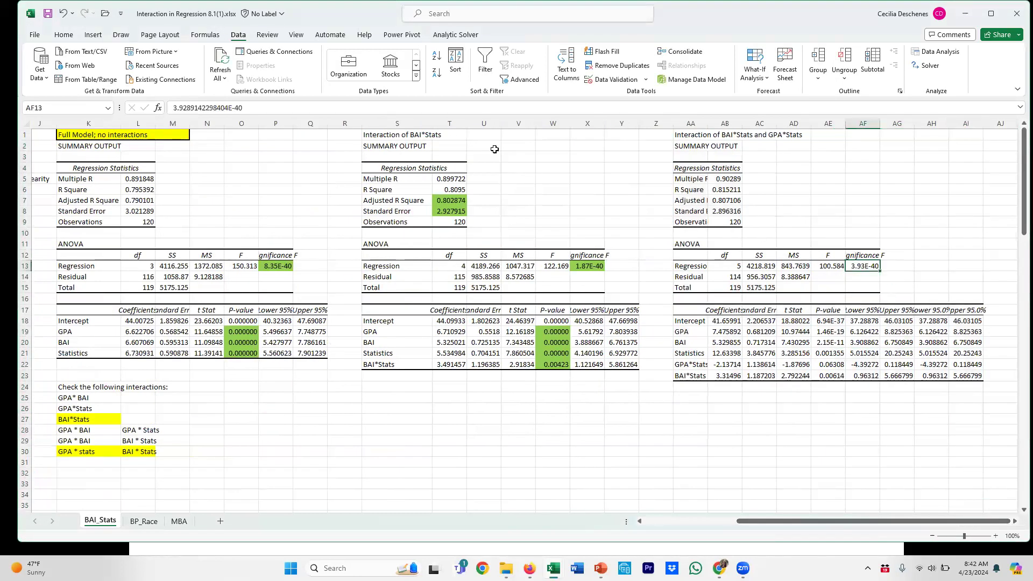
{"action": "left_click", "coordinate": [63, 35]}
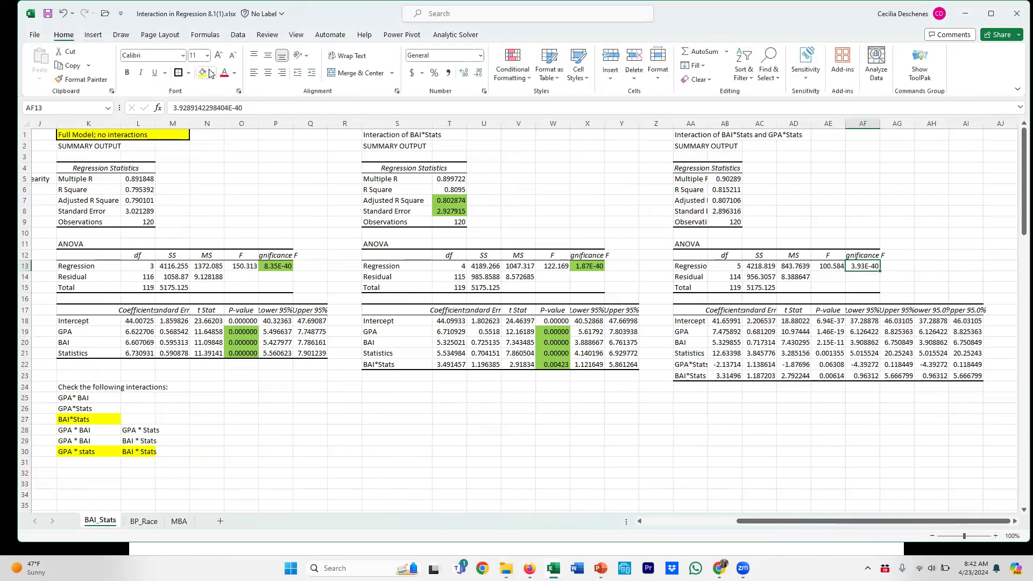
{"action": "left_click", "coordinate": [212, 73]}
{"action": "left_click", "coordinate": [238, 174]}
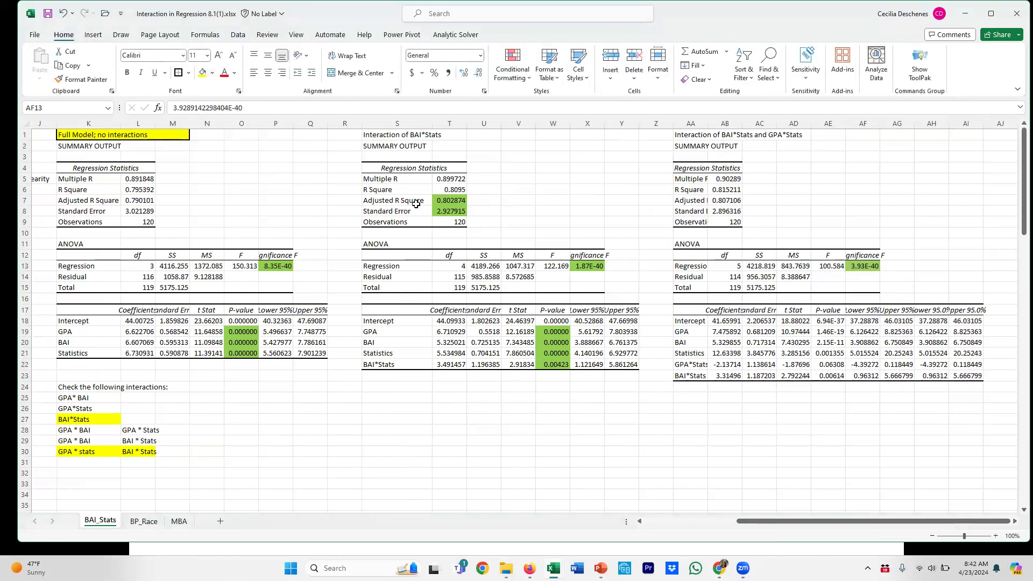
Format the two-interaction model's p-values in AE18:AE23 as Number with six decimal places
{"action": "left_click_drag", "start_coordinate": [837, 332], "coordinate": [839, 376]}
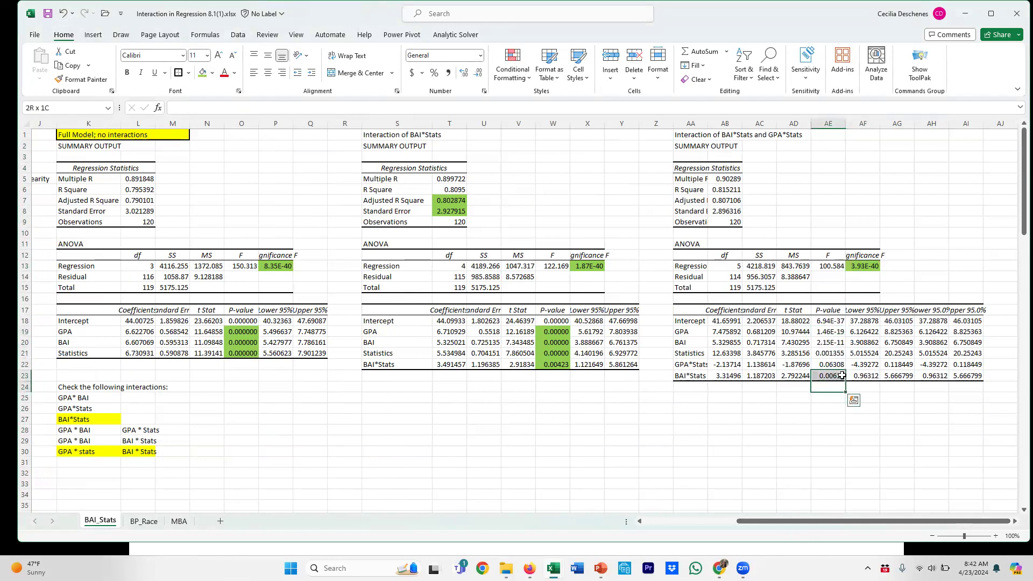
{"action": "left_click_drag", "start_coordinate": [839, 331], "coordinate": [840, 376]}
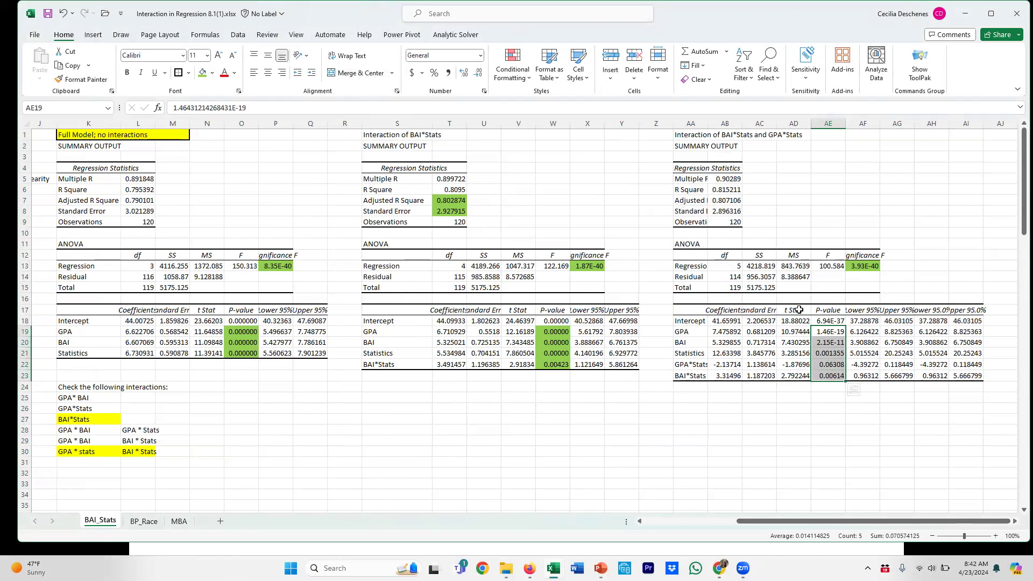
{"action": "left_click", "coordinate": [829, 322]}
{"action": "left_click_drag", "start_coordinate": [831, 332], "coordinate": [834, 377]}
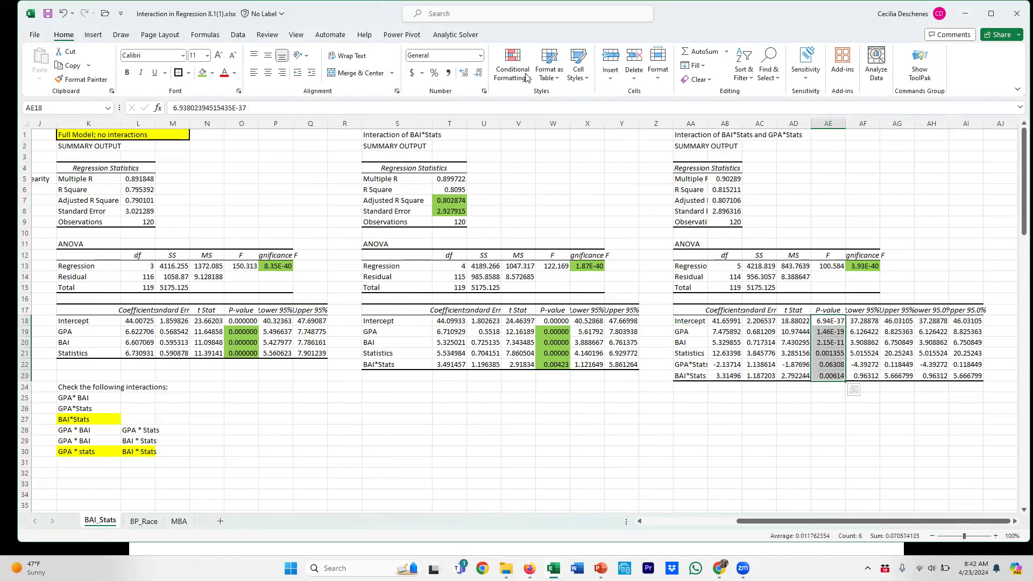
{"action": "left_click", "coordinate": [479, 57]}
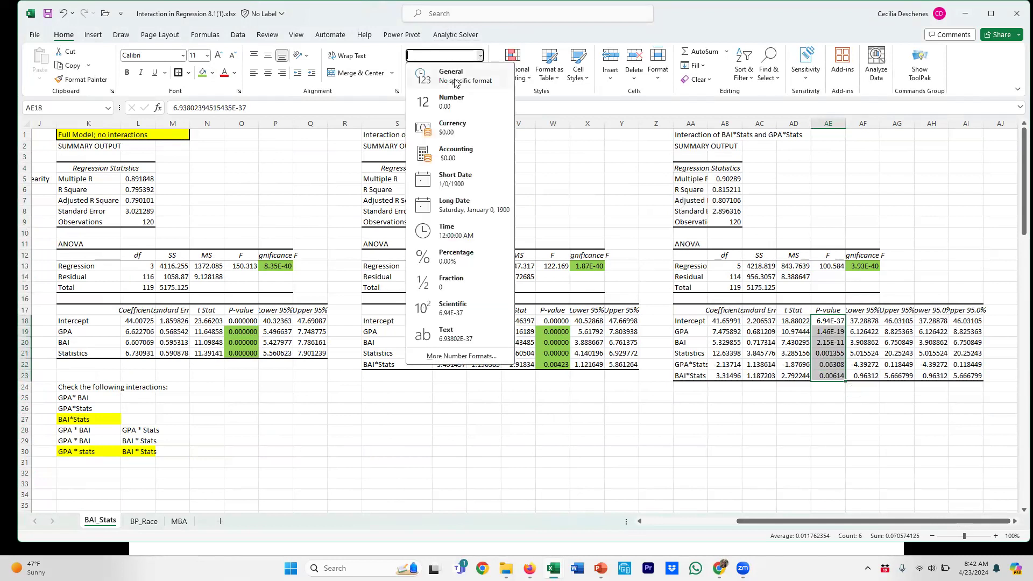
{"action": "left_click", "coordinate": [452, 101]}
{"action": "left_click", "coordinate": [465, 76]}
{"action": "left_click", "coordinate": [466, 78]}
{"action": "left_click", "coordinate": [464, 76]}
{"action": "left_click", "coordinate": [465, 77]}
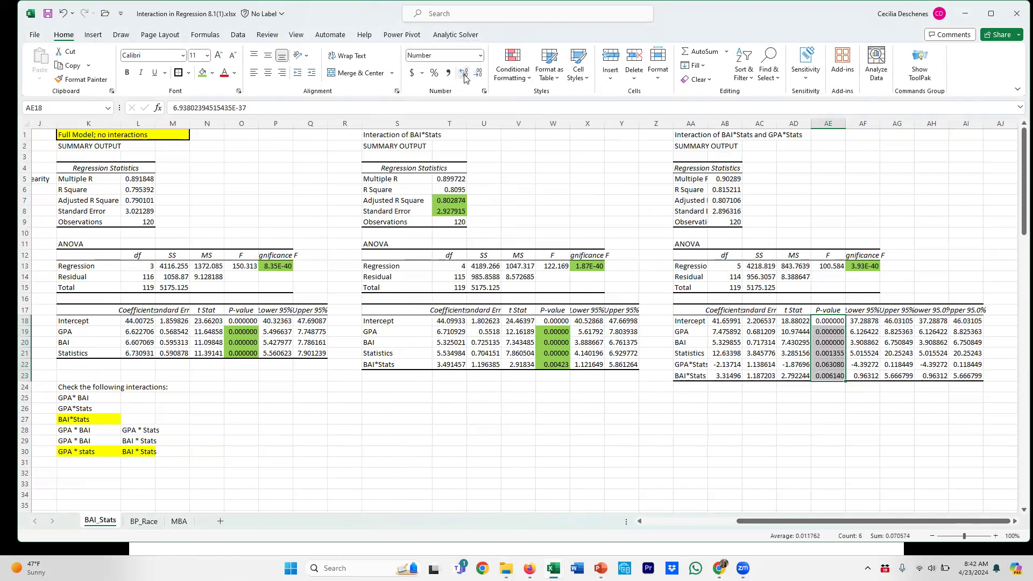
{"action": "left_click", "coordinate": [824, 396]}
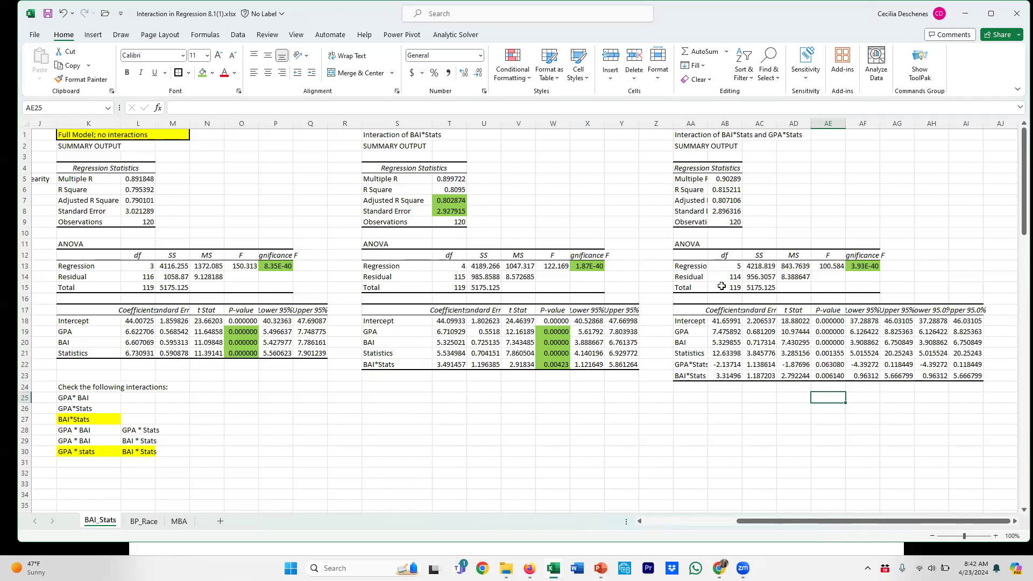
Widen column AA slightly and fill the predictor p-values in AE19:AE23 with light green
{"action": "left_click_drag", "start_coordinate": [710, 125], "coordinate": [716, 134]}
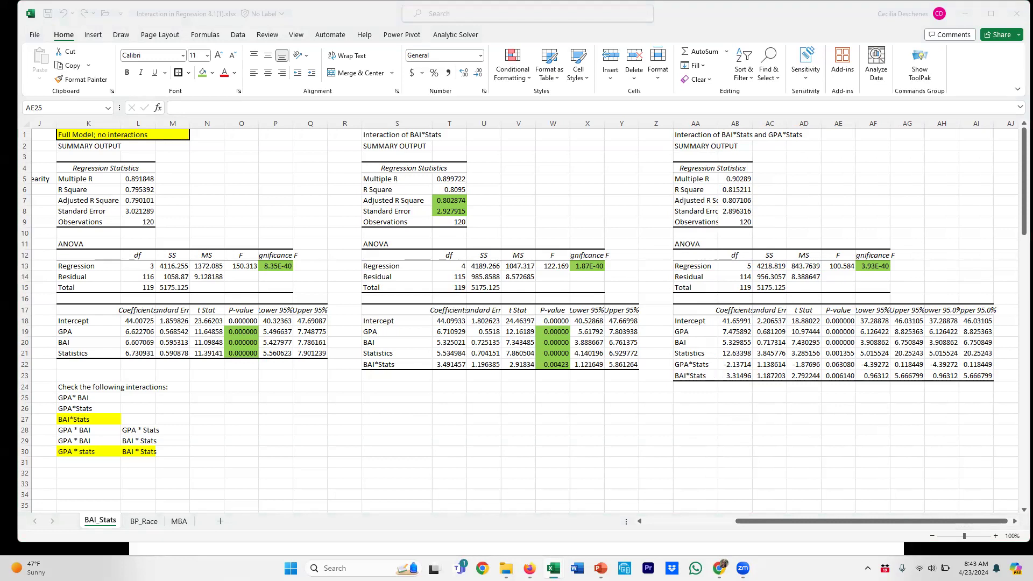
{"action": "left_click", "coordinate": [842, 377]}
{"action": "left_click_drag", "start_coordinate": [841, 332], "coordinate": [843, 377]}
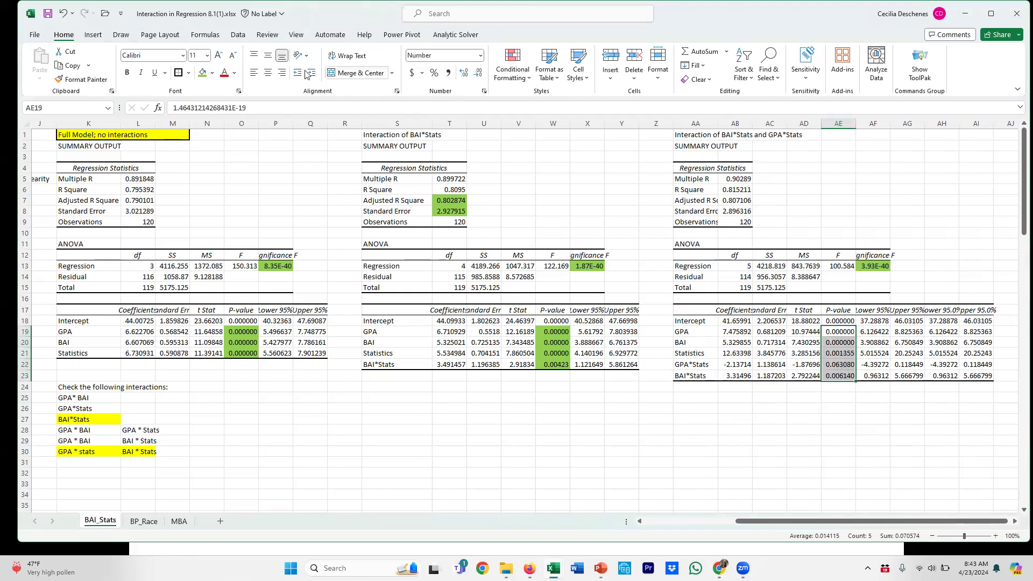
{"action": "left_click", "coordinate": [203, 73]}
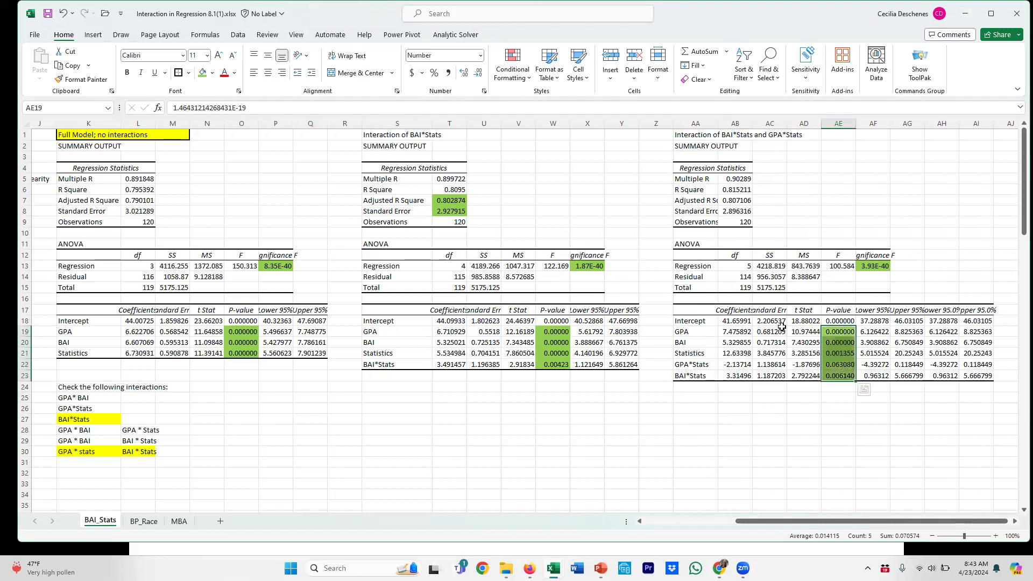
Recolor the GPA*Stats p-value in AE22 with an orange fill to mark it as non-significant
{"action": "left_click", "coordinate": [842, 364]}
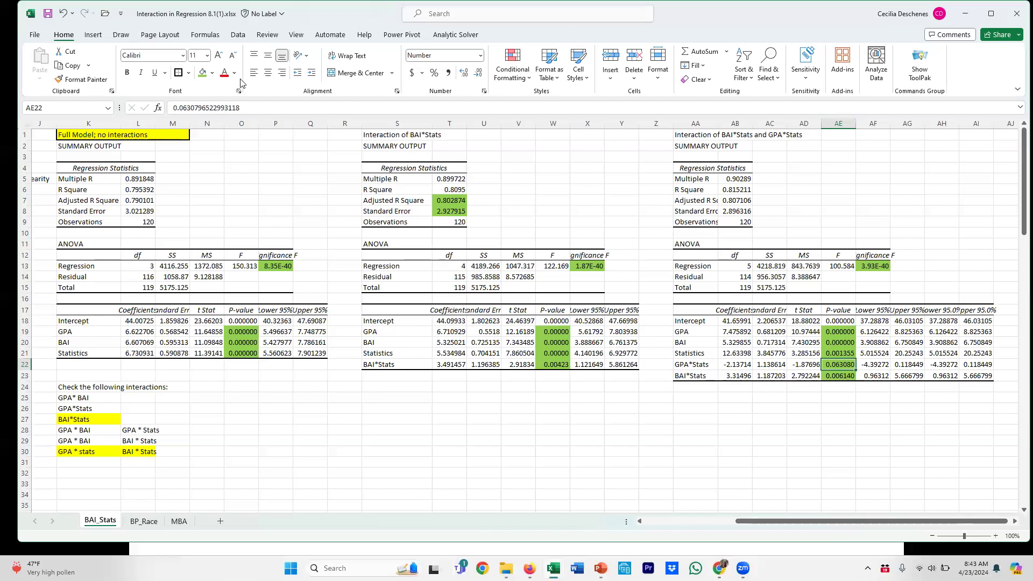
{"action": "left_click", "coordinate": [212, 72]}
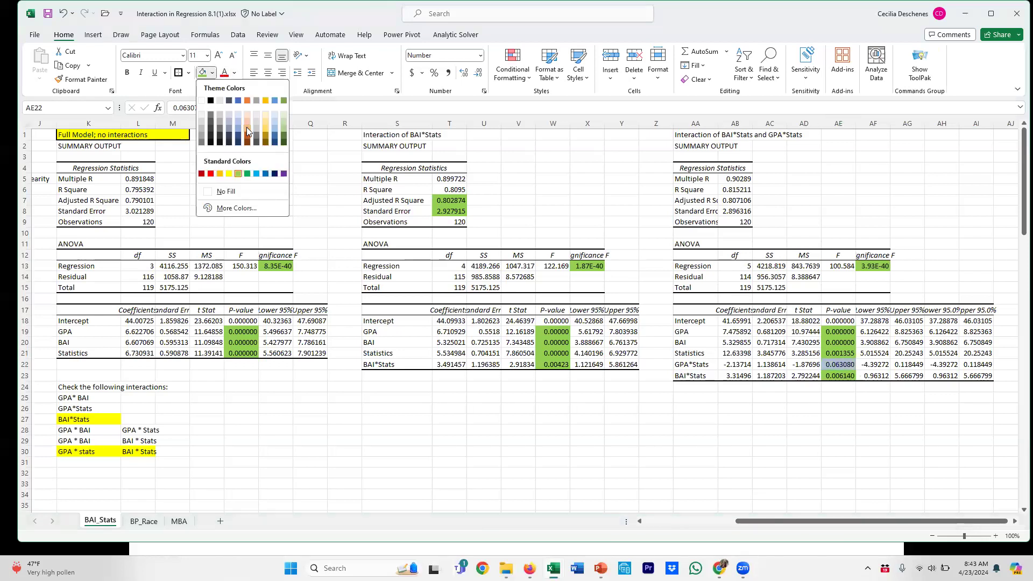
{"action": "left_click", "coordinate": [247, 101]}
{"action": "left_click", "coordinate": [875, 473]}
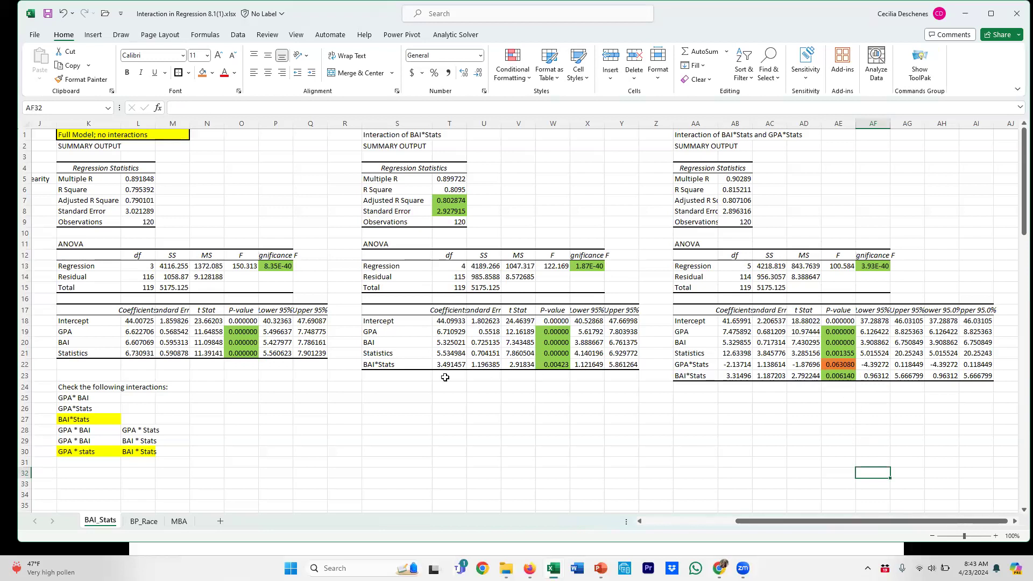
{"action": "left_click", "coordinate": [427, 386]}
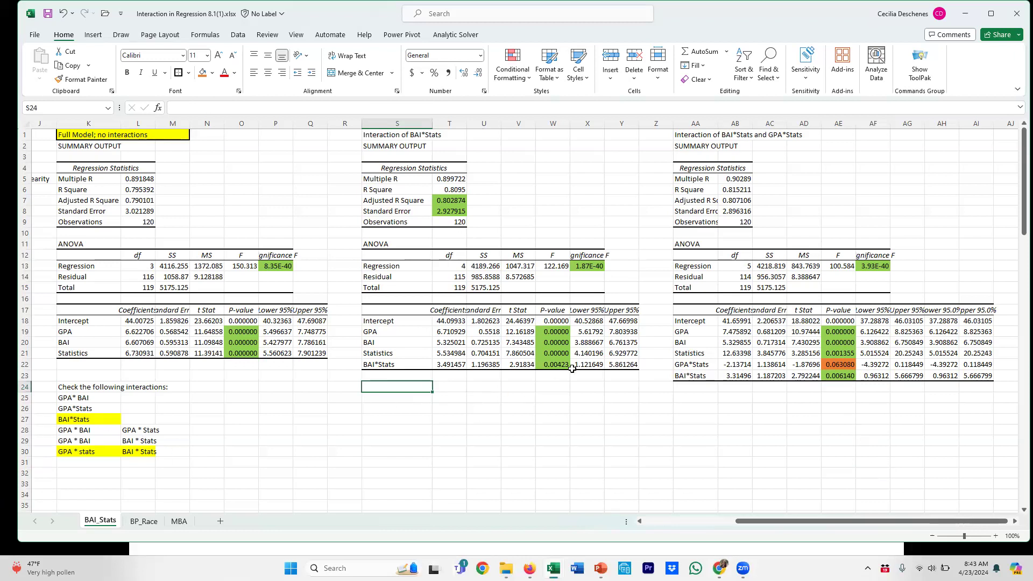
{"action": "left_click_drag", "start_coordinate": [562, 335], "coordinate": [562, 347]}
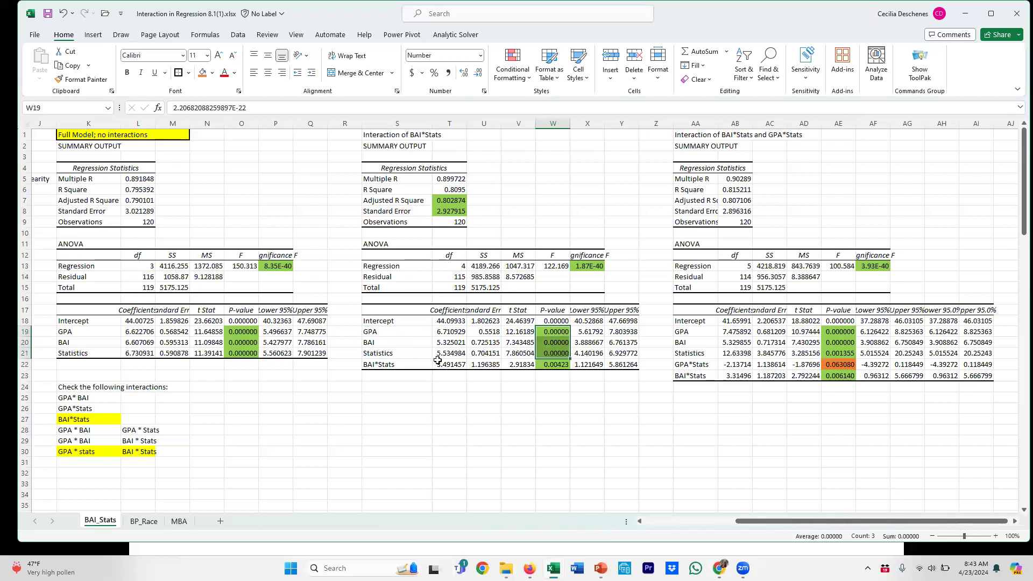
{"action": "left_click", "coordinate": [563, 366]}
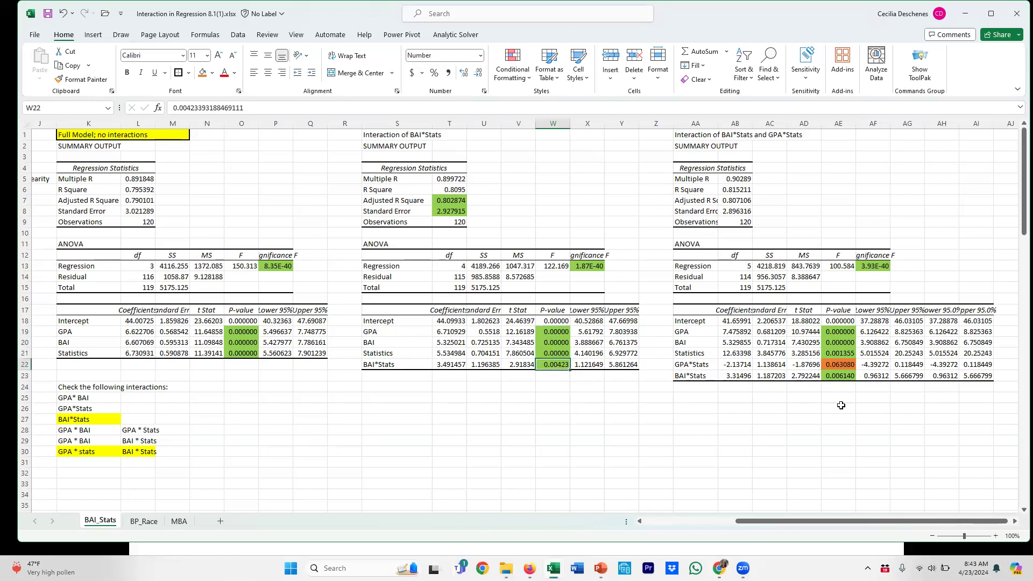
{"action": "left_click", "coordinate": [851, 364]}
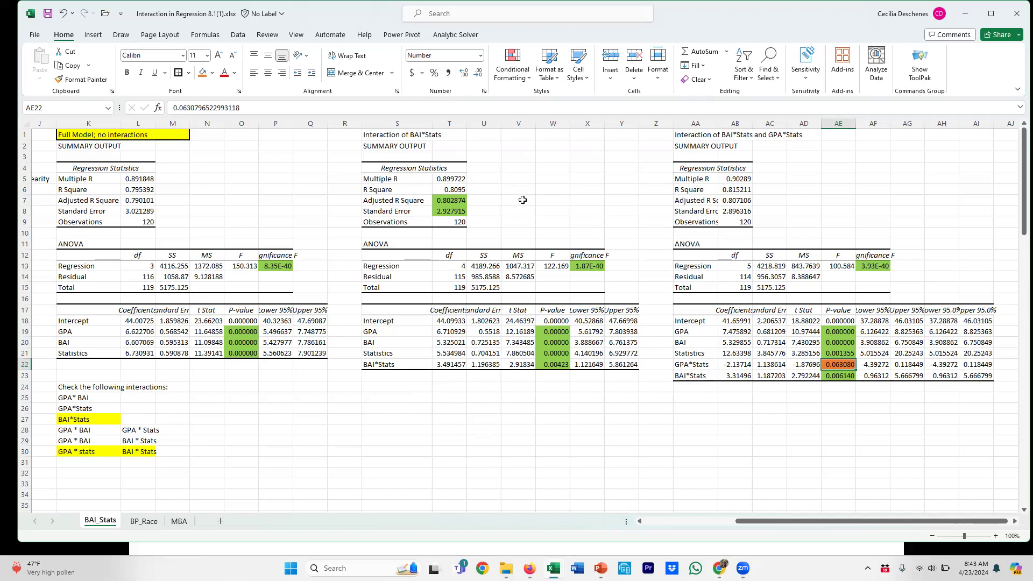
Label the BAI*Stats model "Top Contender" in V1 and give V1:W1 a yellow fill and a thick outside border
{"action": "left_click", "coordinate": [515, 136]}
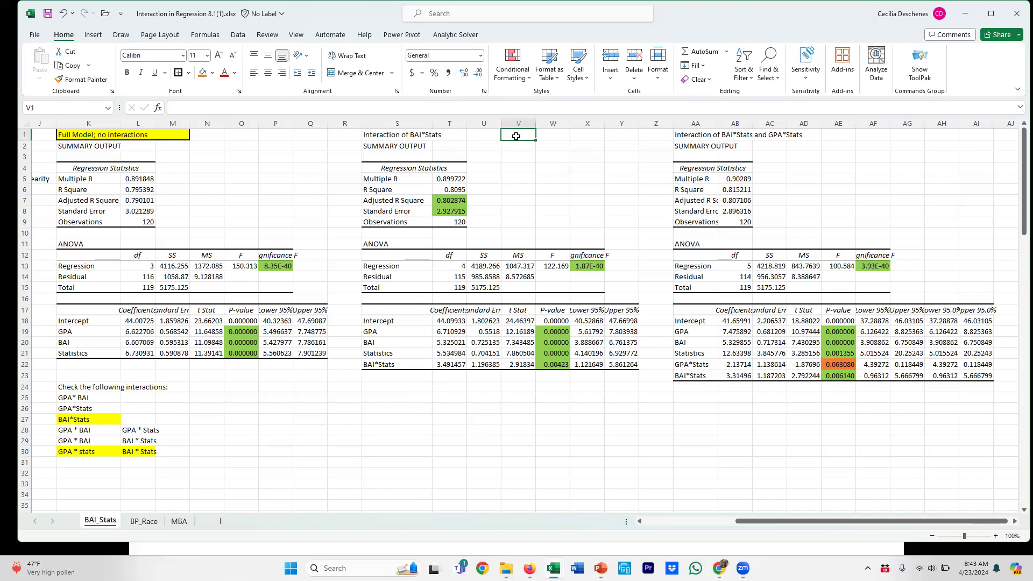
{"action": "type", "text": "Top Contender"}
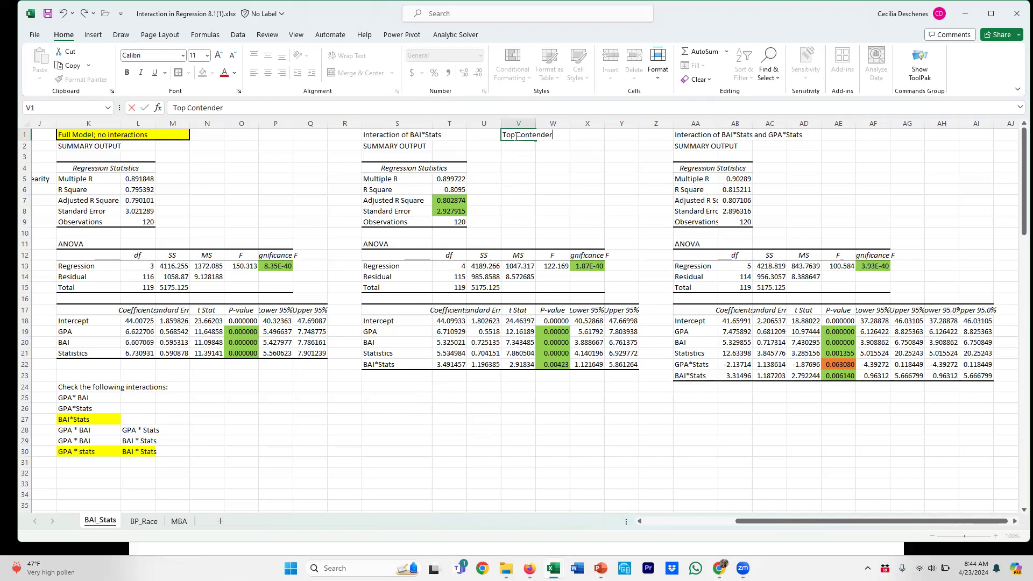
{"action": "key", "text": "Return"}
{"action": "left_click_drag", "start_coordinate": [516, 136], "coordinate": [554, 134]}
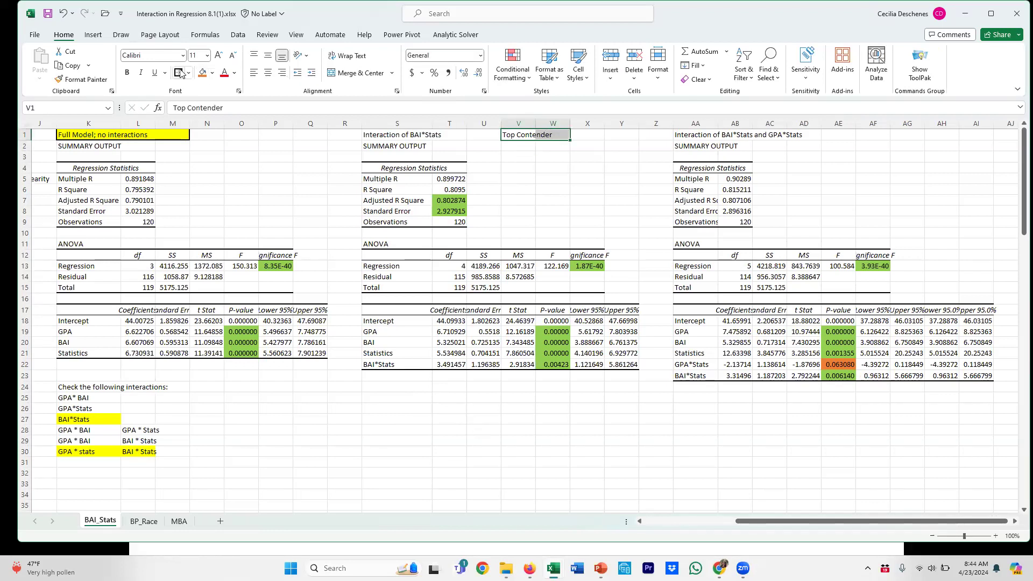
{"action": "left_click", "coordinate": [212, 73]}
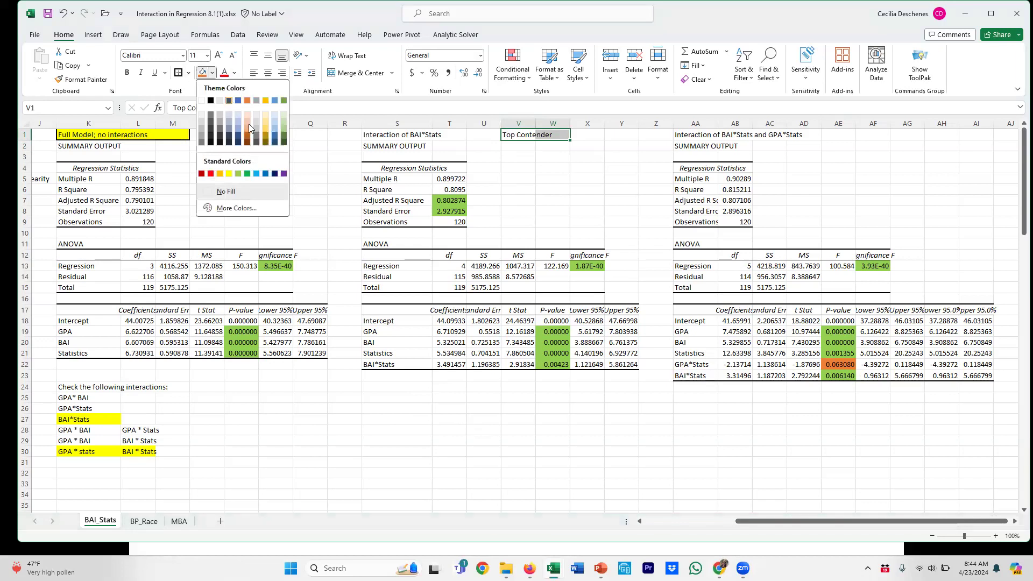
{"action": "left_click", "coordinate": [229, 174]}
{"action": "left_click", "coordinate": [557, 191]}
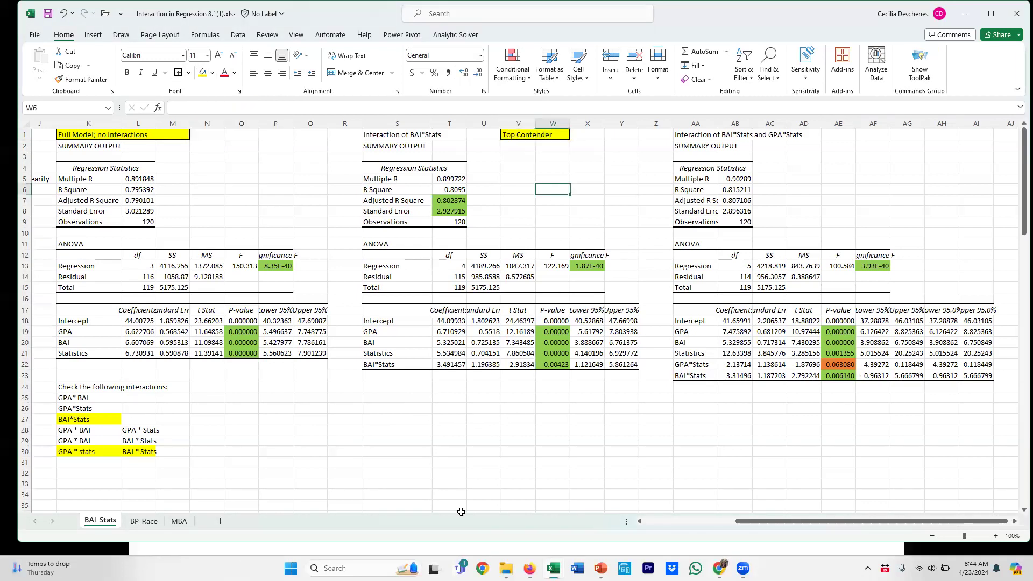
Switch to the PowerPoint slide show with the Dummy*Dummy Interactions example
{"action": "mouse_move", "coordinate": [601, 568]}
{"action": "left_click", "coordinate": [650, 515]}
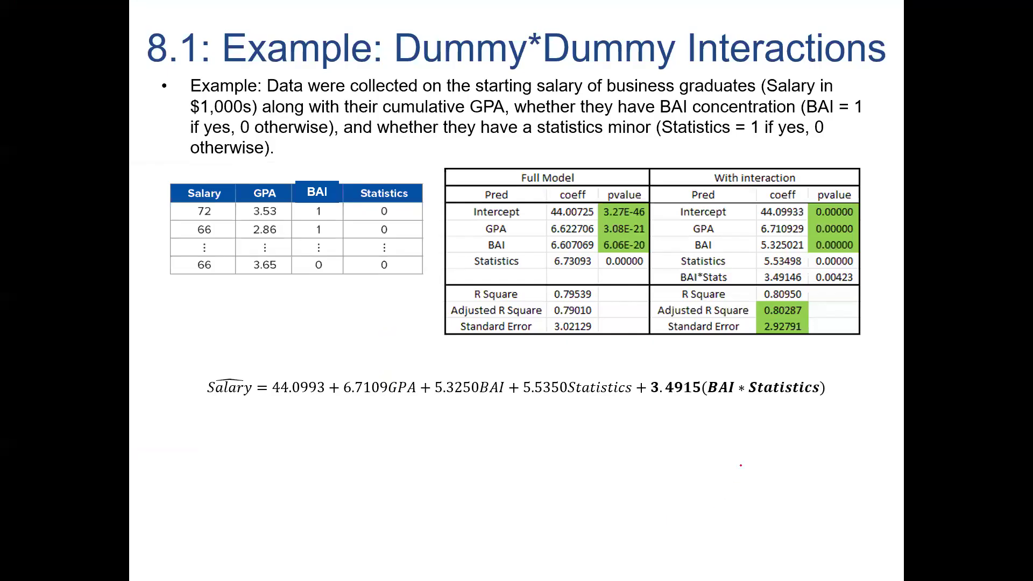